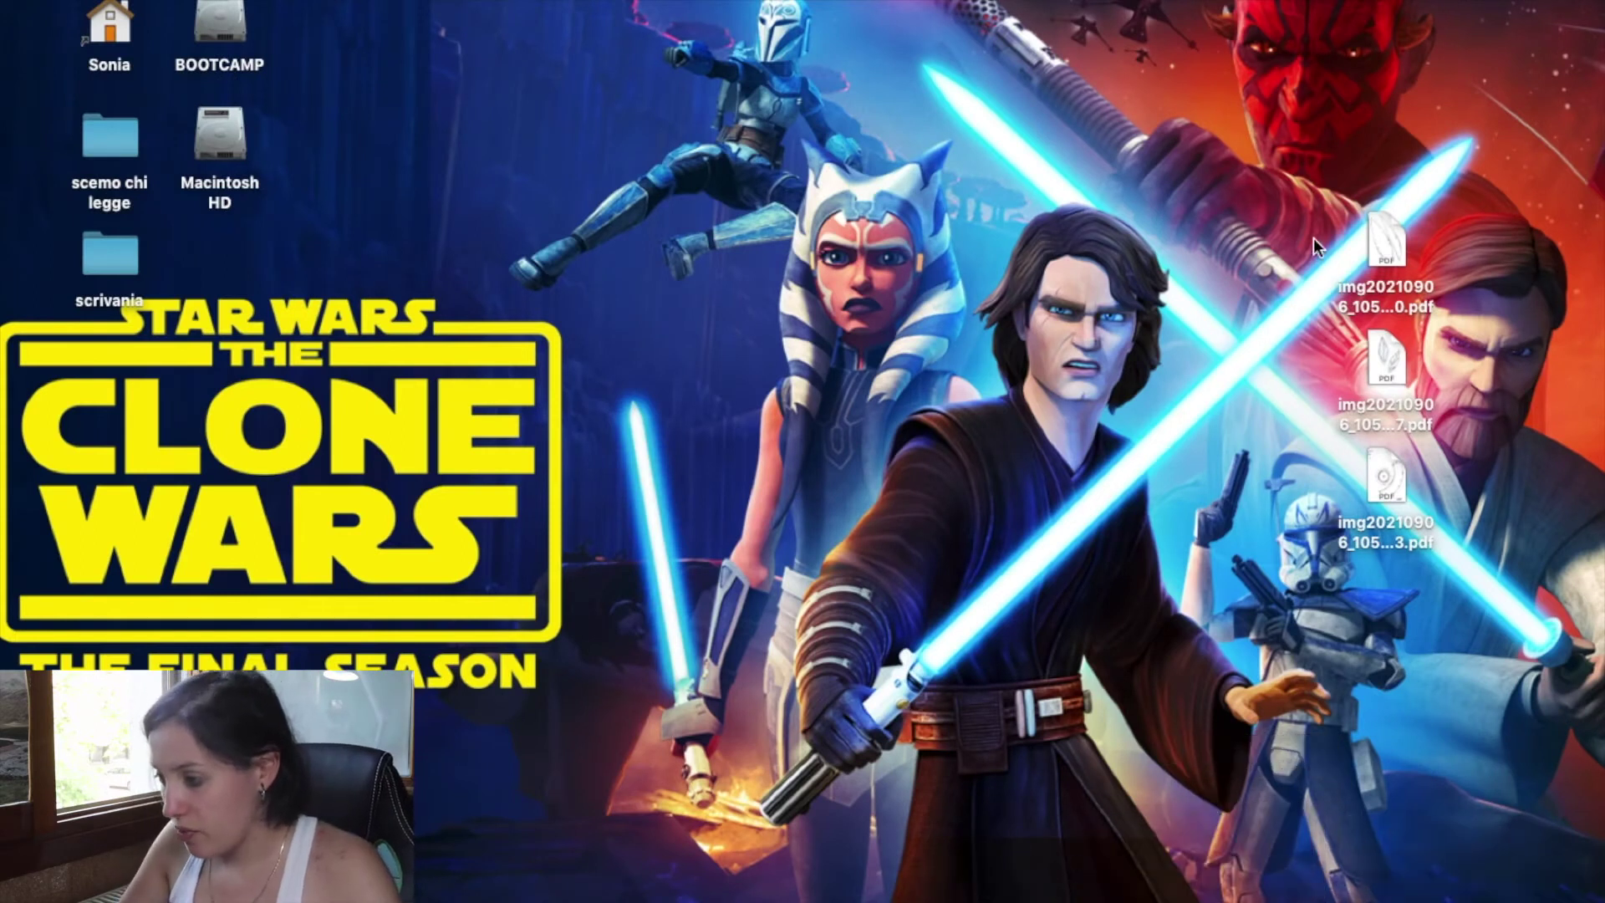
- Move the three desktop PDF files aside and launch Inkscape with a blank page
mouse_move(1315, 209)
left_mouse_down()
mouse_move(1418, 503)
mouse_move(1378, 471)
left_mouse_up()
left_click(1279, 869)
mouse_move(1213, 891)
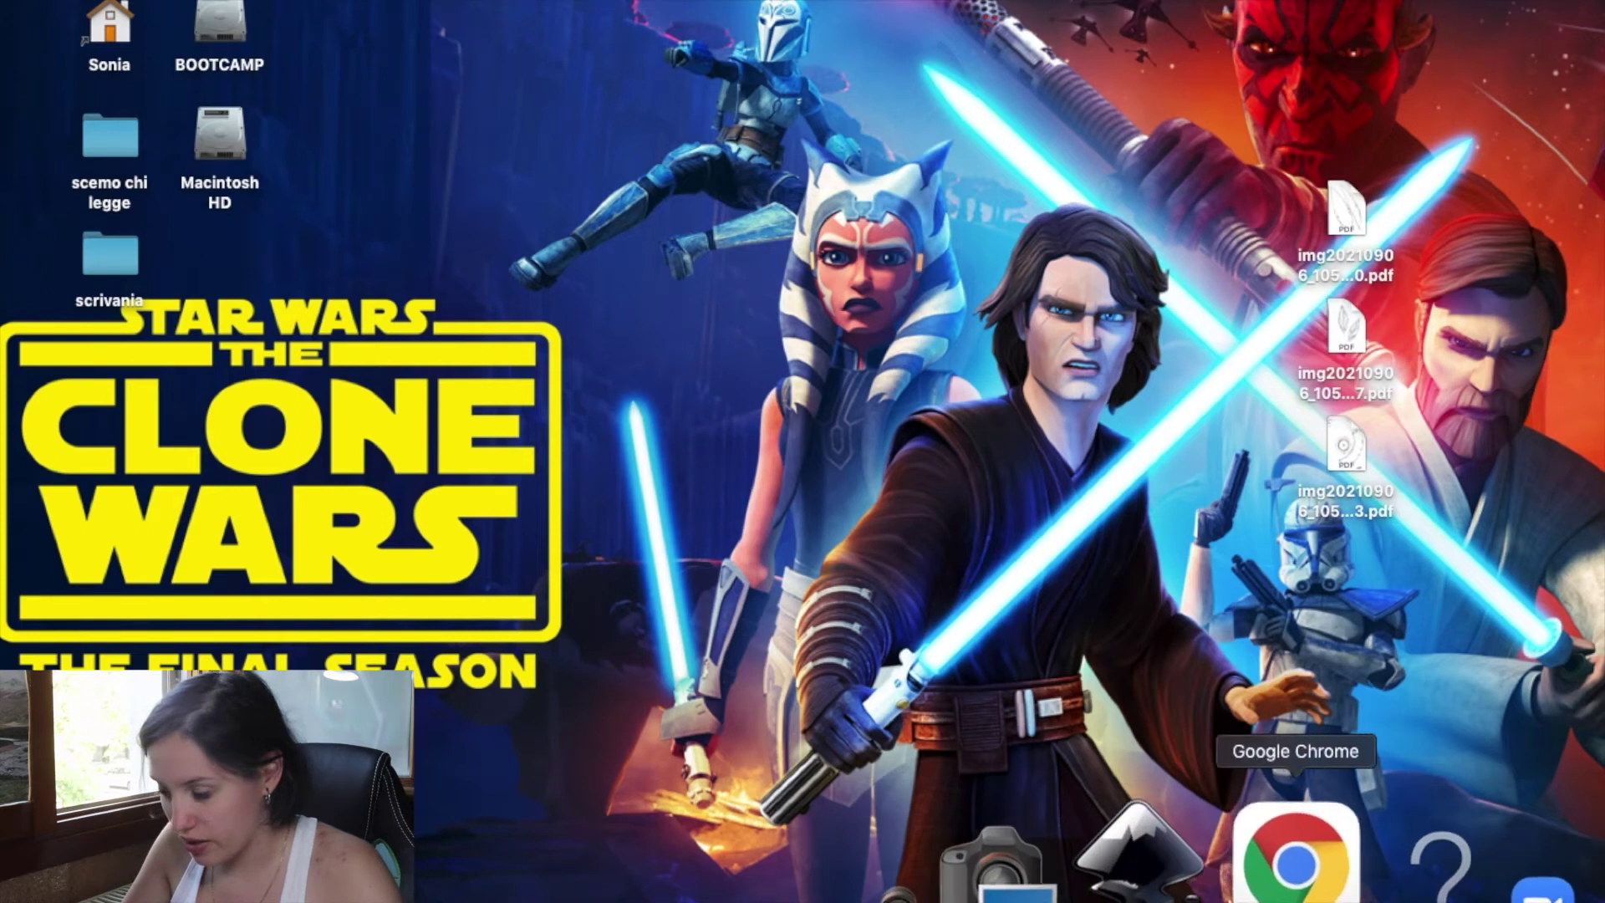
left_click(1212, 870)
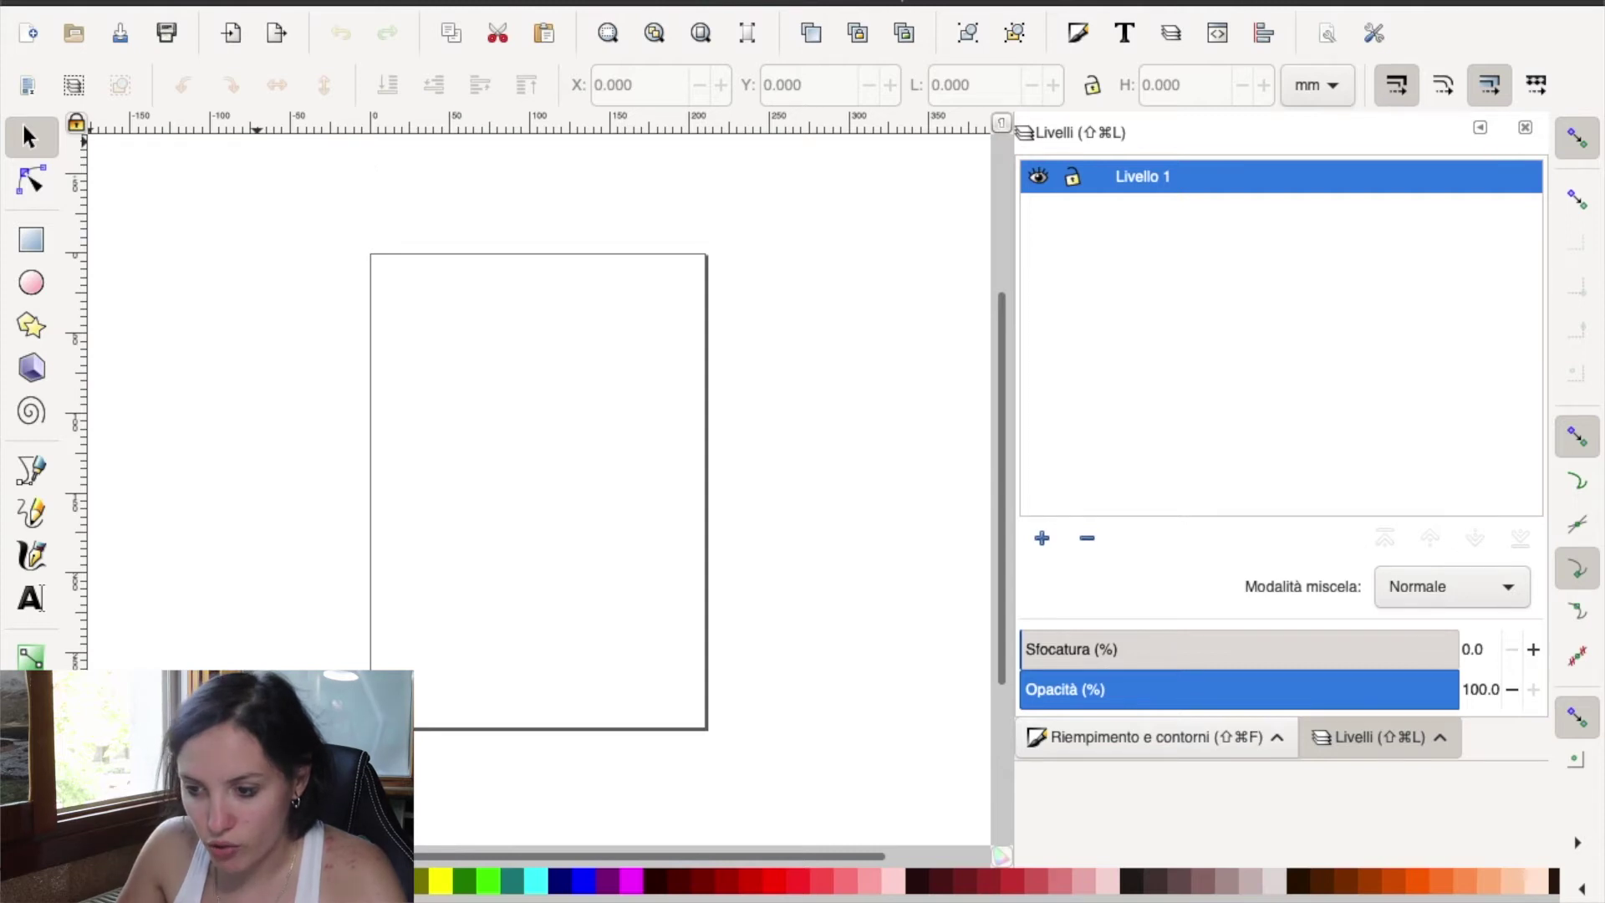
left_click(180, 2)
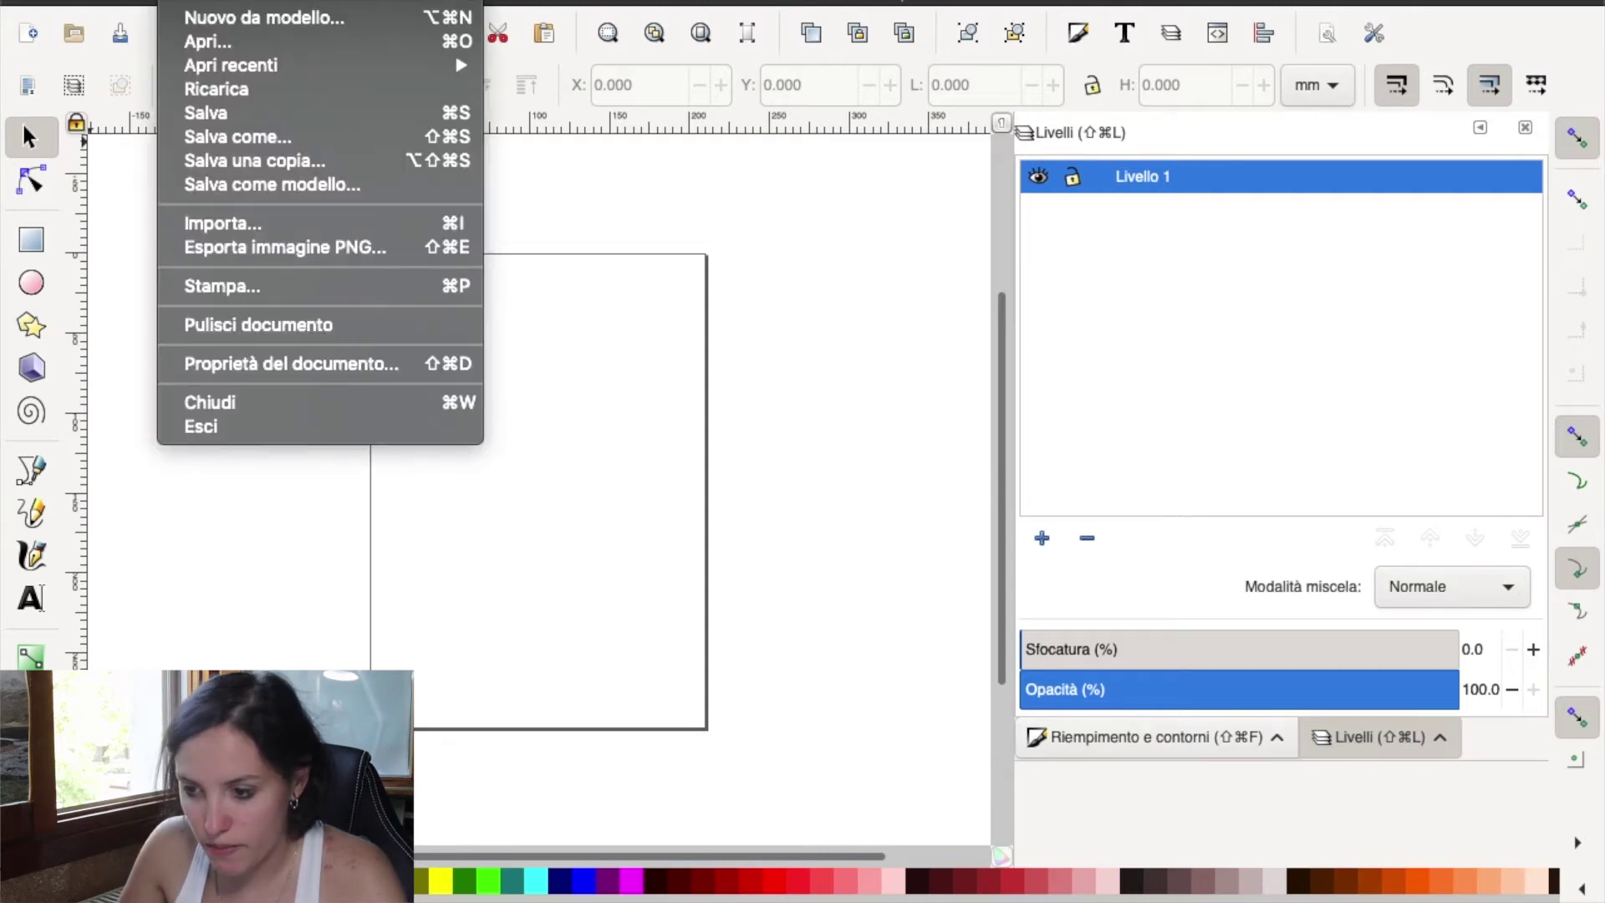
- Import lilit logo png.png from Scrivania > scemo chi legge as an embedded bitmap
left_click(246, 226)
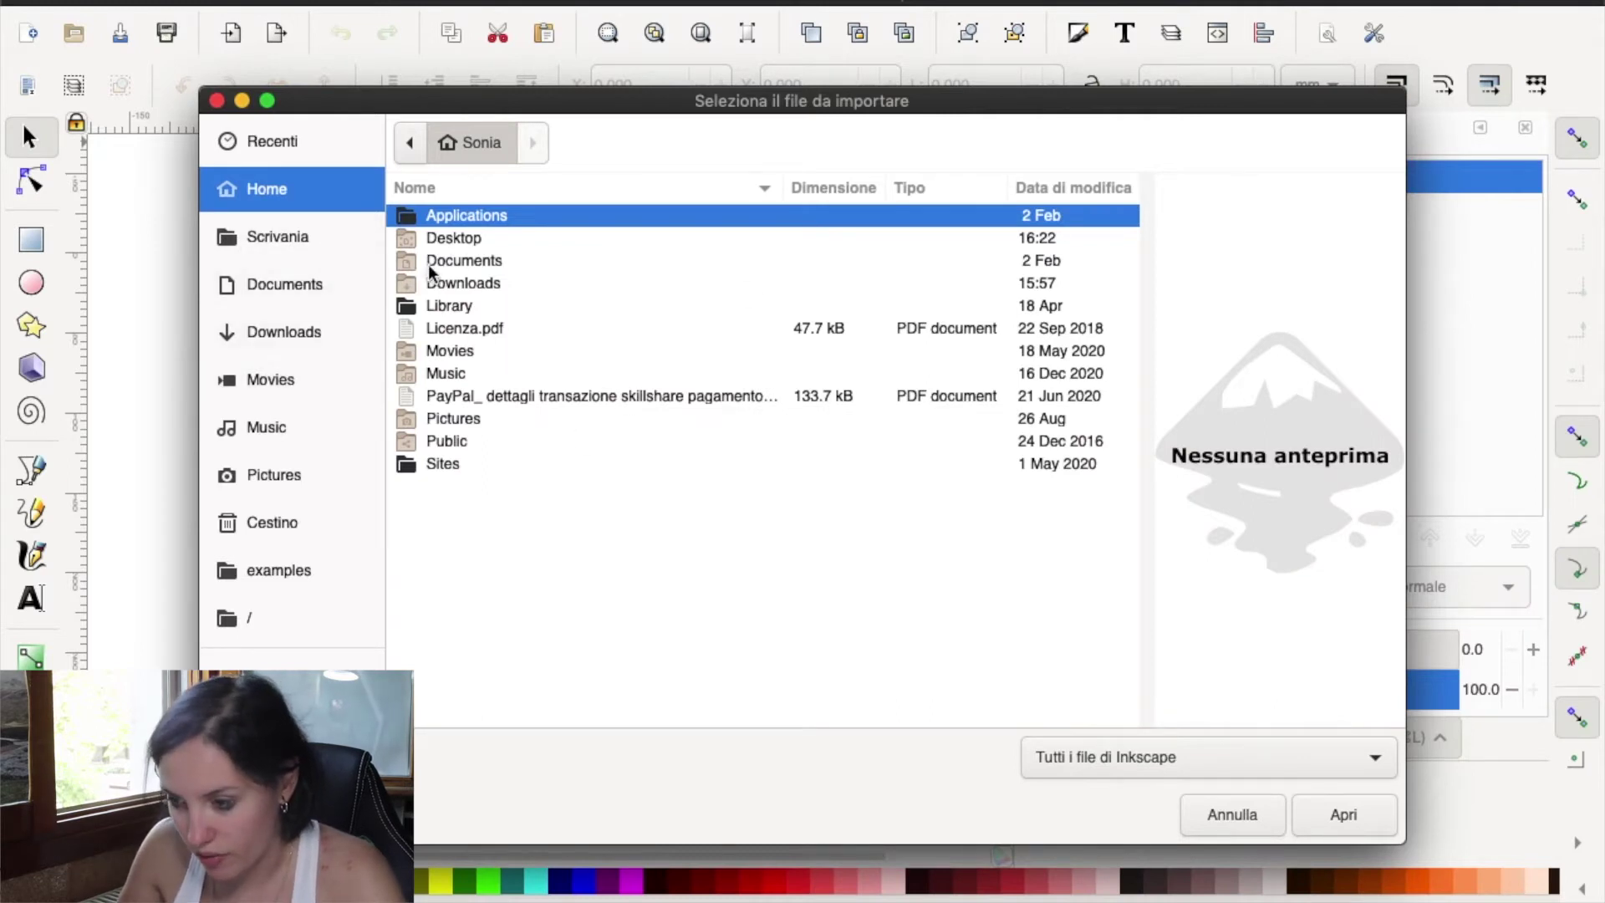
left_click(270, 236)
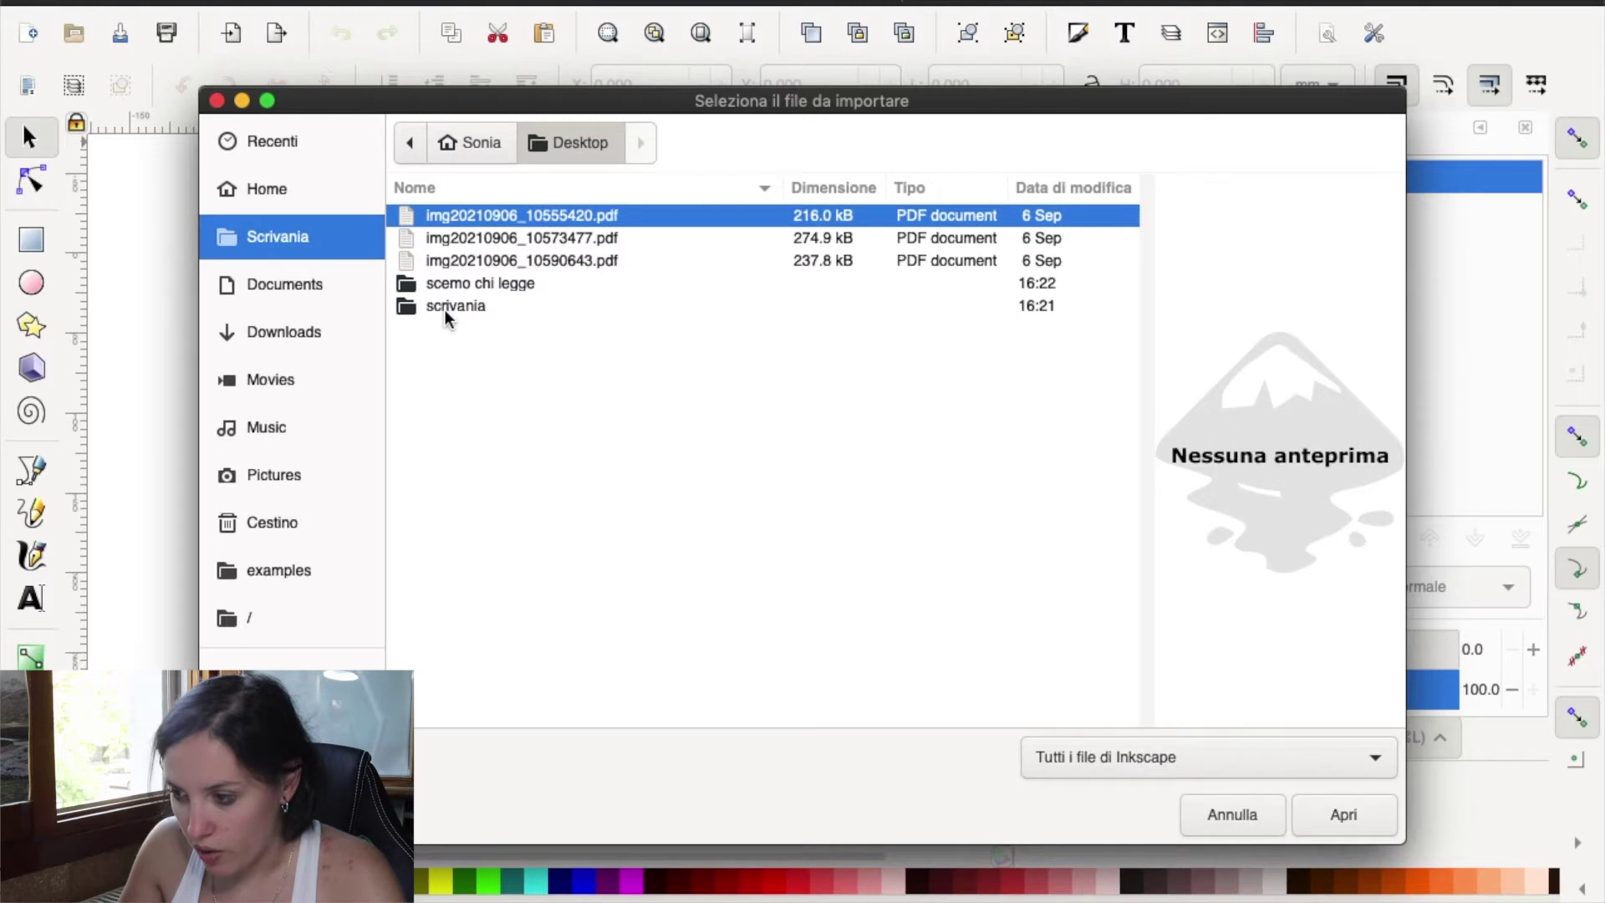
double_click(485, 285)
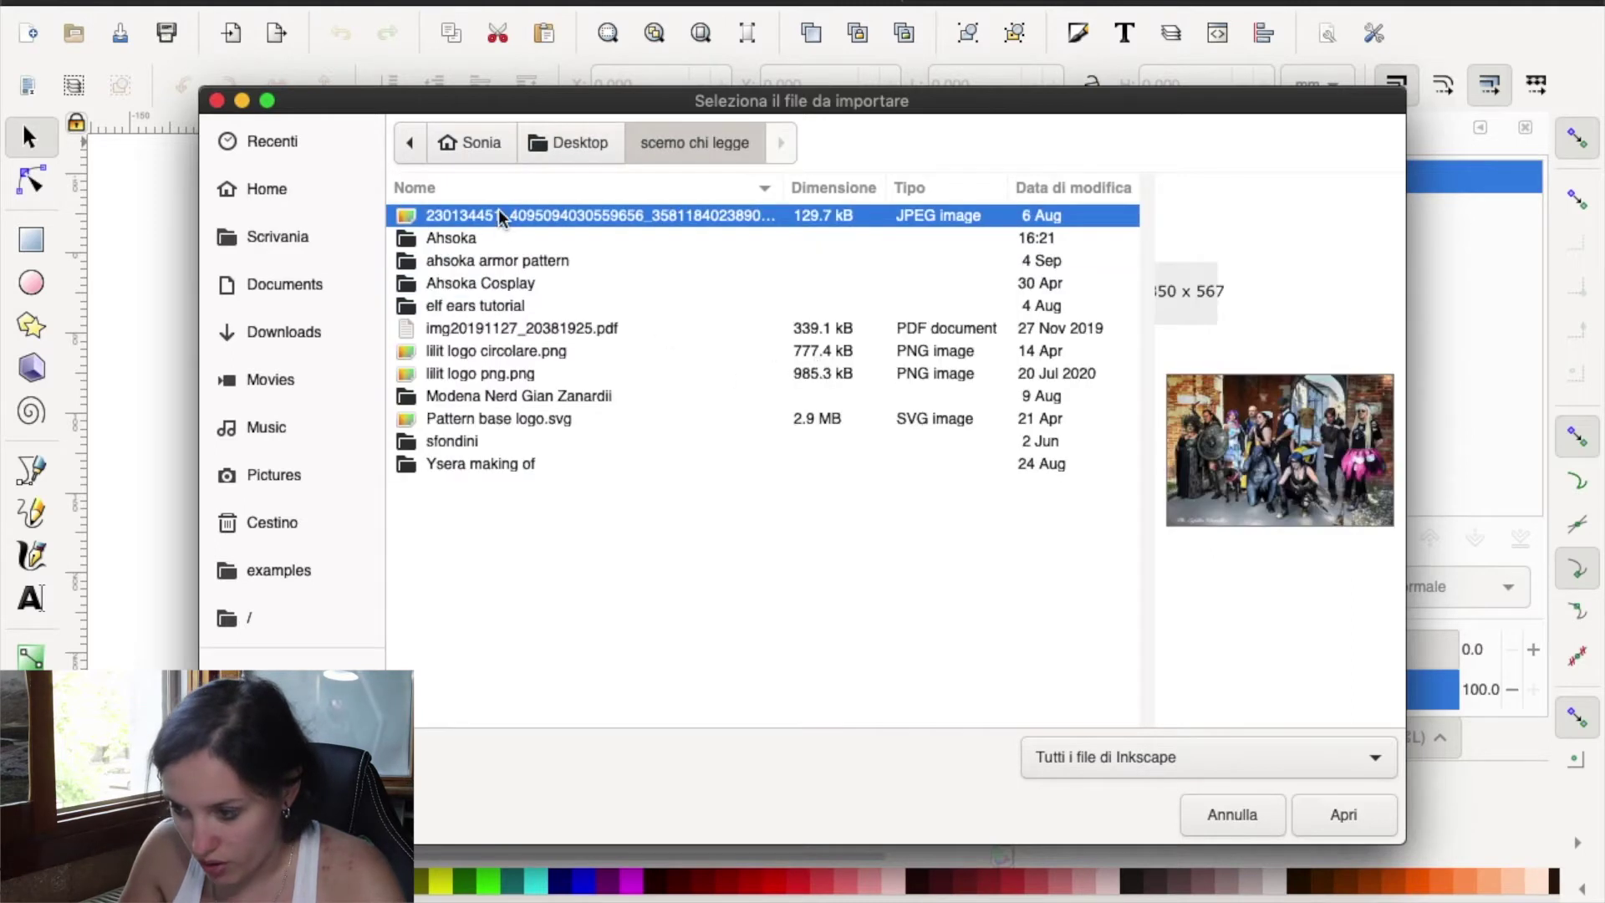
left_click(481, 373)
left_click(1337, 814)
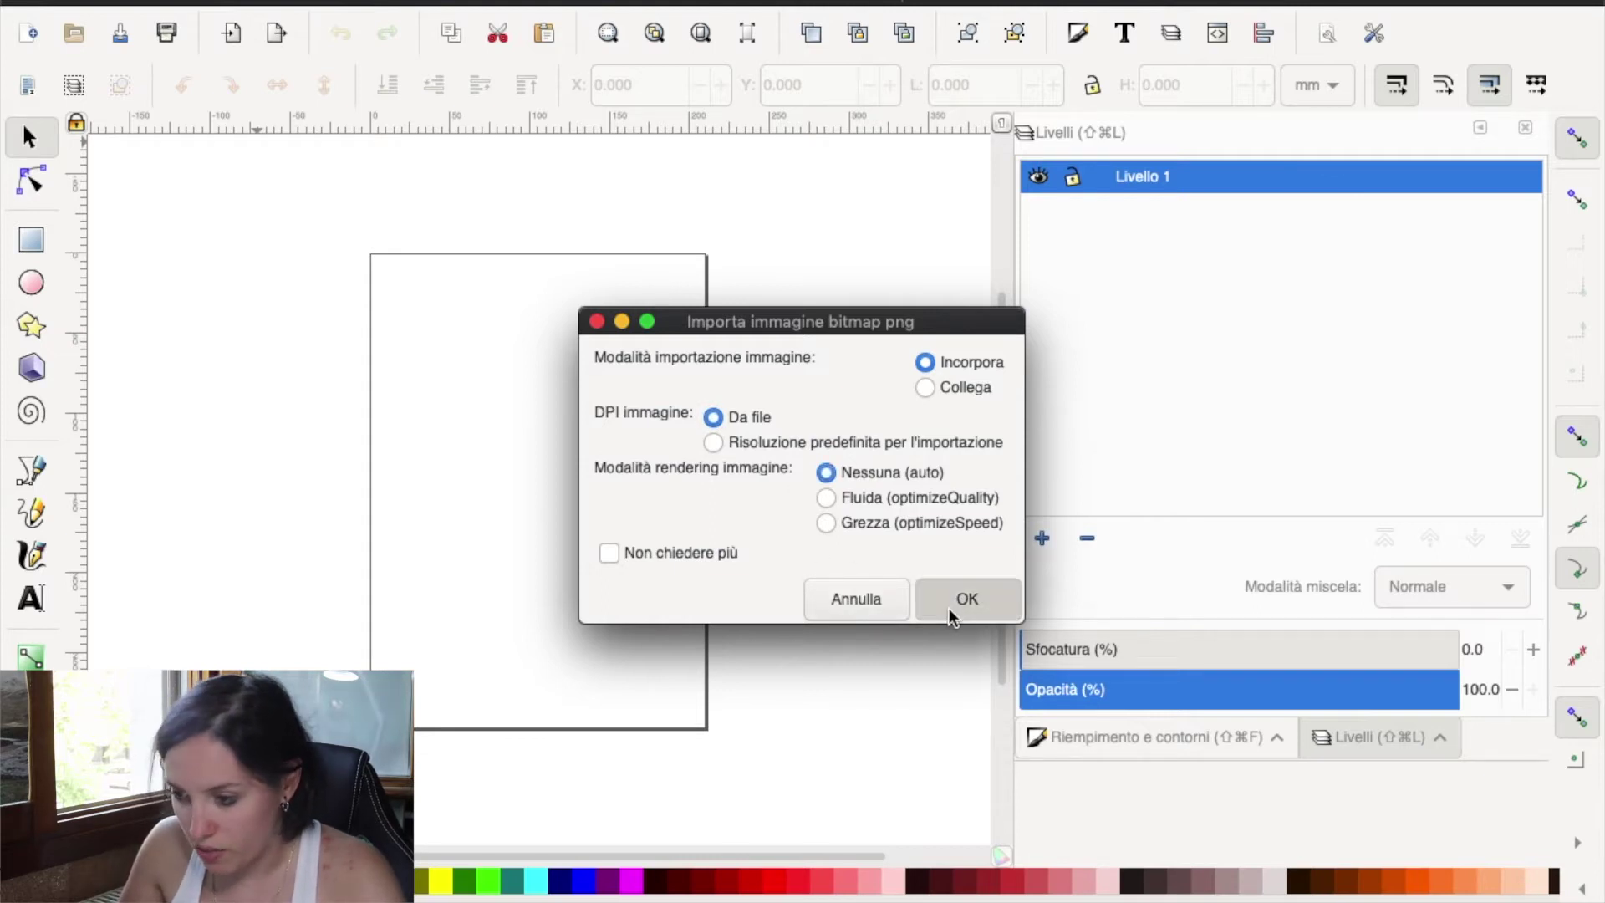
left_click(950, 614)
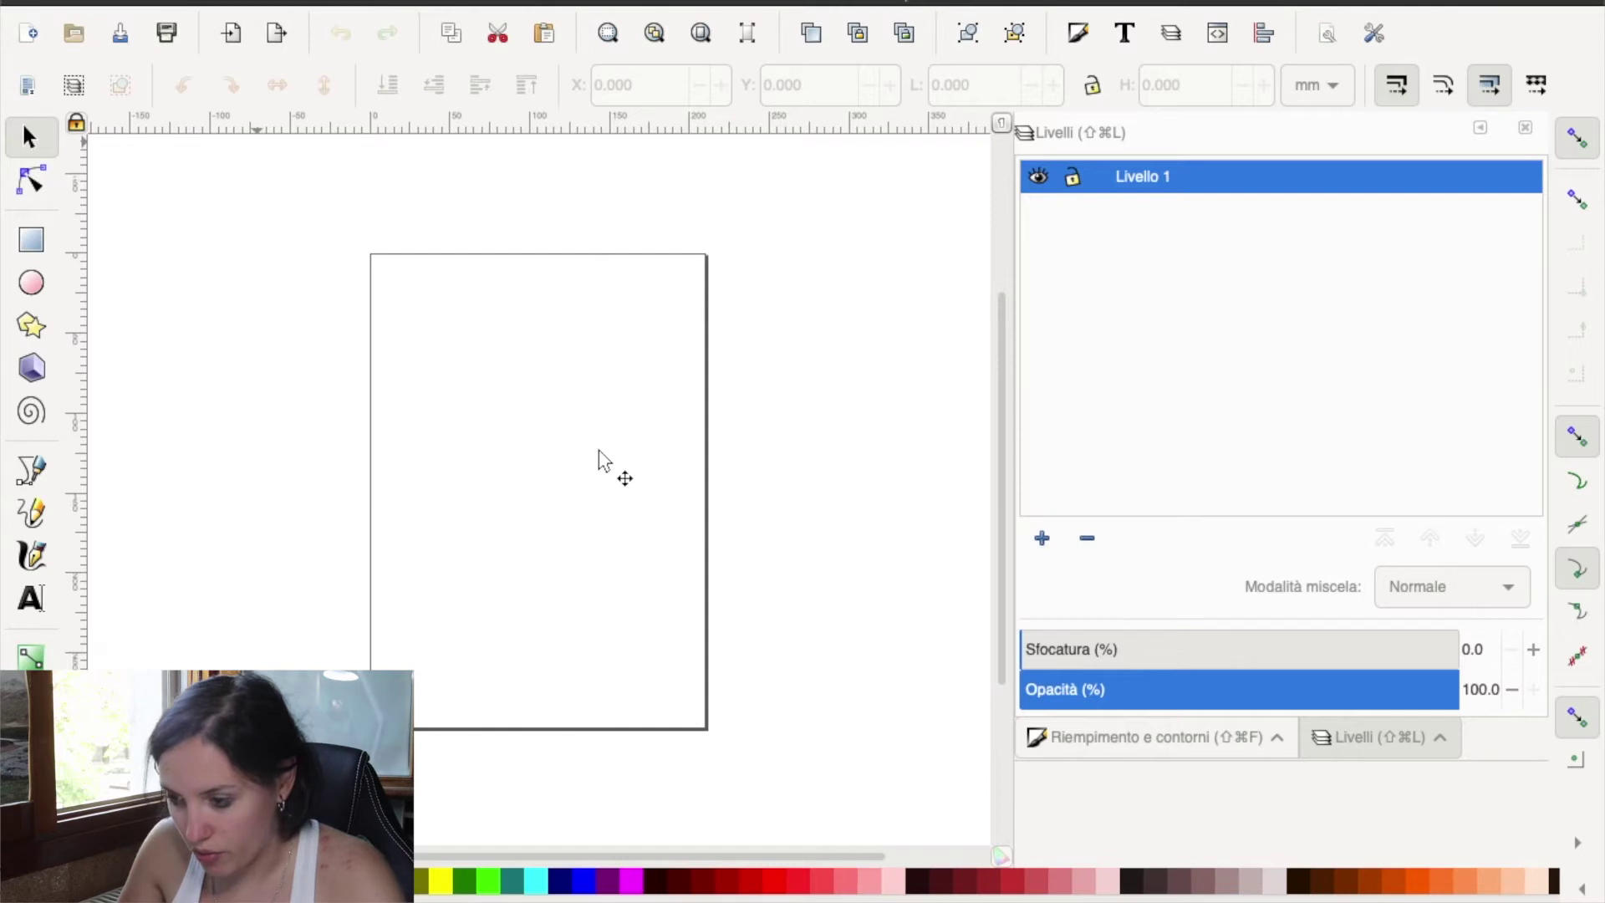
- Try resizing the logo from its corner handles, then undo the distorted stretch
scroll(502, 480, "down", 1)
scroll(501, 481, "down", 1)
scroll(502, 481, "down", 1)
scroll(501, 481, "down", 1)
scroll(502, 480, "up", 1)
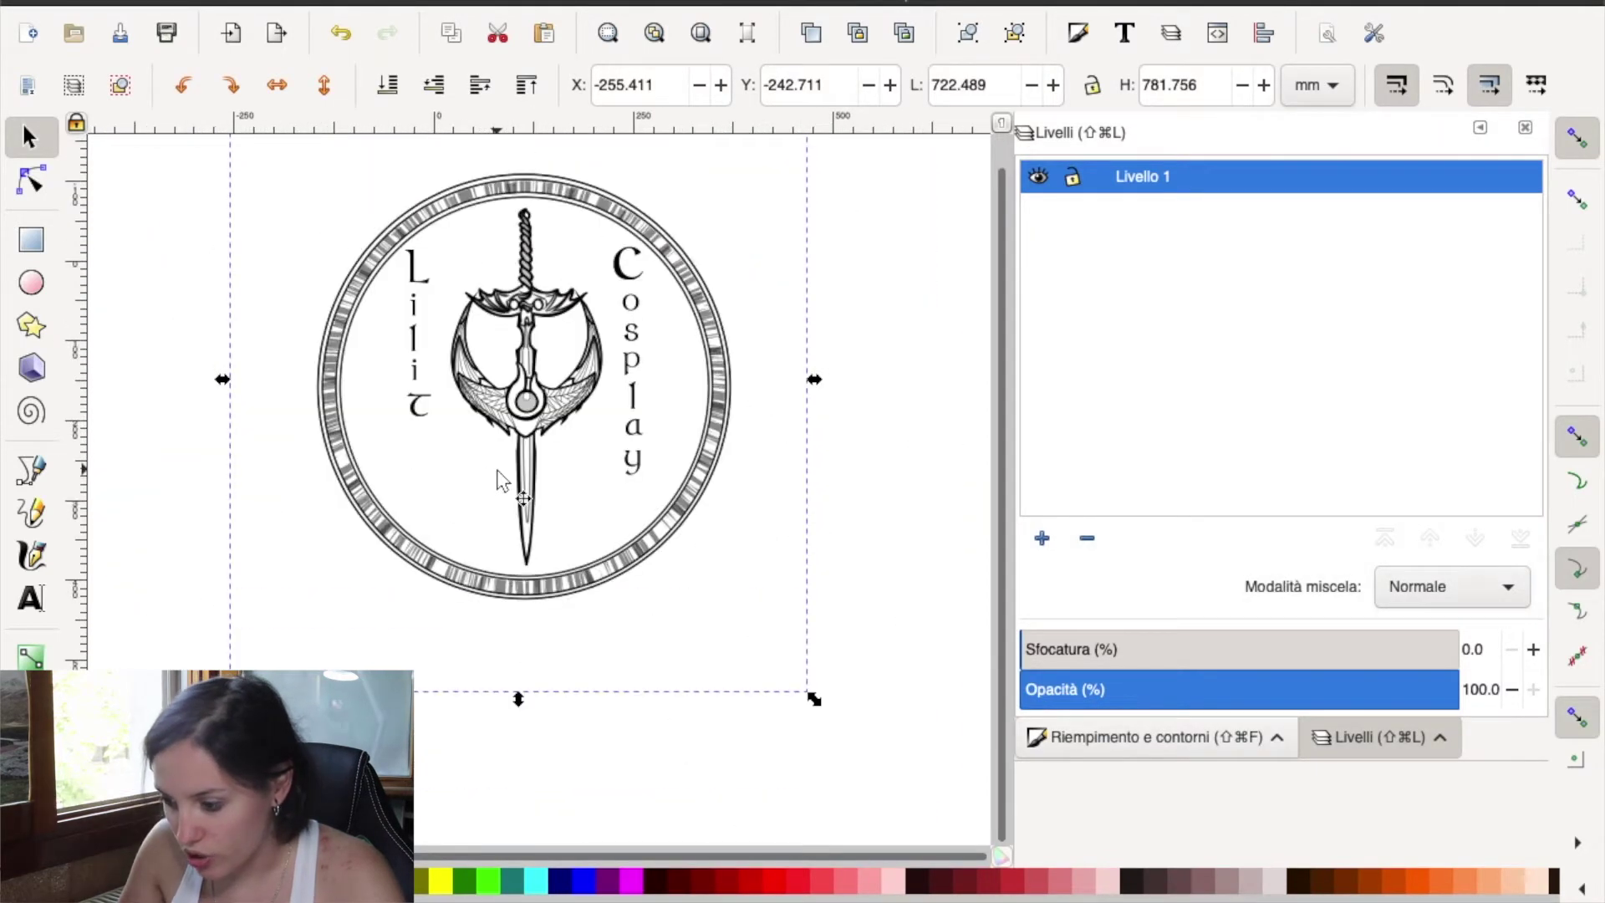
scroll(502, 481, "up", 1)
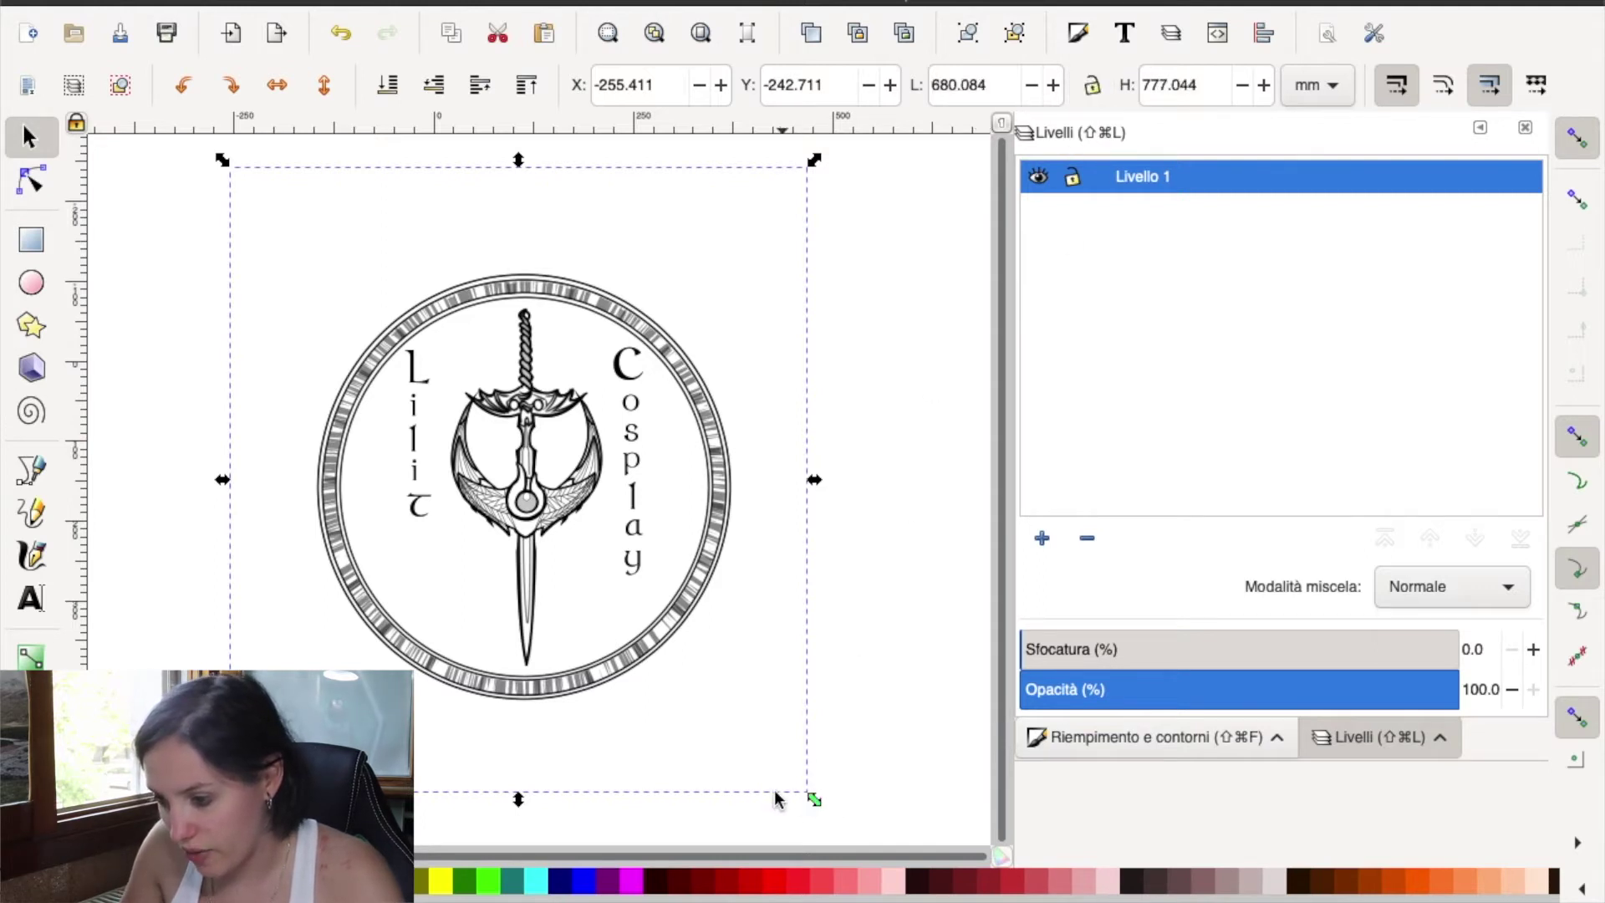
left_click_drag(812, 801, 709, 740)
left_click_drag(869, 690, 721, 545)
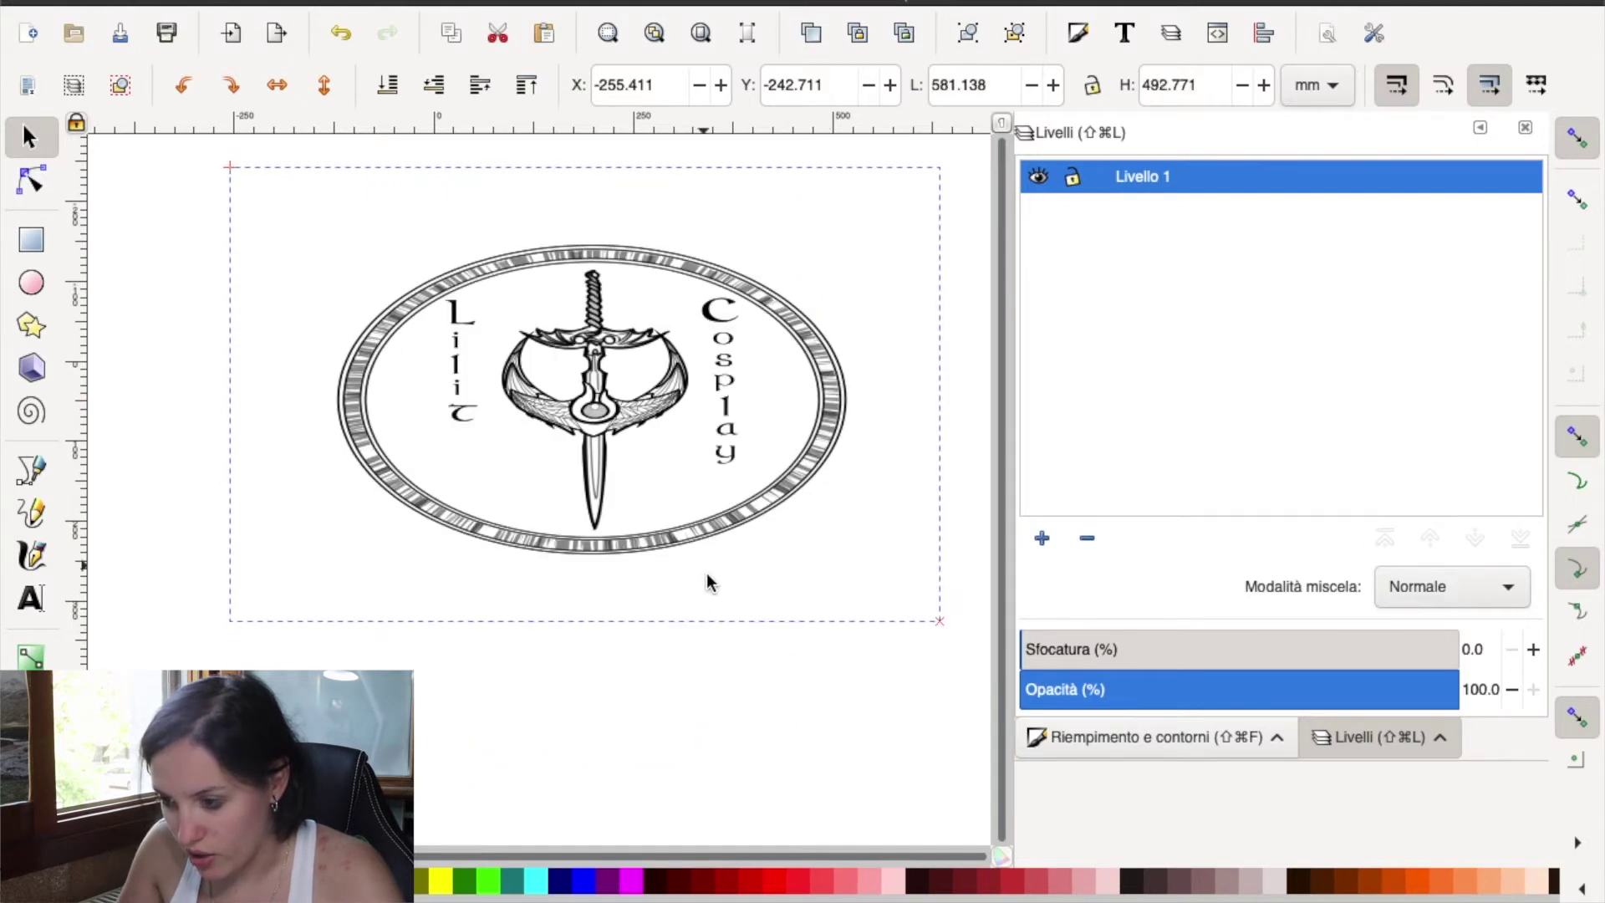
mouse_move(721, 545)
left_mouse_down()
mouse_move(790, 595)
mouse_move(766, 556)
mouse_move(790, 547)
mouse_move(795, 587)
left_mouse_up()
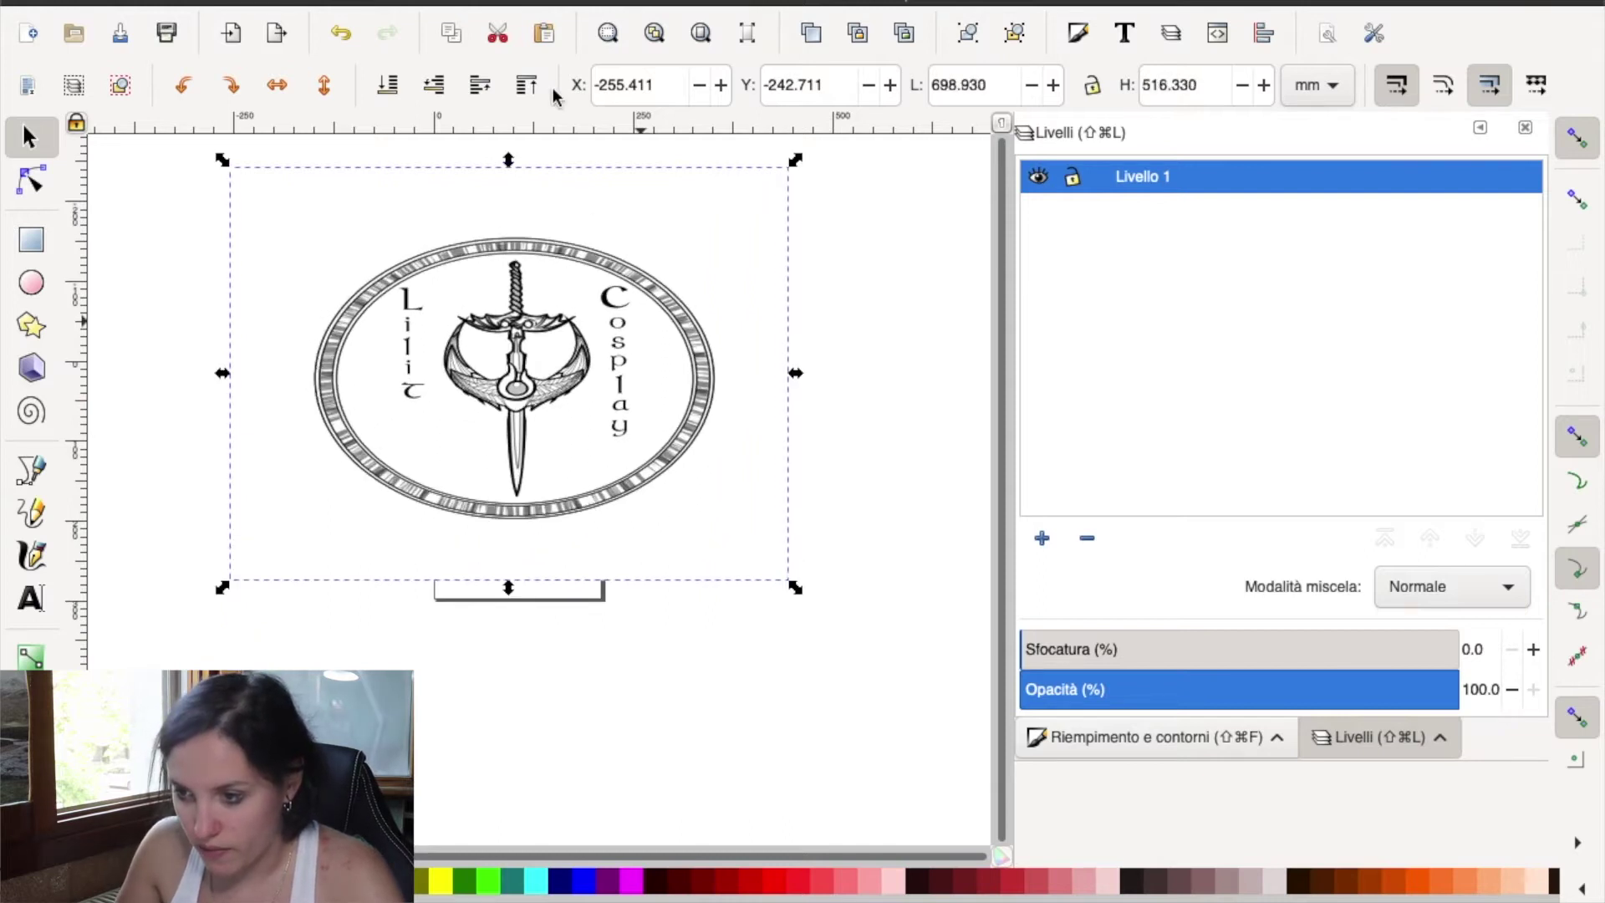
left_click(339, 33)
- Lock proportions, scale the logo to 295.294 × 319.518 mm and centre it on the page
left_click(1095, 87)
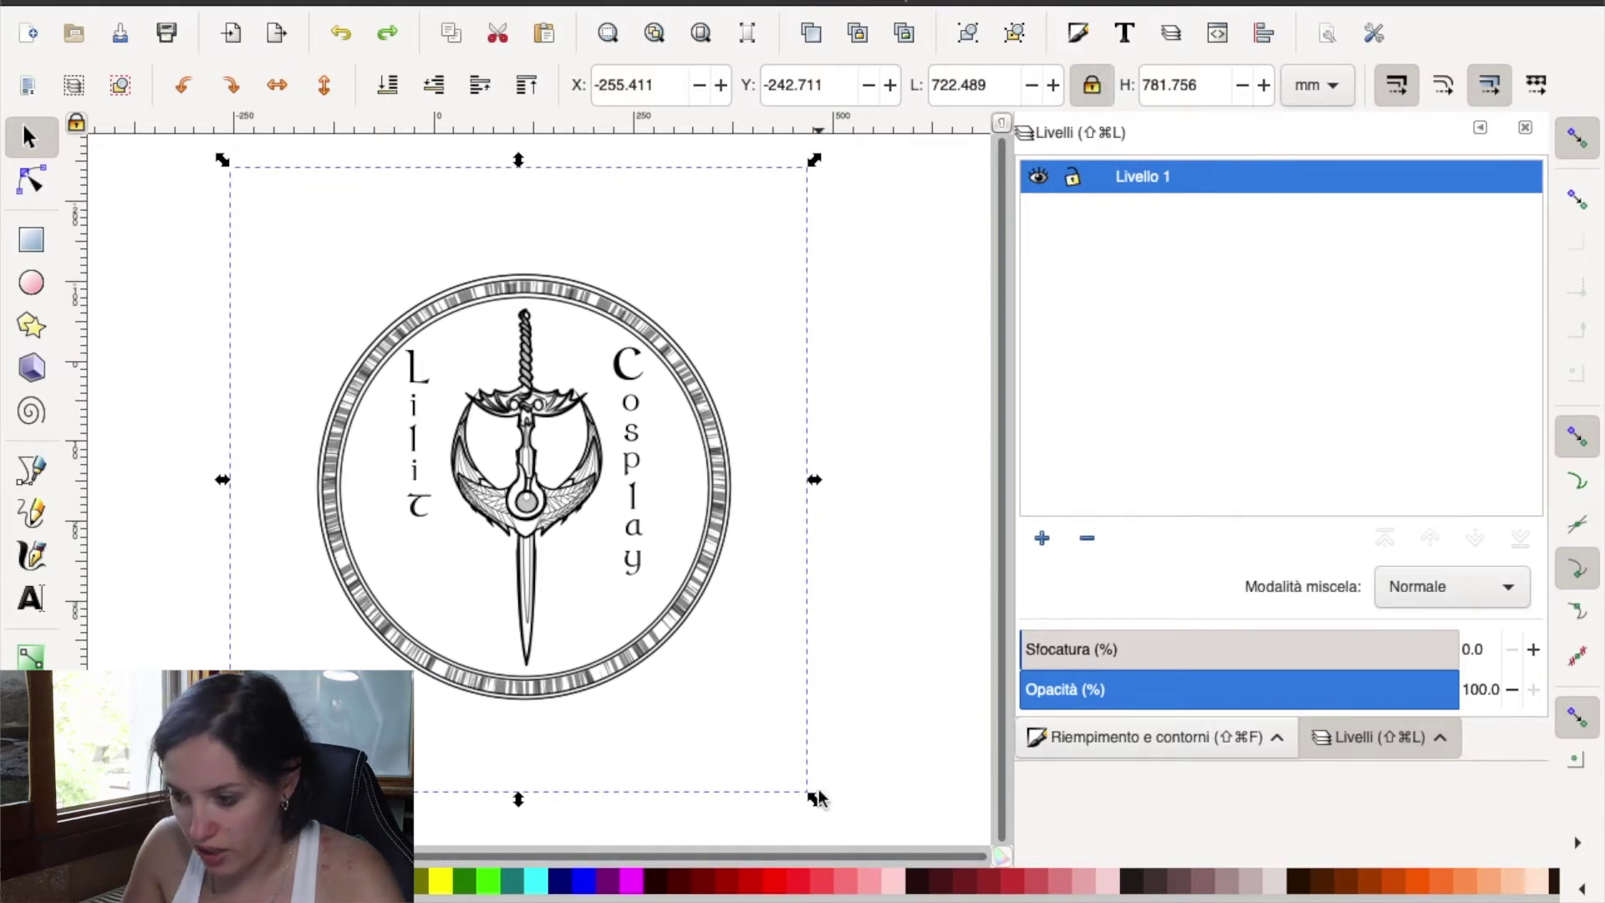
mouse_move(785, 788)
left_mouse_down()
mouse_move(527, 562)
mouse_move(481, 487)
left_mouse_up()
mouse_move(350, 297)
left_mouse_down()
mouse_move(547, 490)
mouse_move(518, 460)
left_mouse_up()
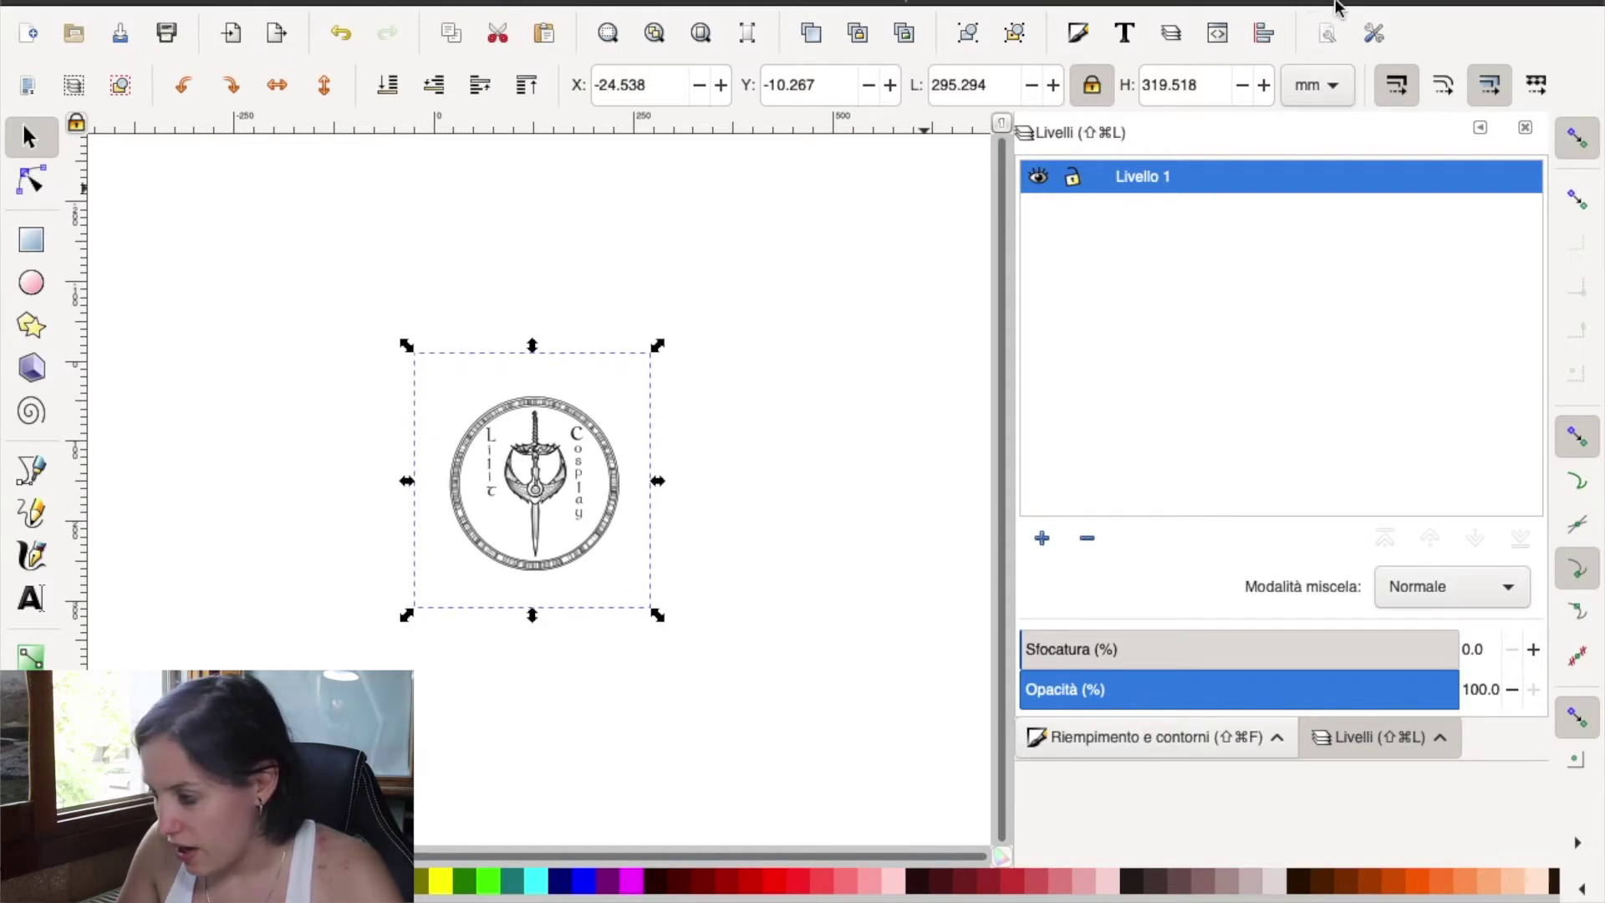
left_click(1329, 37)
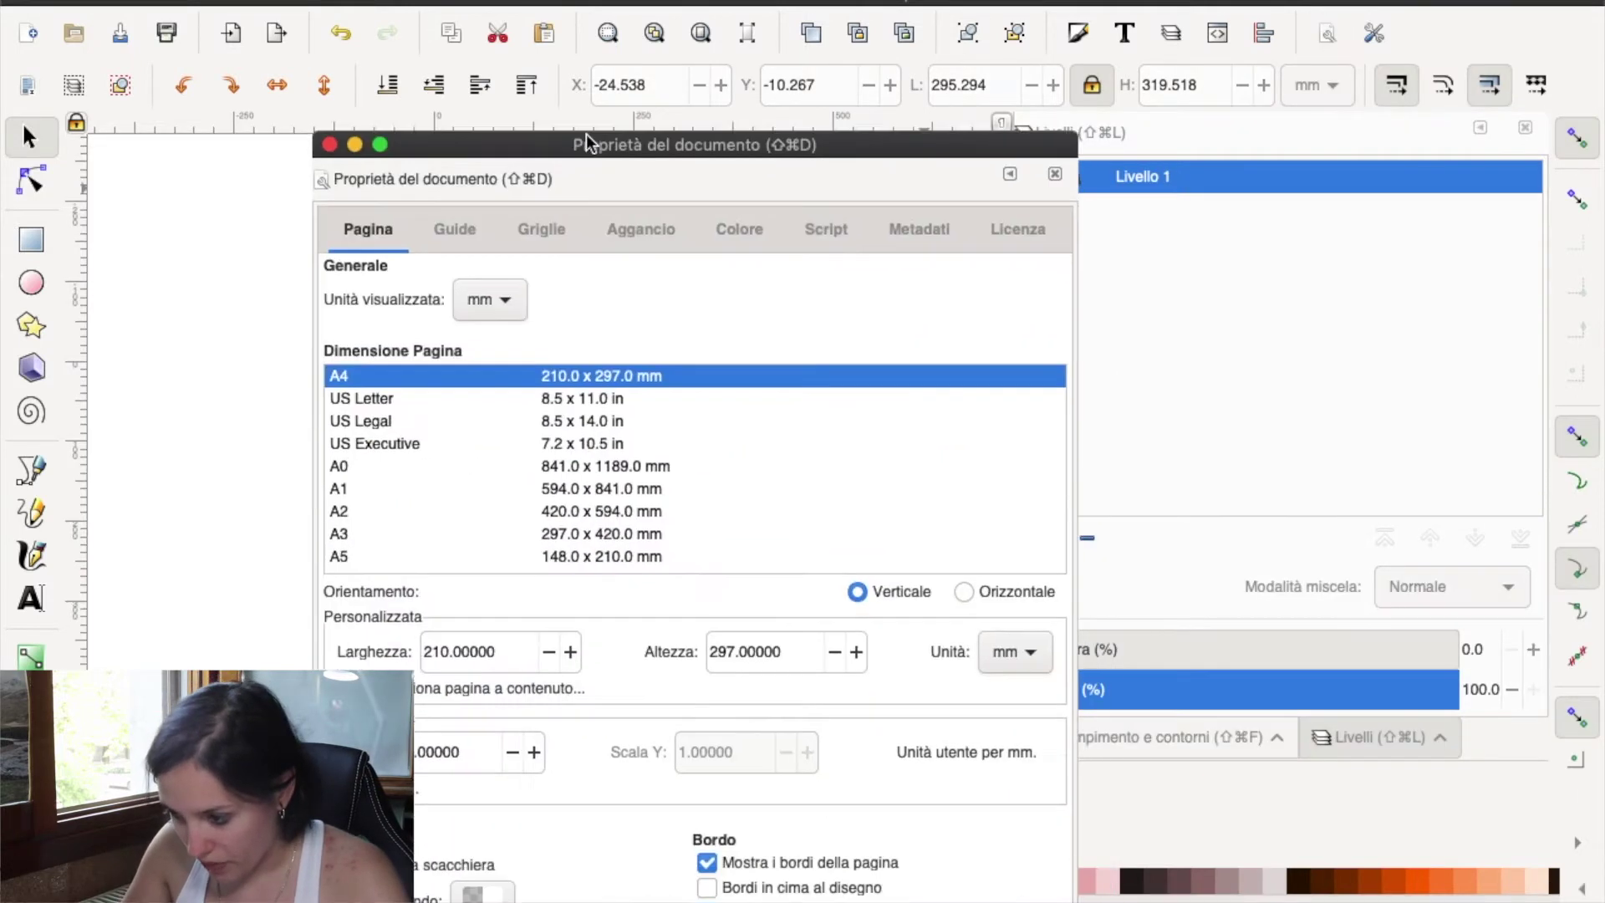
- Set the Aggancio snap distances to 2.6 for objects and 2.4 for guides
left_click_drag(588, 143, 592, 2)
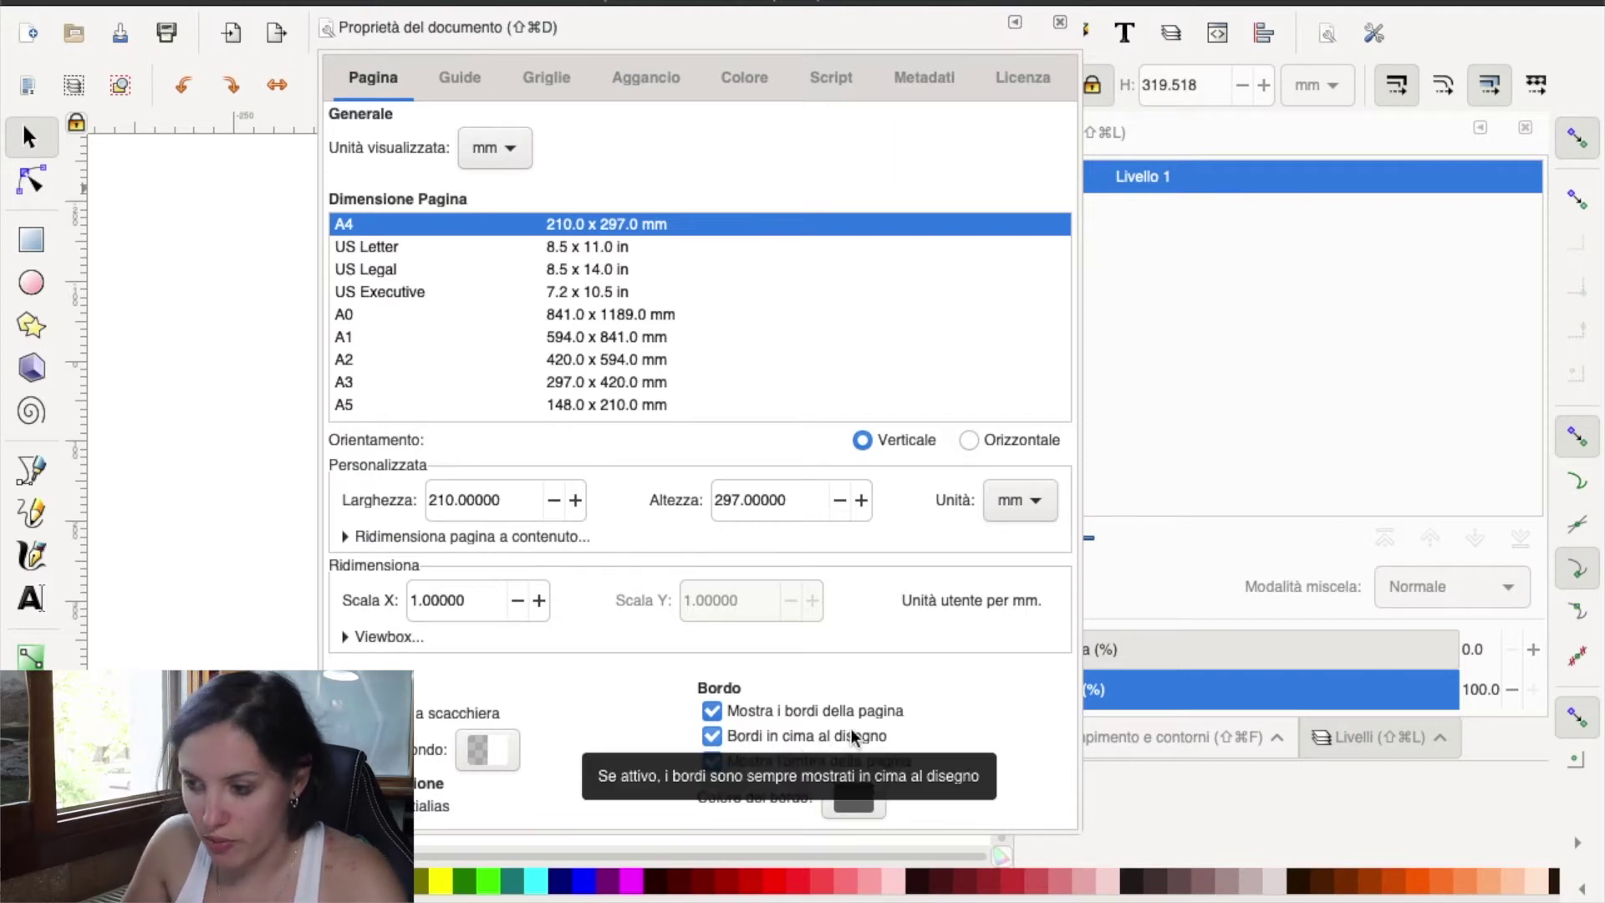
left_click(769, 712)
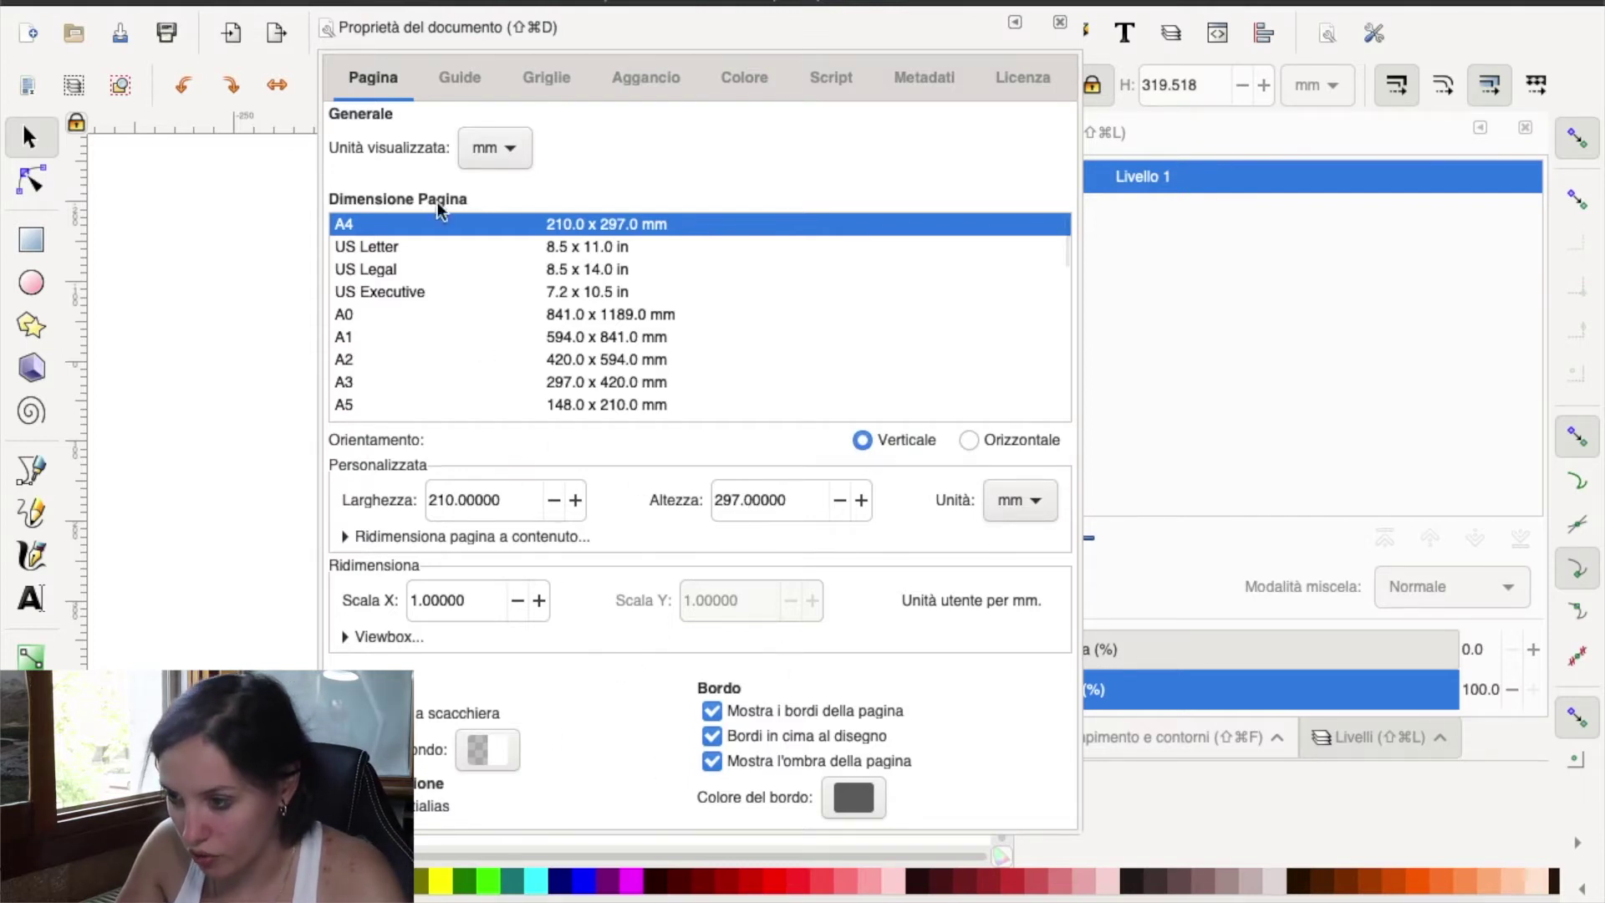
left_click_drag(489, 2, 518, 27)
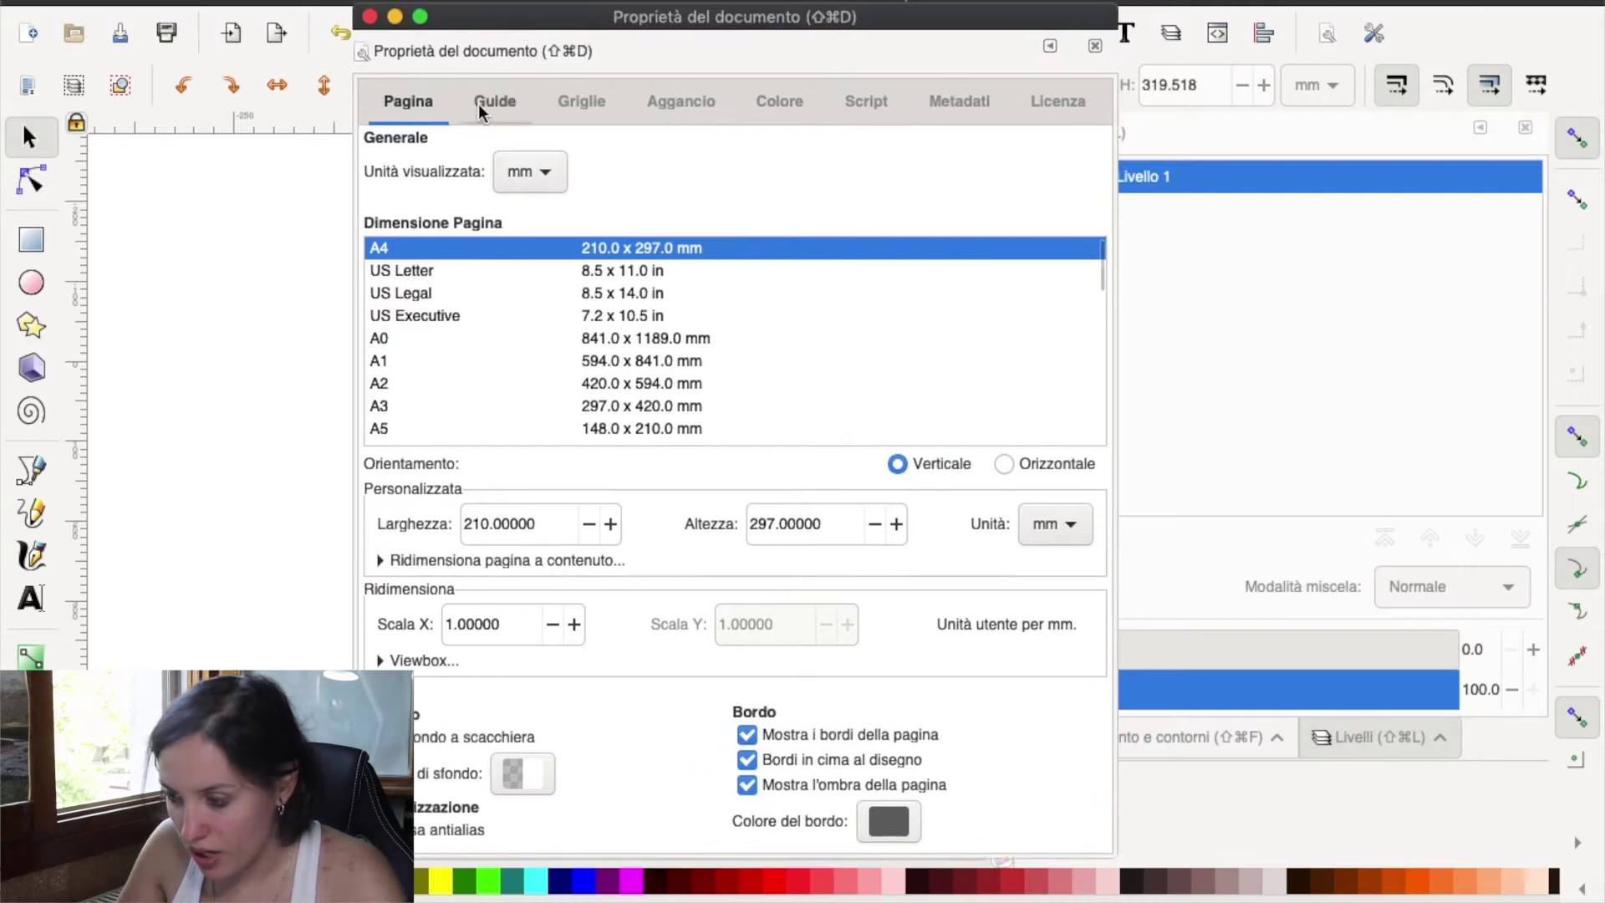
left_click(679, 113)
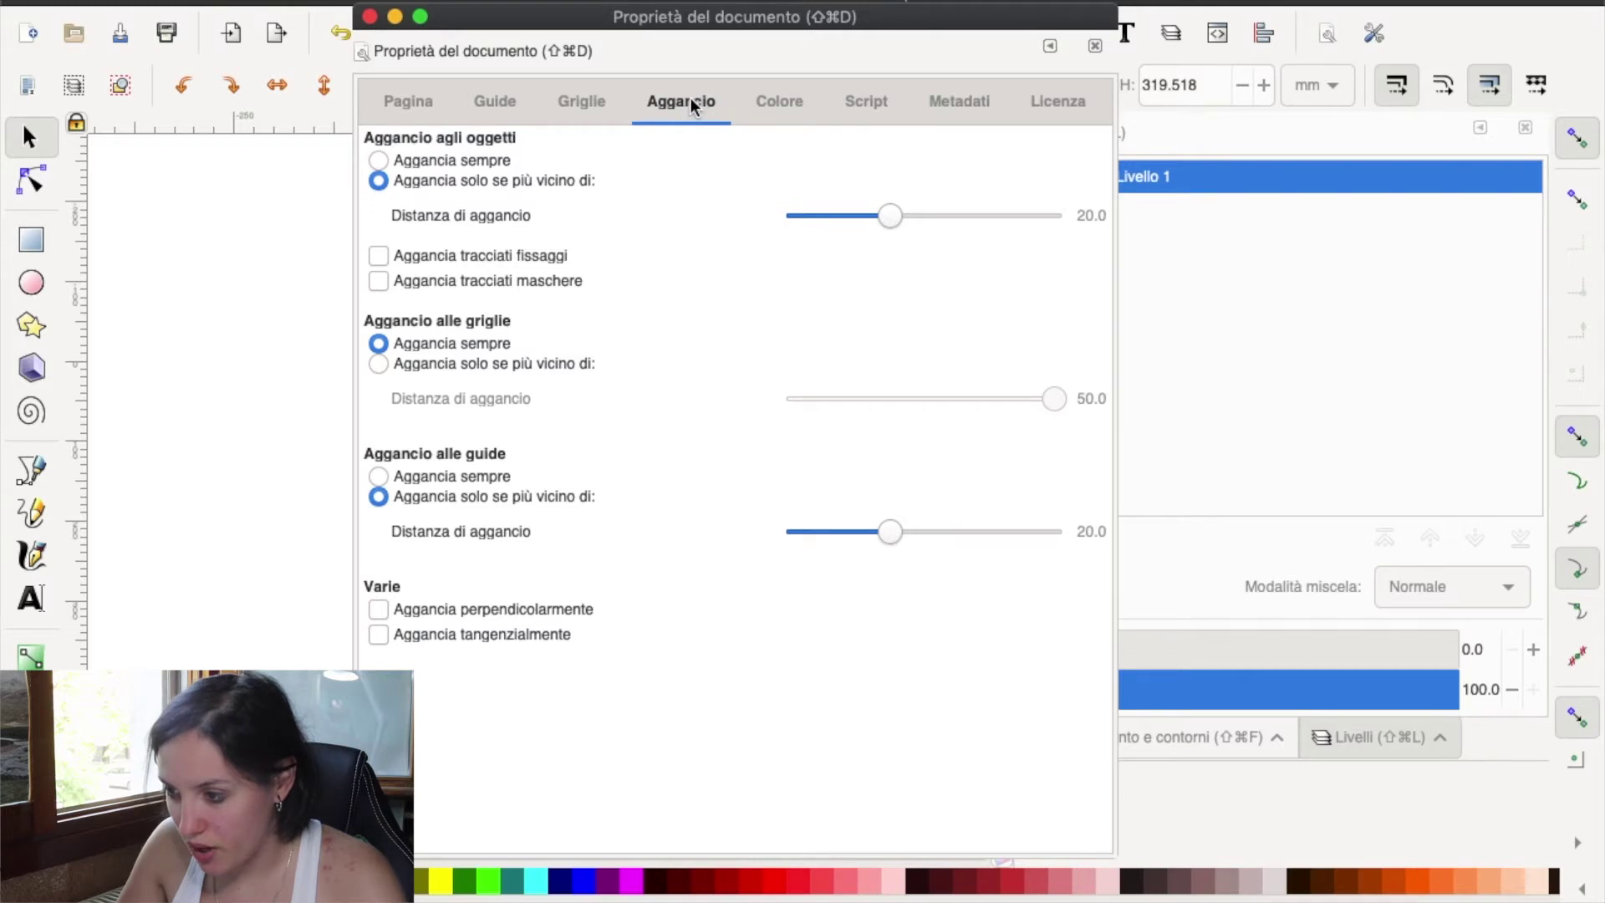
left_click_drag(801, 234, 798, 234)
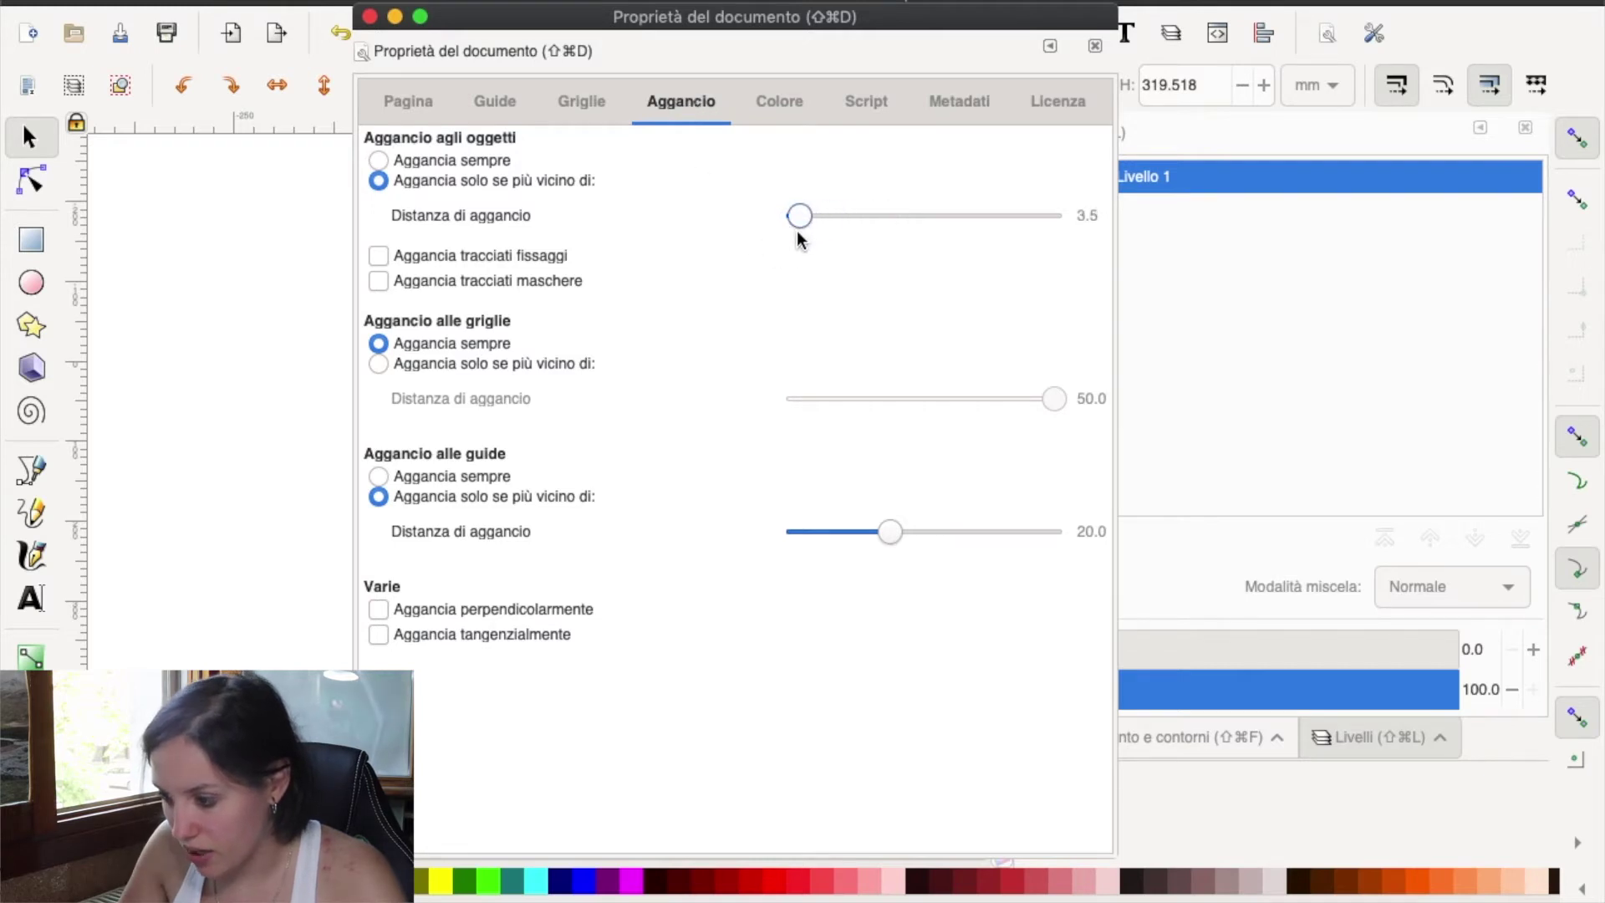
left_click_drag(889, 535, 796, 547)
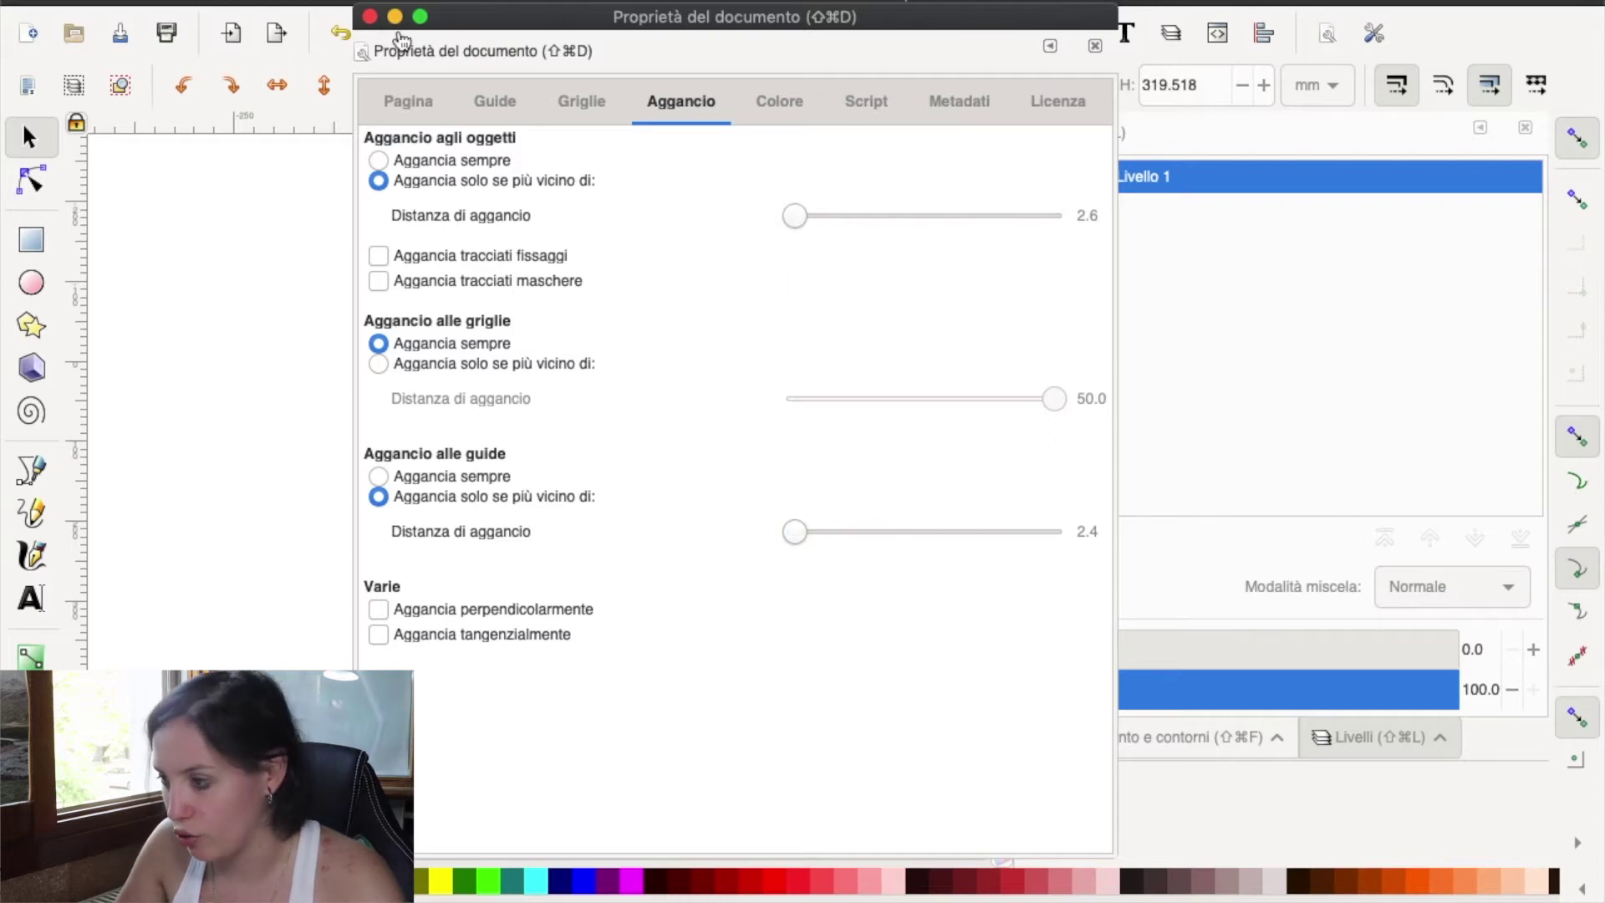
left_click(370, 17)
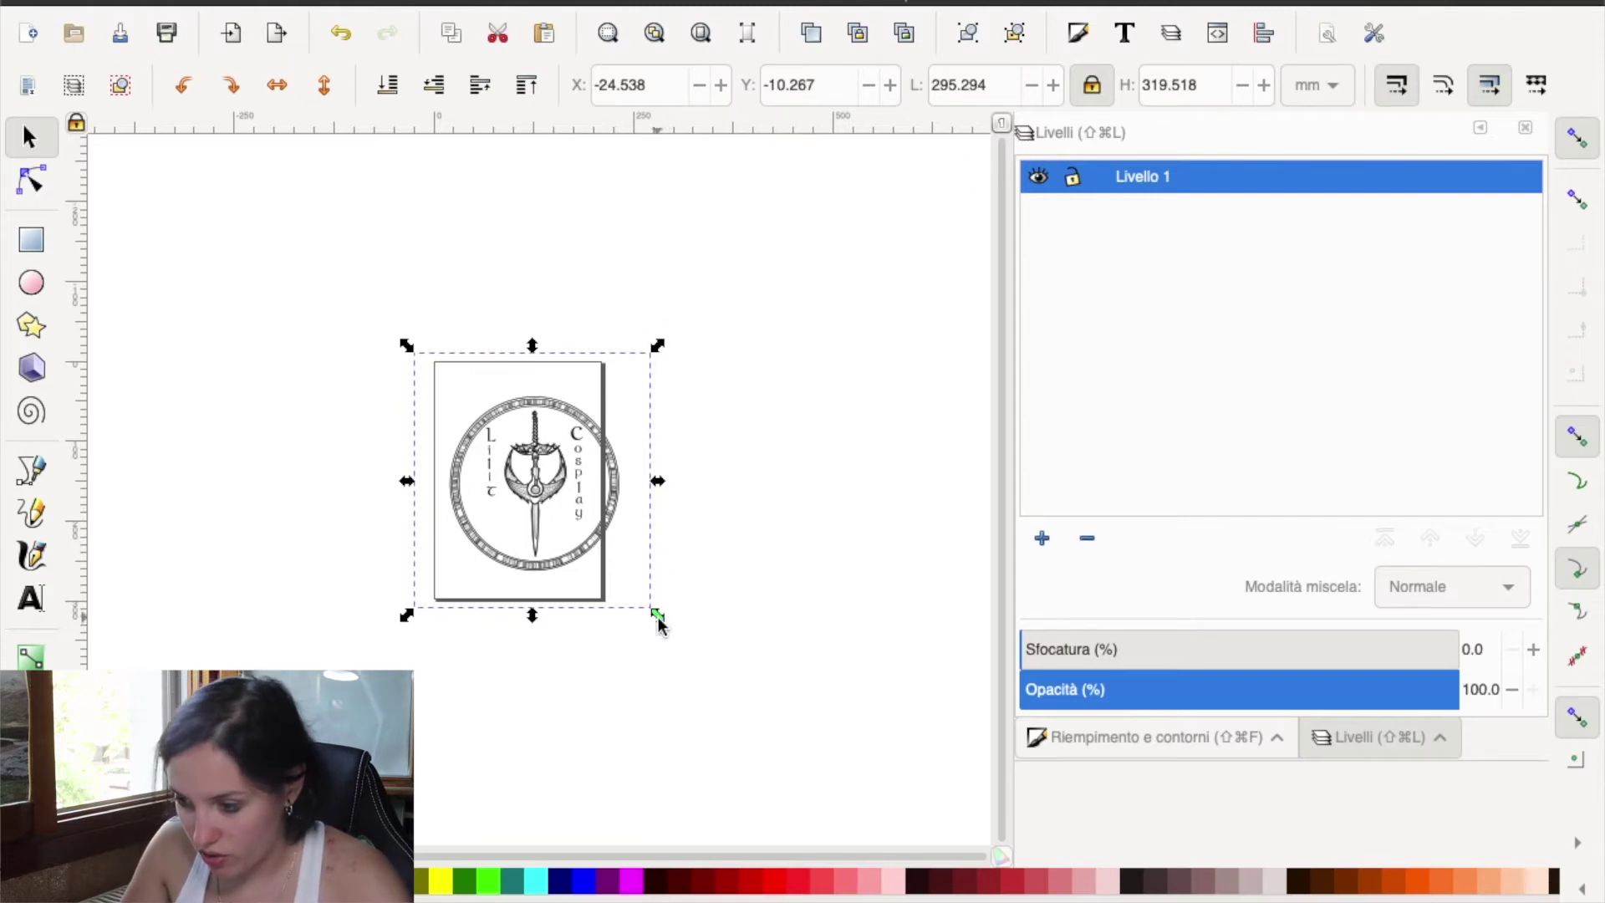
- Scale the logo down to 256.030 × 277.033 mm to fit the page
left_click_drag(642, 619, 609, 596)
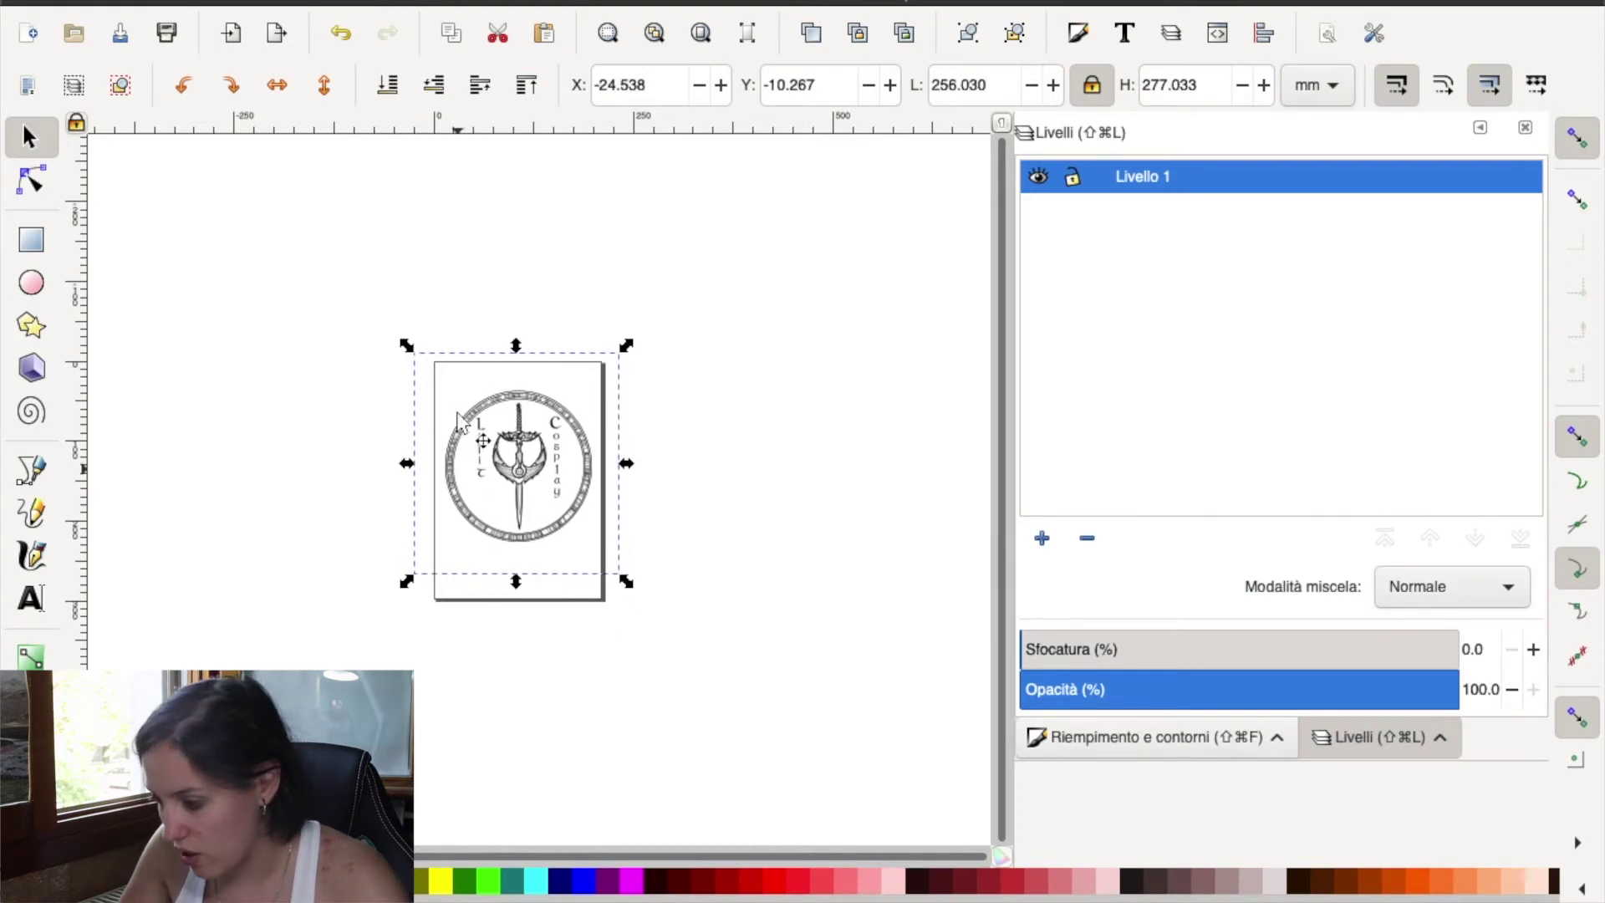
scroll(874, 531, "down", 2)
scroll(898, 556, "down", 2)
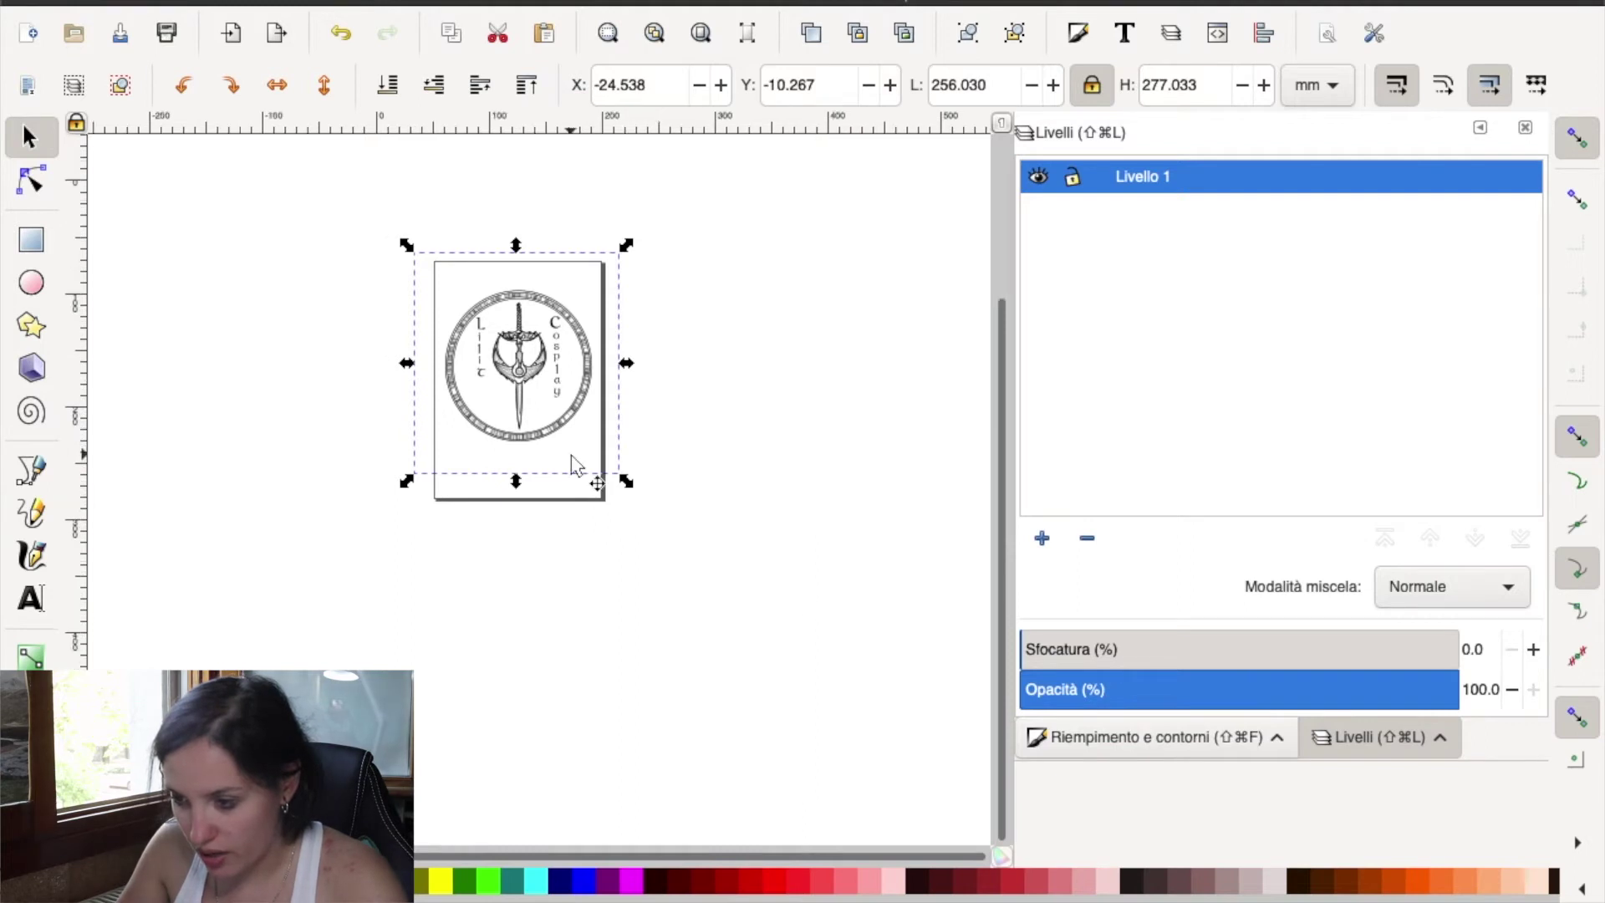
scroll(574, 466, "up", 1, "ctrl")
scroll(514, 446, "up", 2, "ctrl")
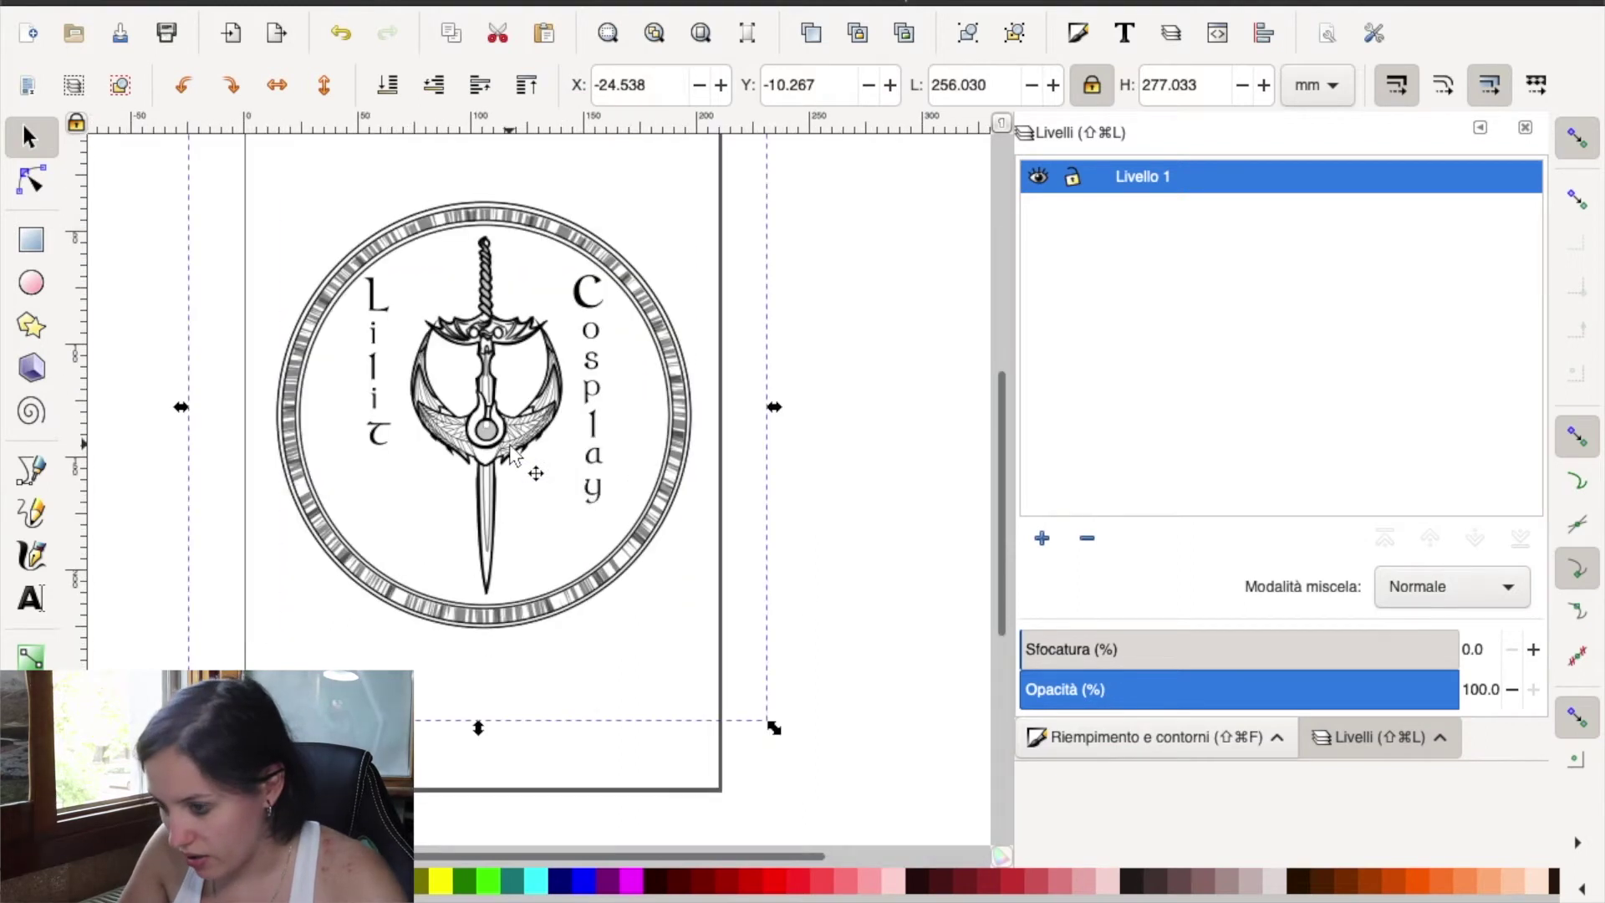
- Fade Livello 1 to 10.8% opacity and nudge the logo lower on the page
left_click(1176, 690)
left_click_drag(1151, 691, 1089, 691)
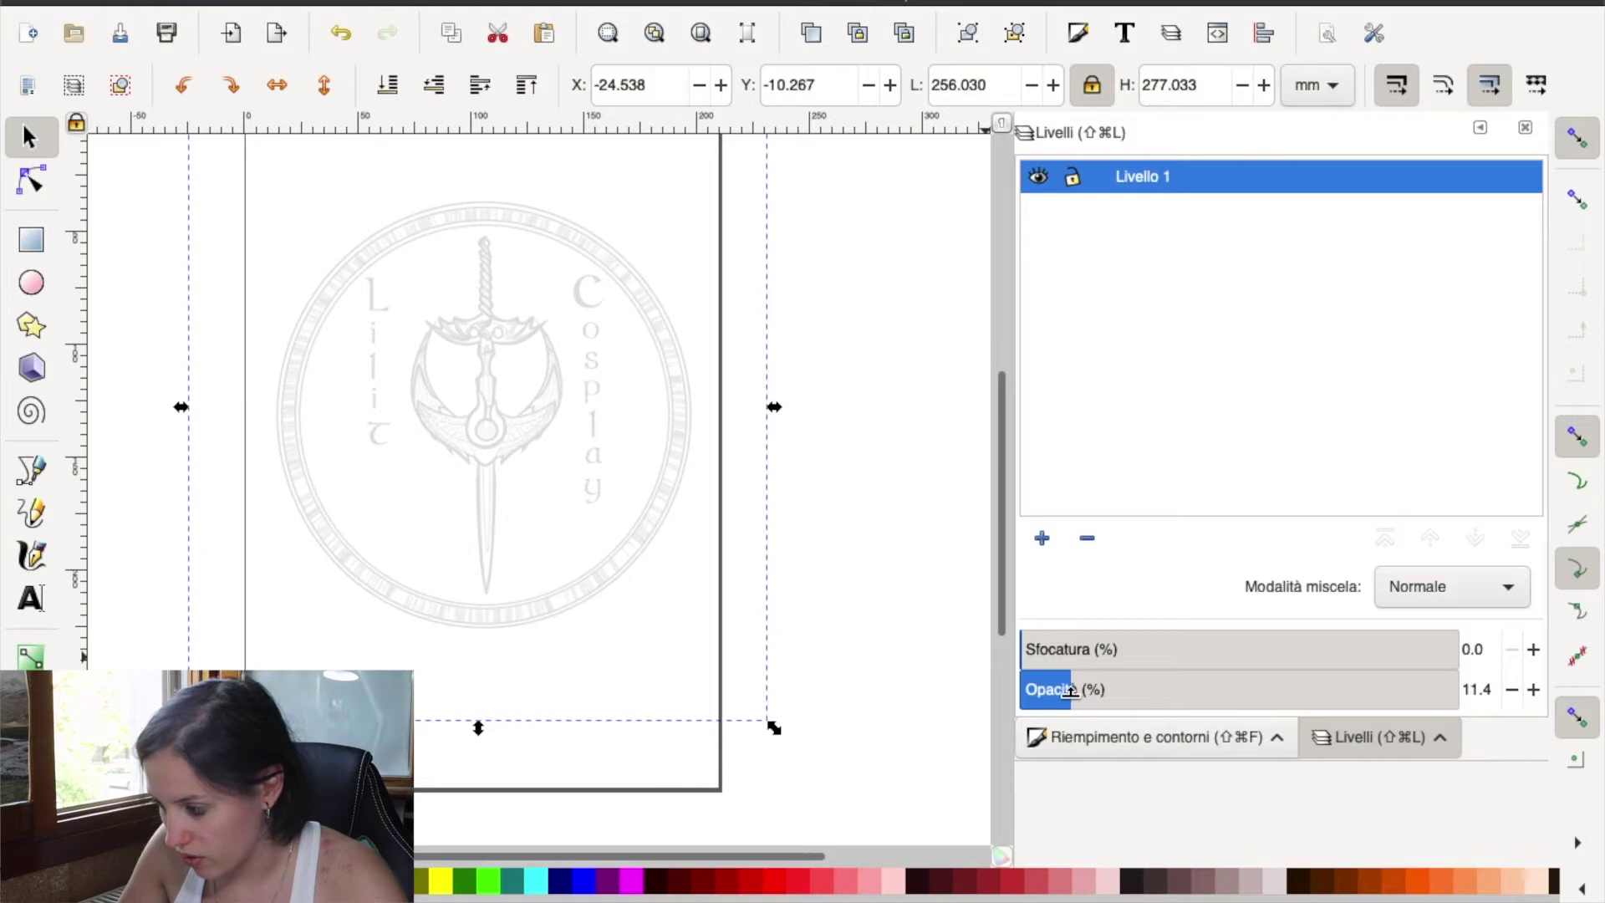
left_click_drag(1068, 690, 1066, 690)
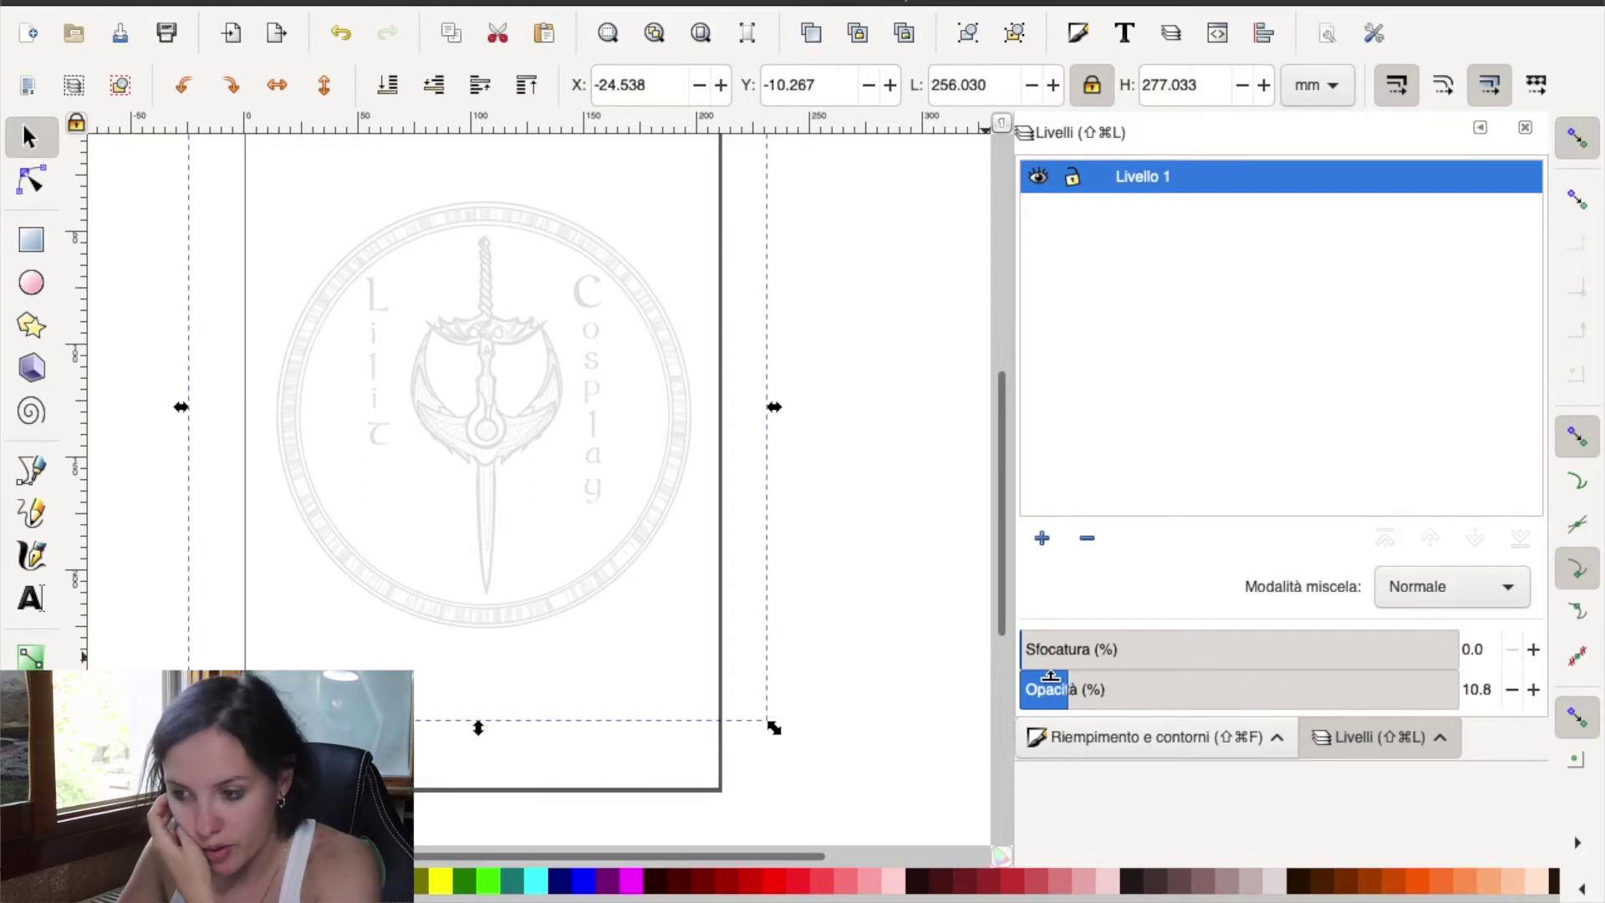
left_click_drag(448, 407, 456, 442)
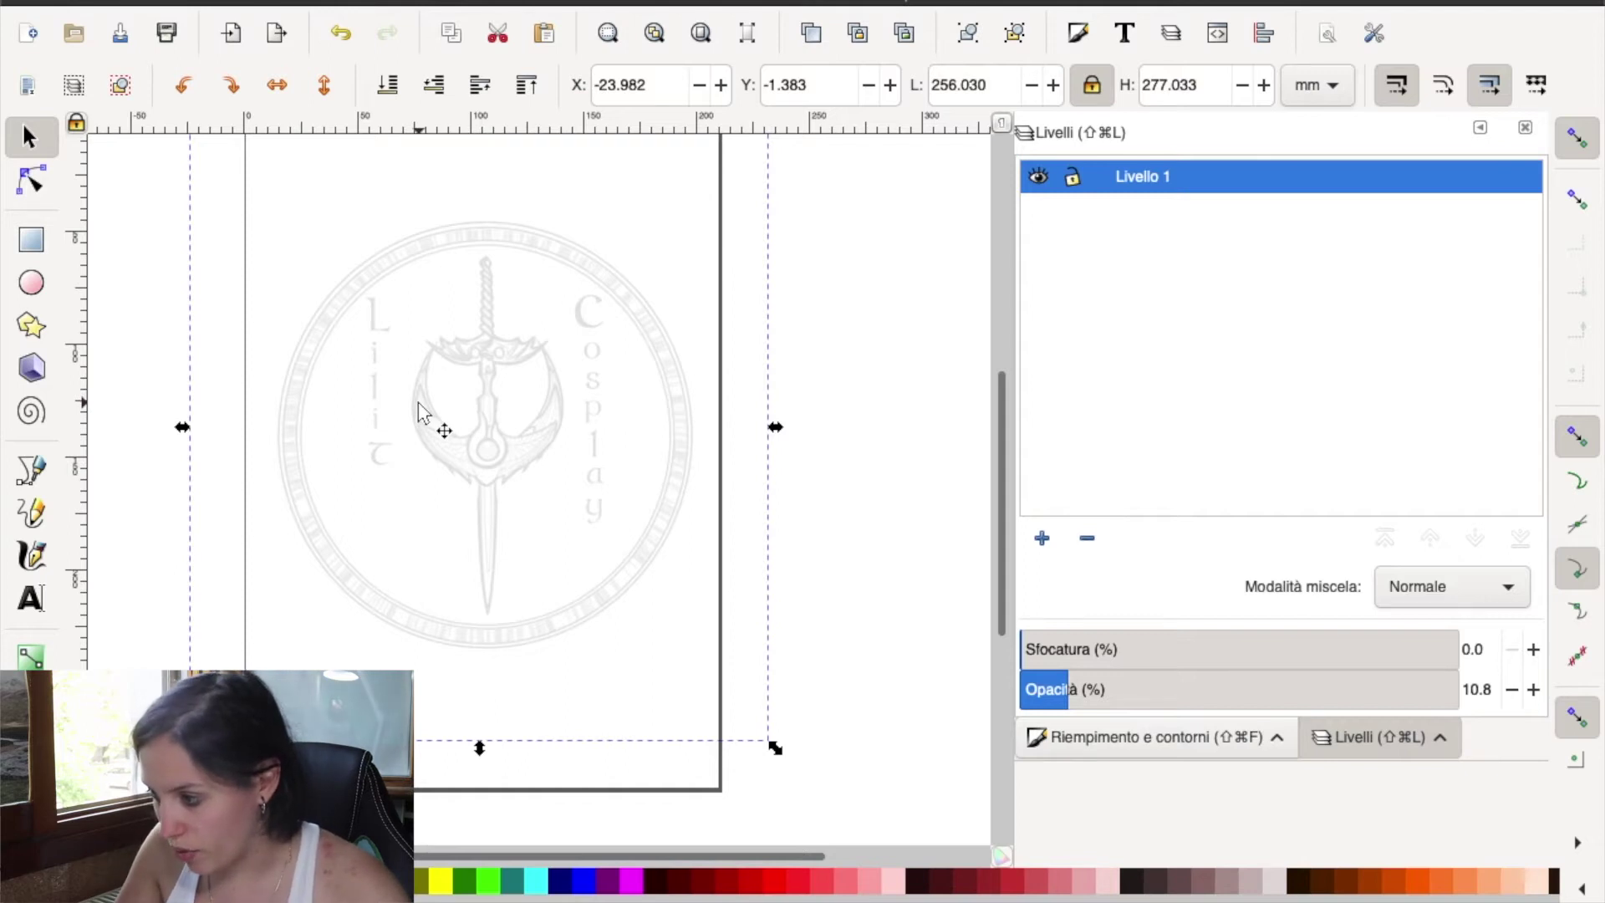
- Lock Livello 1 and confirm the logo can no longer be selected
left_click(1075, 183)
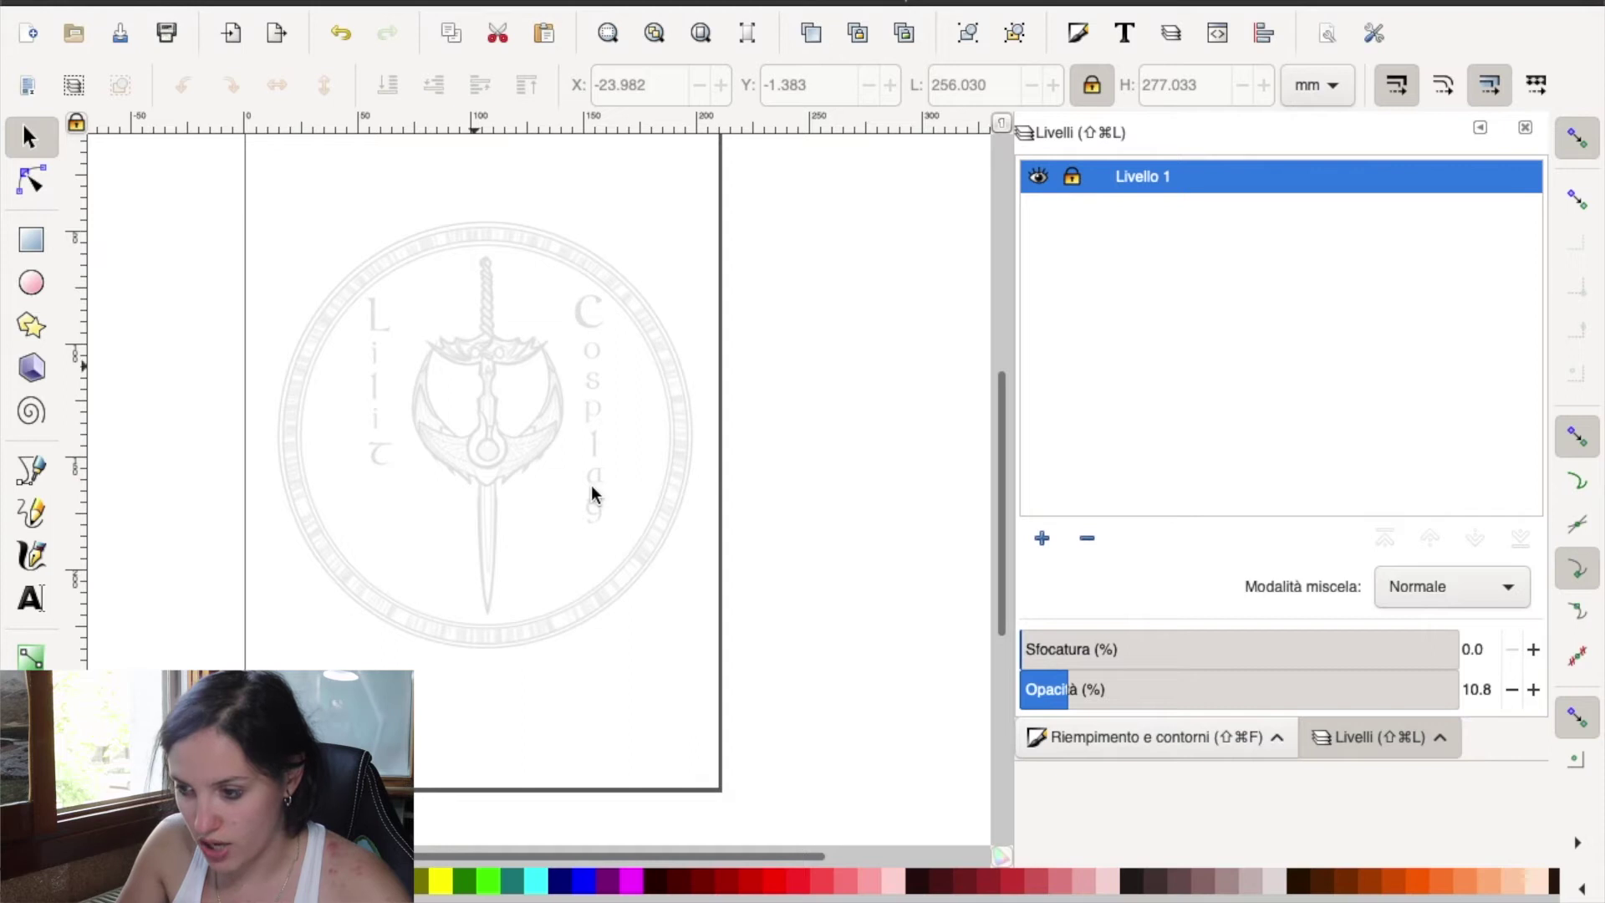
left_click_drag(695, 307, 300, 456)
left_click_drag(321, 388, 583, 507)
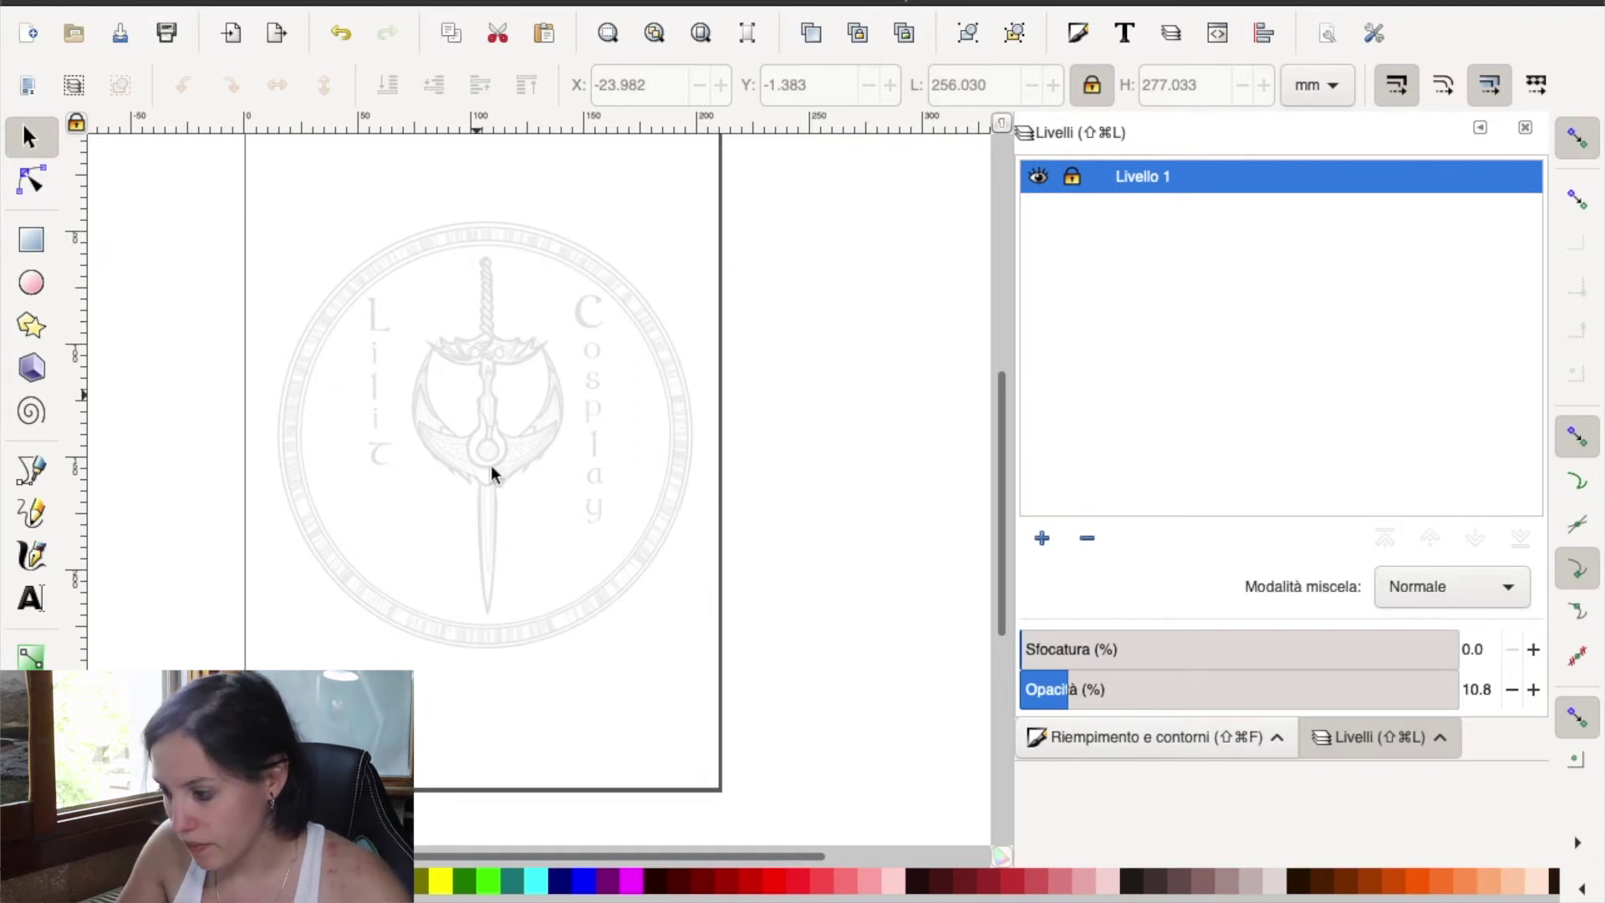
- Add a new layer Livello 2 above Livello 1
left_click(1043, 539)
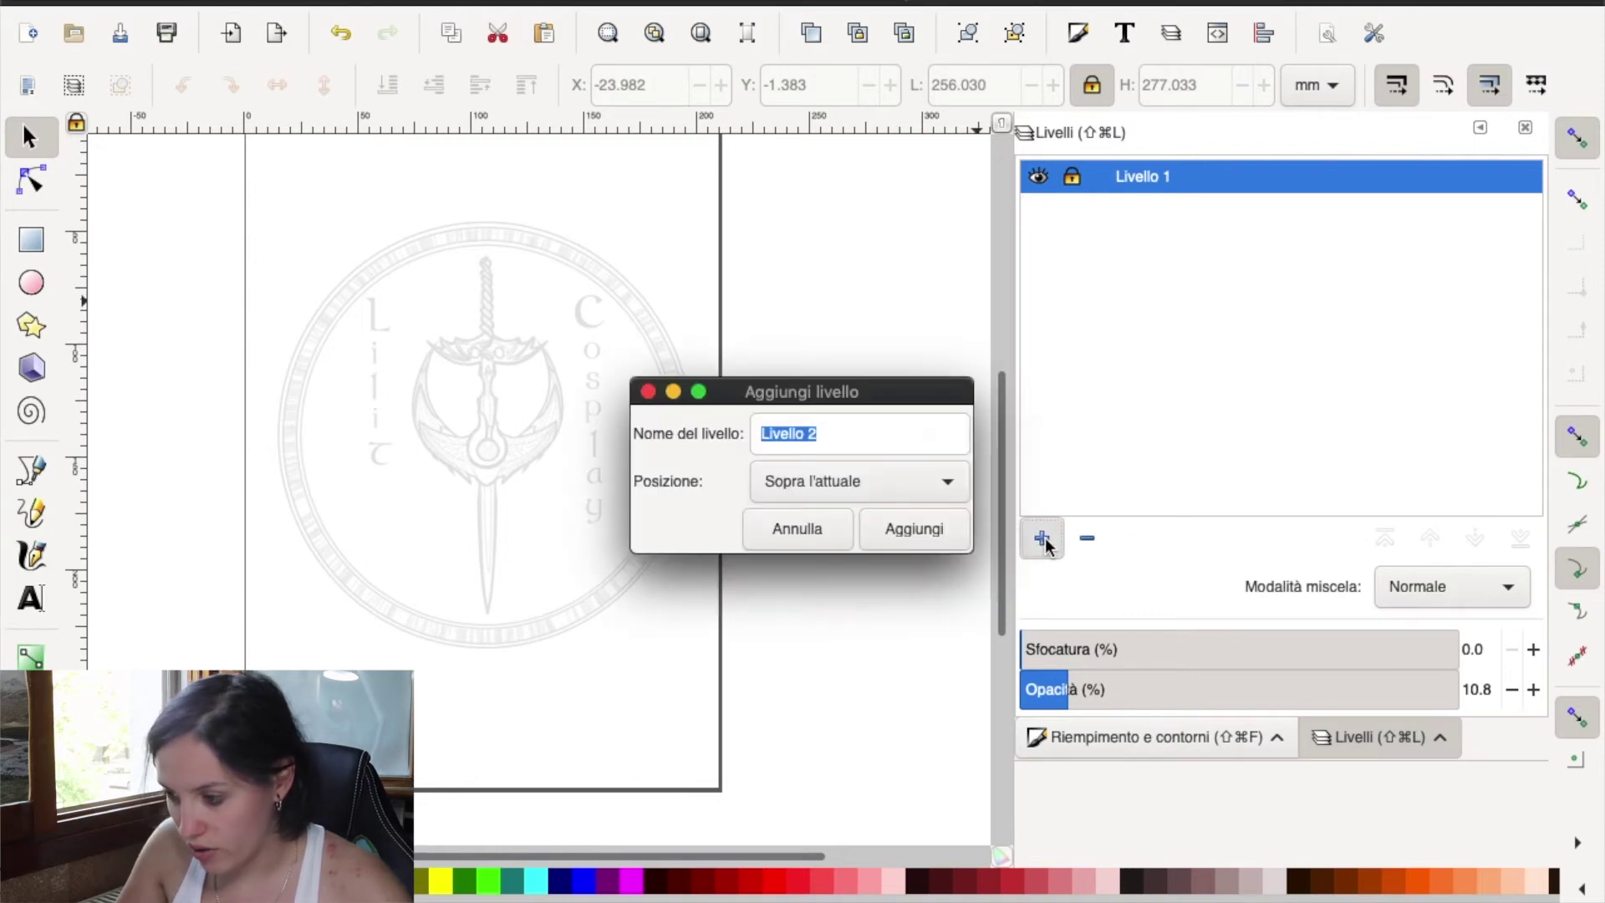
left_click(919, 540)
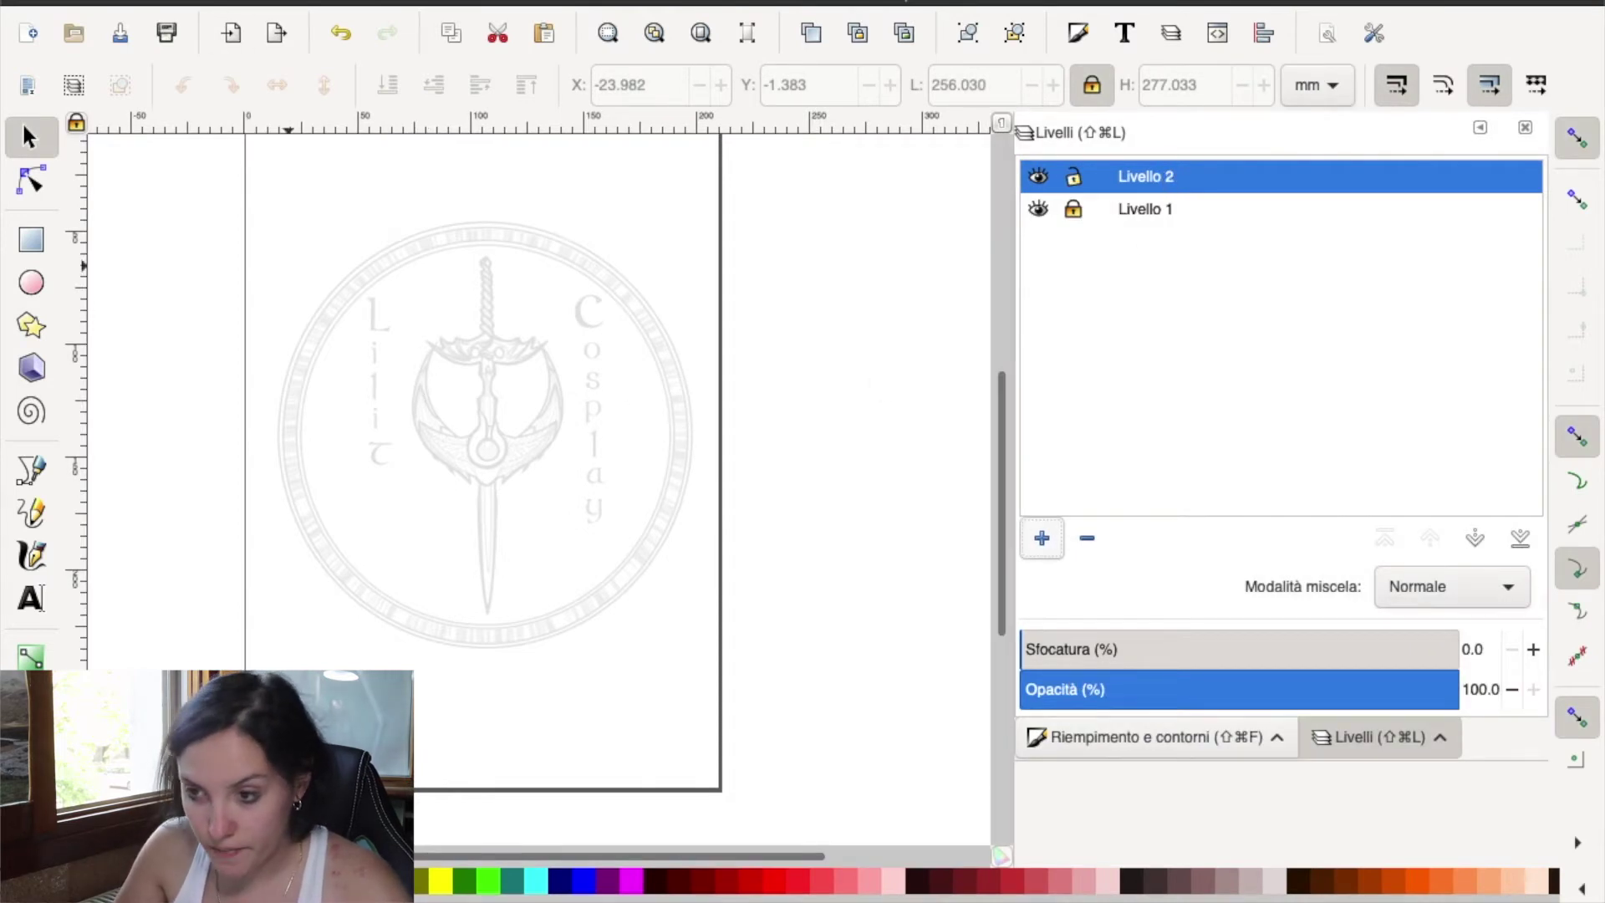
left_click(180, 1)
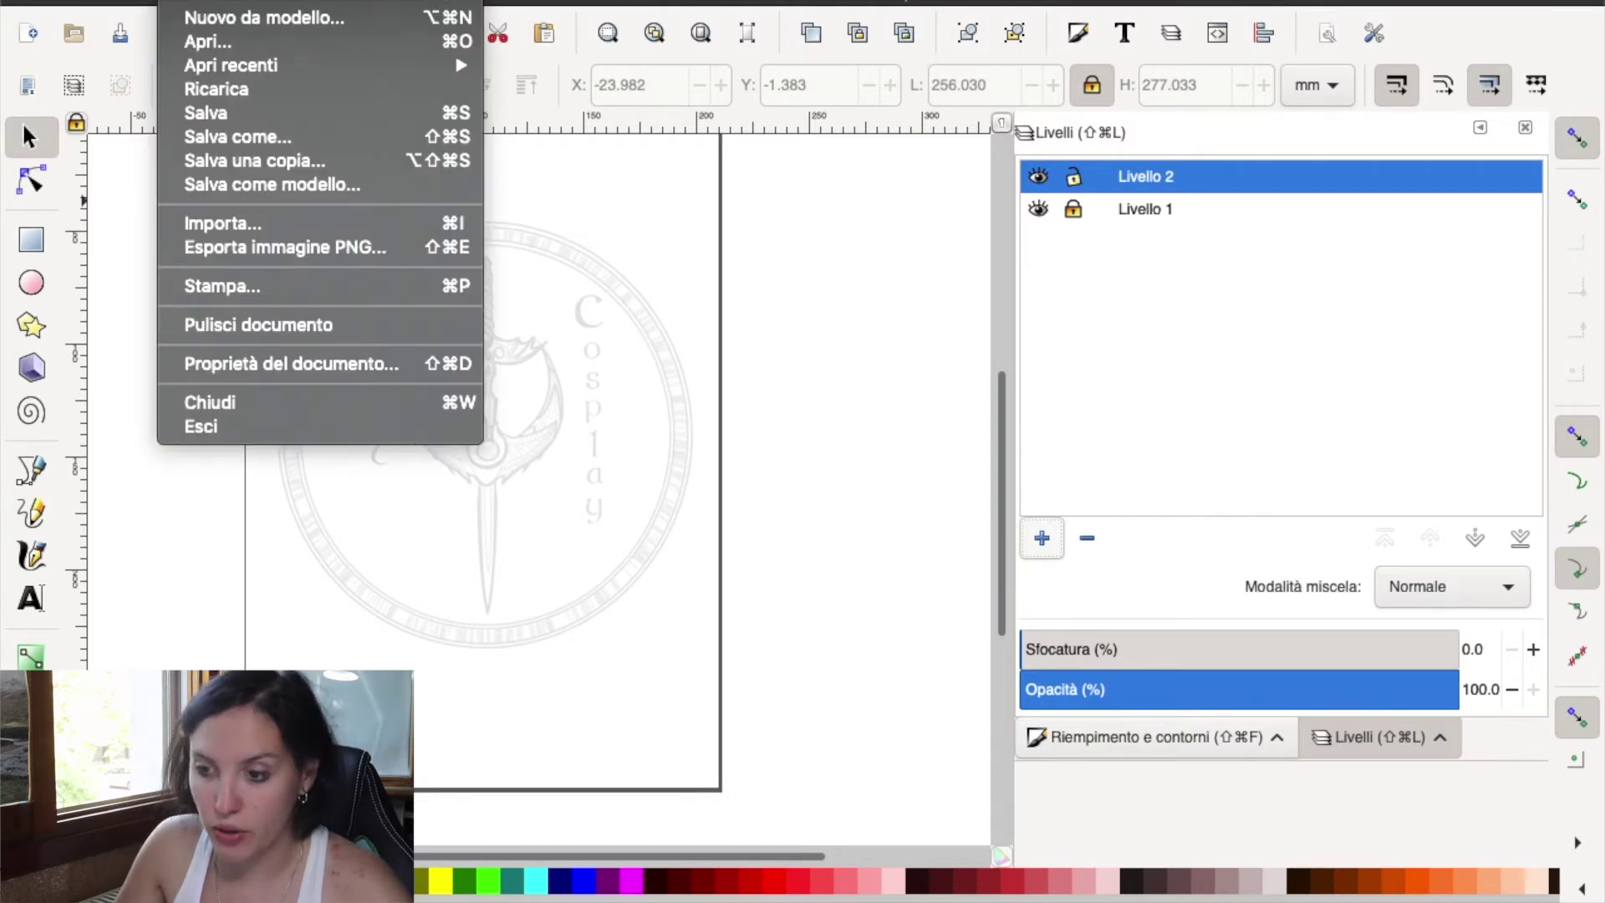
- Import img20210906_10555420.pdf from the Desktop using default PDF import settings
left_click(217, 230)
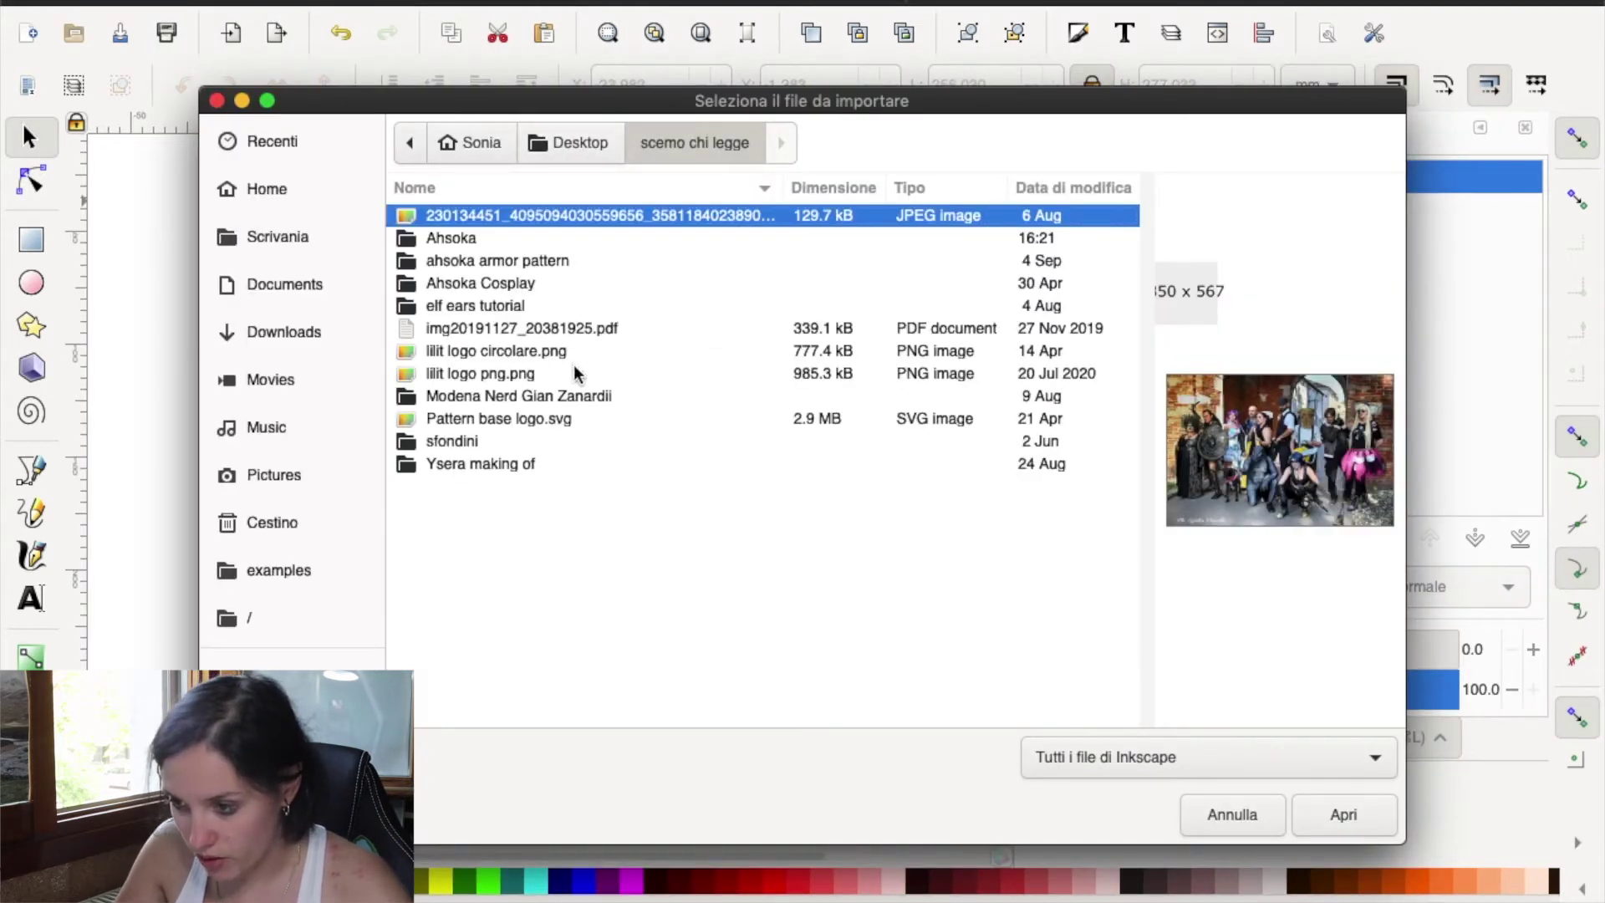
left_click(572, 143)
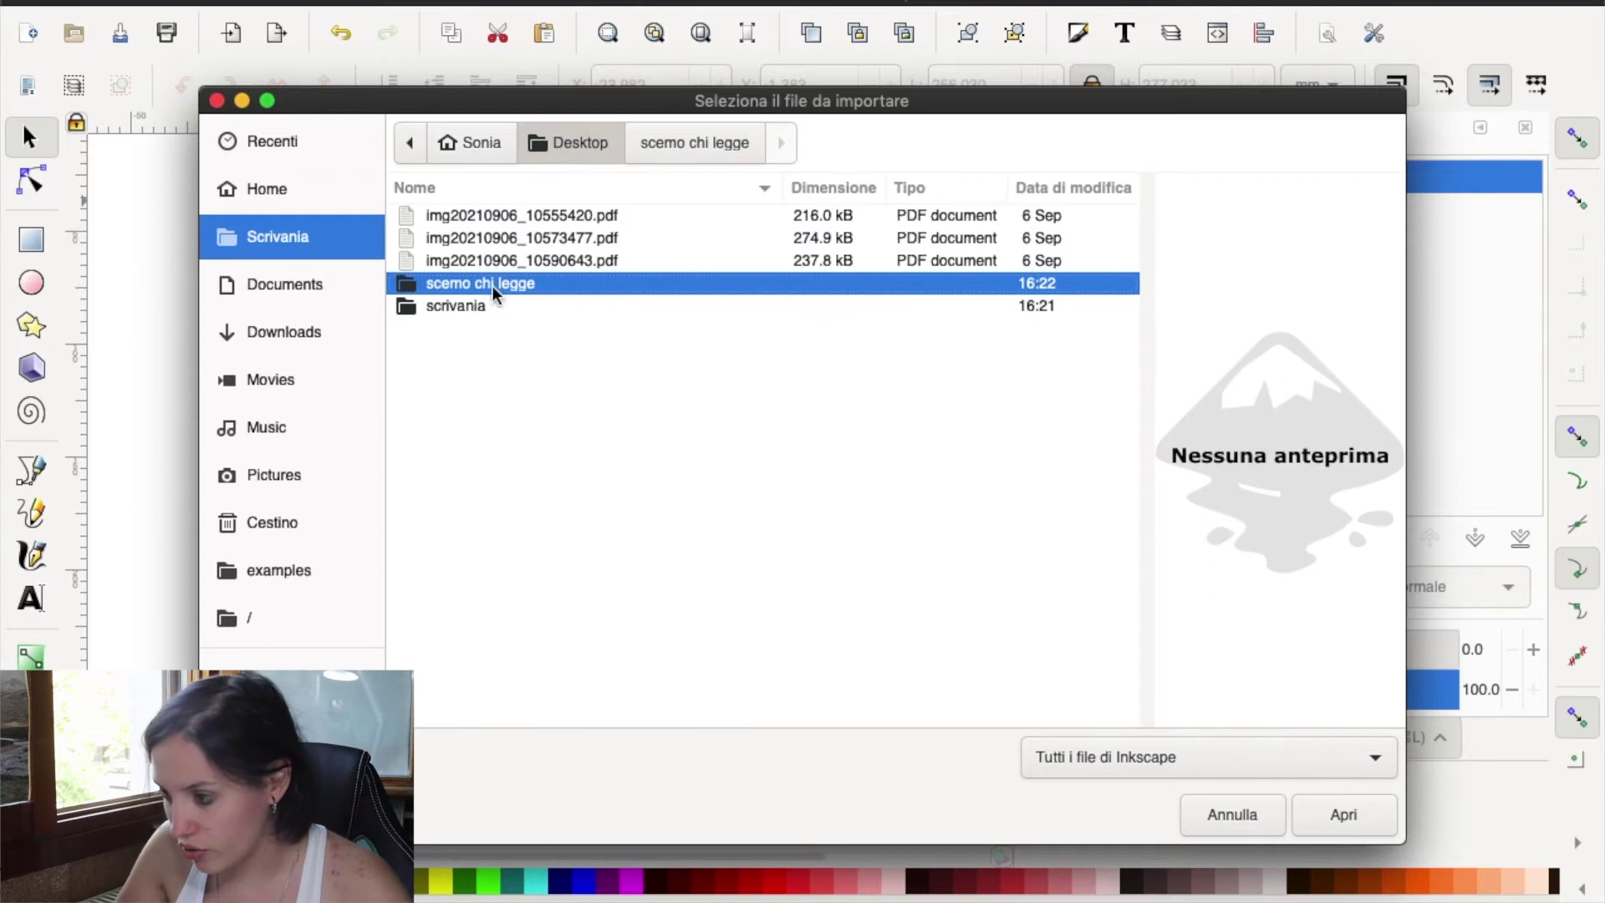
left_click(490, 218)
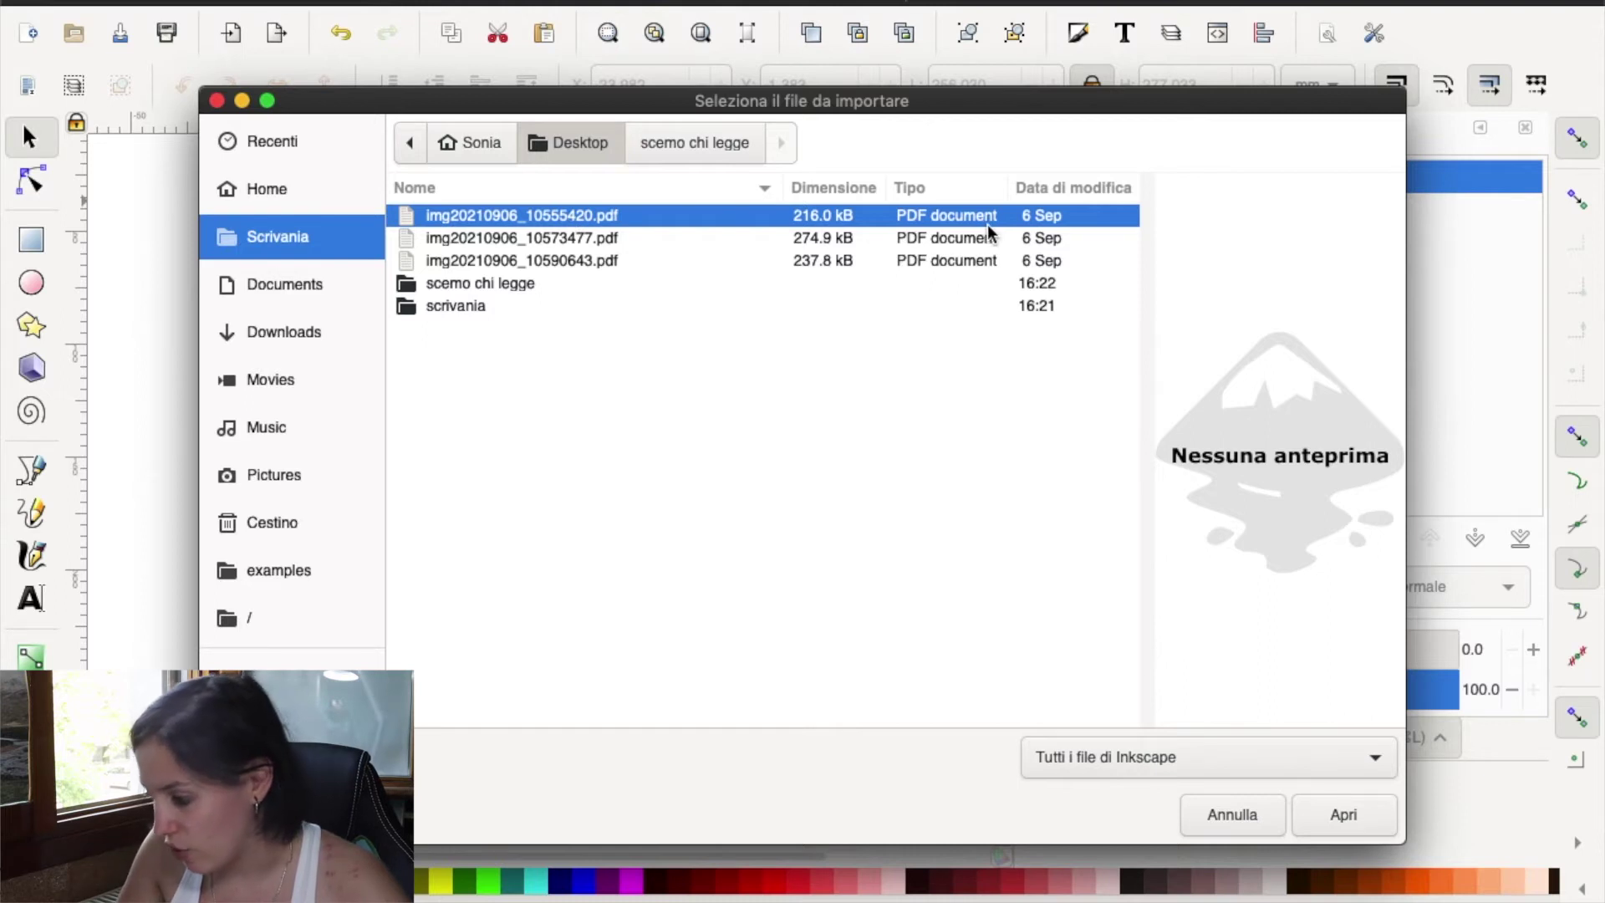
left_click(1327, 813)
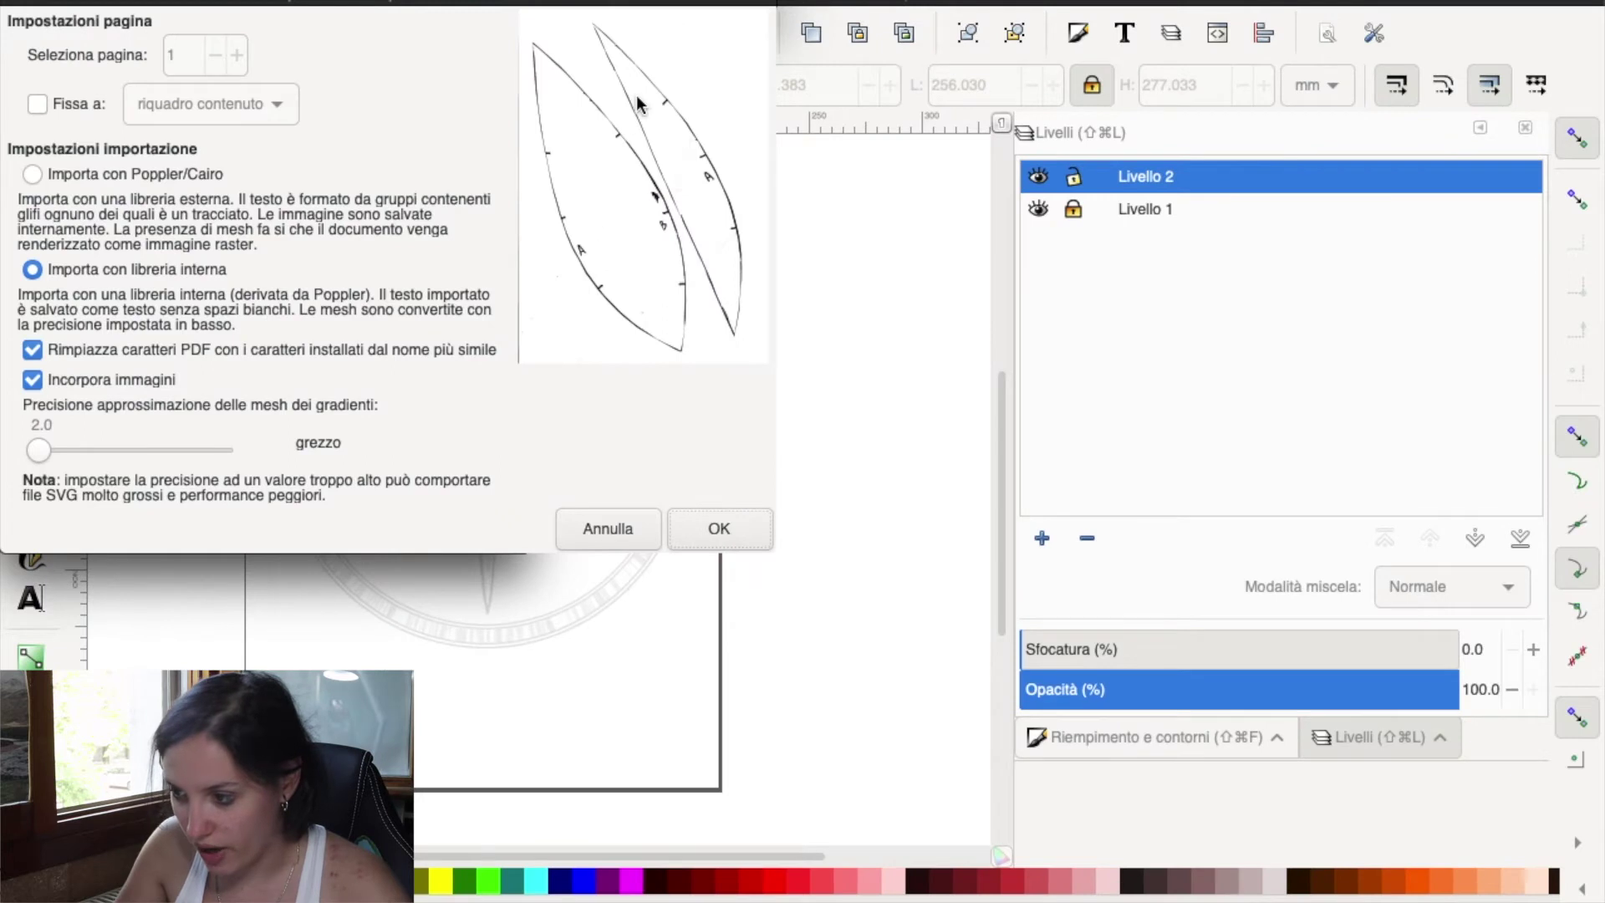
left_click_drag(588, 5, 811, 54)
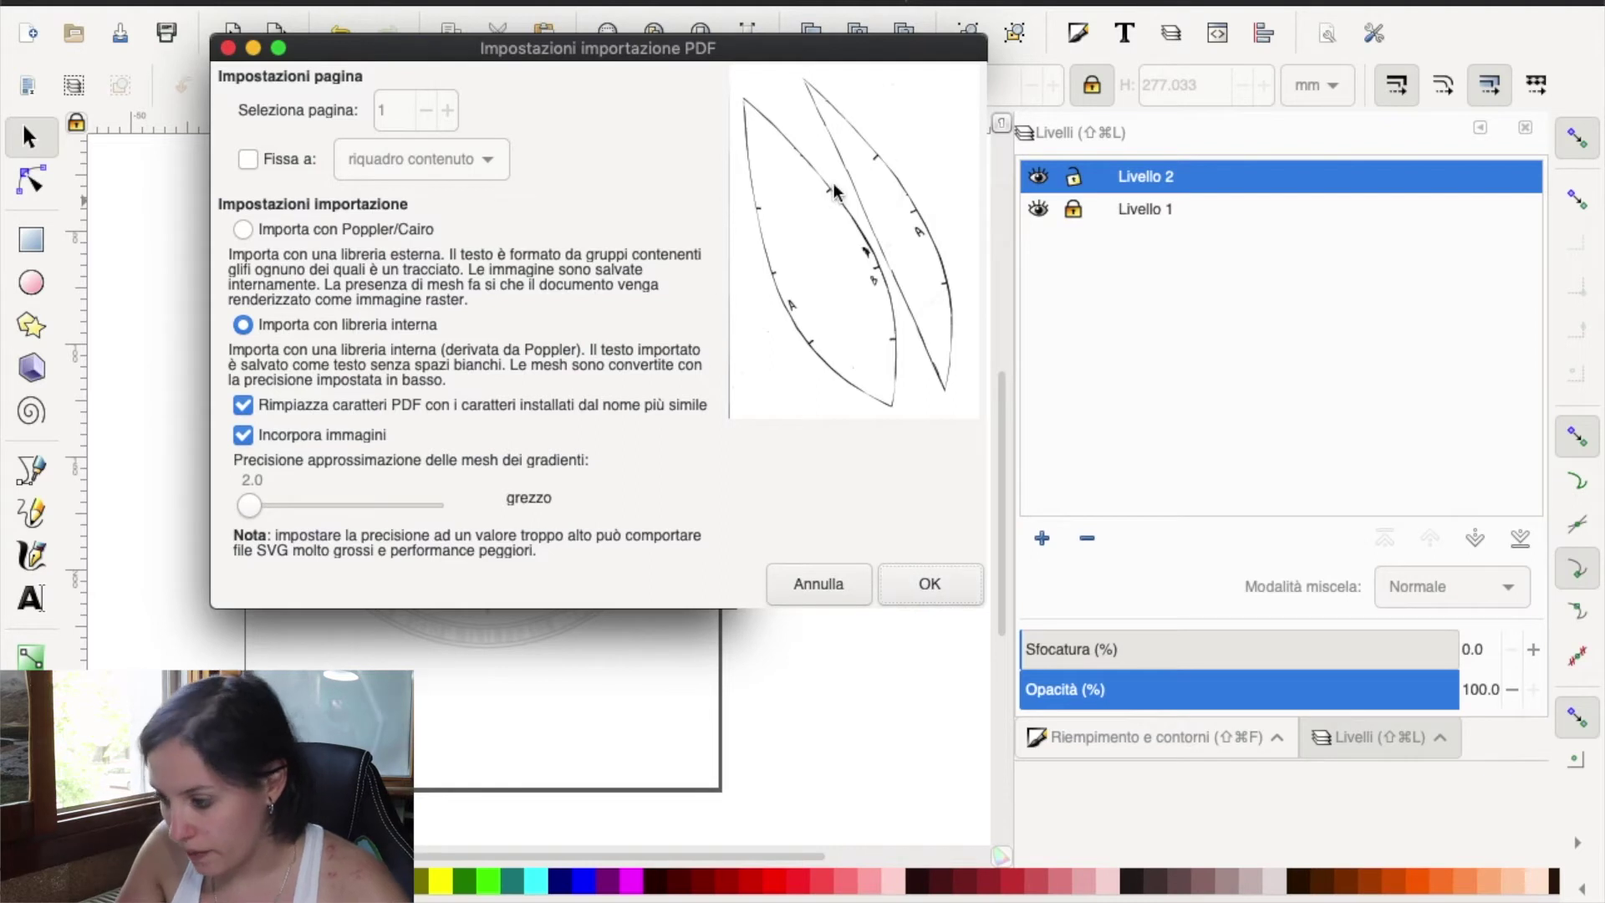
left_click(928, 581)
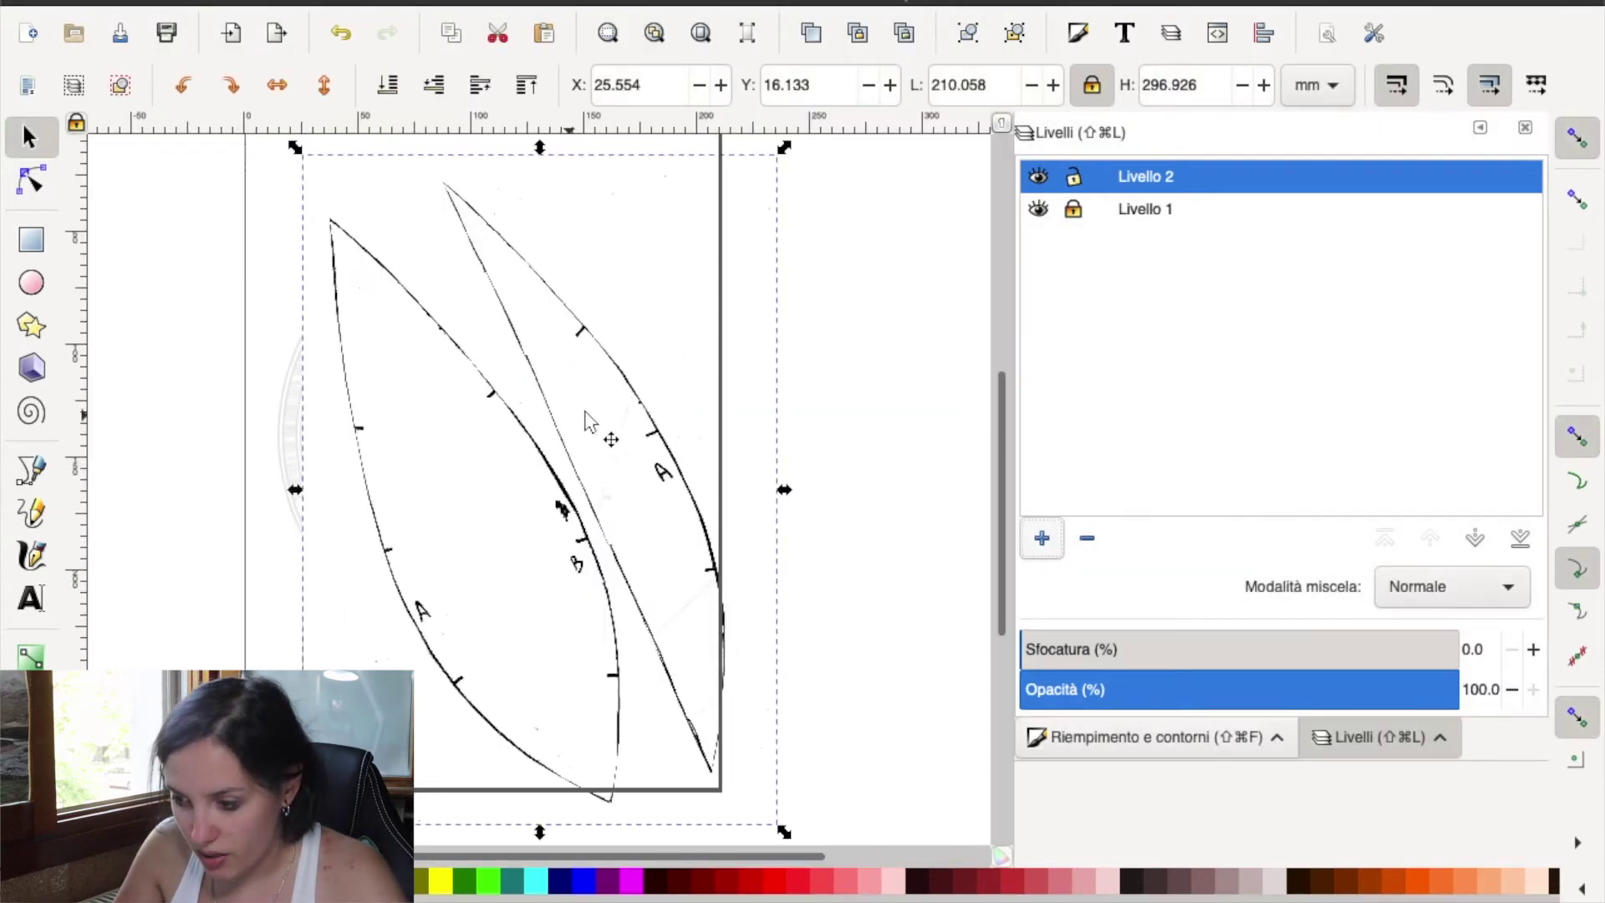
- Move the leaf scan onto the page, fade Livello 2 to 50.4% opacity and lock it
left_click_drag(643, 405, 583, 361)
scroll(494, 376, "up", 3)
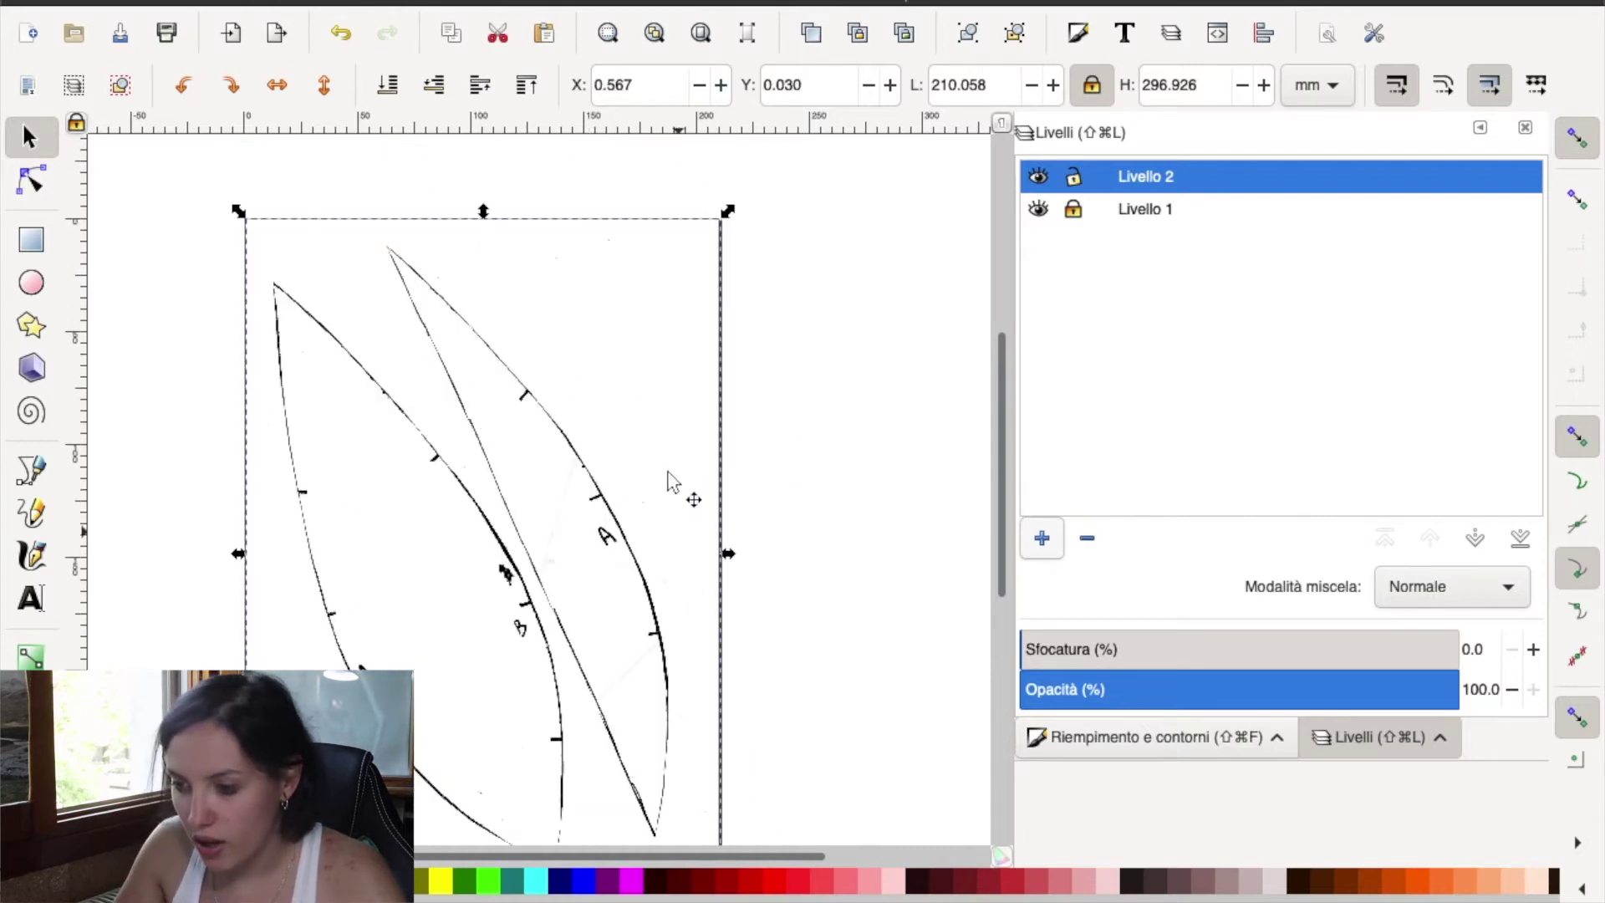
scroll(619, 472, "down", 3)
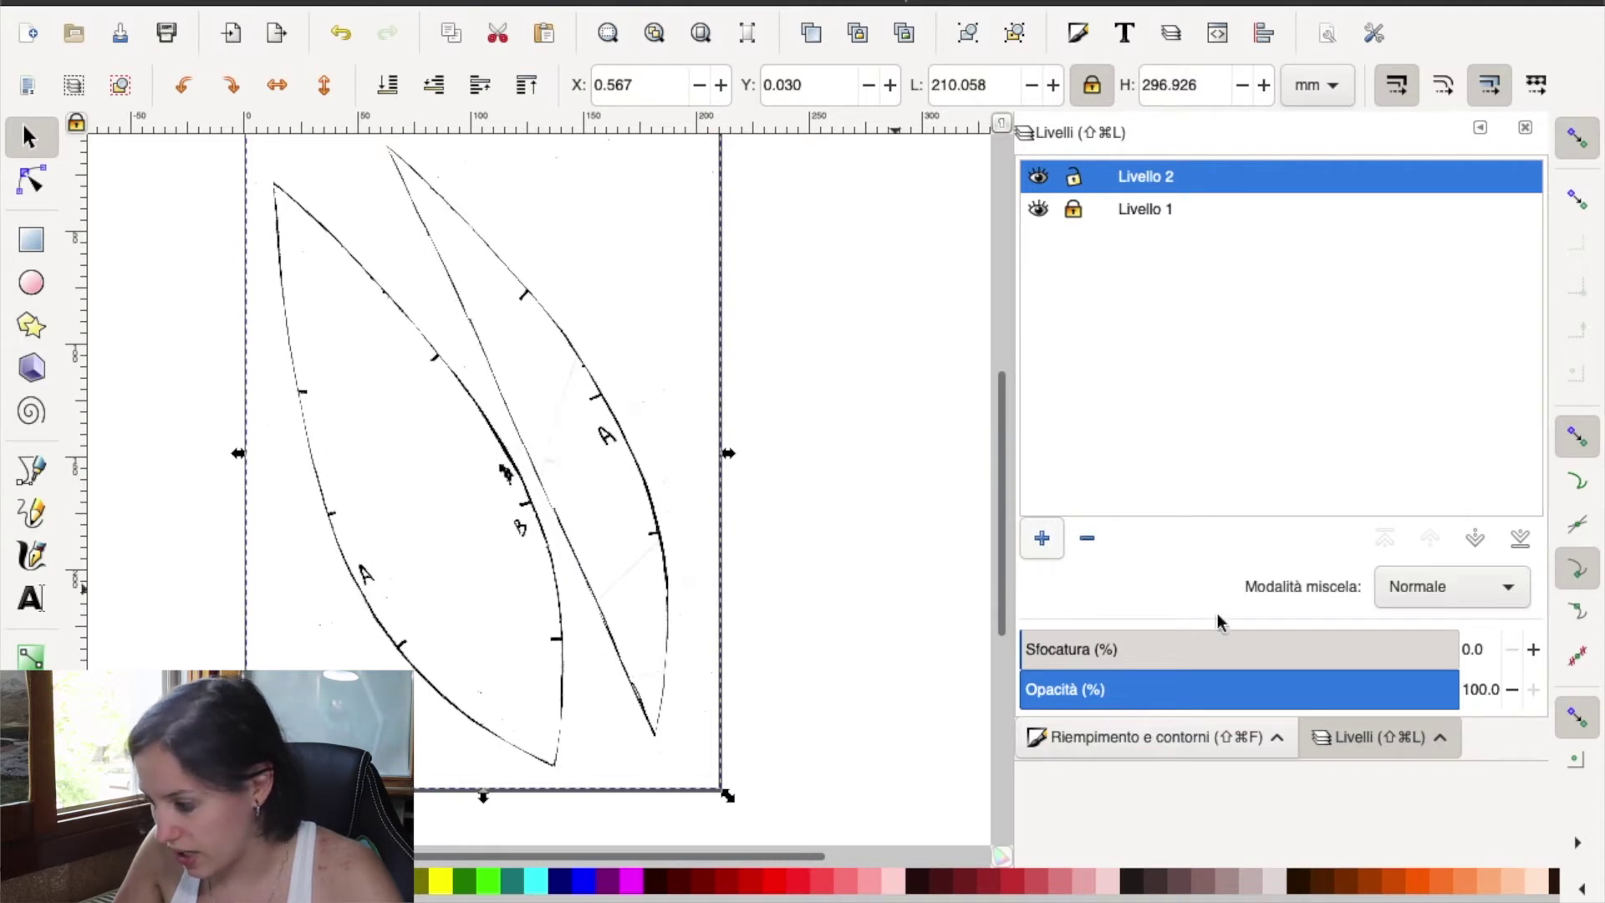
left_click(1254, 693)
left_click_drag(1258, 694, 1245, 693)
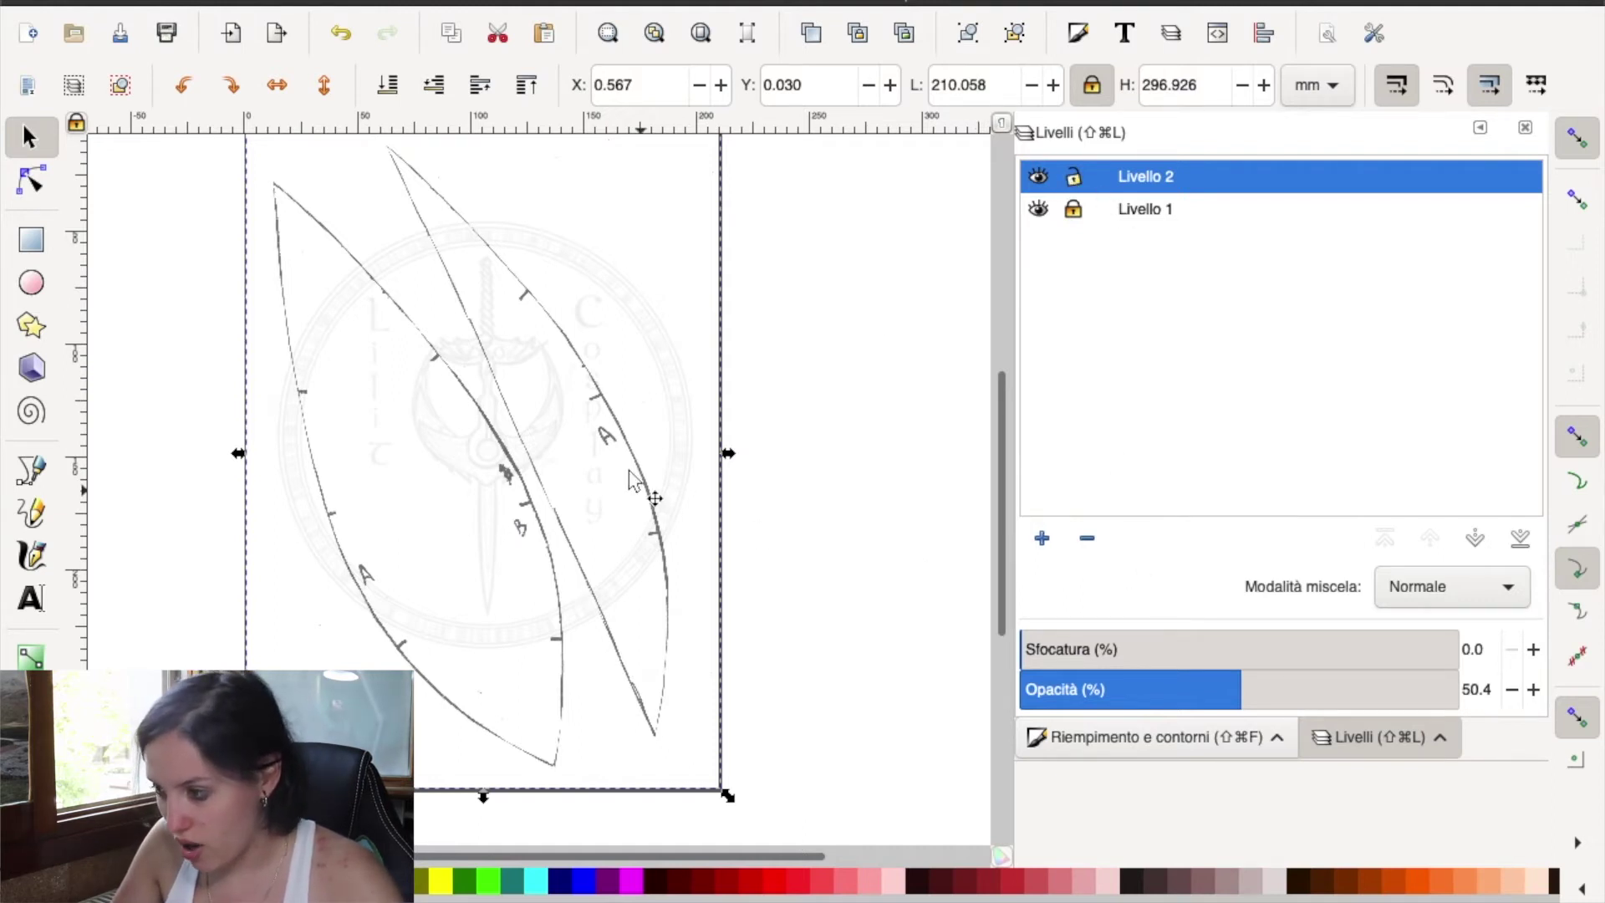
left_click(1074, 178)
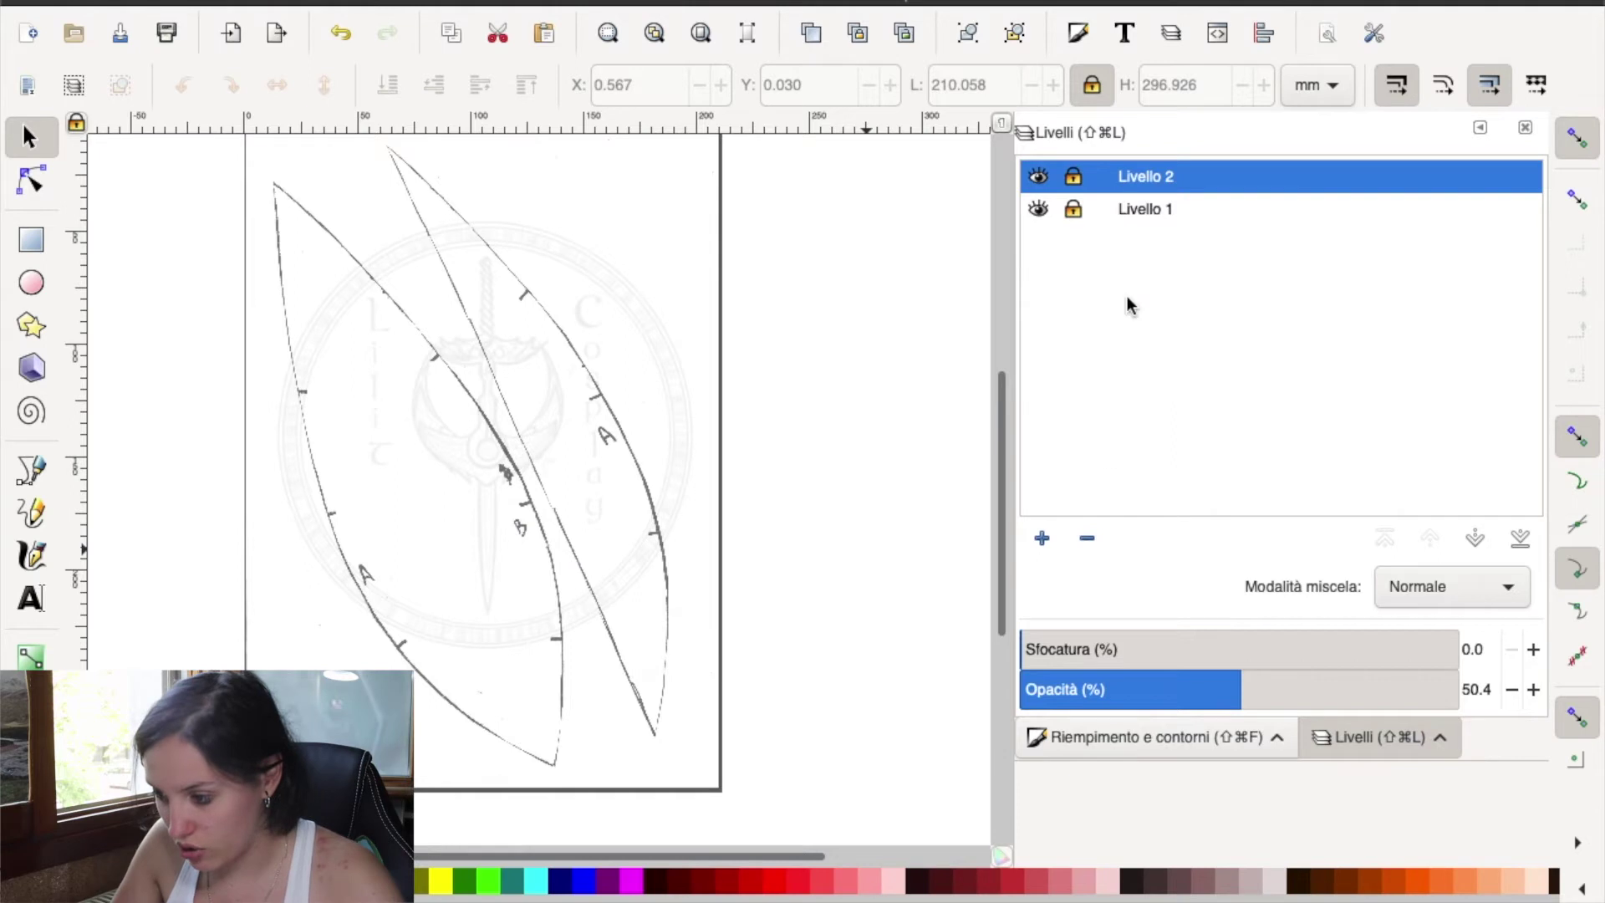
left_click(1041, 537)
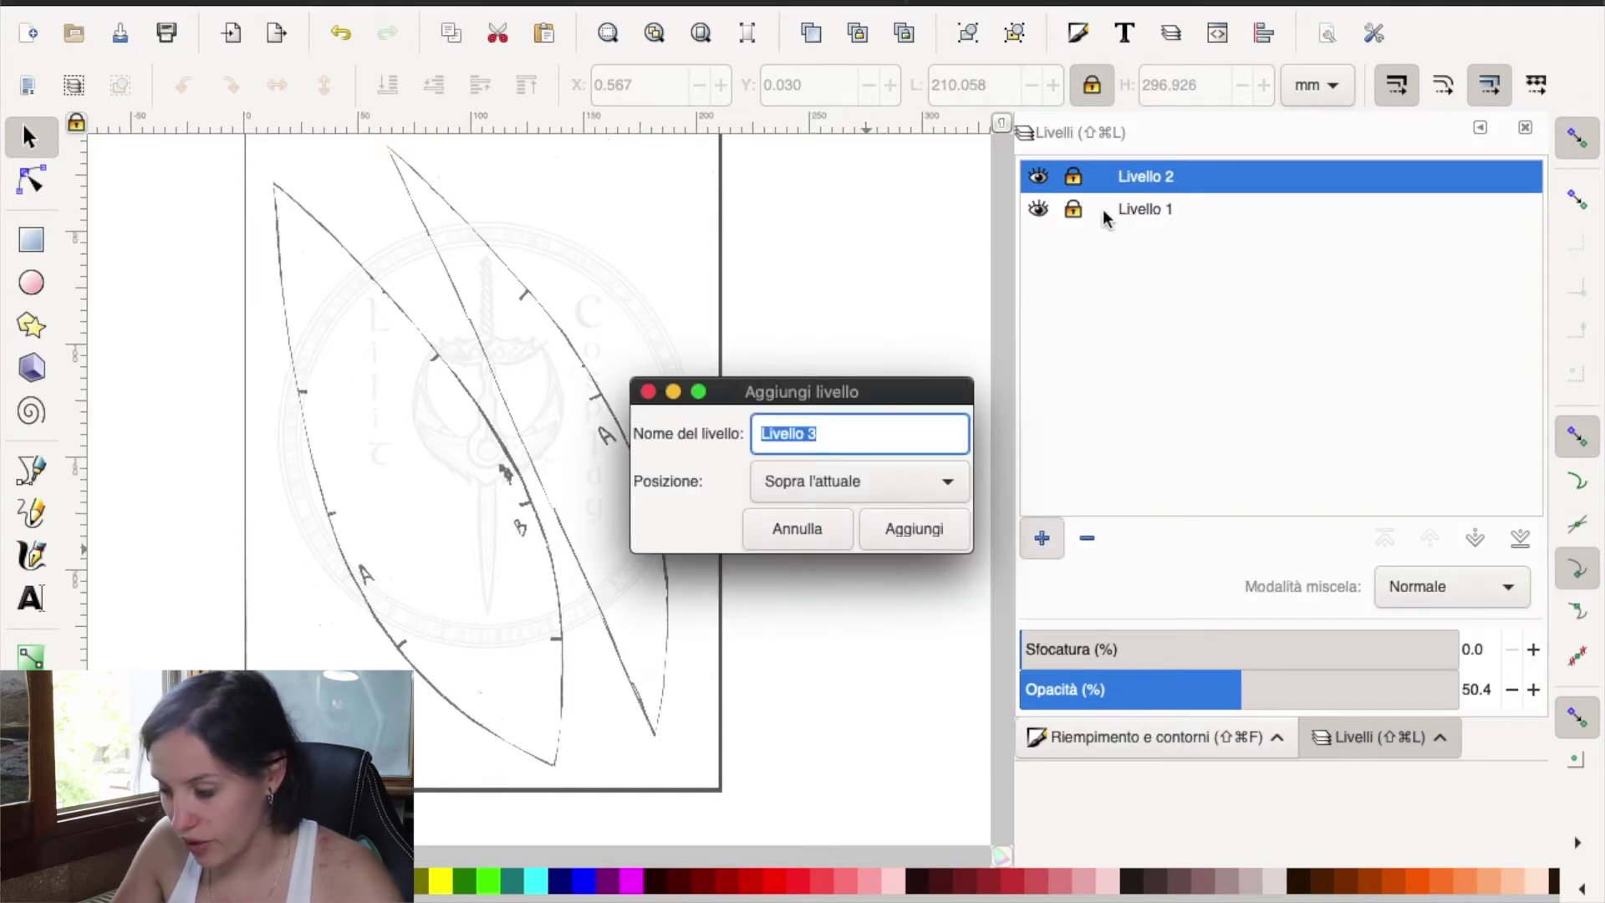
- Create Livello 3 above Livello 2 and pan the canvas over the leaf pieces
key("Return")
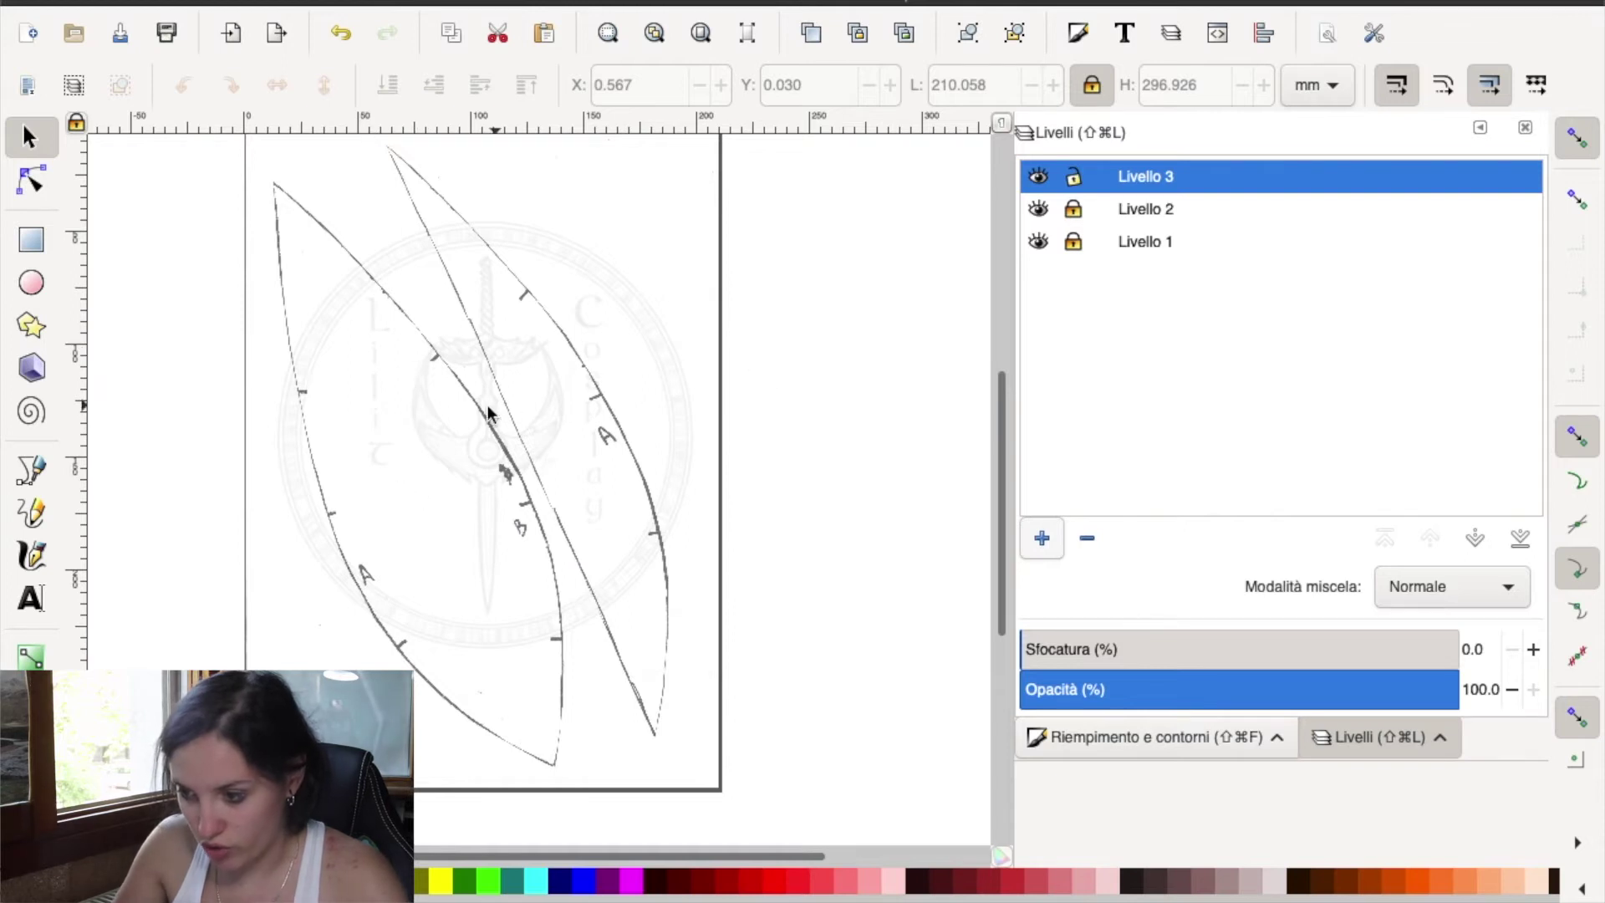
scroll(502, 401, "left", 3)
left_click_drag(629, 360, 490, 408)
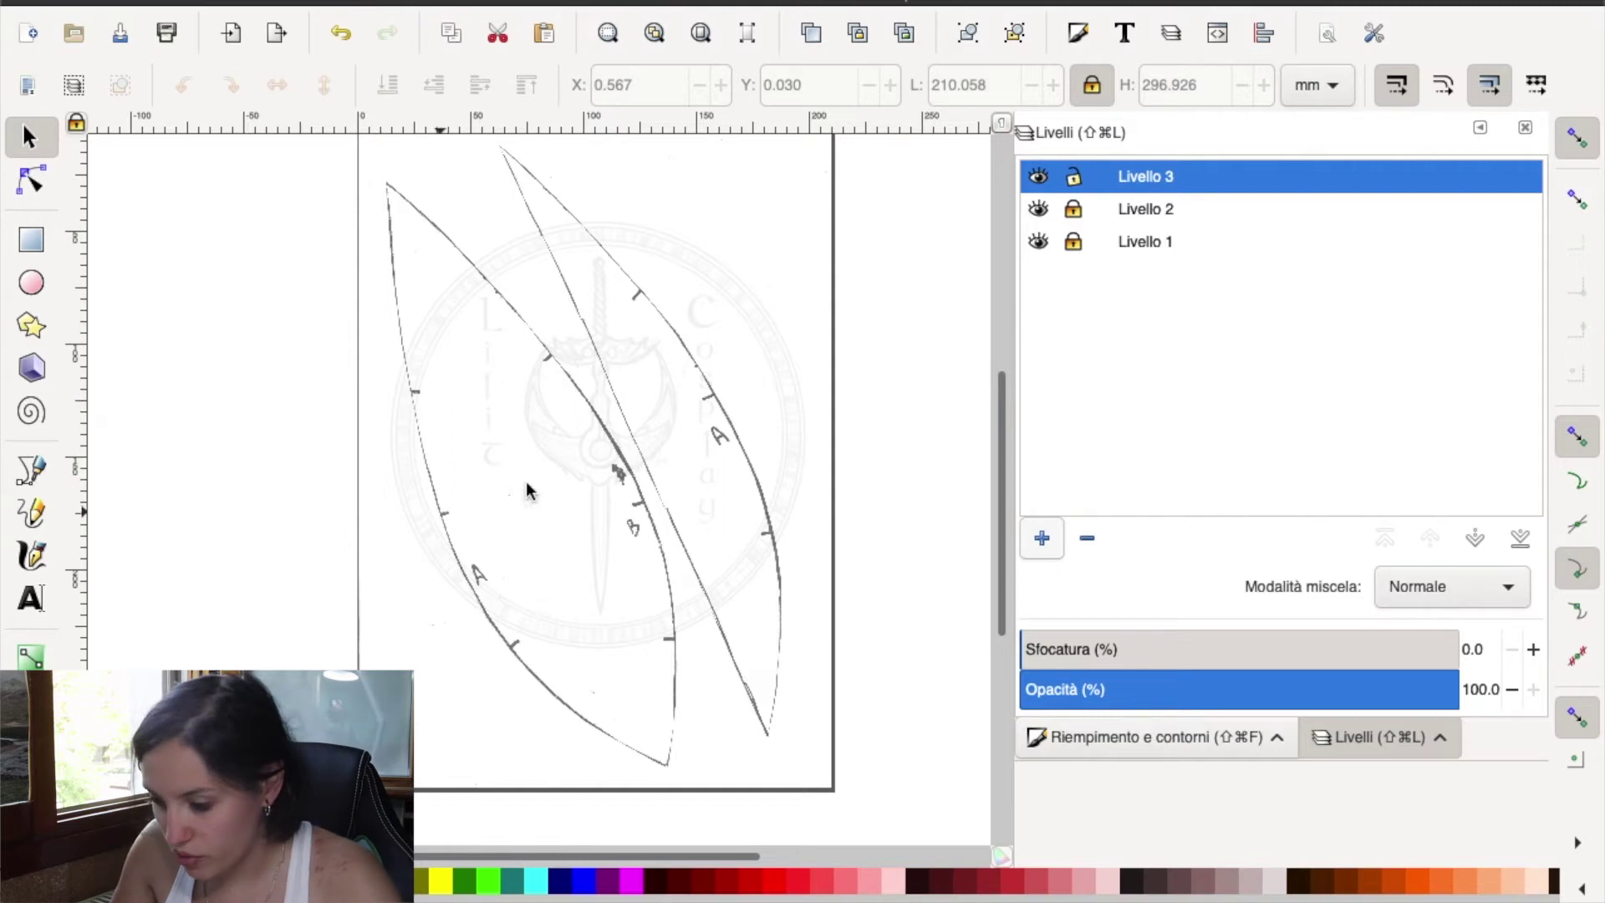
left_click_drag(520, 850, 514, 669)
scroll(514, 668, "left", 3)
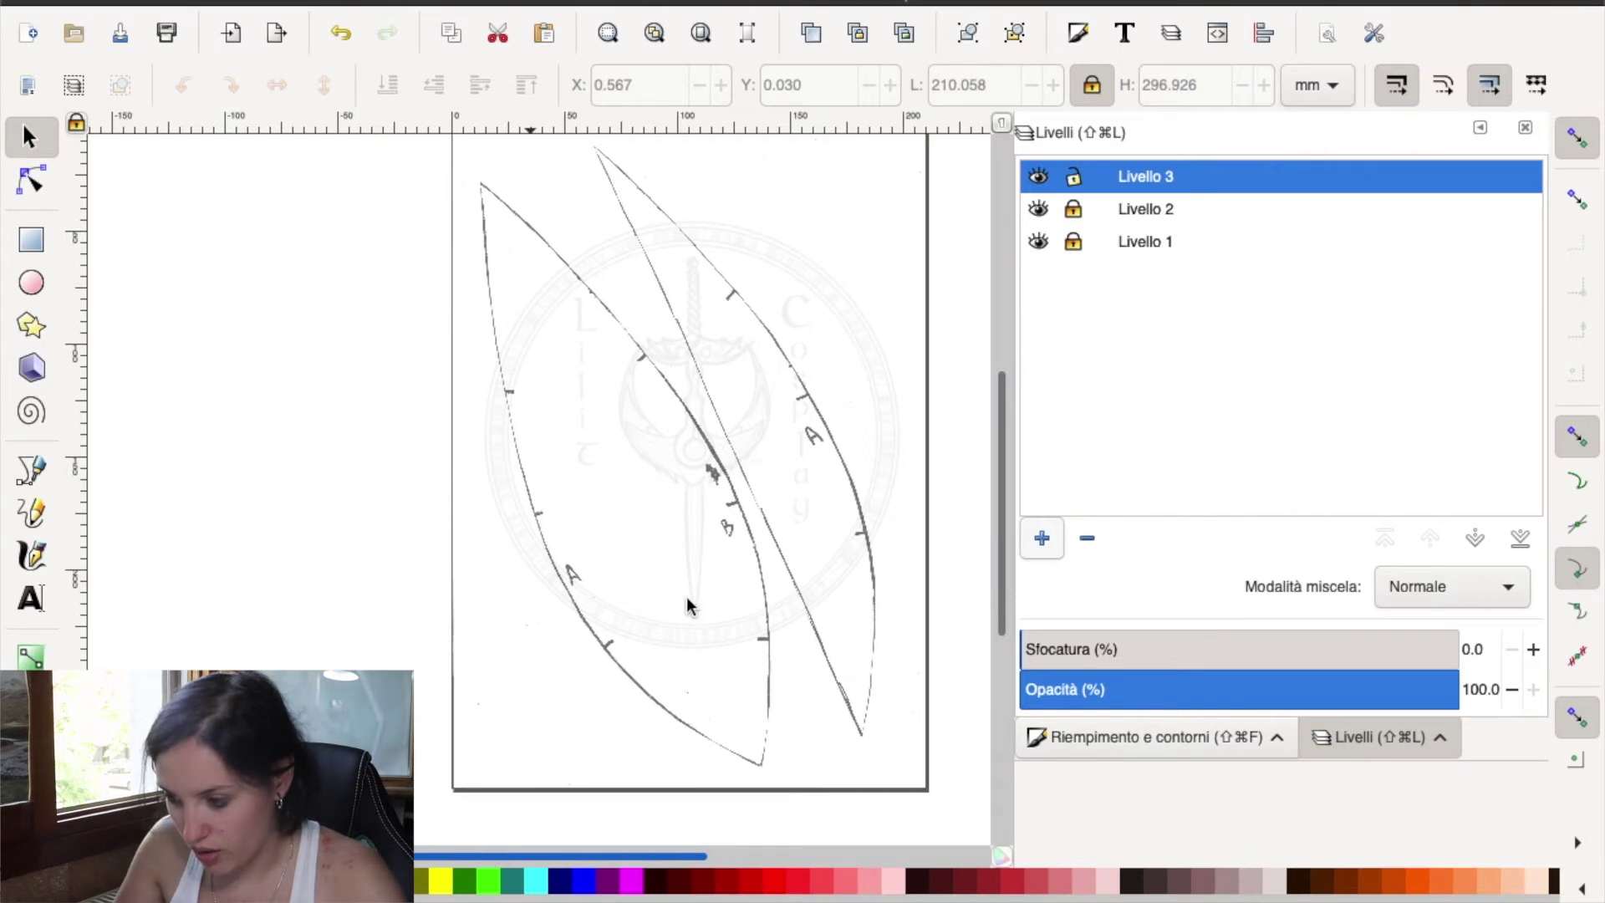
scroll(674, 609, "left", 4)
scroll(645, 627, "right", 7)
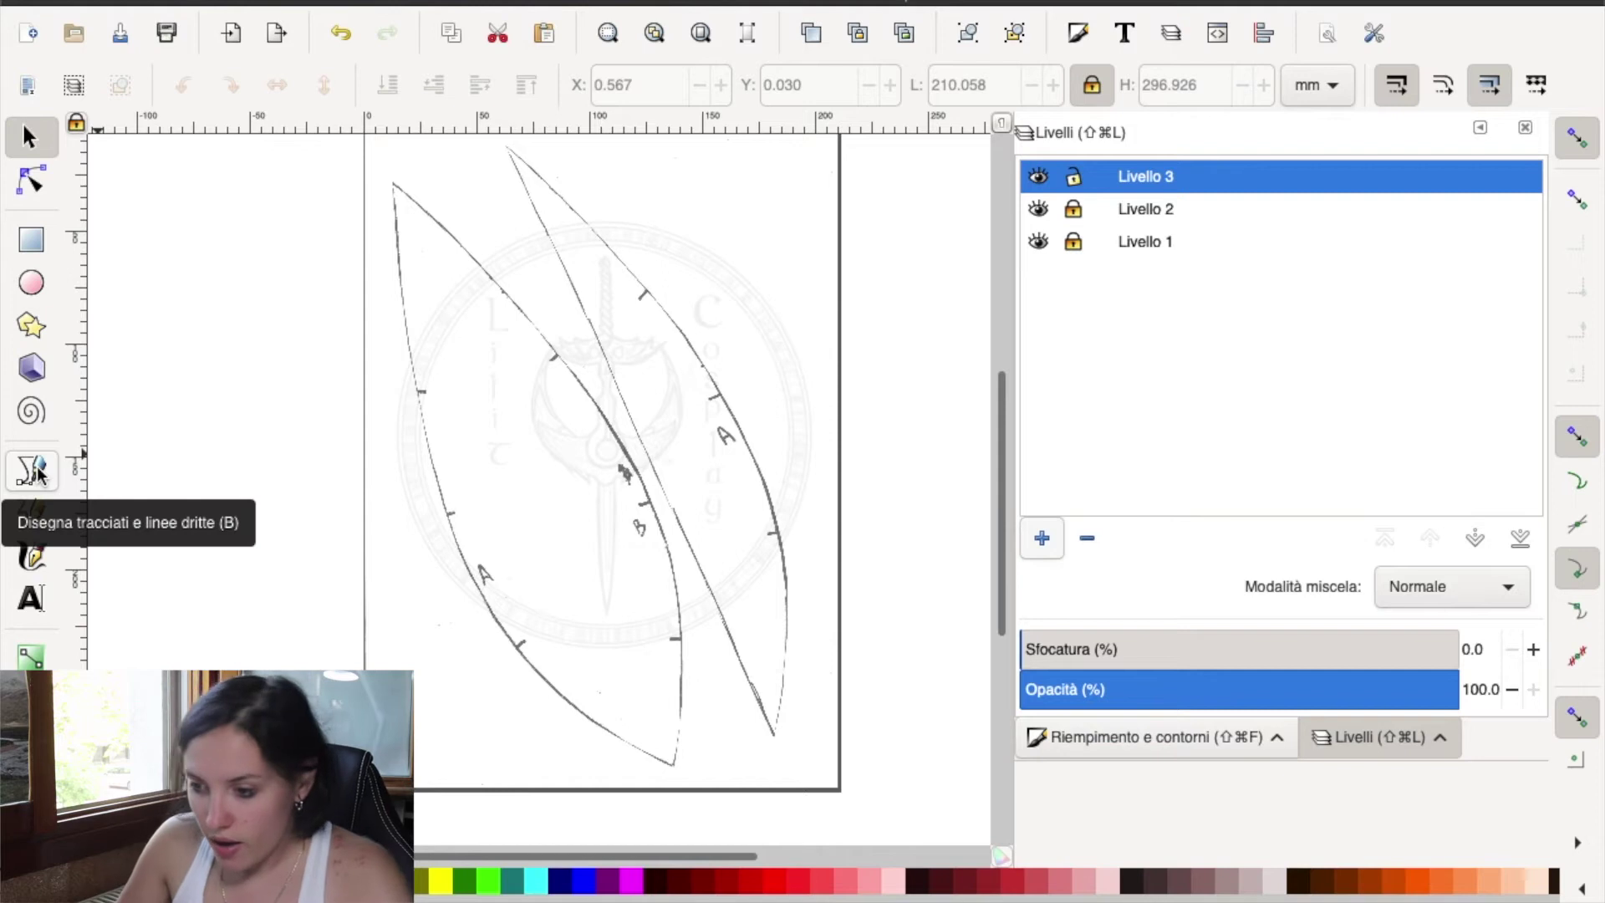
- Trace a first Bézier path along the left leaf edge near the A label
left_click(48, 473)
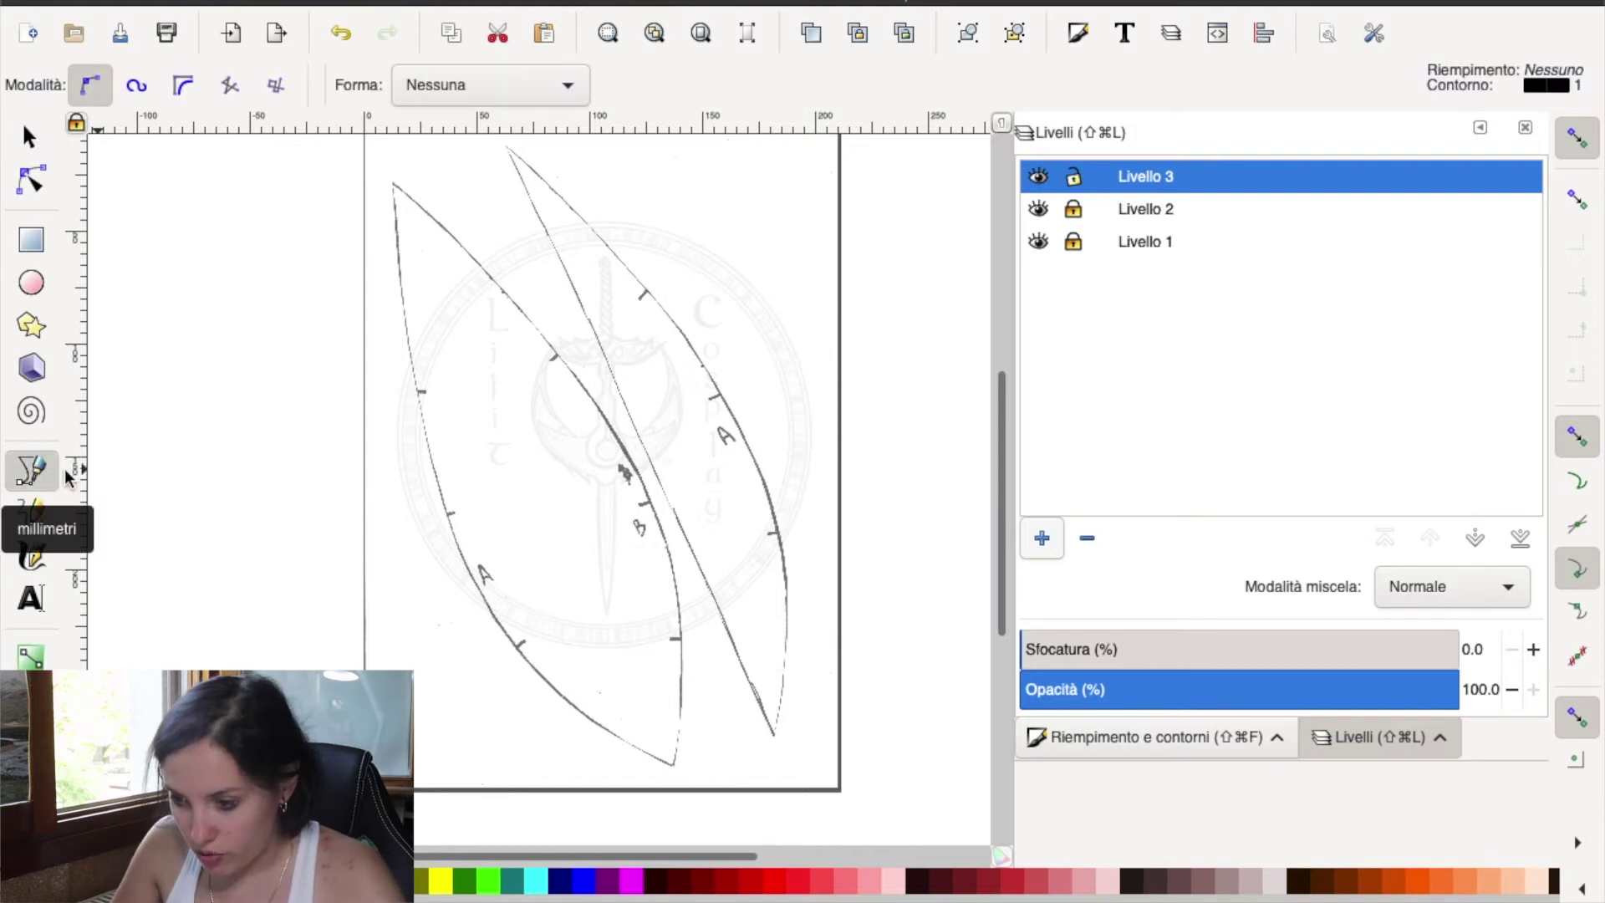
left_click_drag(293, 385, 351, 396)
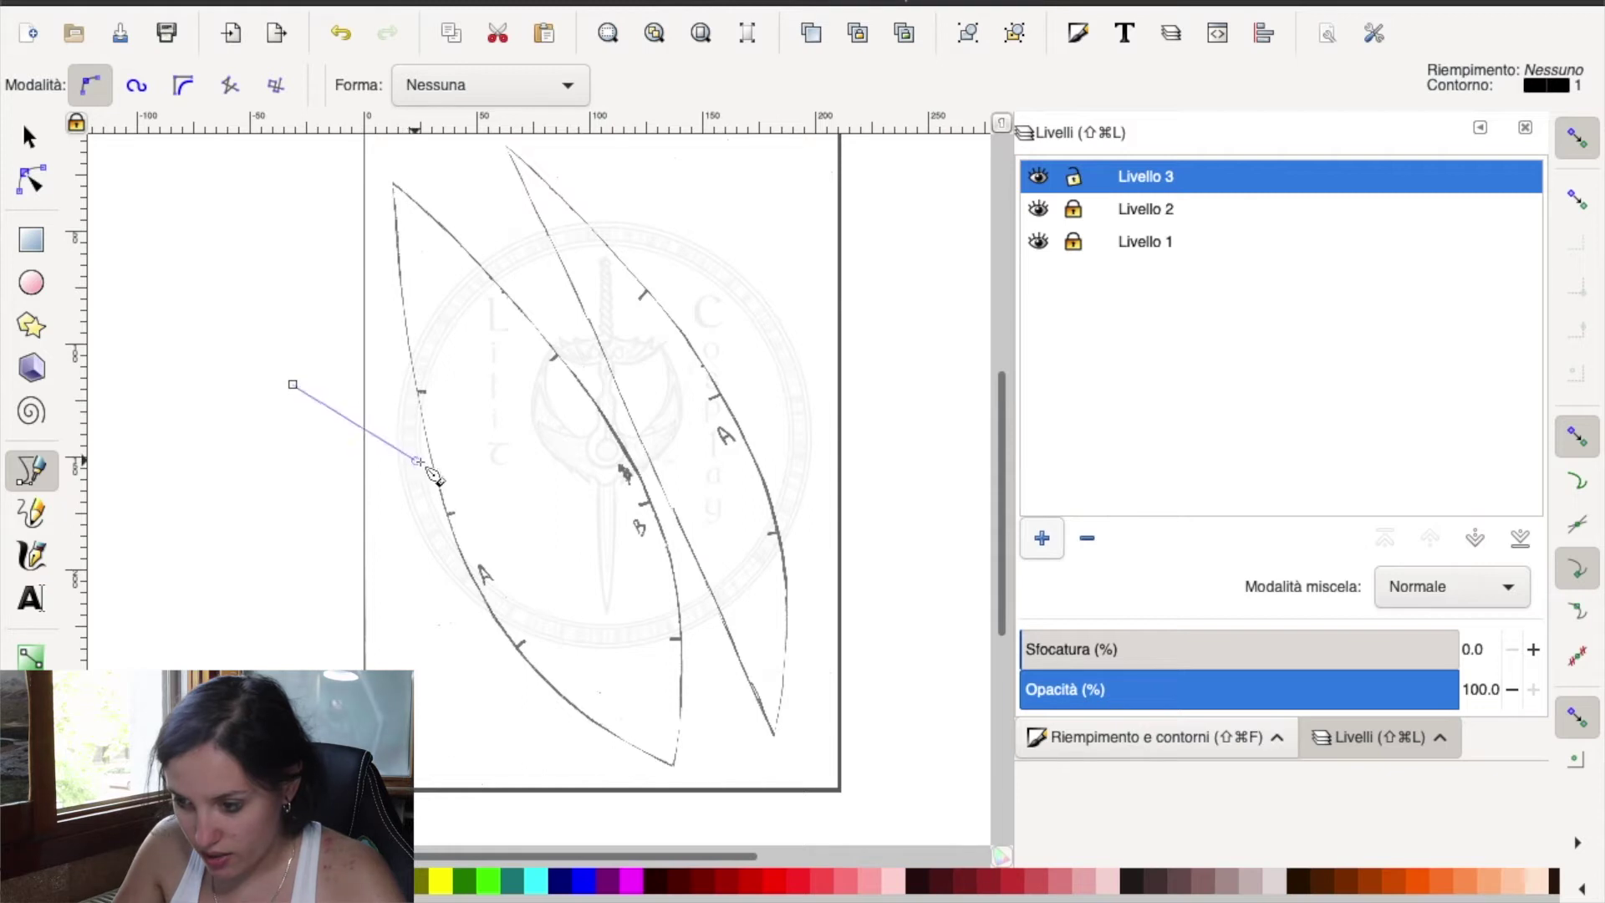
left_click_drag(528, 463, 528, 462)
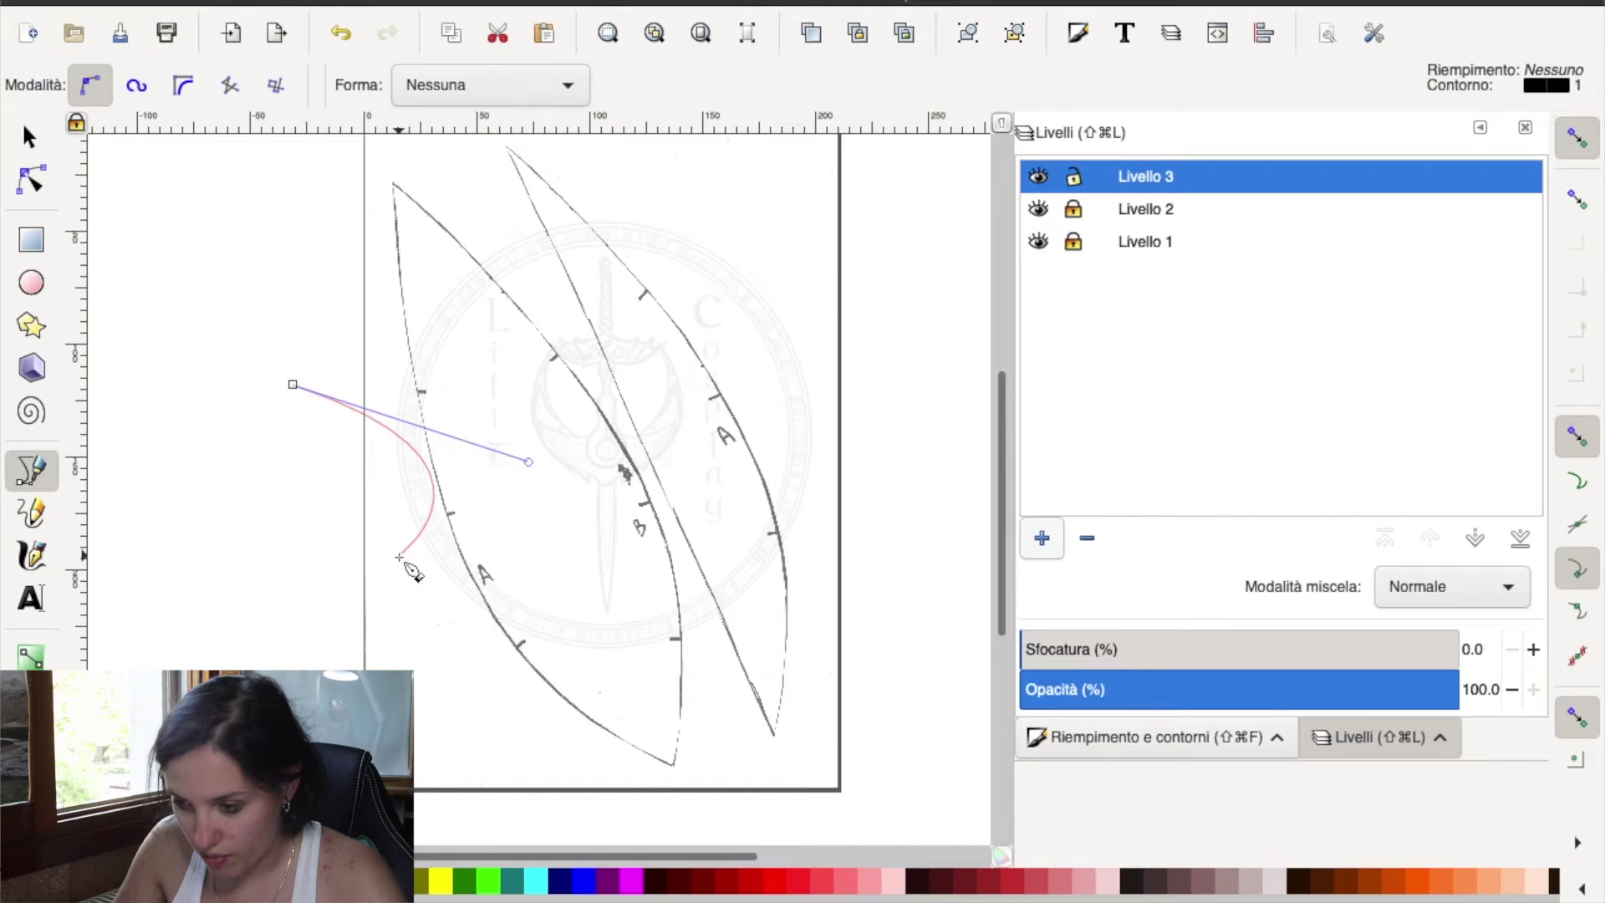
left_click(483, 553)
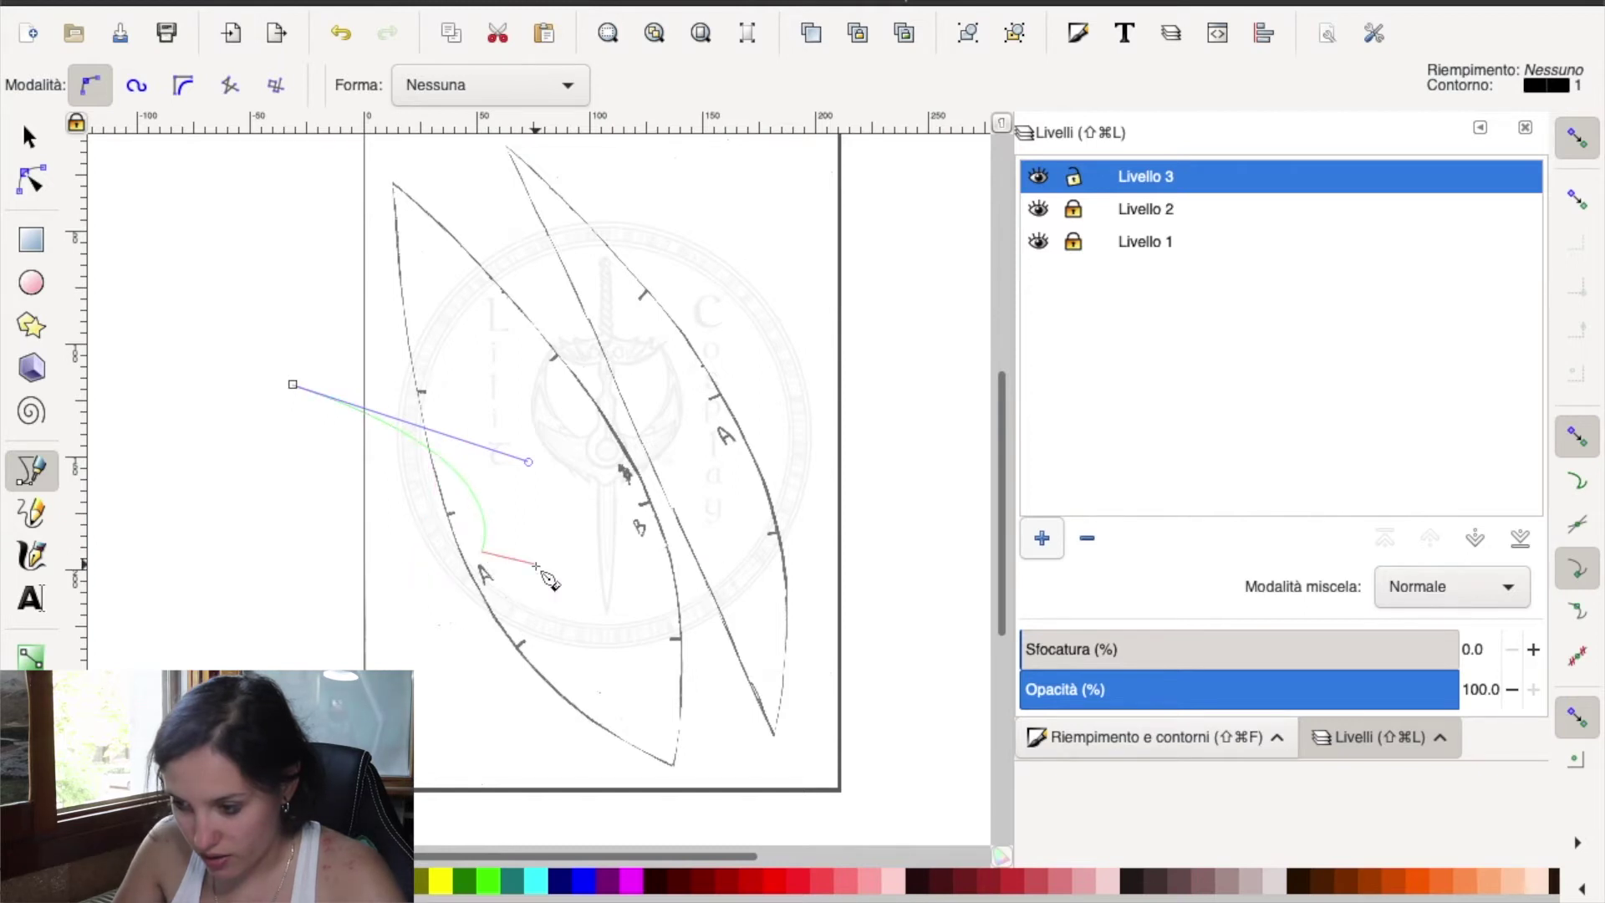
mouse_move(535, 565)
left_mouse_down()
mouse_move(633, 518)
mouse_move(570, 596)
left_mouse_up()
left_click(592, 627)
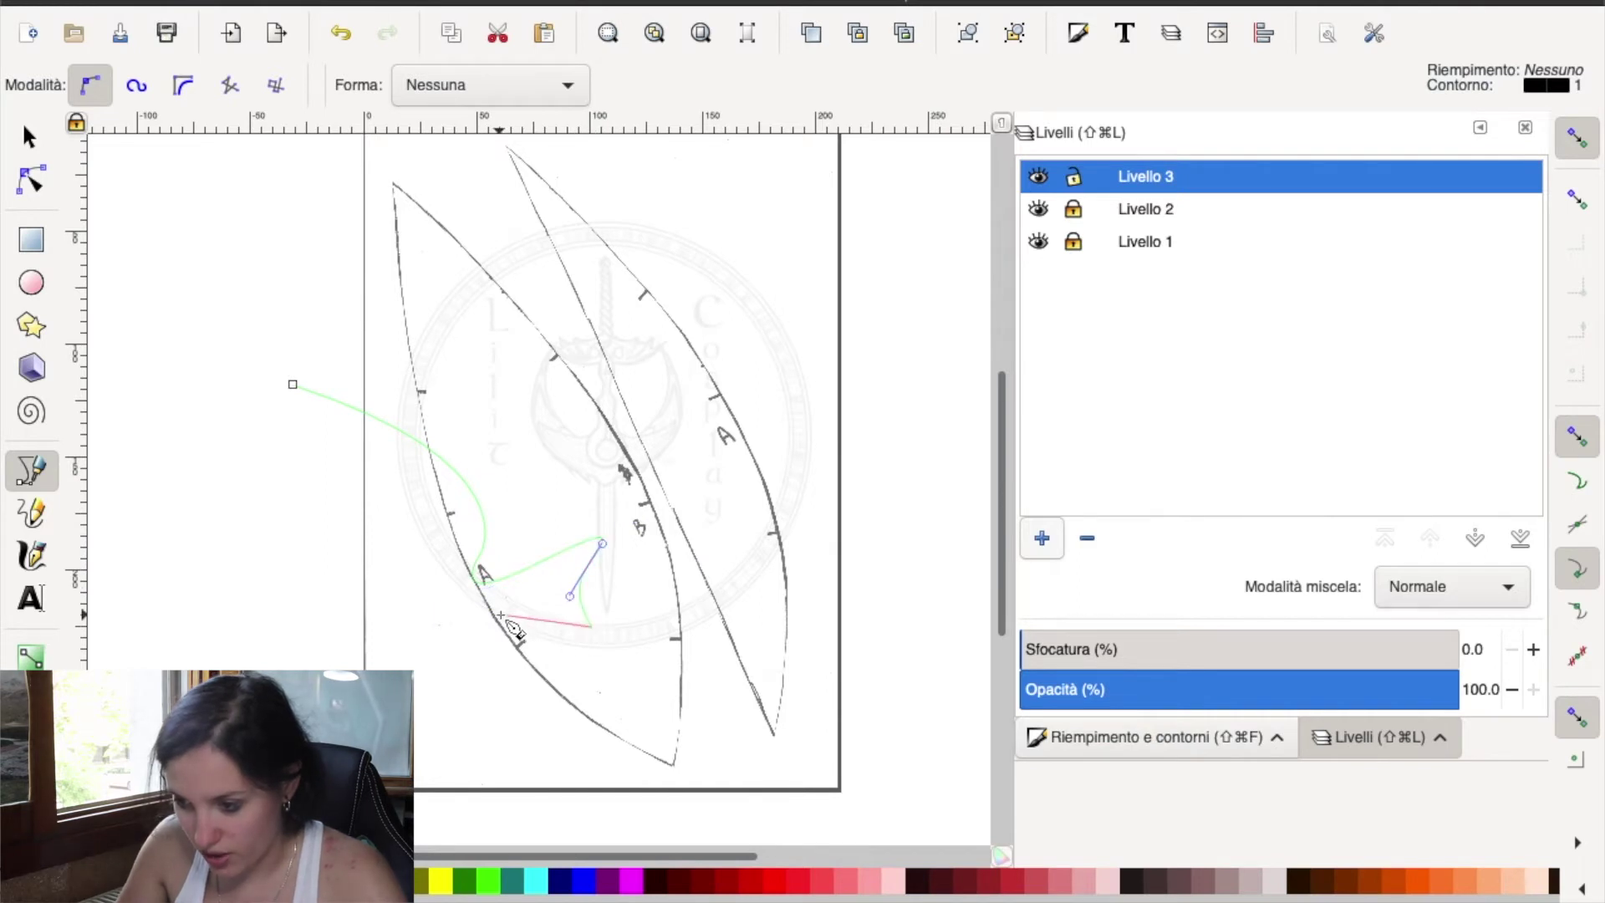
left_click(408, 636)
key("Return")
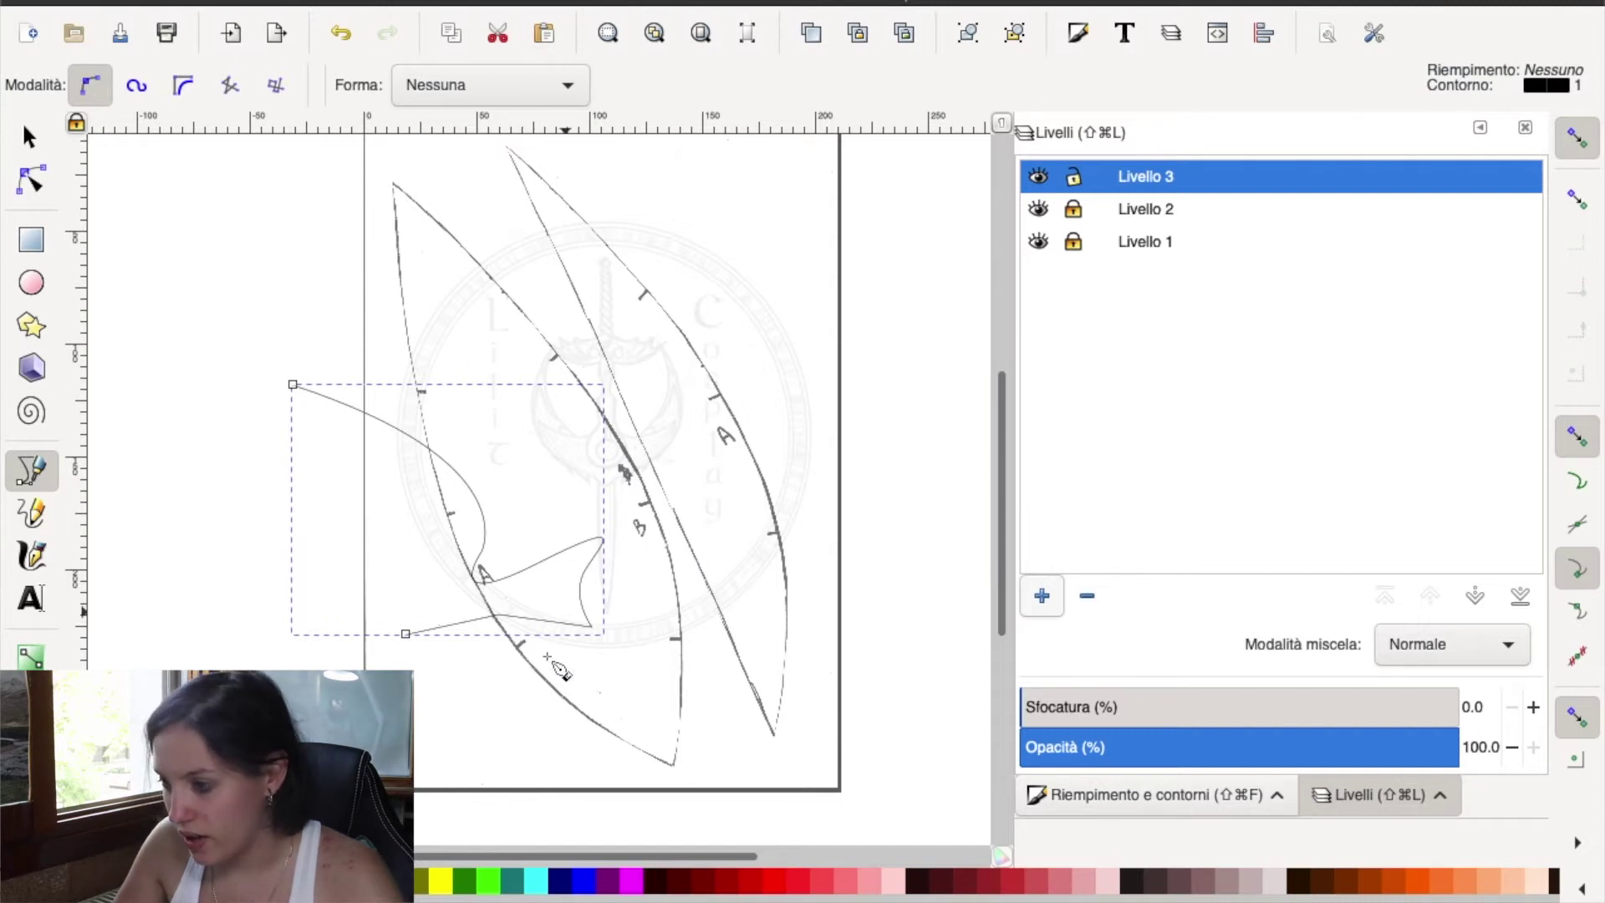
- Hide Livello 2 and Livello 1, then draw a second Bézier path with a looped curve
left_click(1039, 209)
left_click(1038, 241)
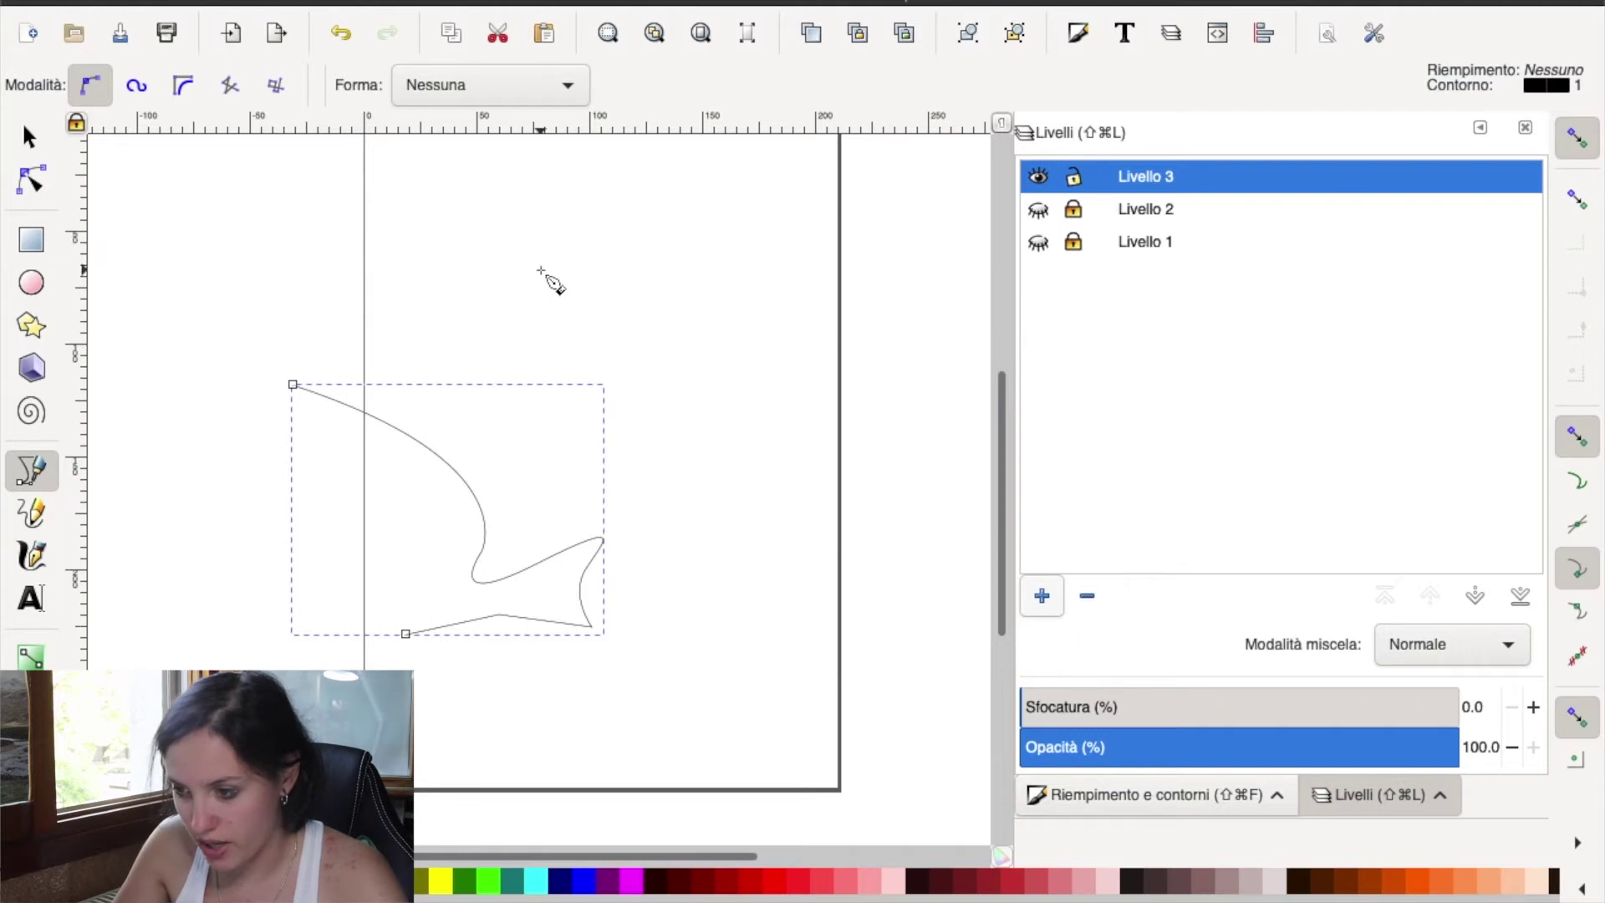
left_click(541, 270)
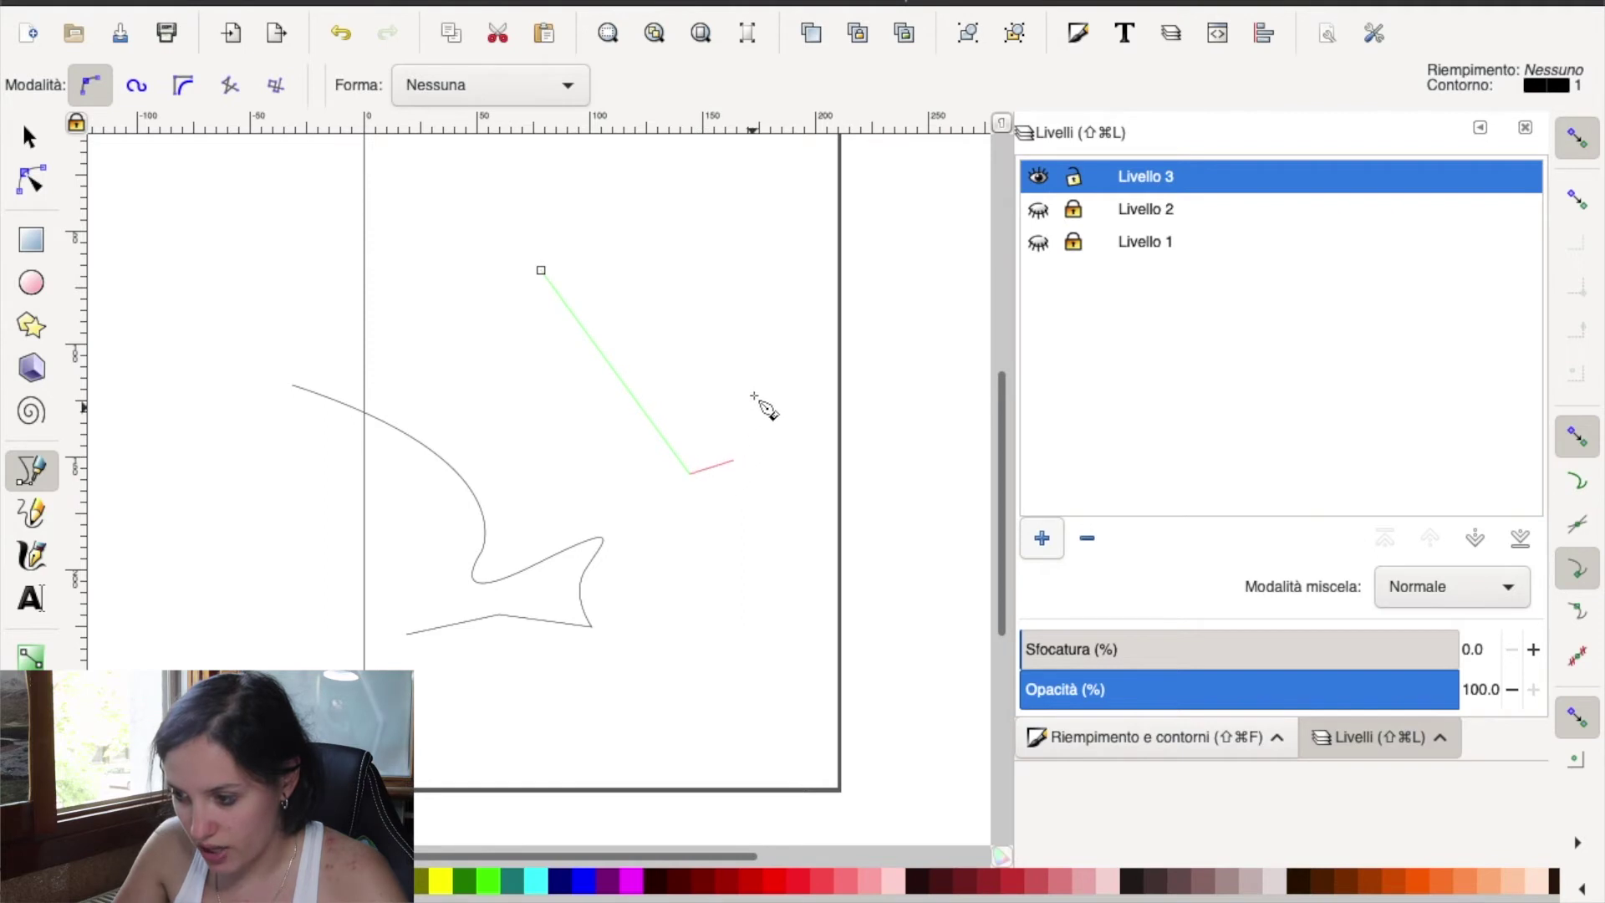
left_click_drag(754, 393, 778, 462)
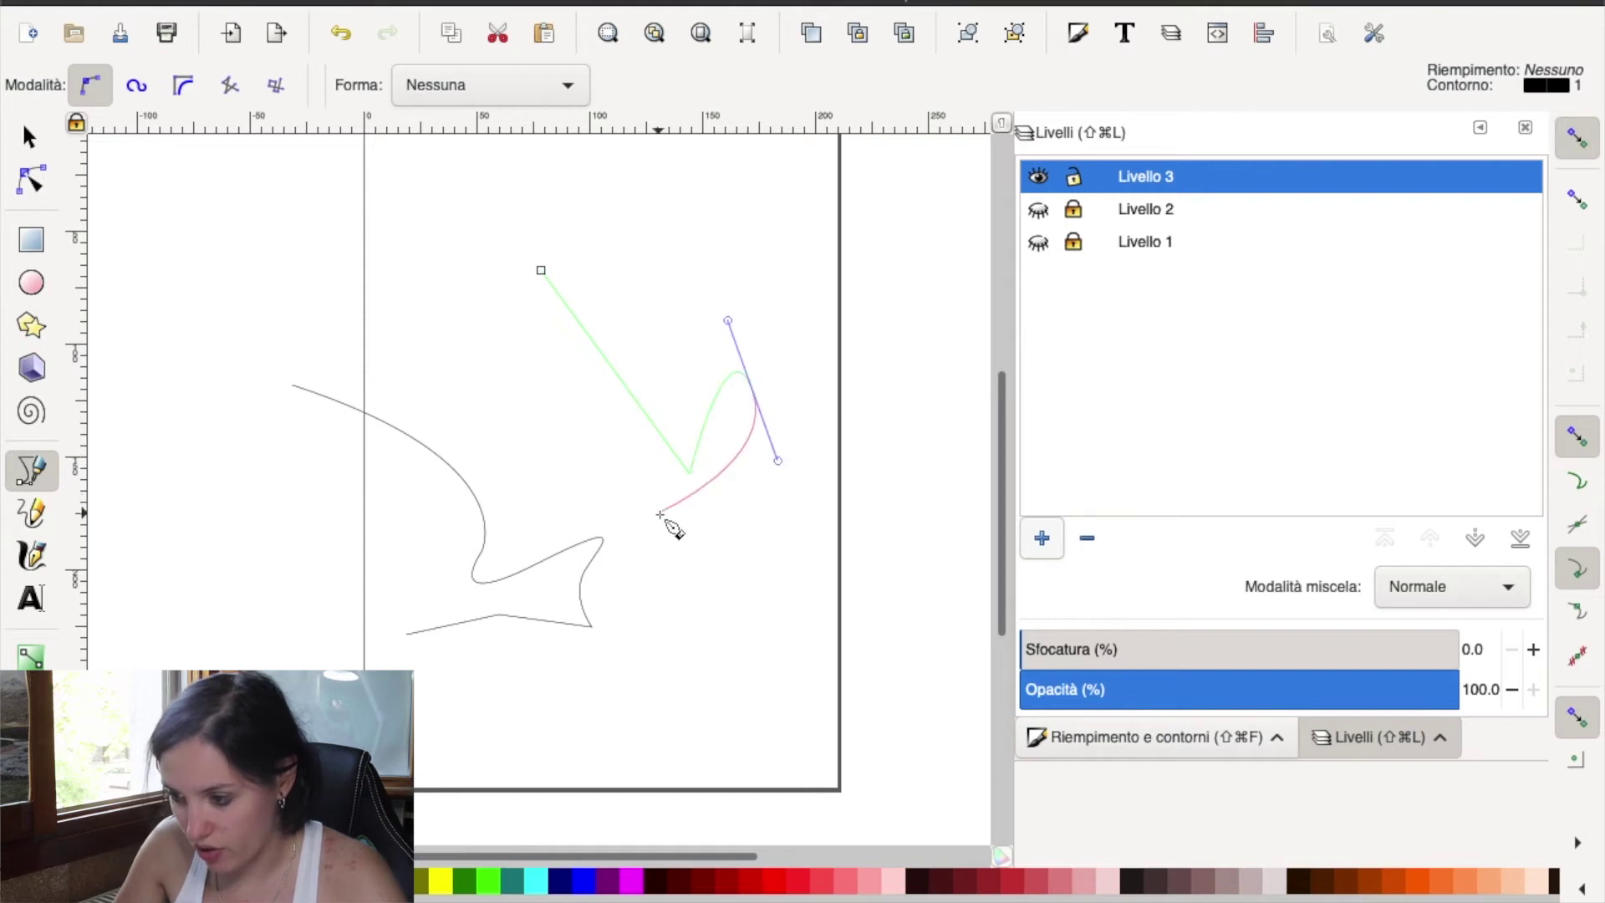
left_click(770, 497)
key("Return")
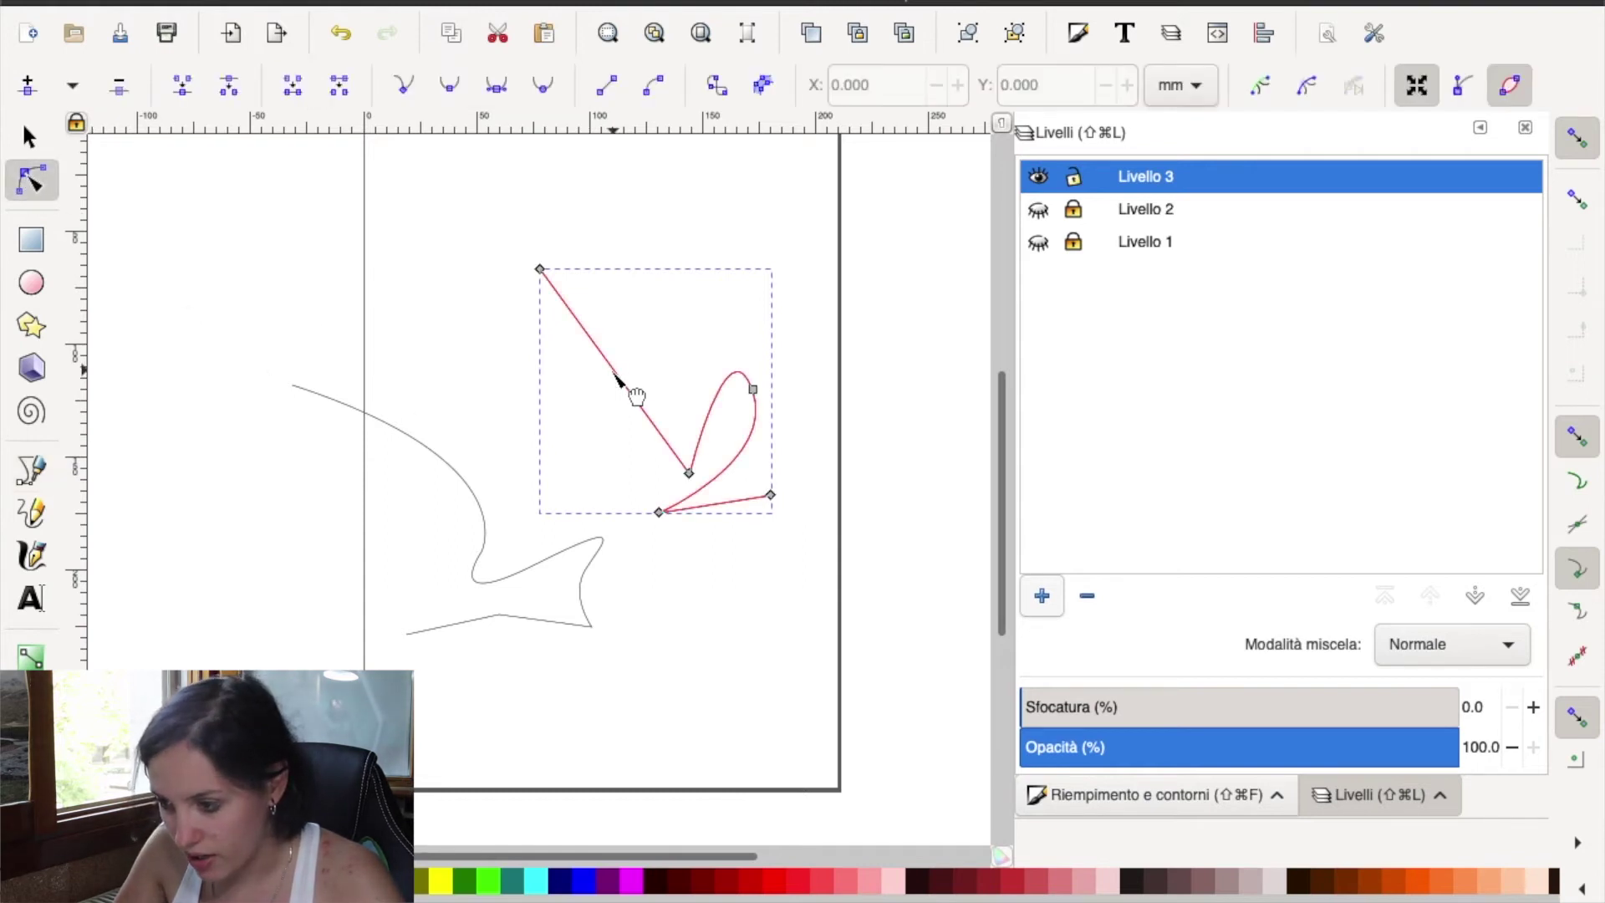
- Reshape the trial curve by bending its top segment and shrinking its loop
left_click_drag(597, 375, 576, 417)
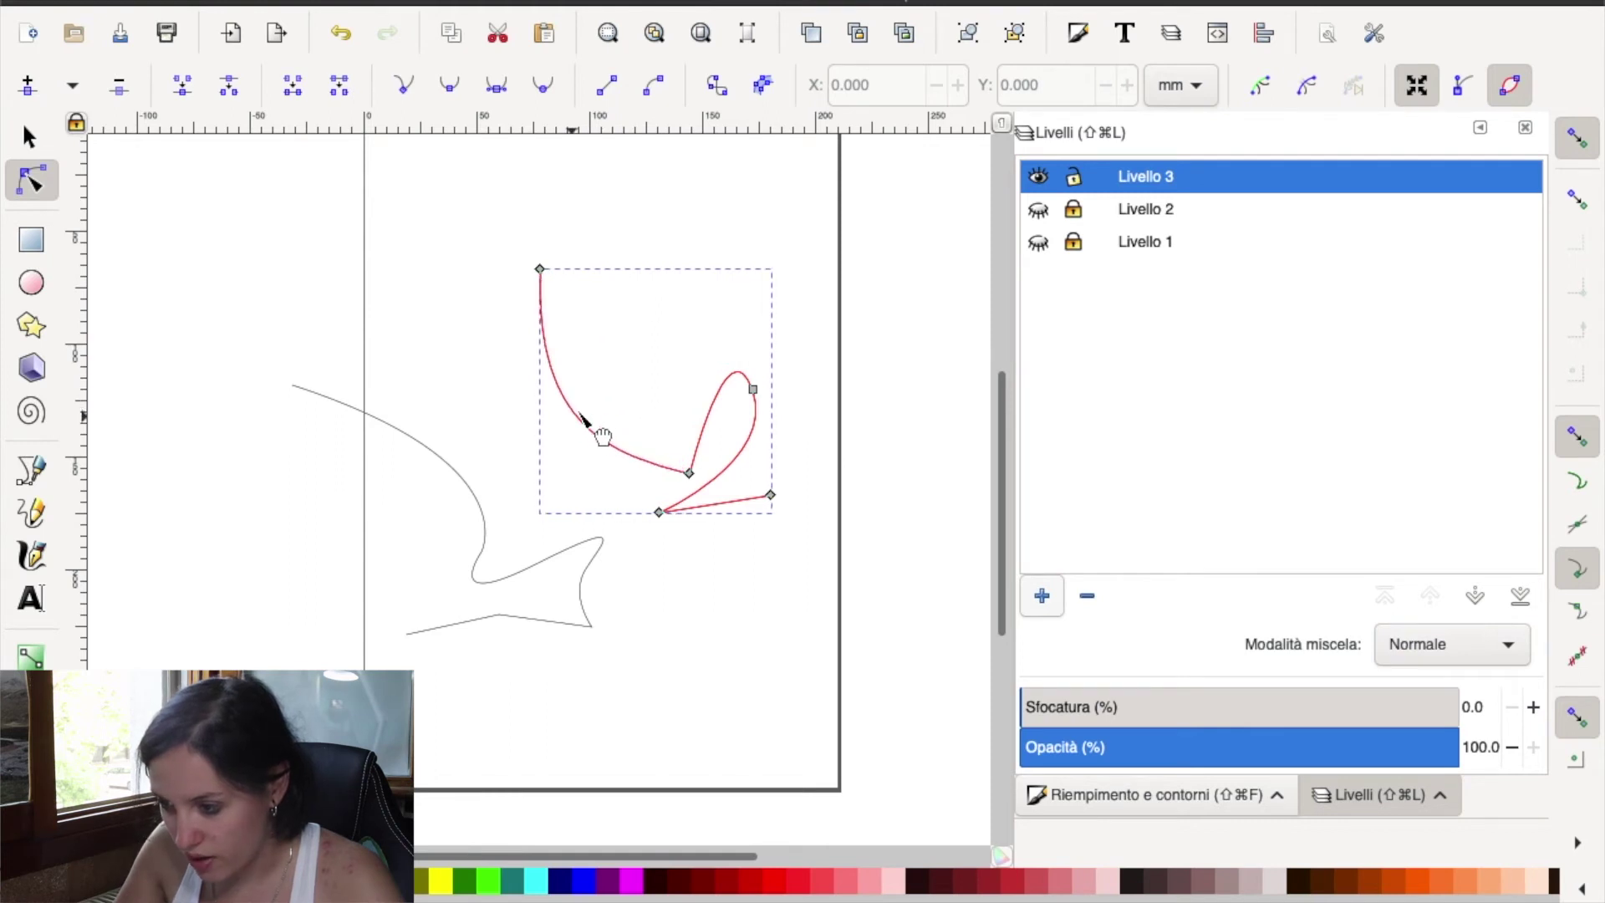
left_click_drag(576, 425, 616, 430)
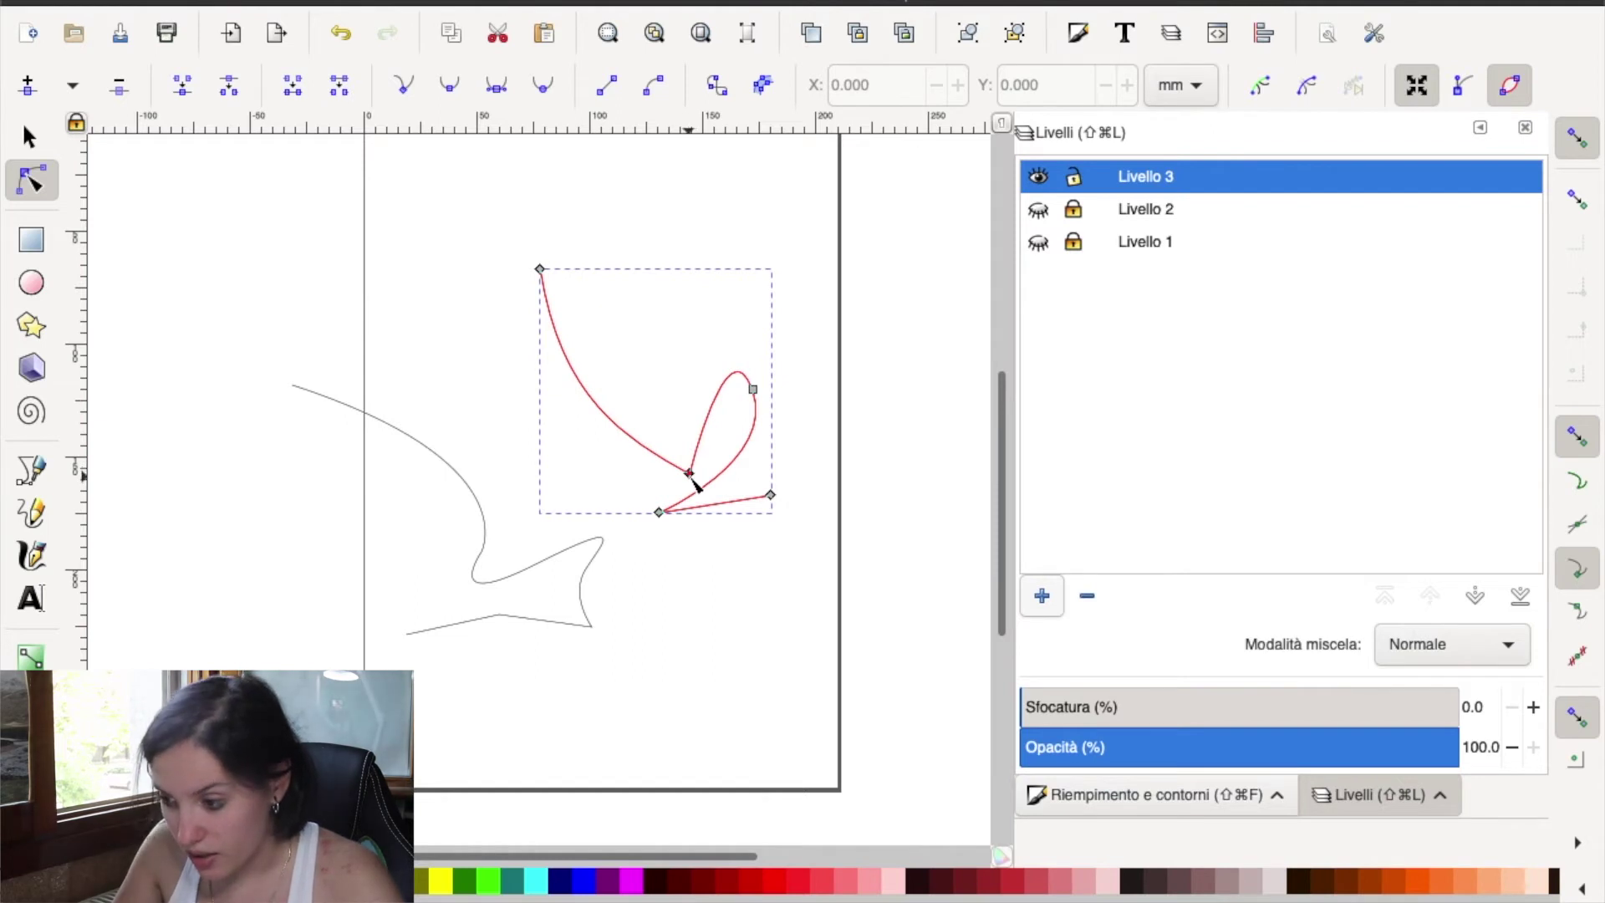
mouse_move(758, 398)
left_mouse_down()
mouse_move(772, 426)
mouse_move(786, 389)
mouse_move(745, 433)
mouse_move(729, 545)
left_mouse_up()
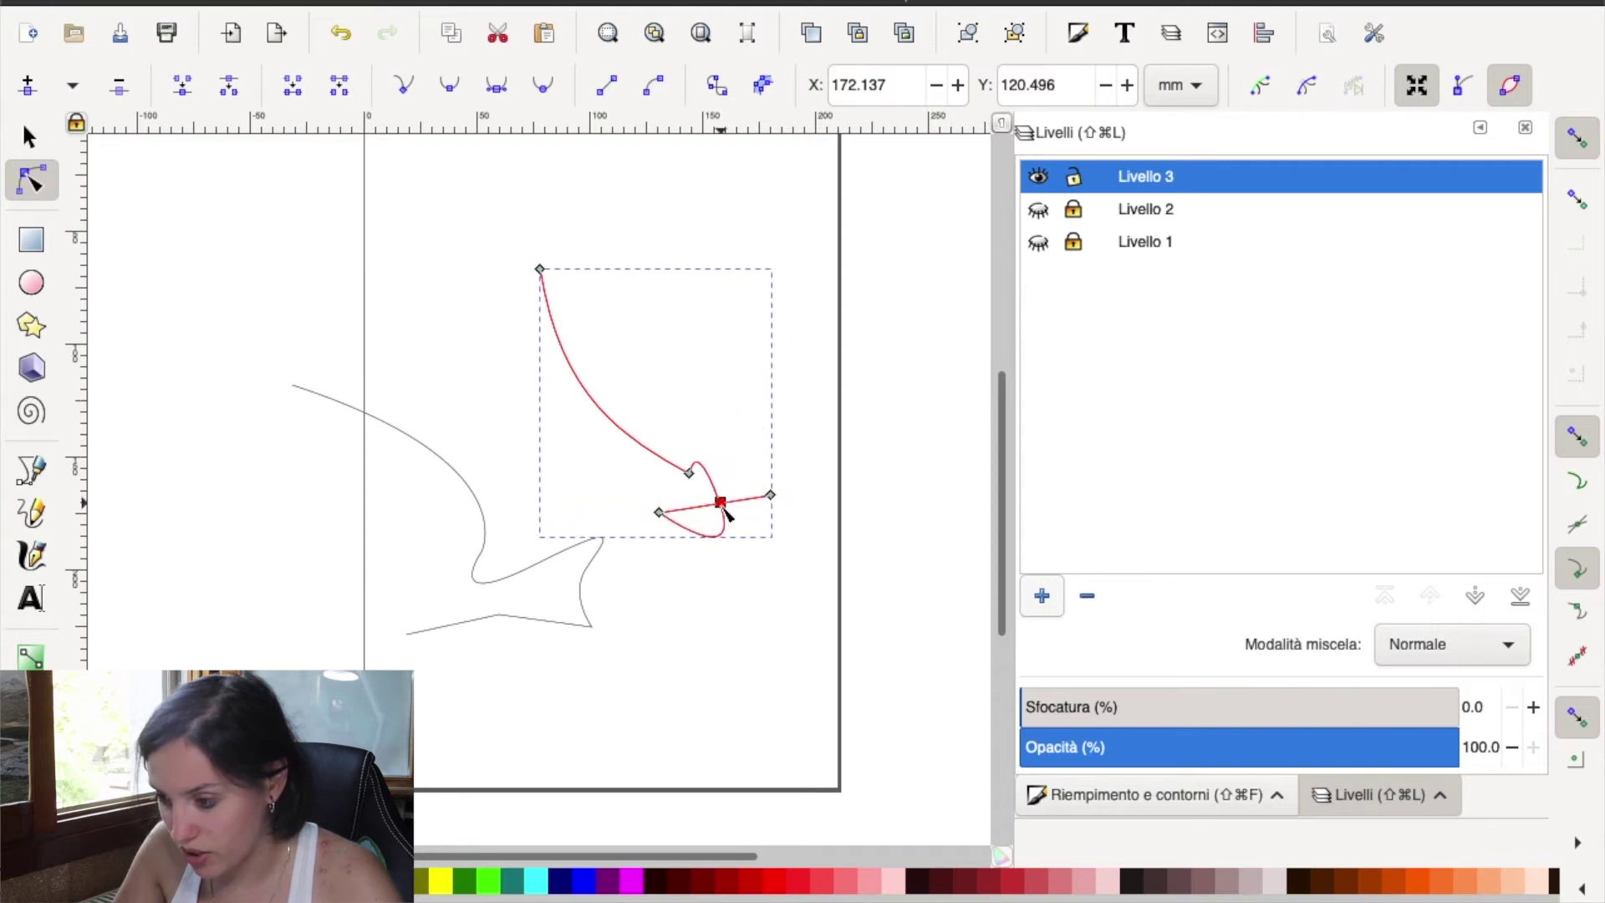
mouse_move(741, 462)
left_mouse_down()
mouse_move(766, 386)
mouse_move(714, 447)
mouse_move(760, 465)
mouse_move(758, 441)
mouse_move(742, 465)
mouse_move(630, 452)
left_mouse_up()
- Undo the test curve edits until the hidden sketch layers reappear
left_click(345, 35)
left_click(344, 40)
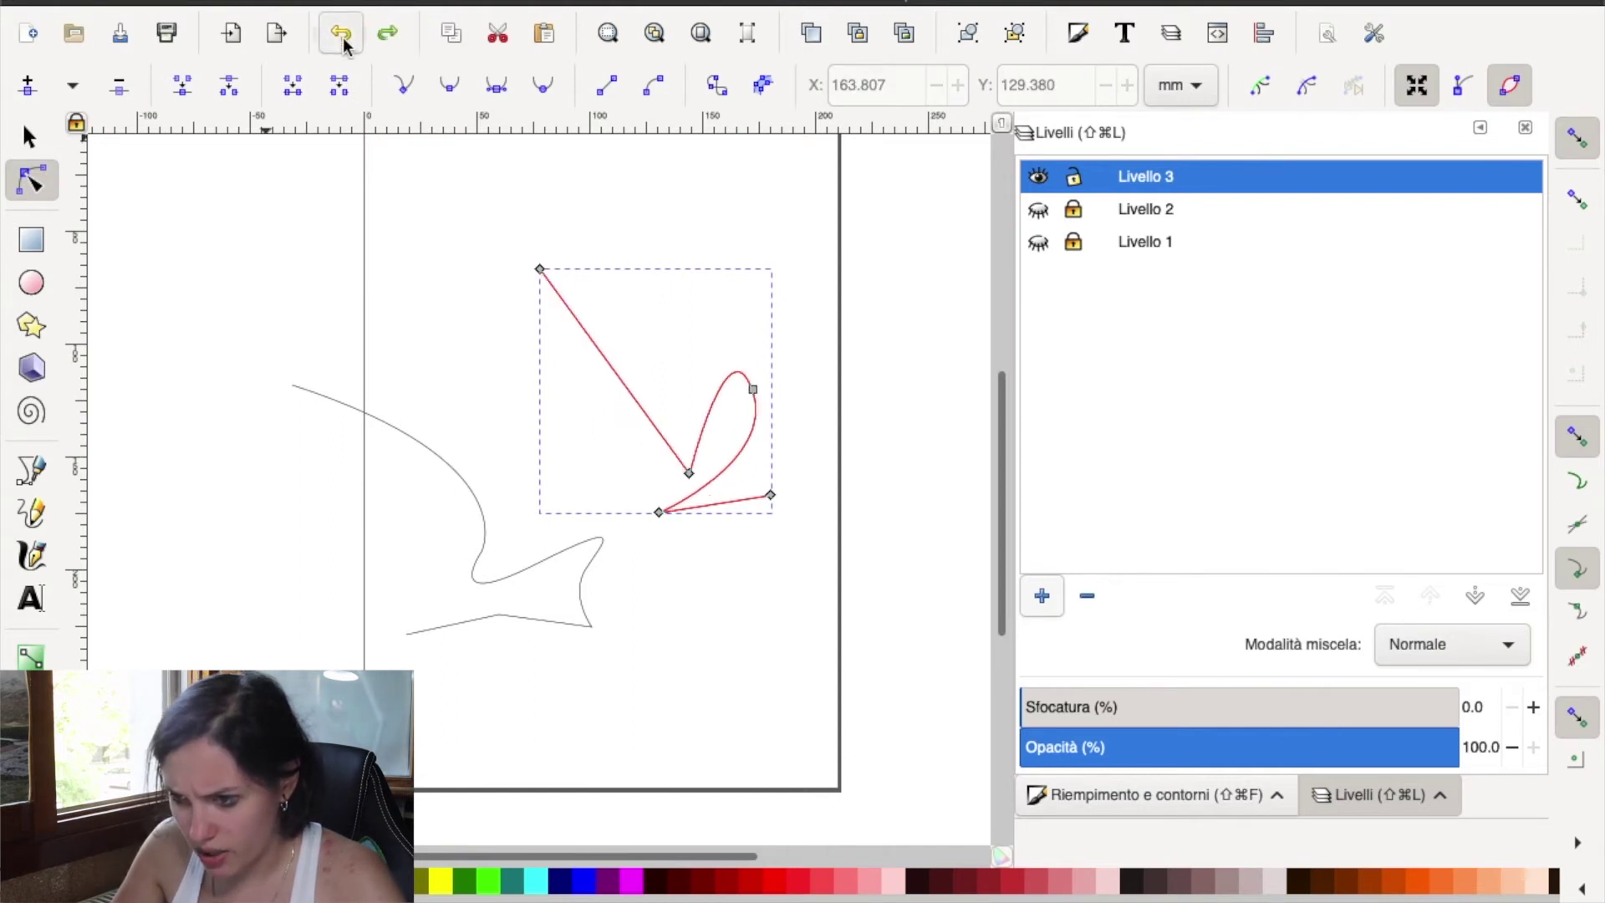
left_click(344, 40)
left_click(344, 40)
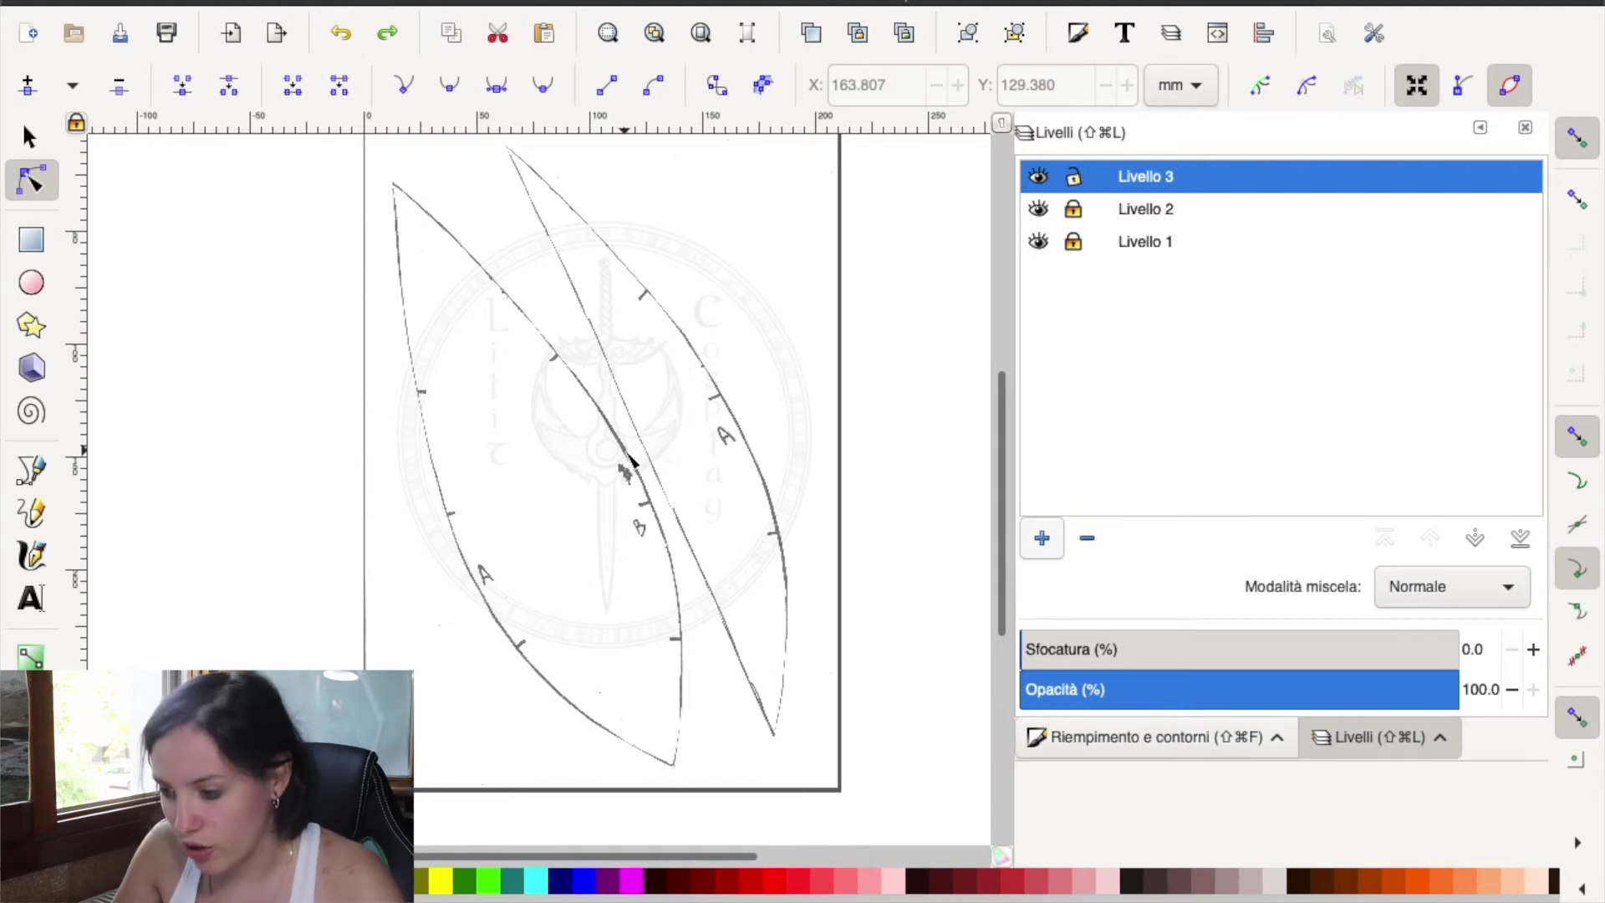
scroll(756, 347, "up", 1)
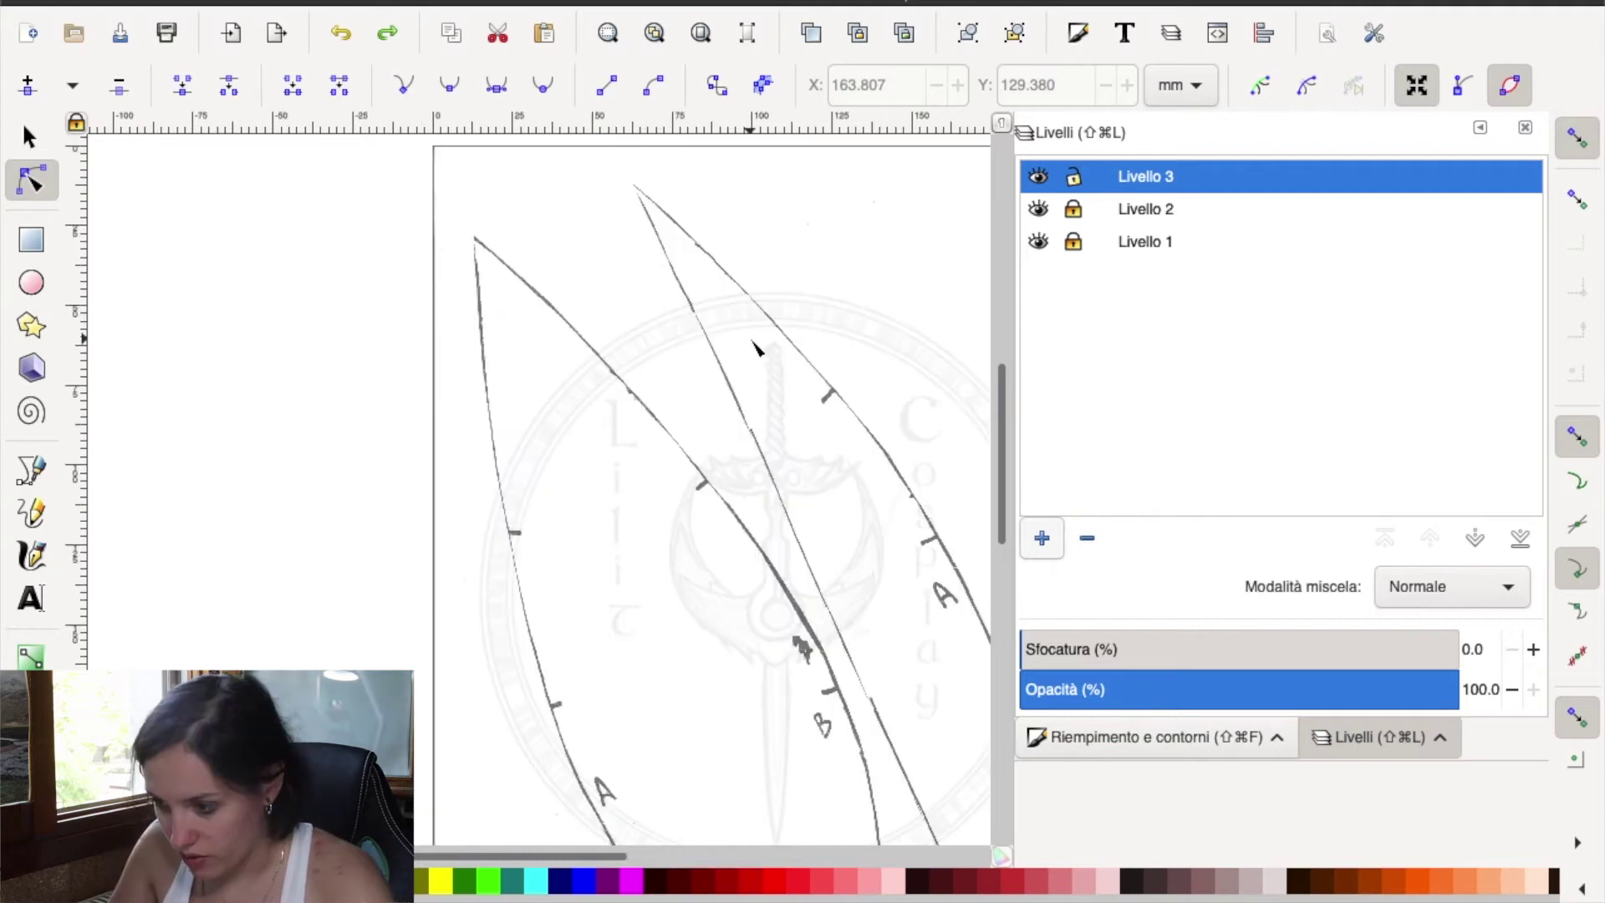
key("s")
scroll(640, 344, "right", 4)
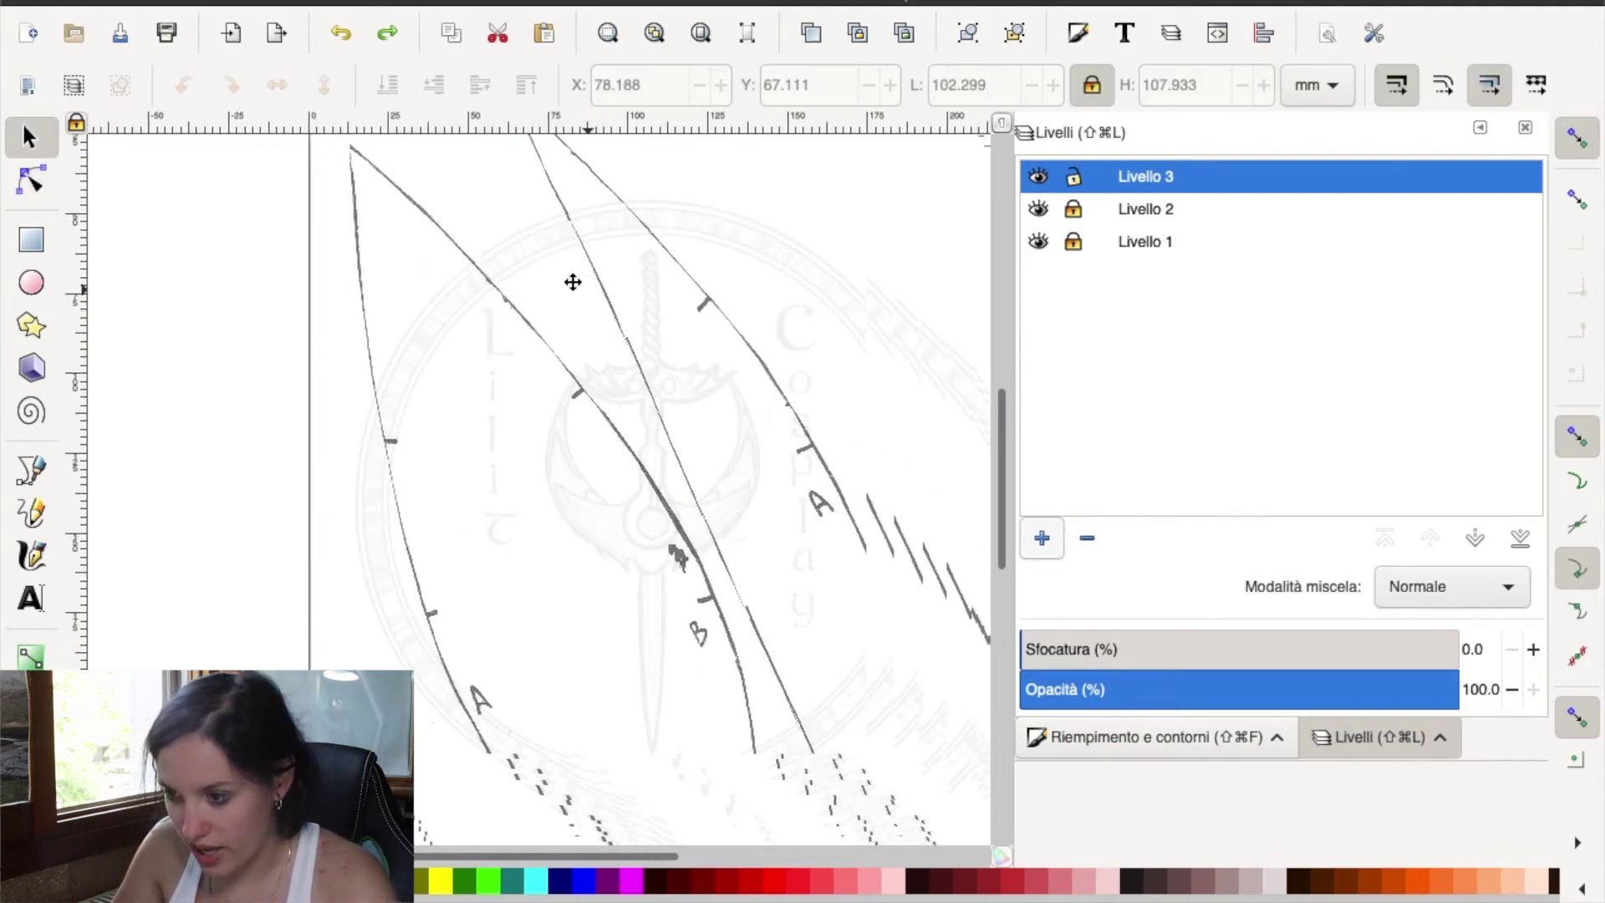
scroll(585, 364, "down", 1)
mouse_move(713, 240)
left_mouse_down()
mouse_move(753, 269)
mouse_move(669, 259)
mouse_move(753, 261)
left_mouse_up()
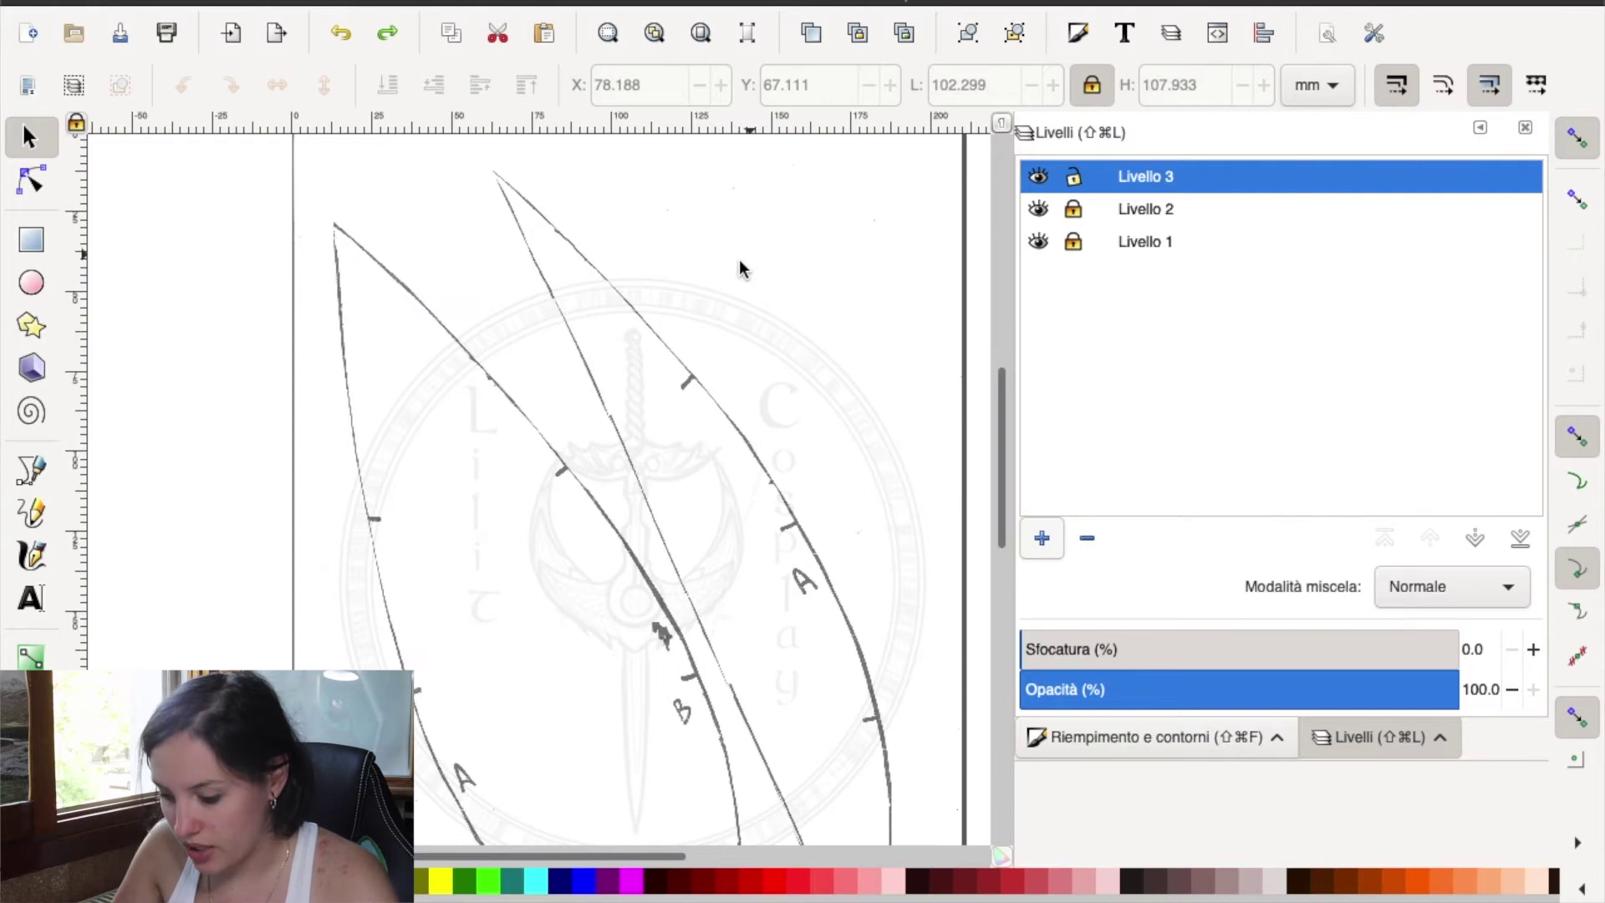
mouse_move(734, 284)
left_mouse_down()
mouse_move(688, 305)
mouse_move(781, 193)
mouse_move(649, 162)
mouse_move(563, 298)
mouse_move(670, 335)
mouse_move(720, 329)
mouse_move(763, 279)
mouse_move(747, 326)
mouse_move(699, 309)
mouse_move(767, 291)
mouse_move(733, 299)
left_mouse_up()
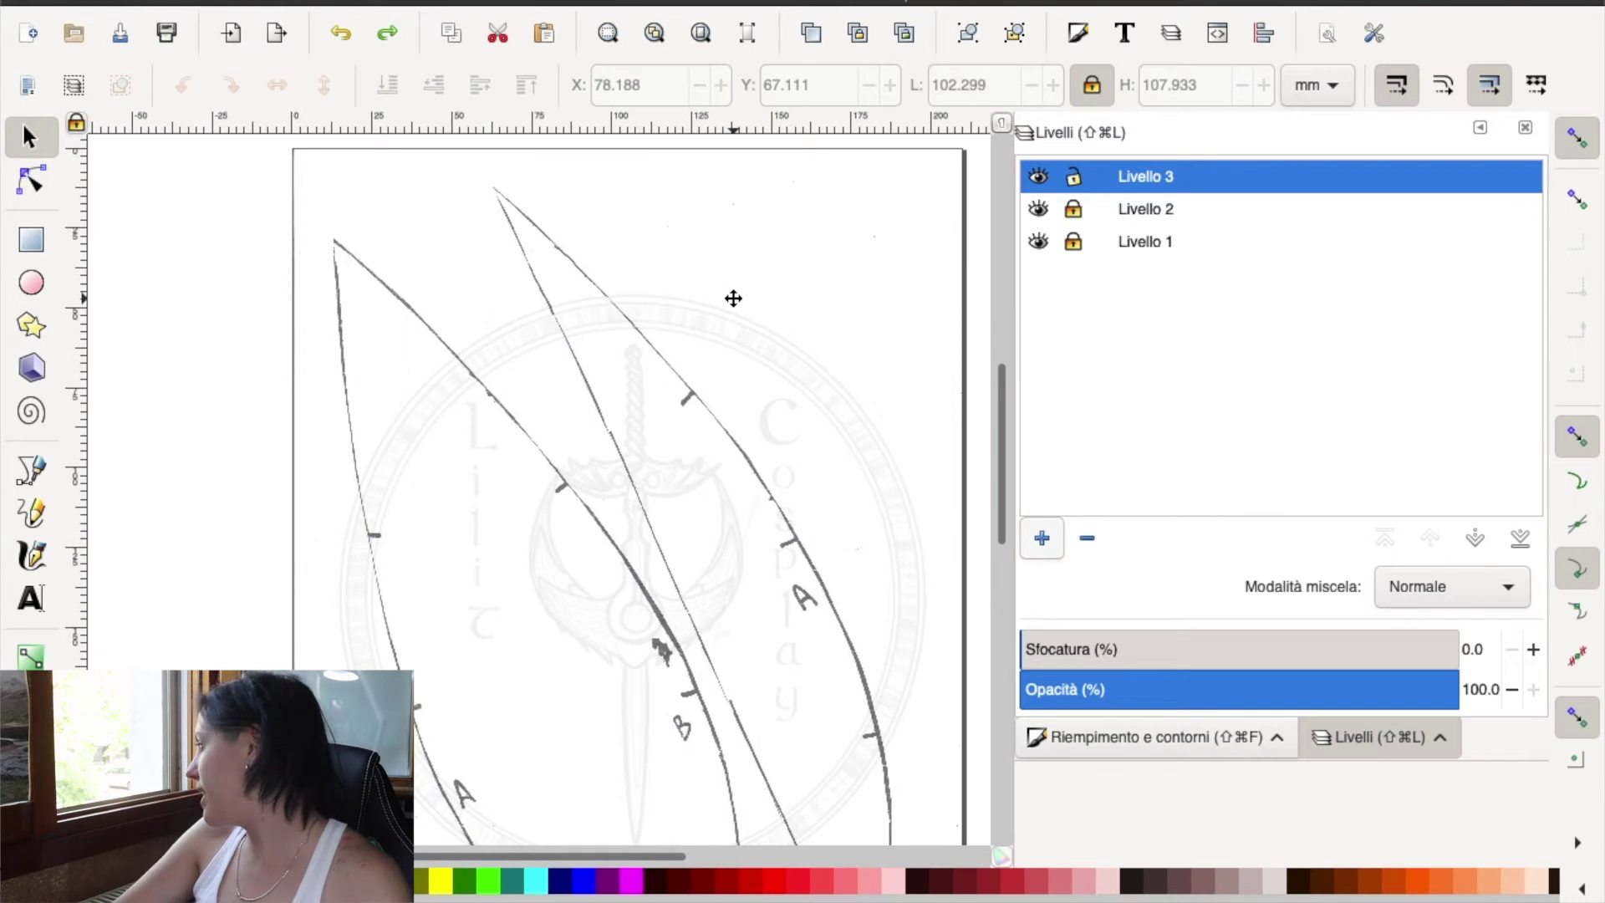
mouse_move(735, 305)
left_mouse_down()
mouse_move(549, 247)
mouse_move(569, 303)
left_mouse_up()
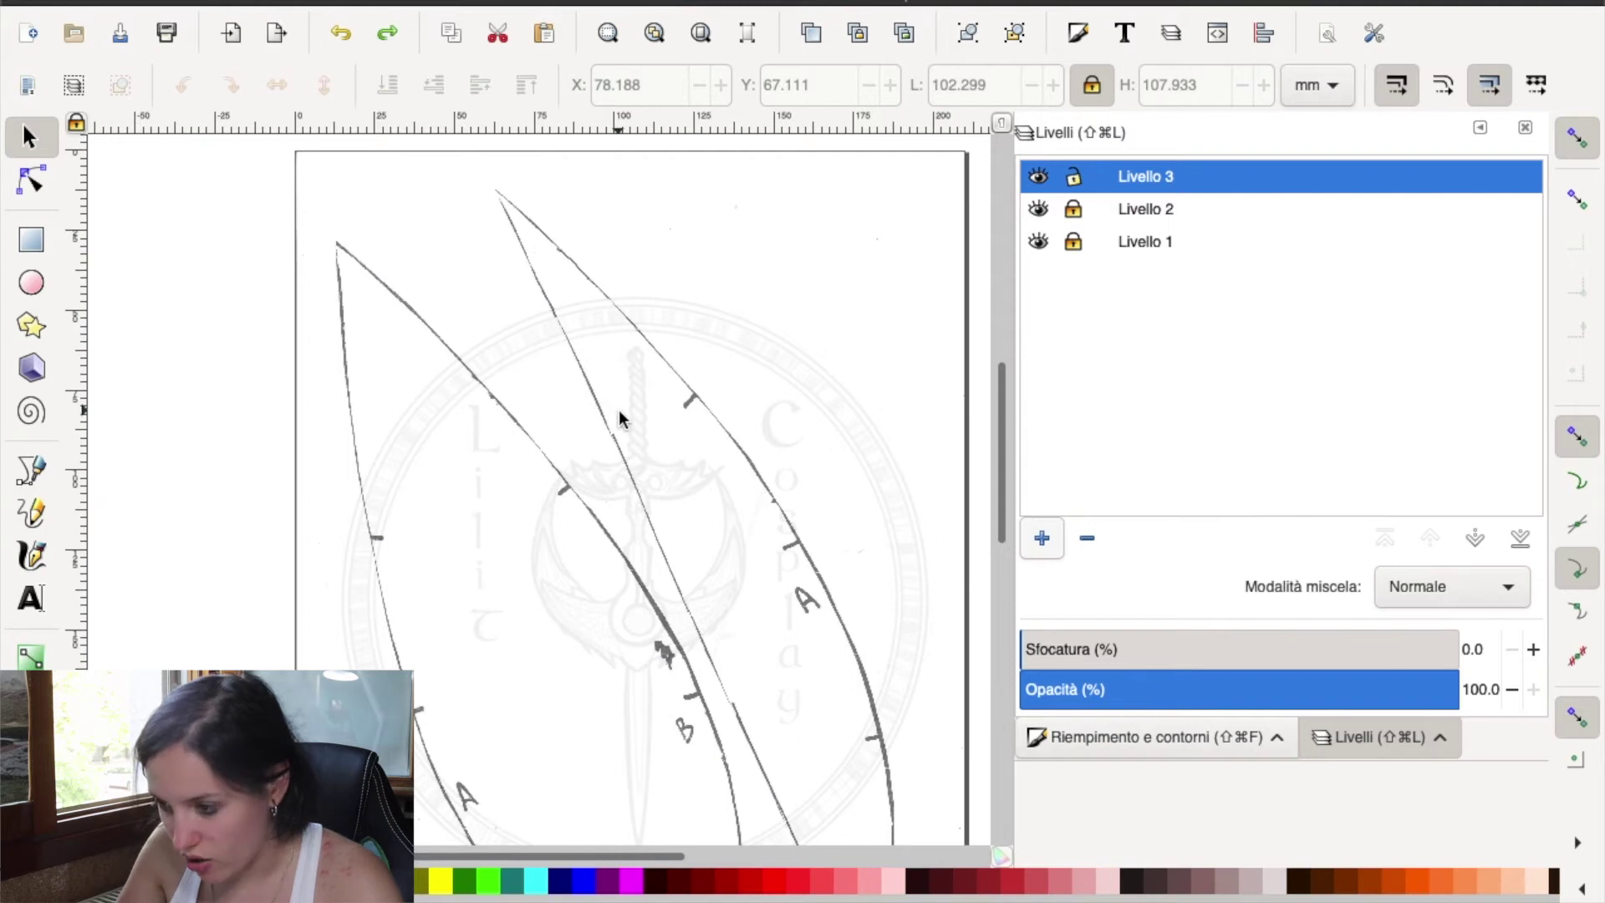
scroll(734, 390, "down", 1, "ctrl")
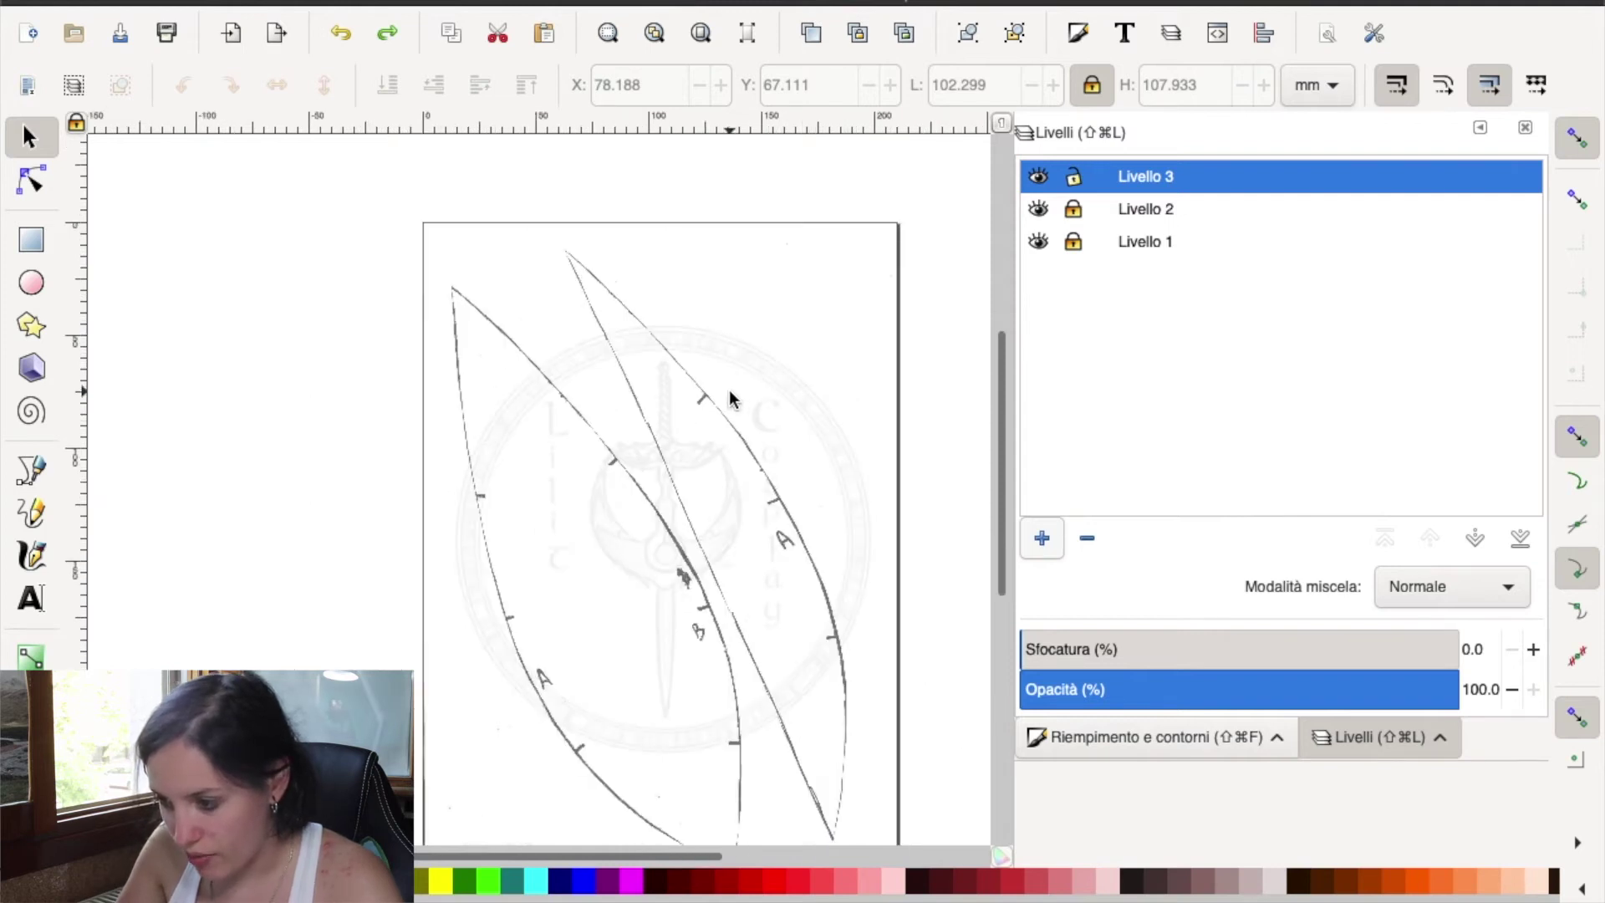
scroll(664, 395, "up", 1, "ctrl")
scroll(663, 395, "up", 1, "ctrl")
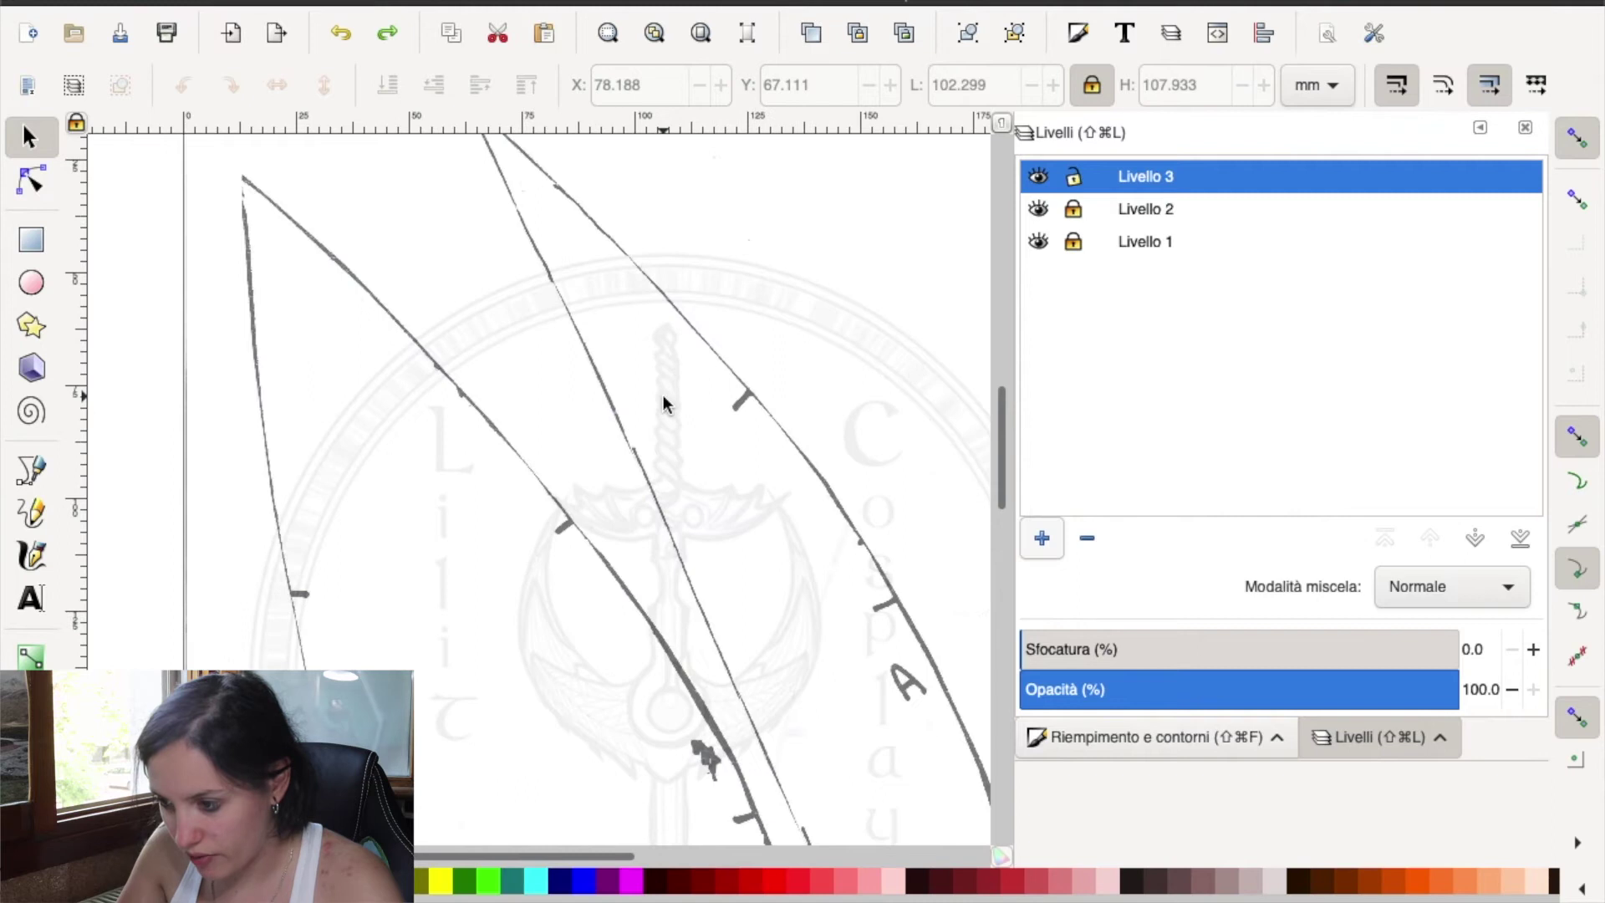
scroll(664, 395, "up", 1, "ctrl")
scroll(664, 404, "down", 1, "ctrl")
scroll(664, 404, "down", 2, "ctrl")
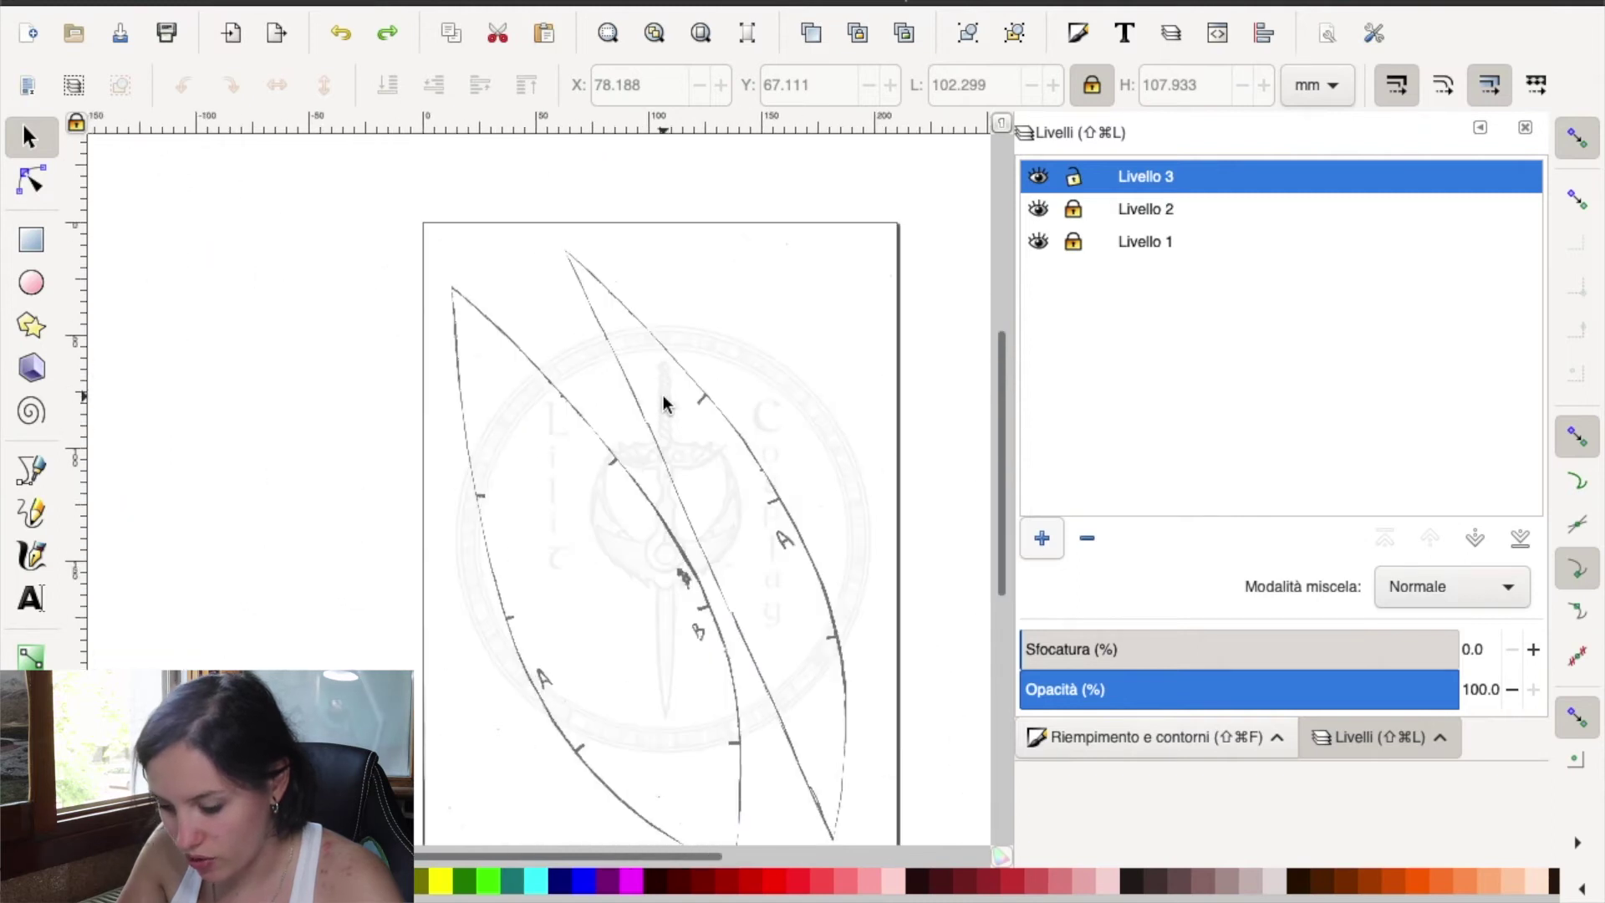
scroll(664, 403, "up", 1, "ctrl")
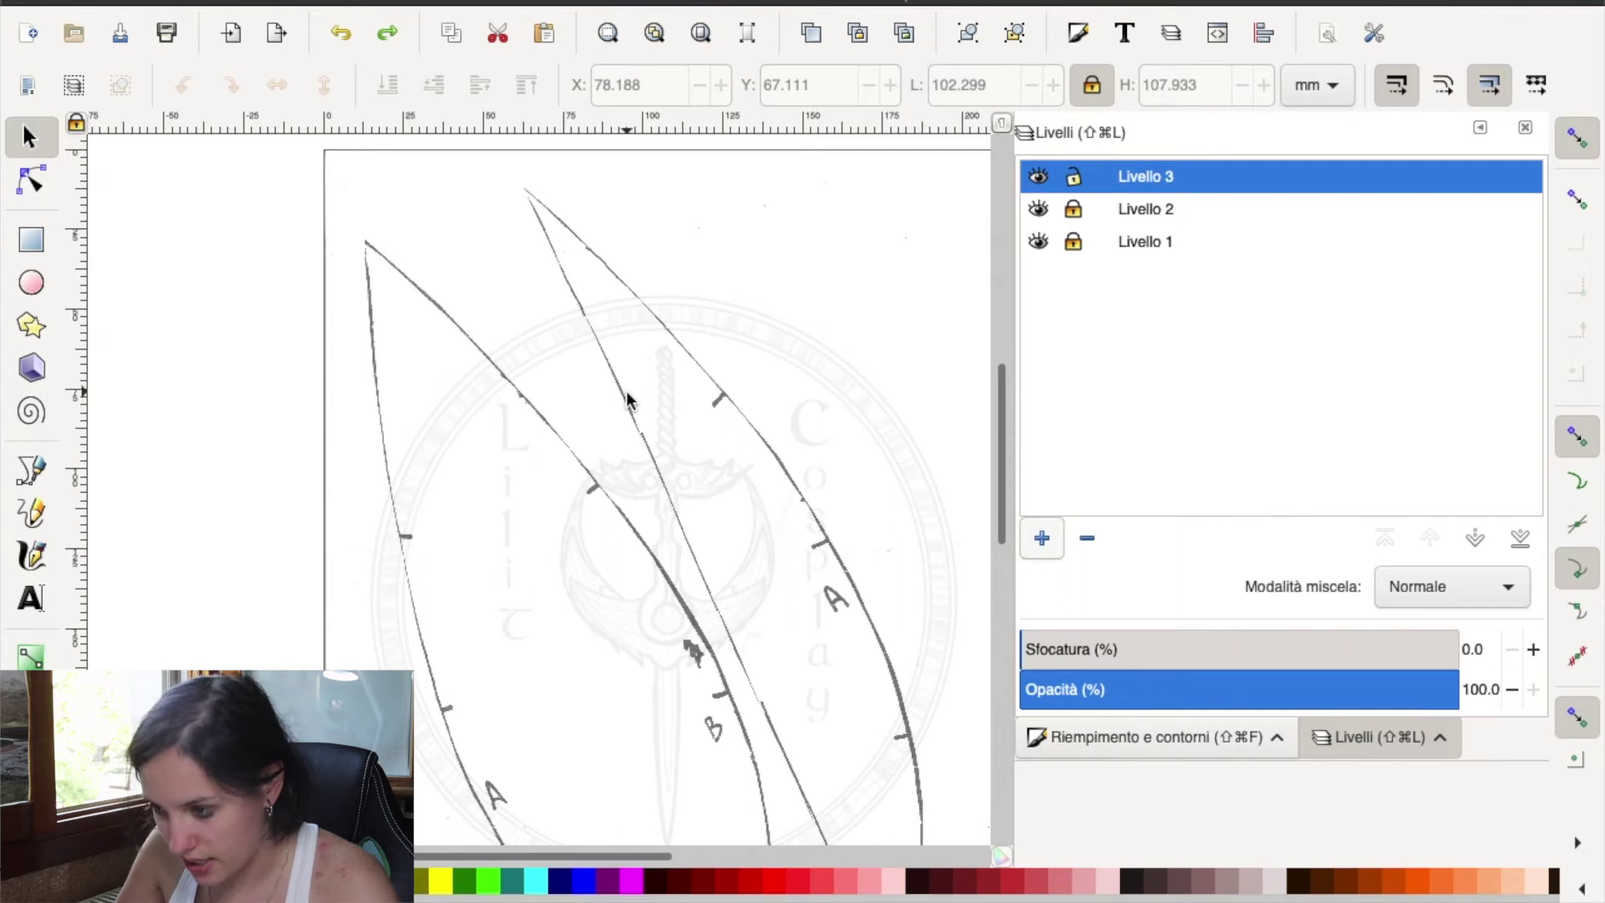
left_click_drag(763, 372, 695, 388)
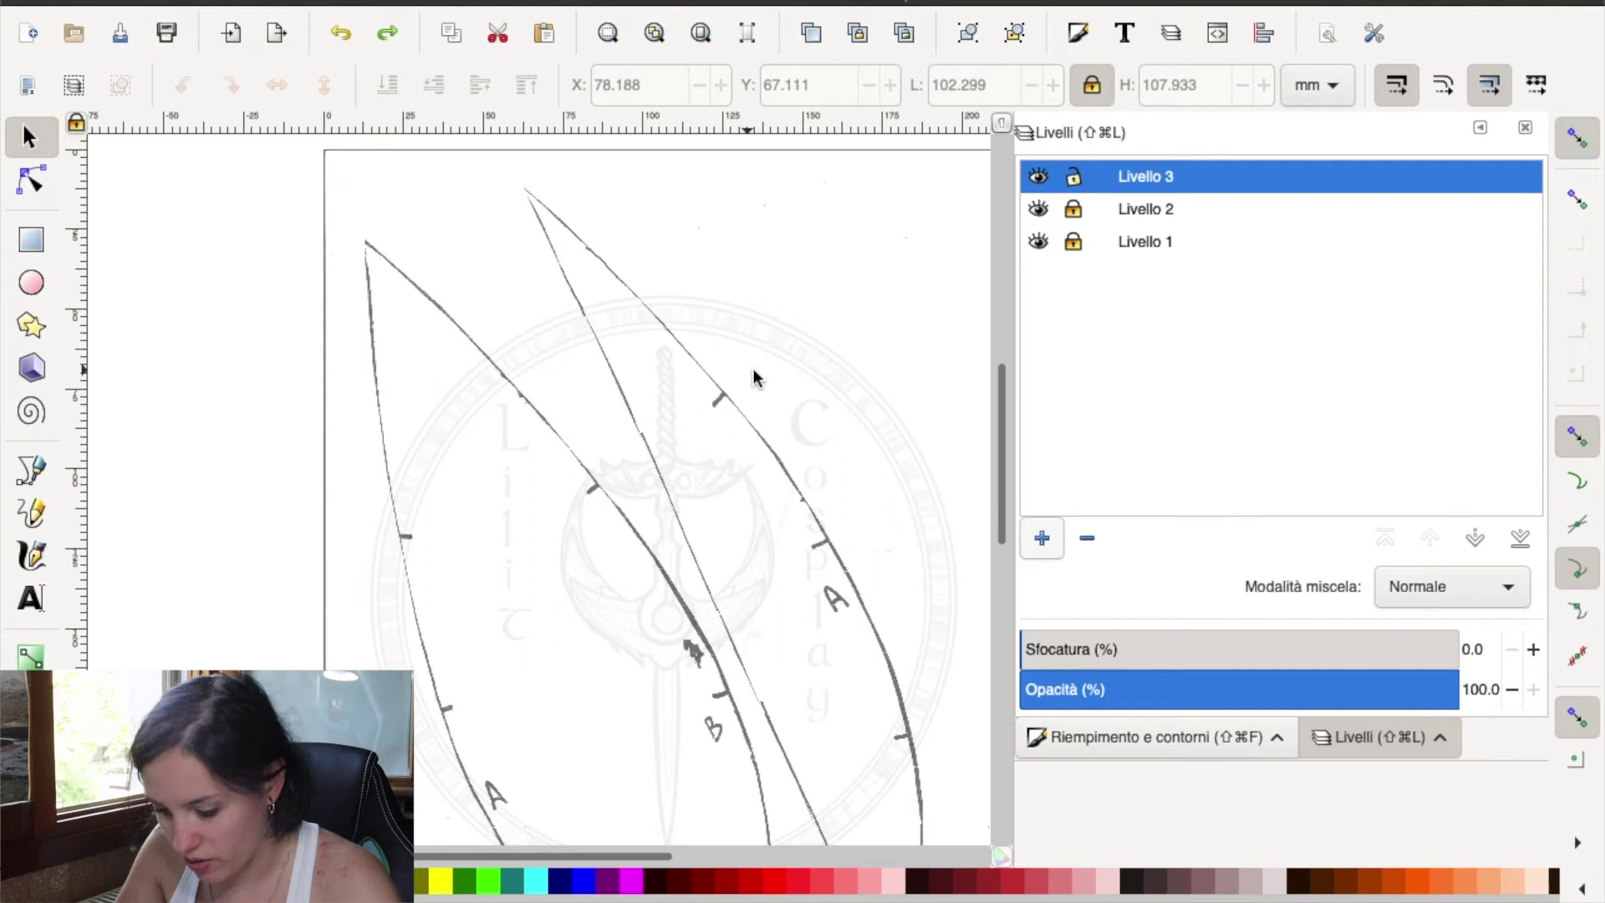
scroll(753, 352, "right", 3)
scroll(727, 329, "left", 2)
scroll(600, 363, "down", 1, "ctrl")
scroll(601, 362, "up", 1, "ctrl")
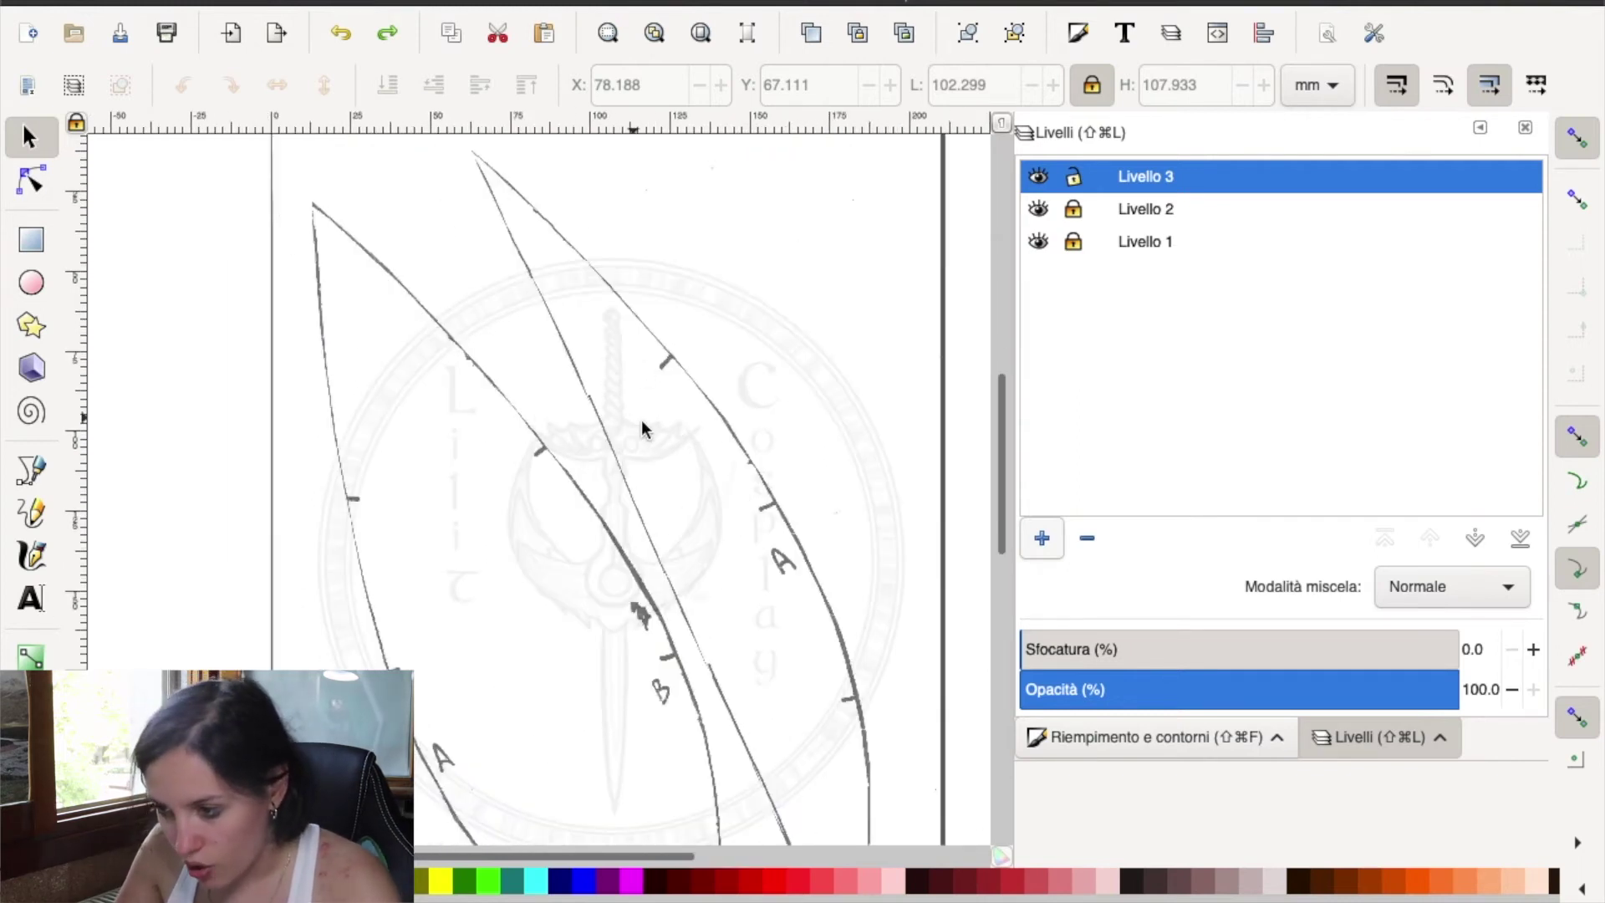
scroll(669, 372, "up", 2)
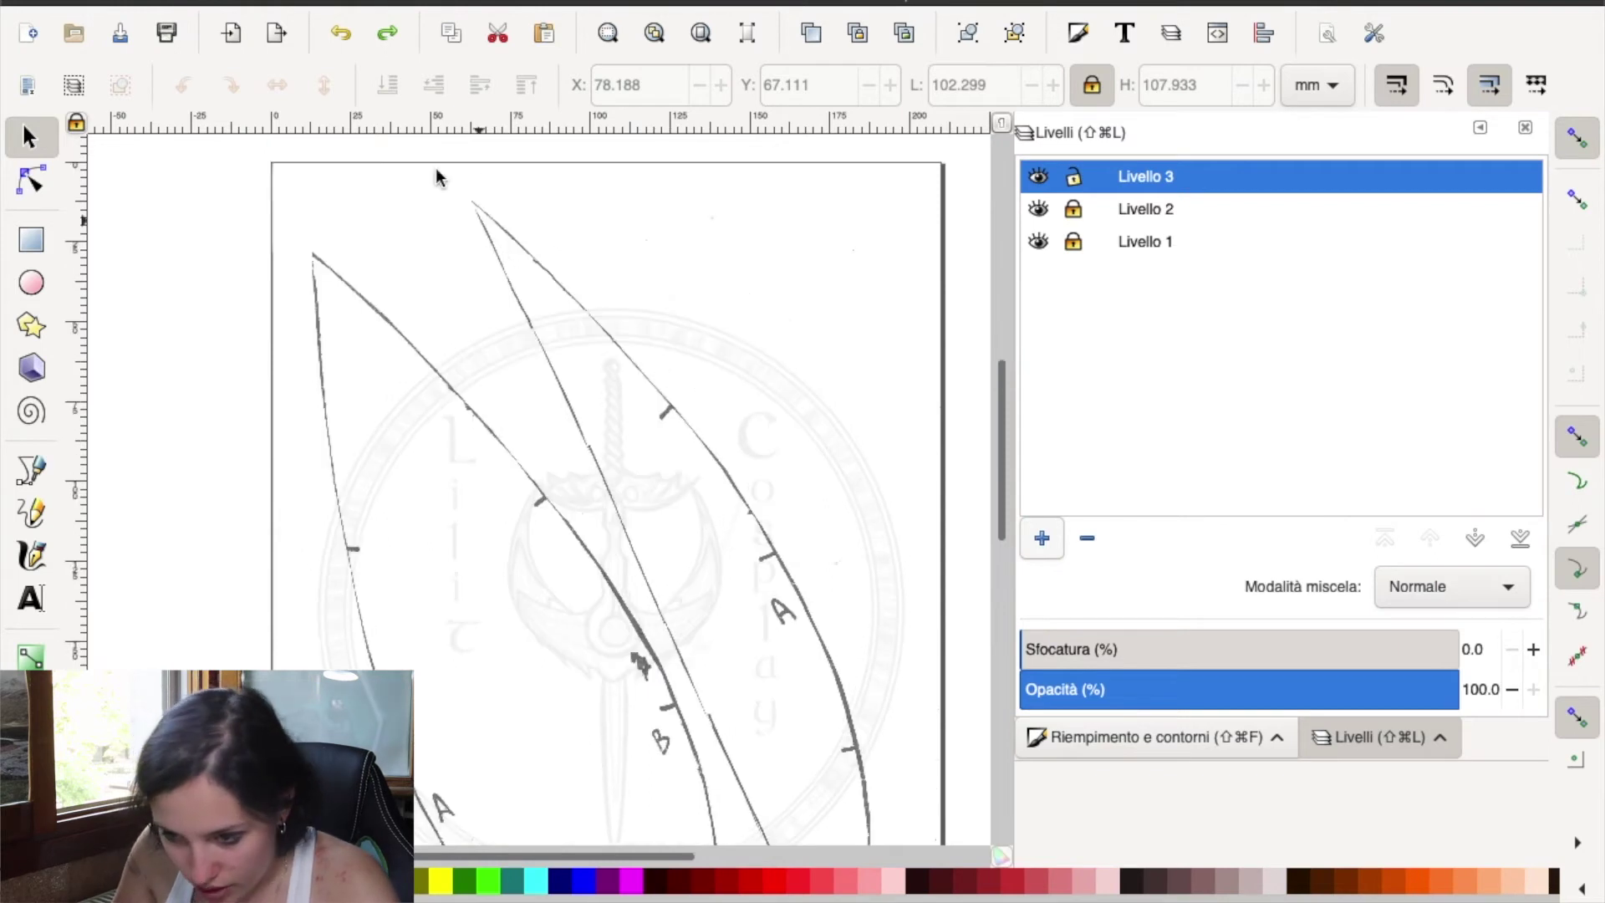
- With the Bezier pen, trace the right blade's edge down to its lower tip
left_click(31, 470)
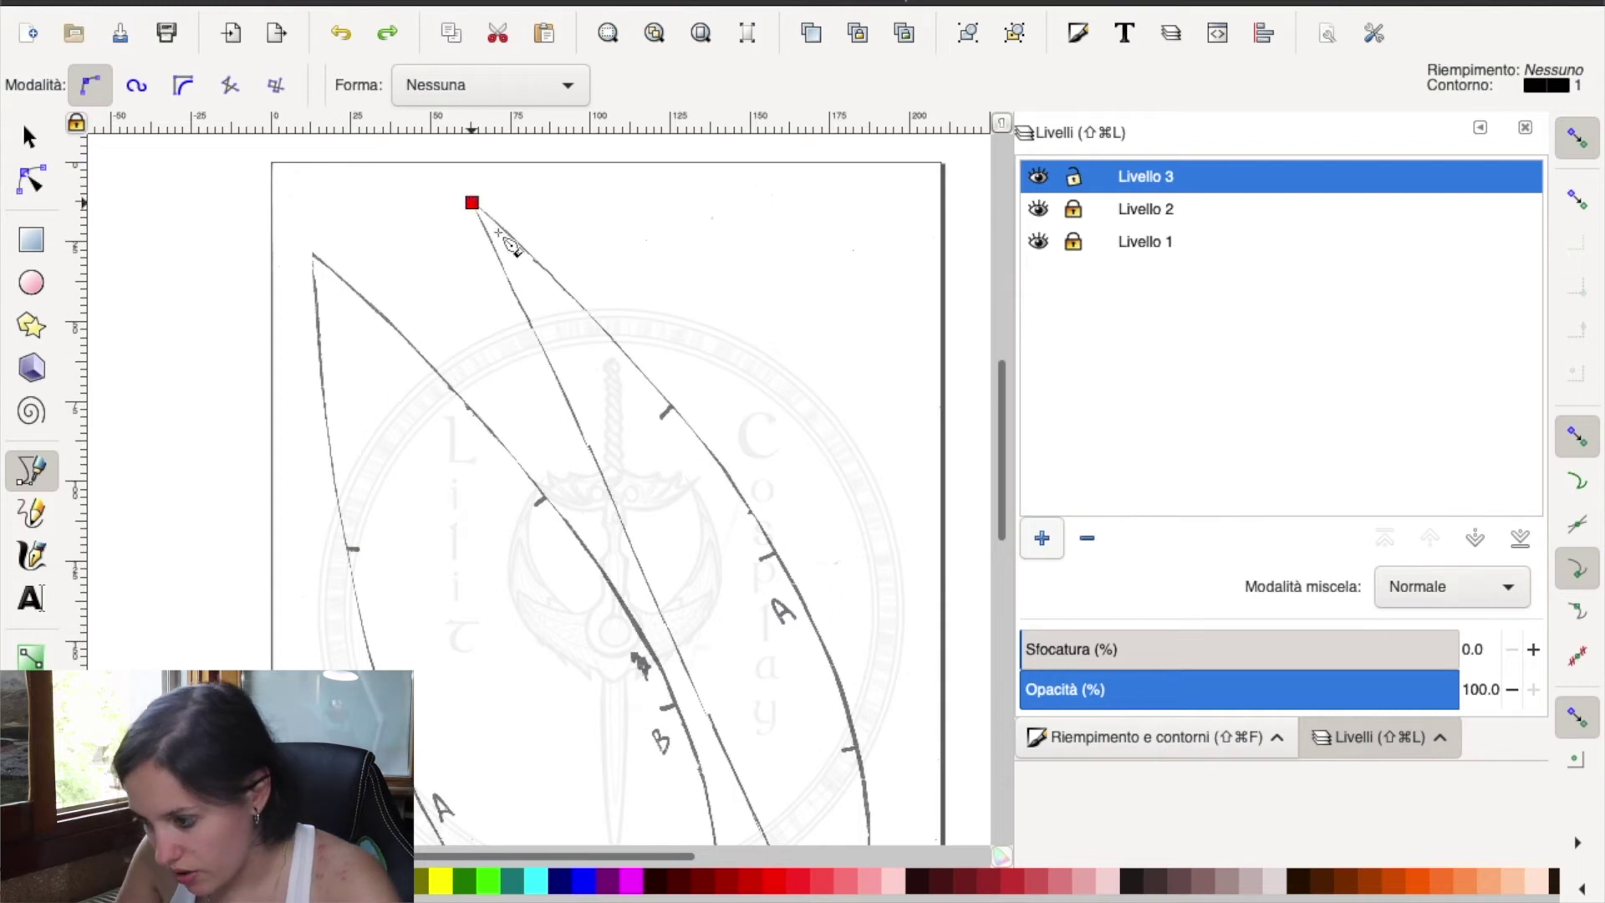
scroll(744, 485, "down", 3)
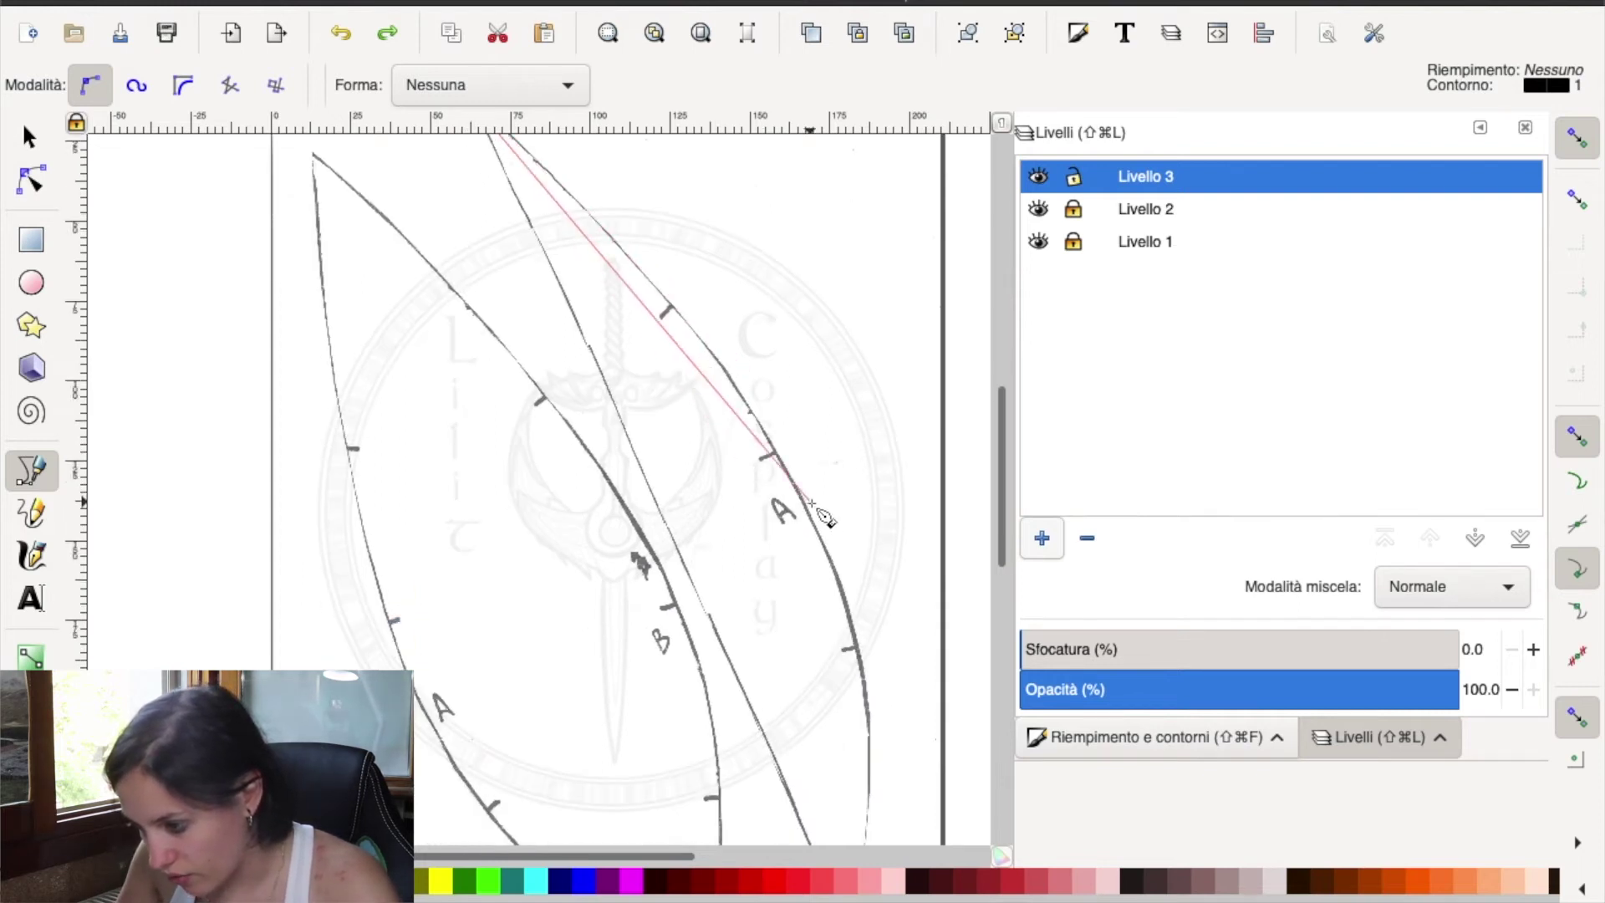
left_click_drag(838, 581, 866, 758)
scroll(866, 763, "down", 3)
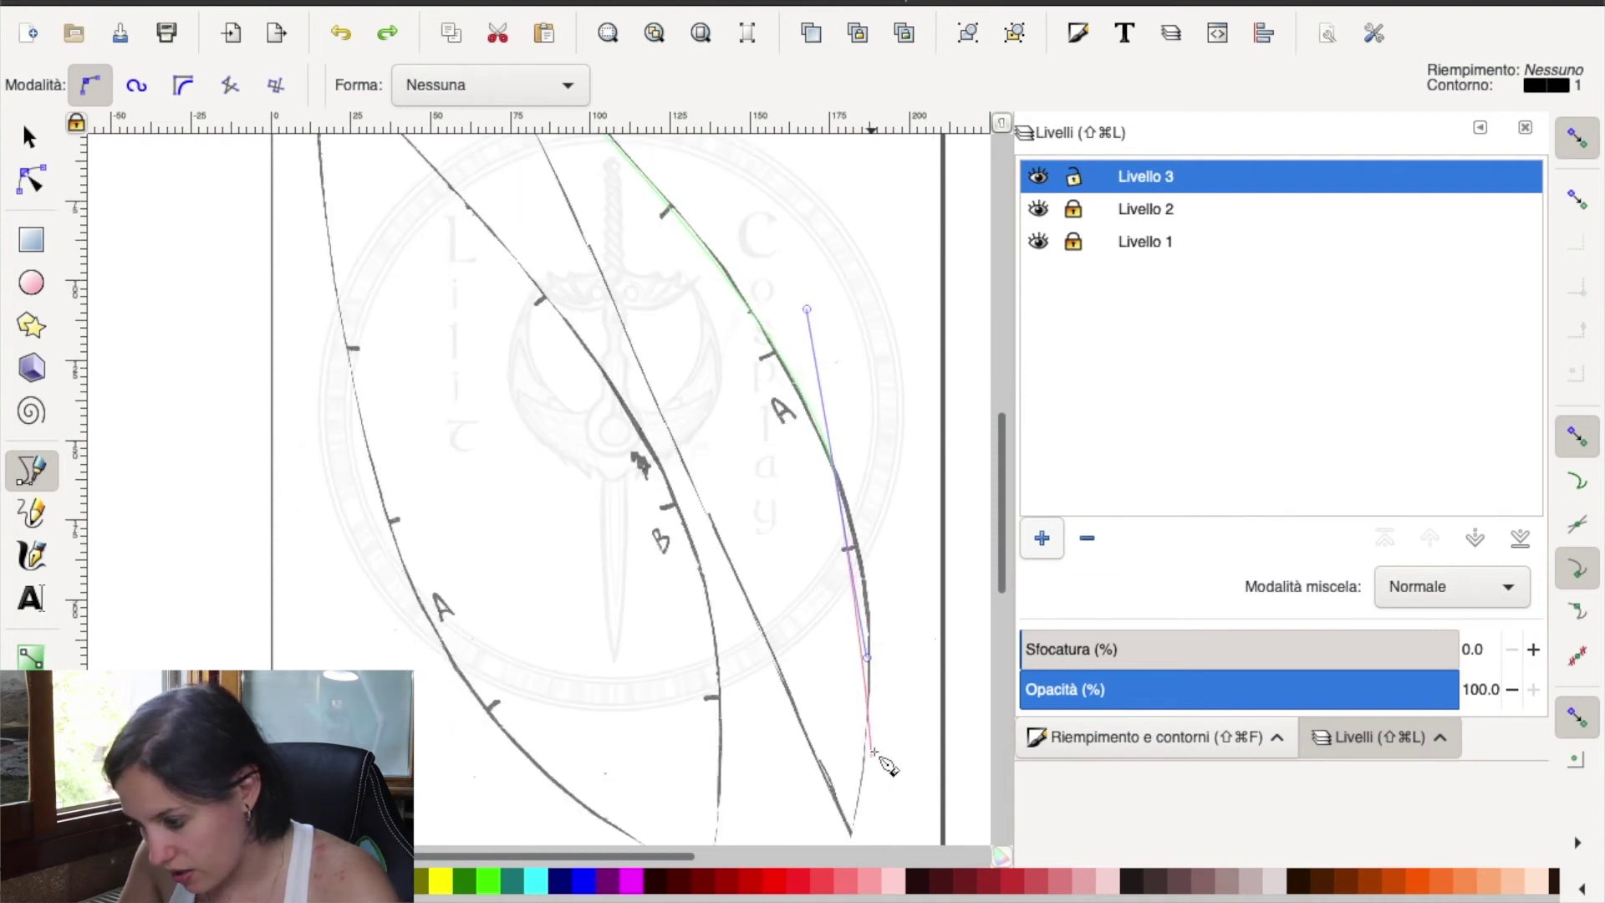
scroll(867, 773, "down", 2)
left_click(851, 780)
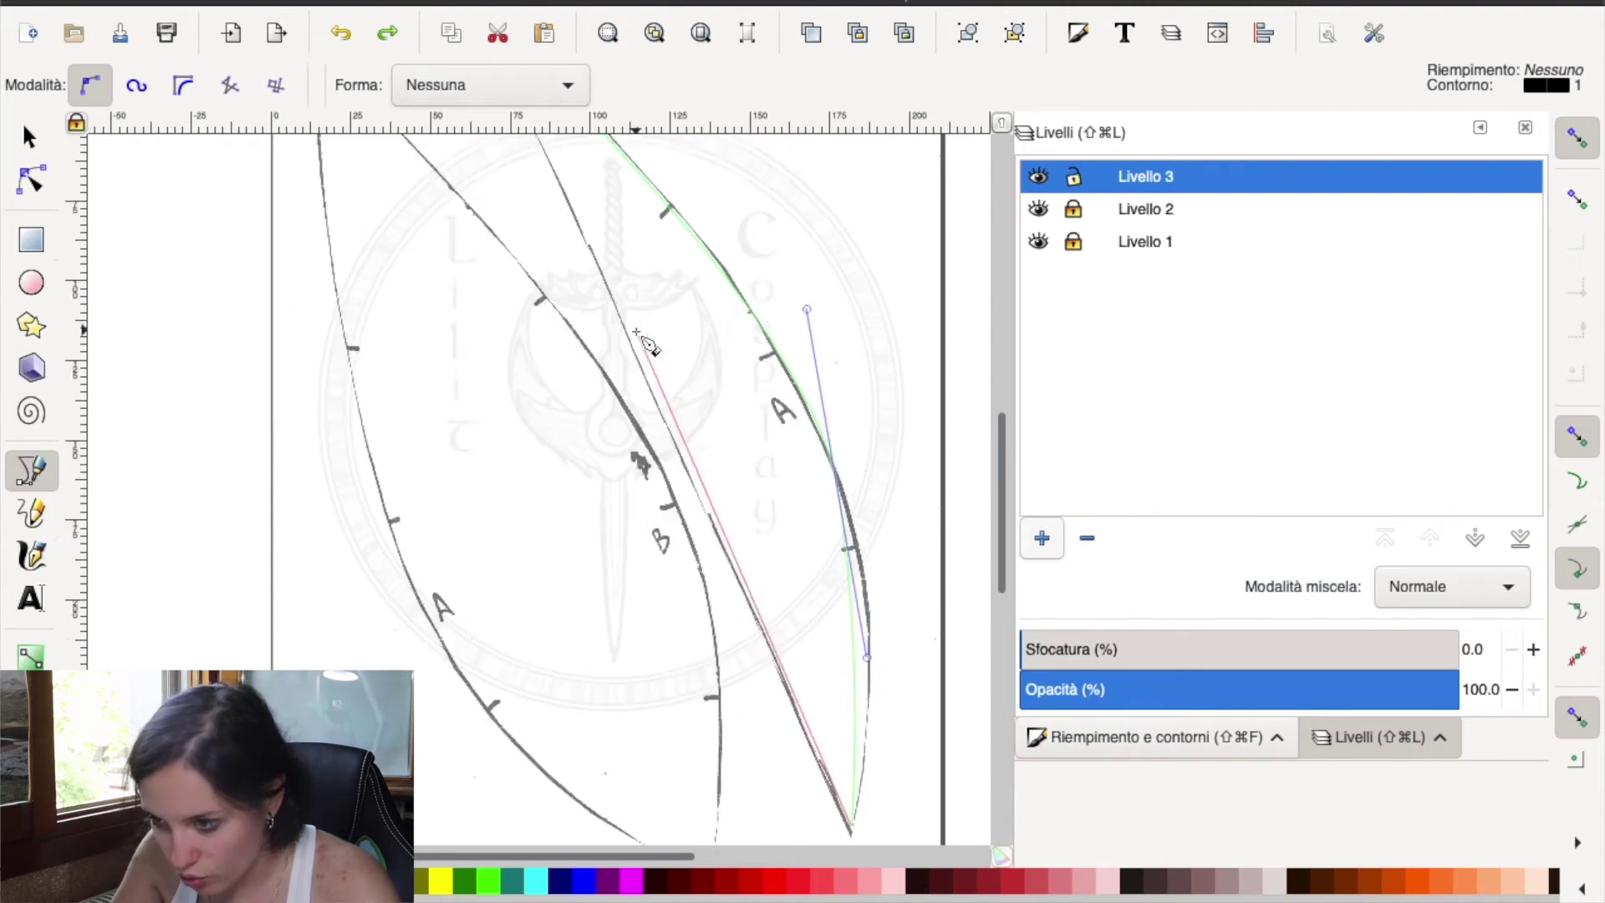
- Close the right leaf outline back at its starting node
scroll(669, 376, "up", 3)
scroll(610, 343, "up", 3)
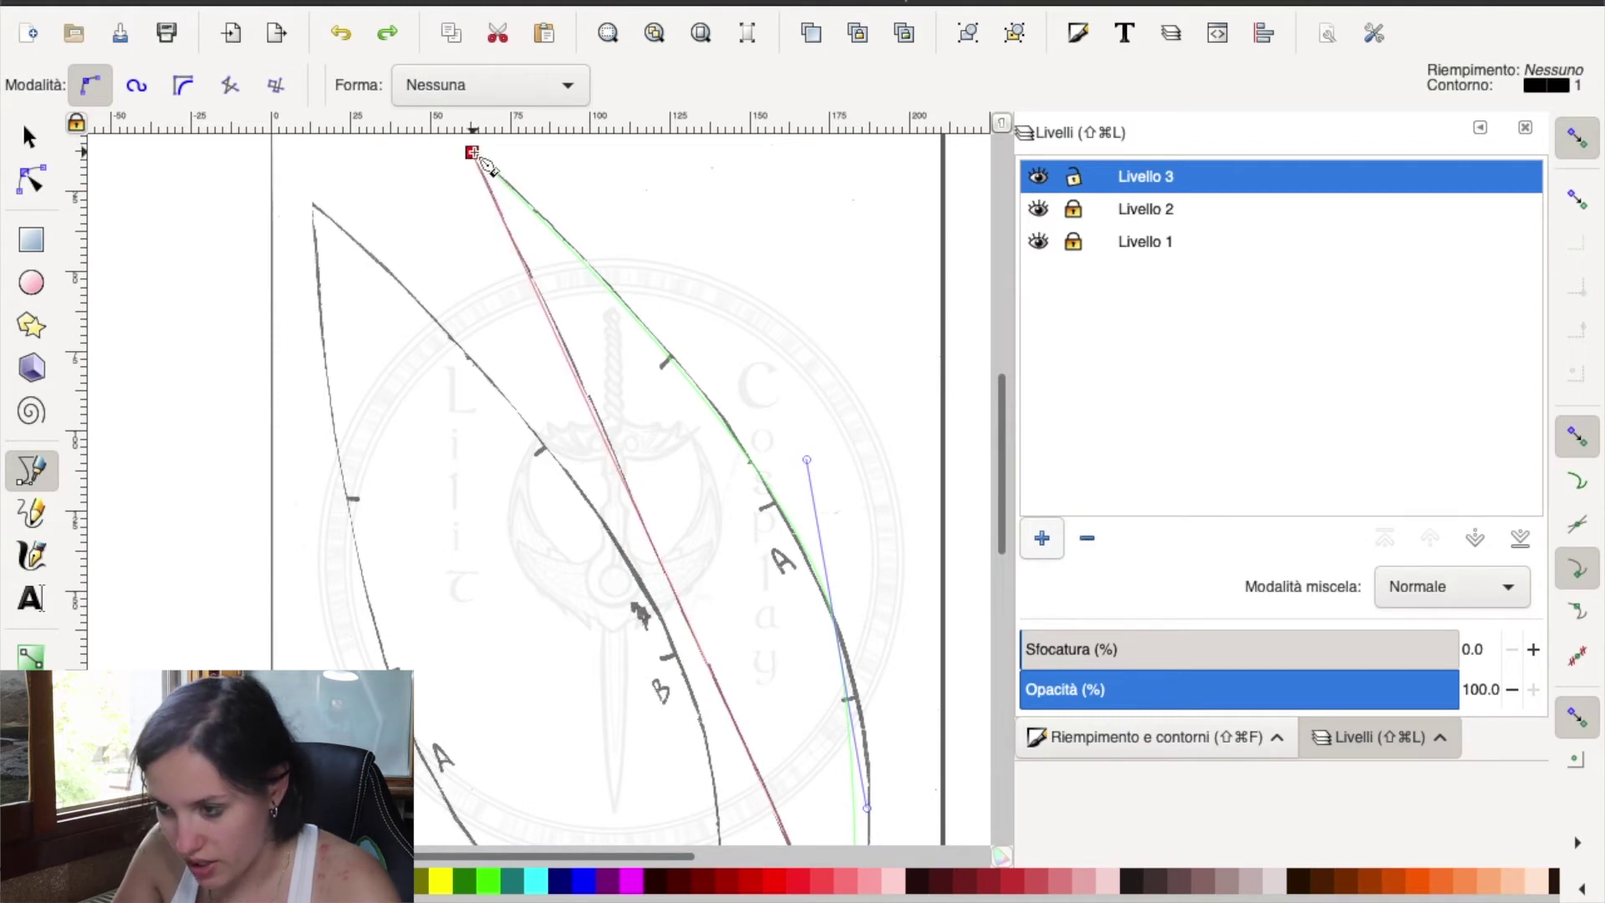
left_click(472, 153)
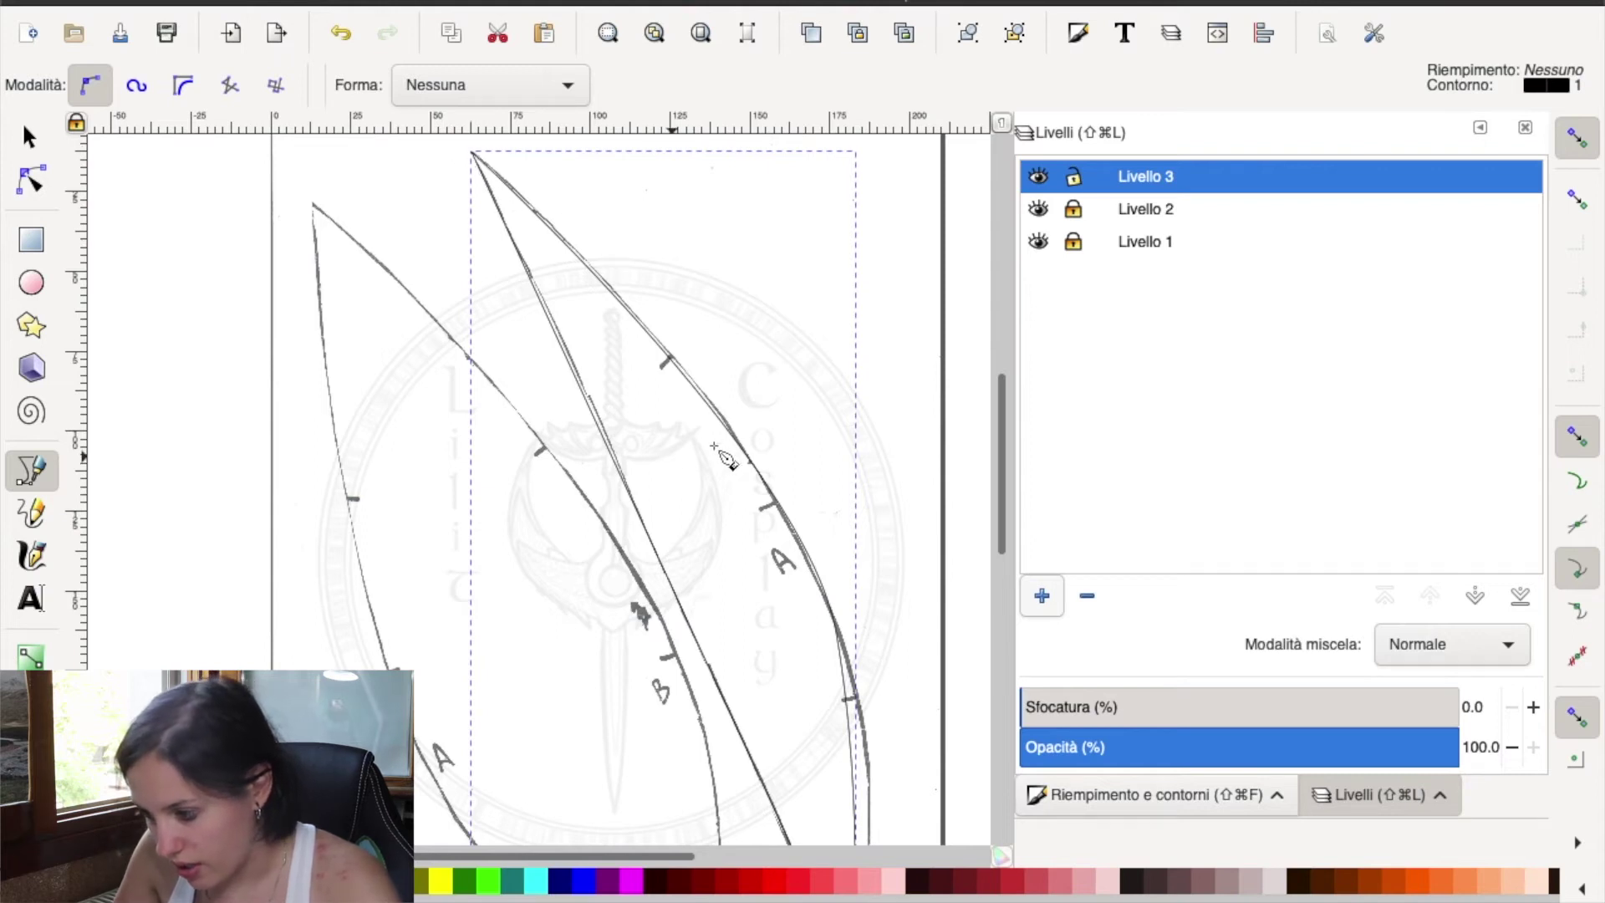
scroll(730, 456, "down", 2)
scroll(853, 531, "down", 1)
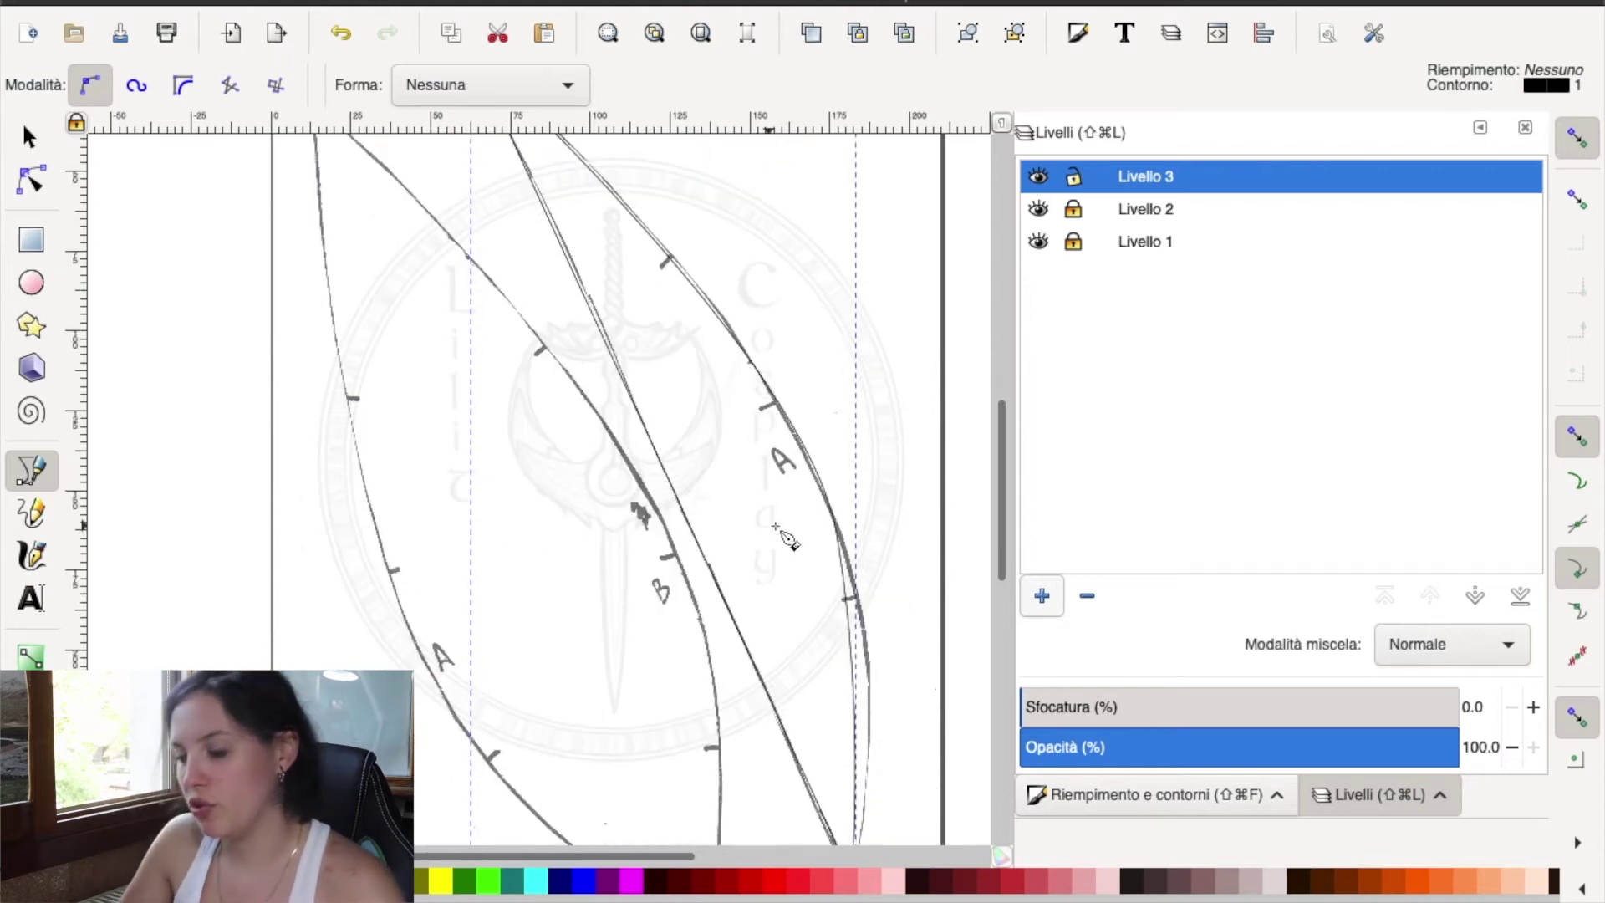
scroll(824, 541, "down", 2)
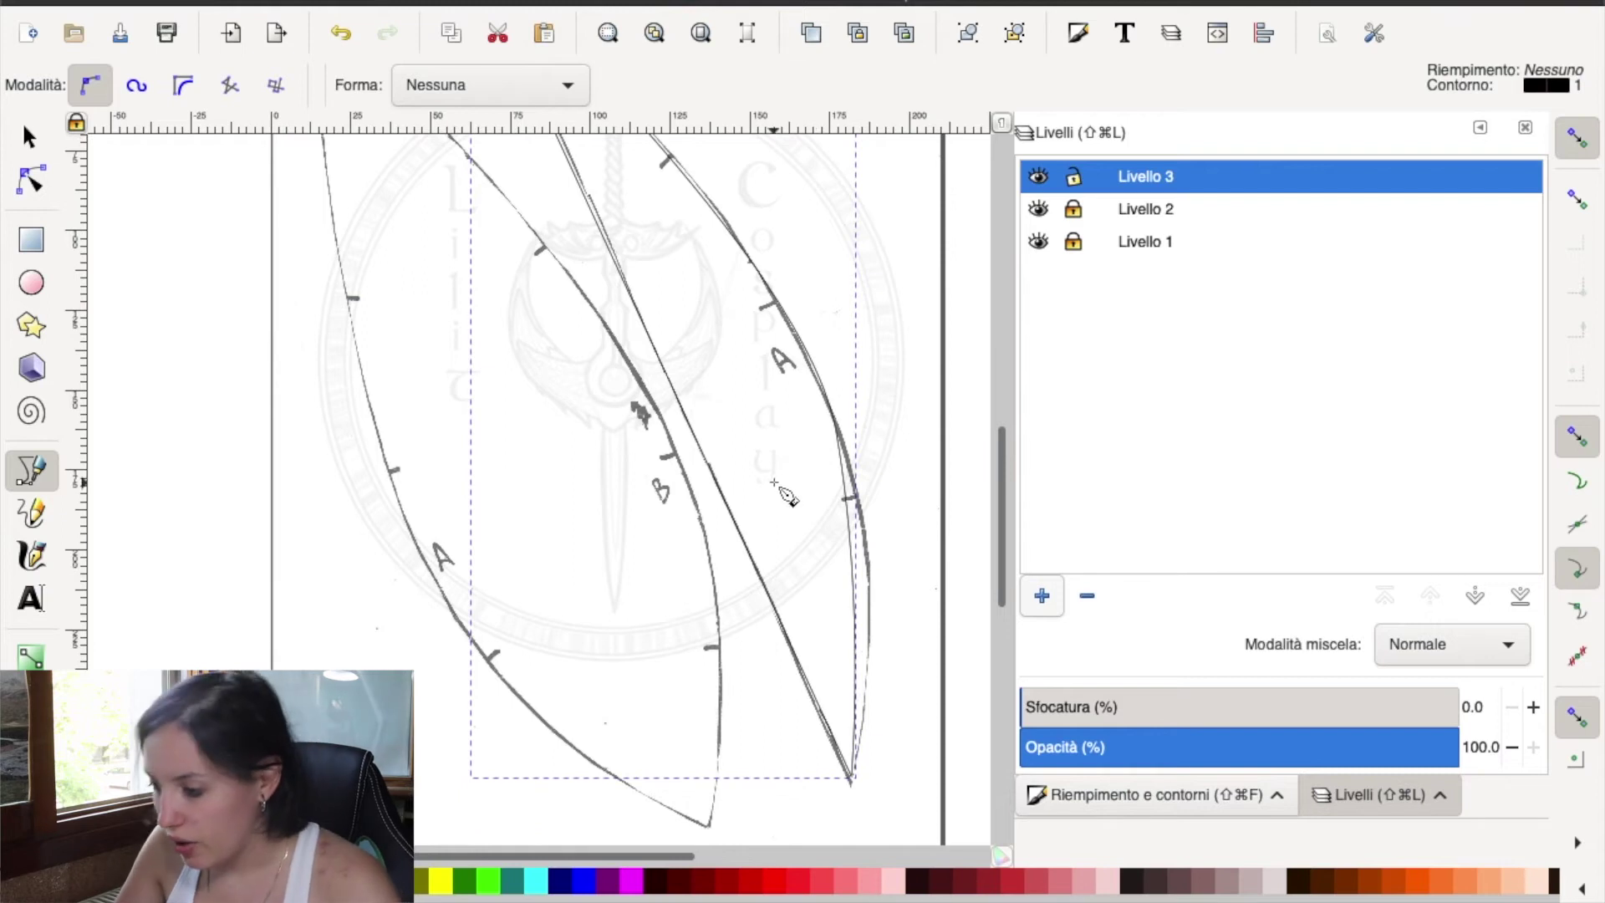
scroll(878, 506, "down", 2)
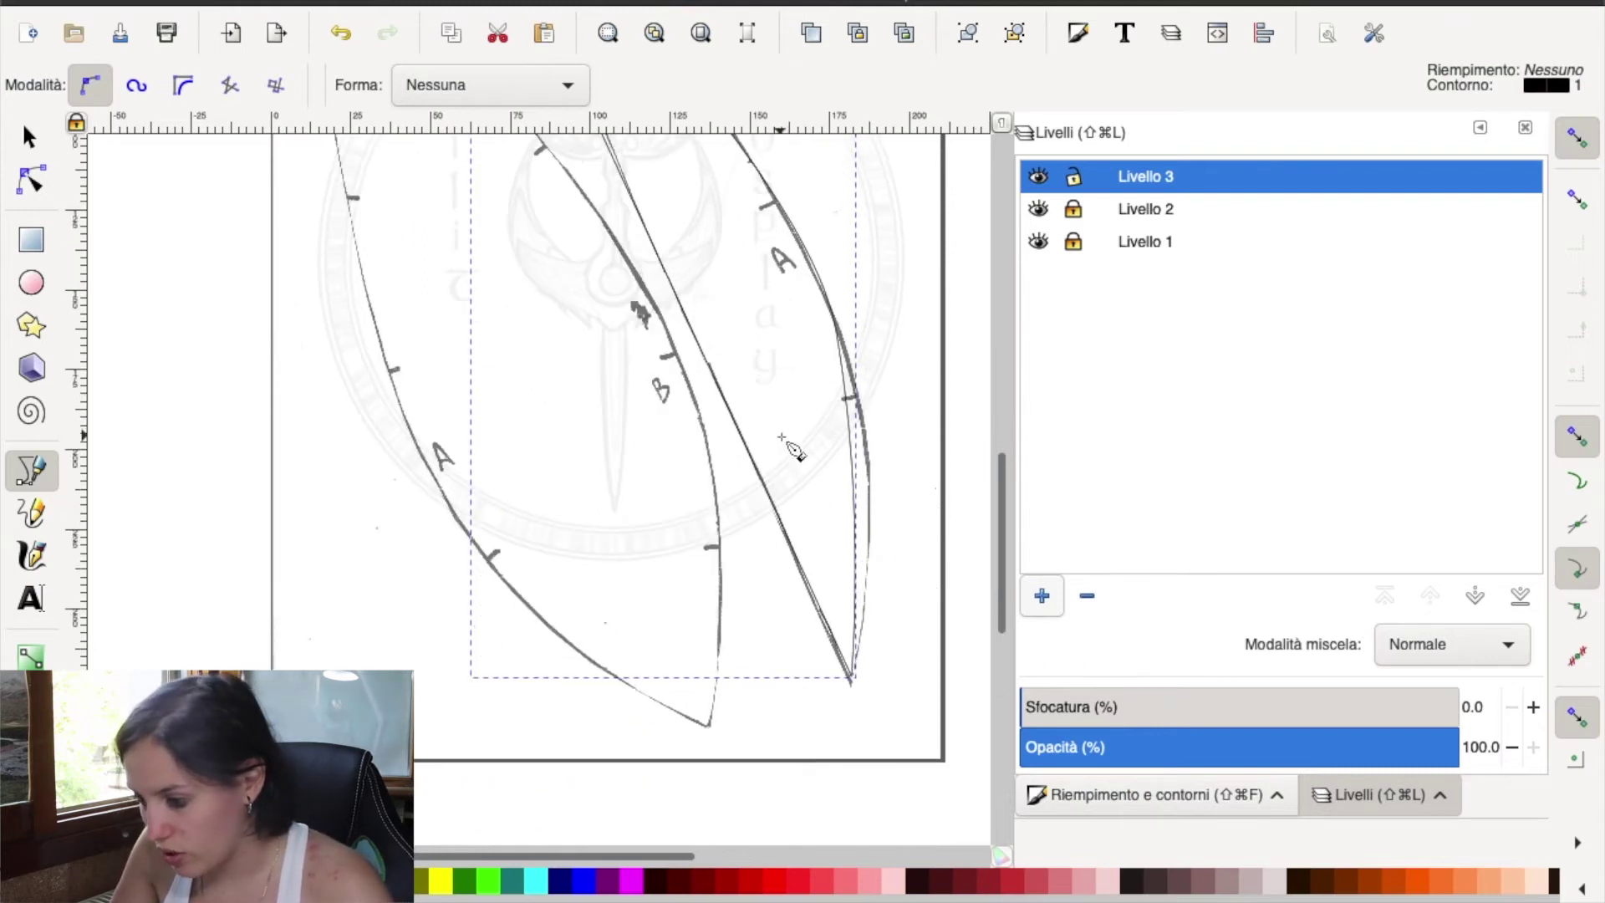
scroll(867, 531, "up", 1)
scroll(865, 527, "up", 1)
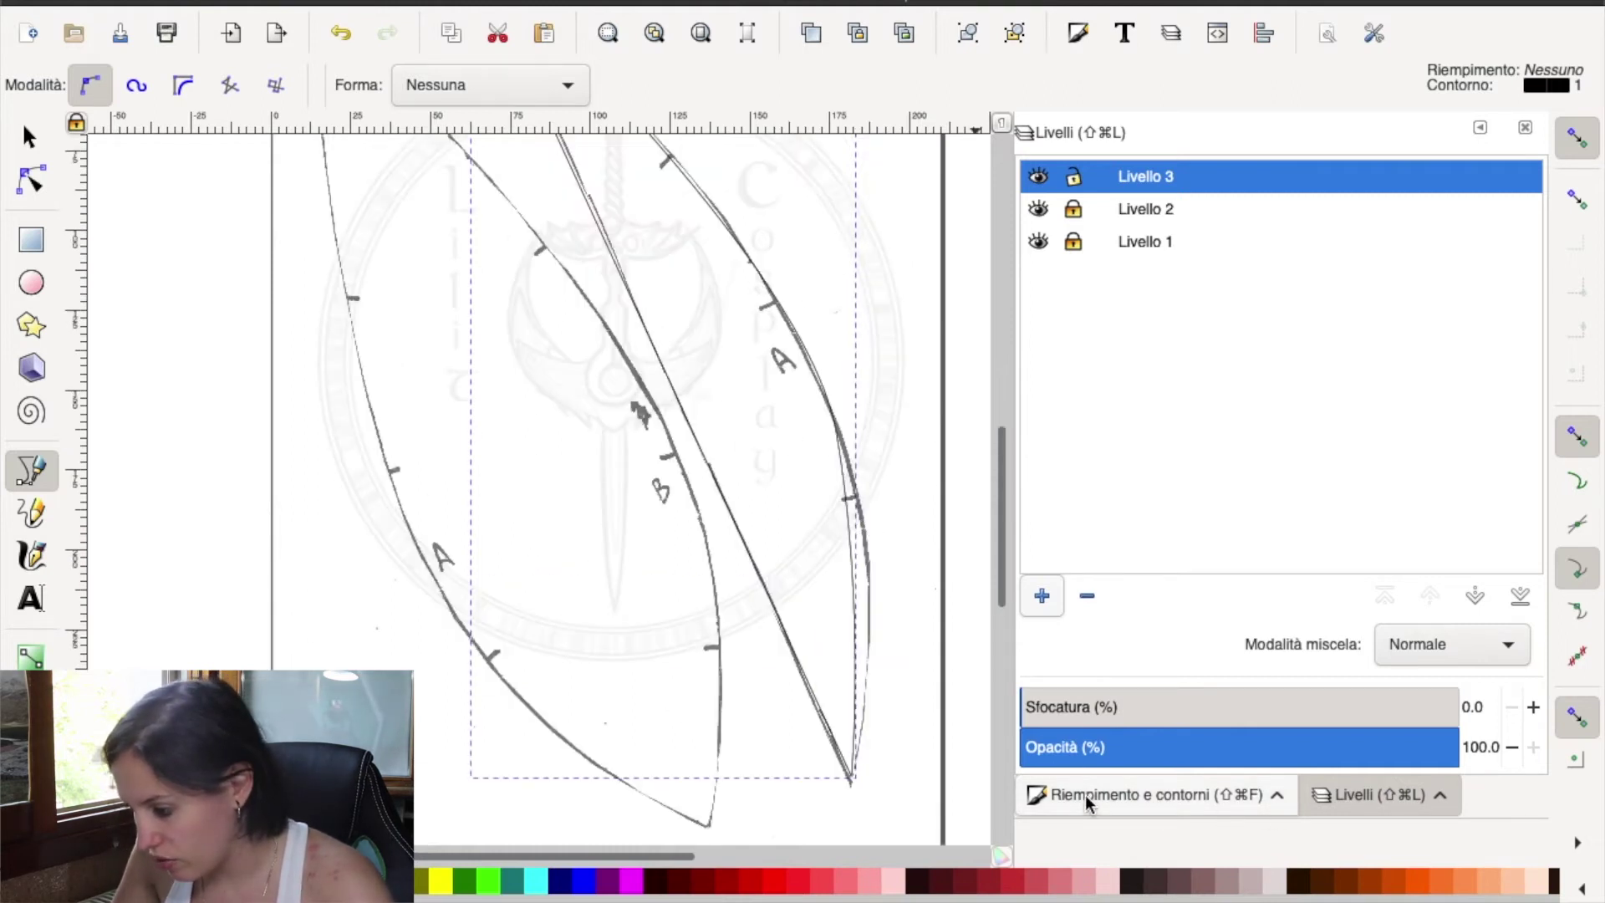
- Set the right leaf outline's stroke width to 3 px in Fill and Stroke
left_click(1135, 793)
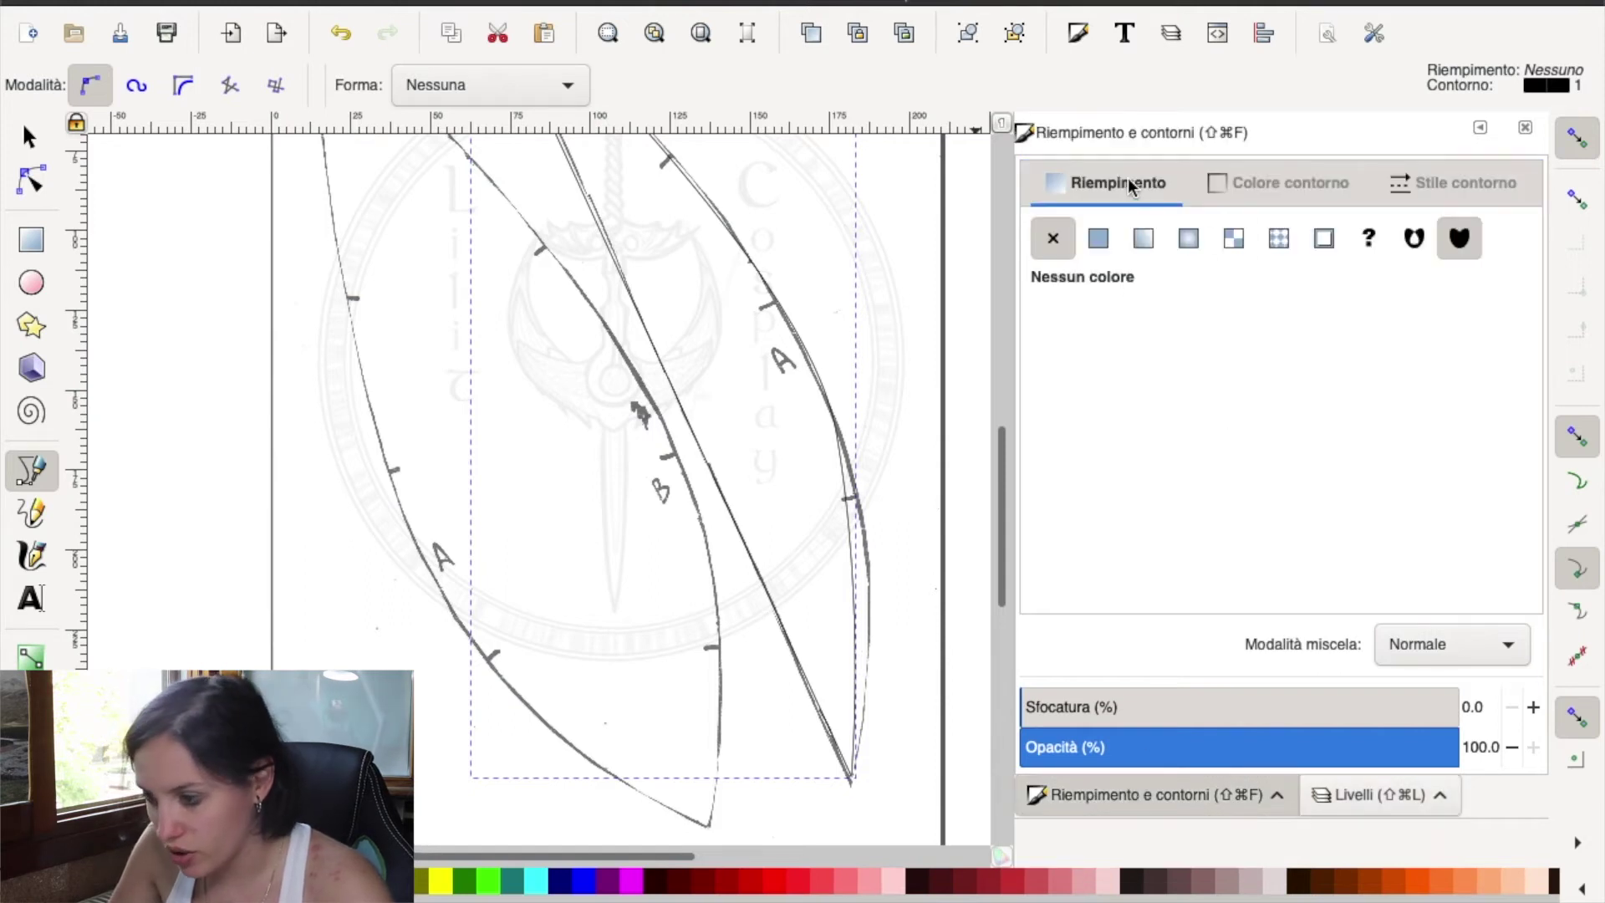
left_click(1457, 180)
left_click(1283, 237)
left_click(1266, 178)
type("3")
key("Return")
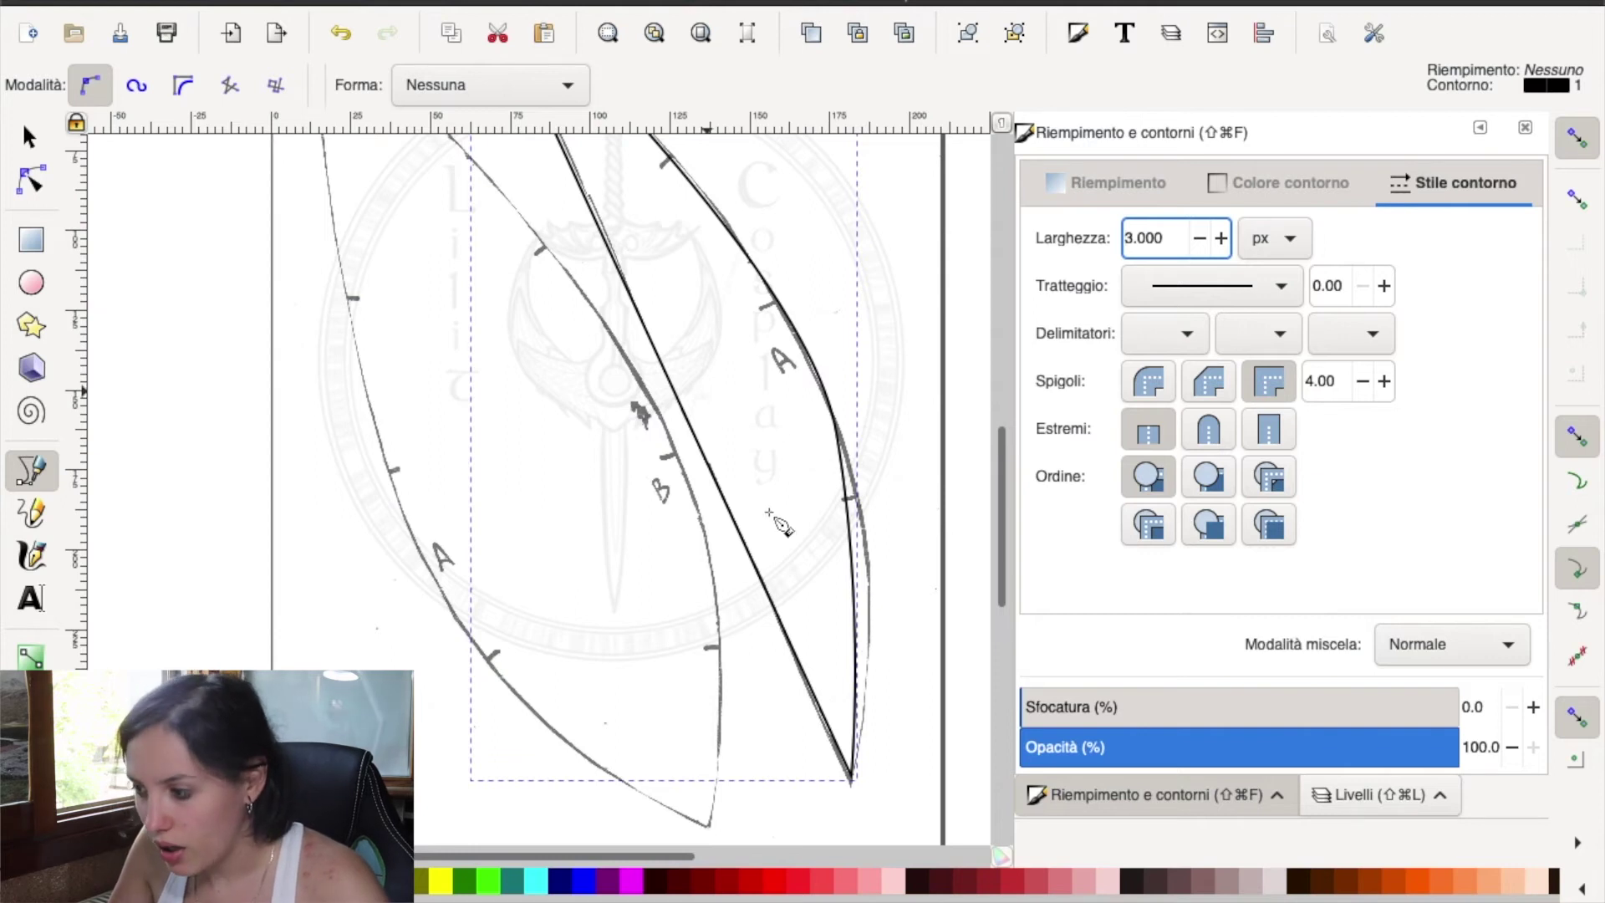
- Keep the outline's dash style as a solid line
scroll(773, 317, "up", 2)
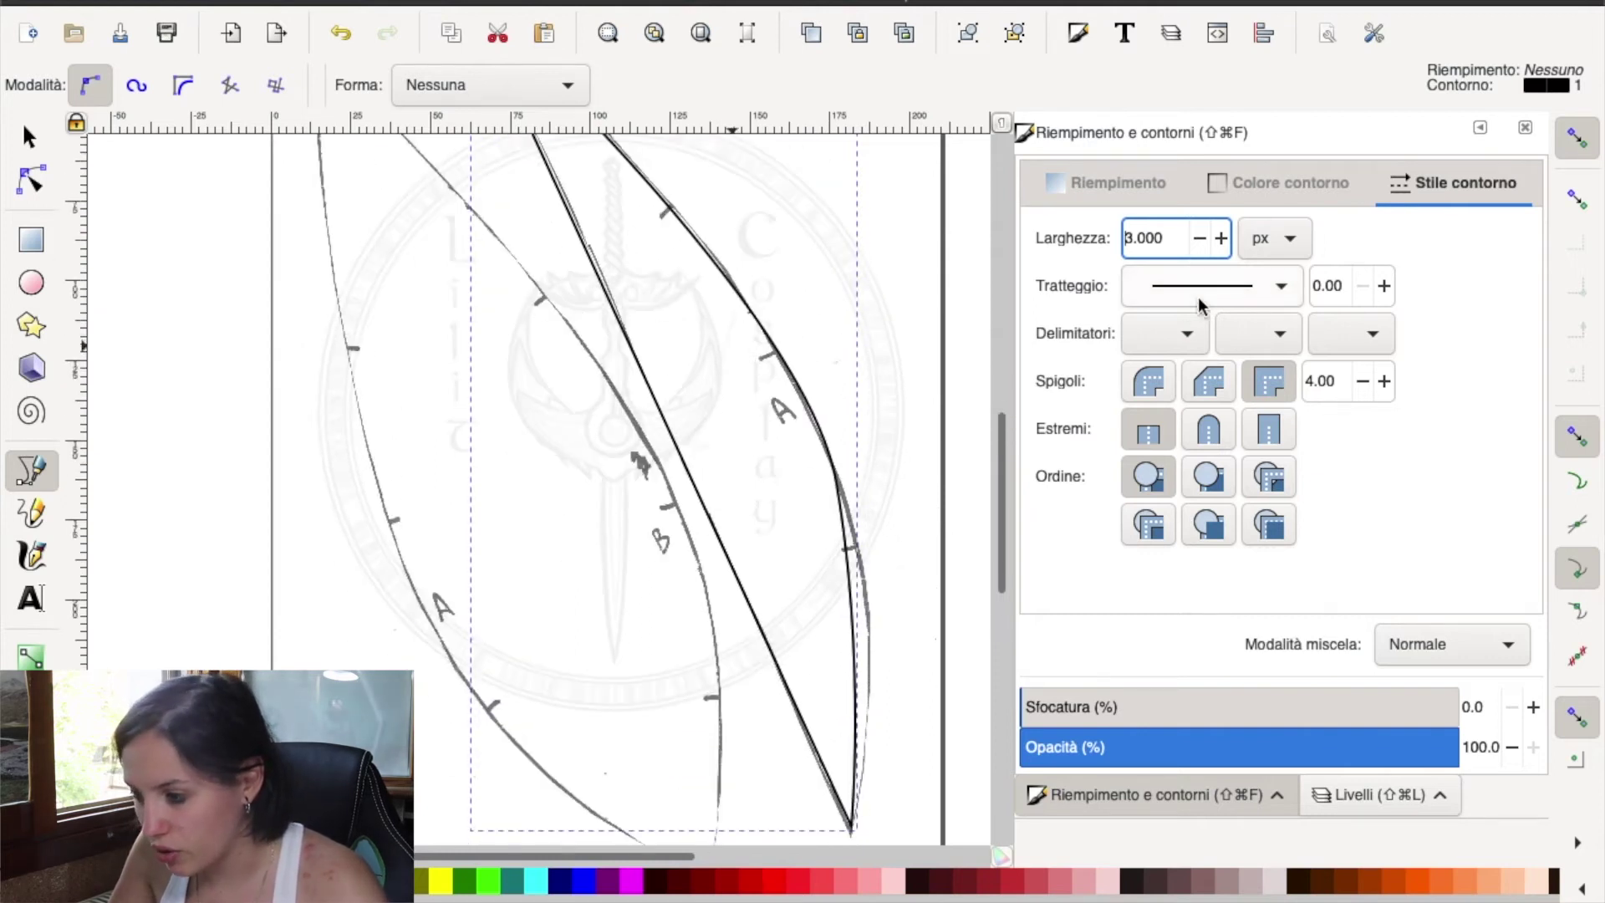
left_click(1197, 298)
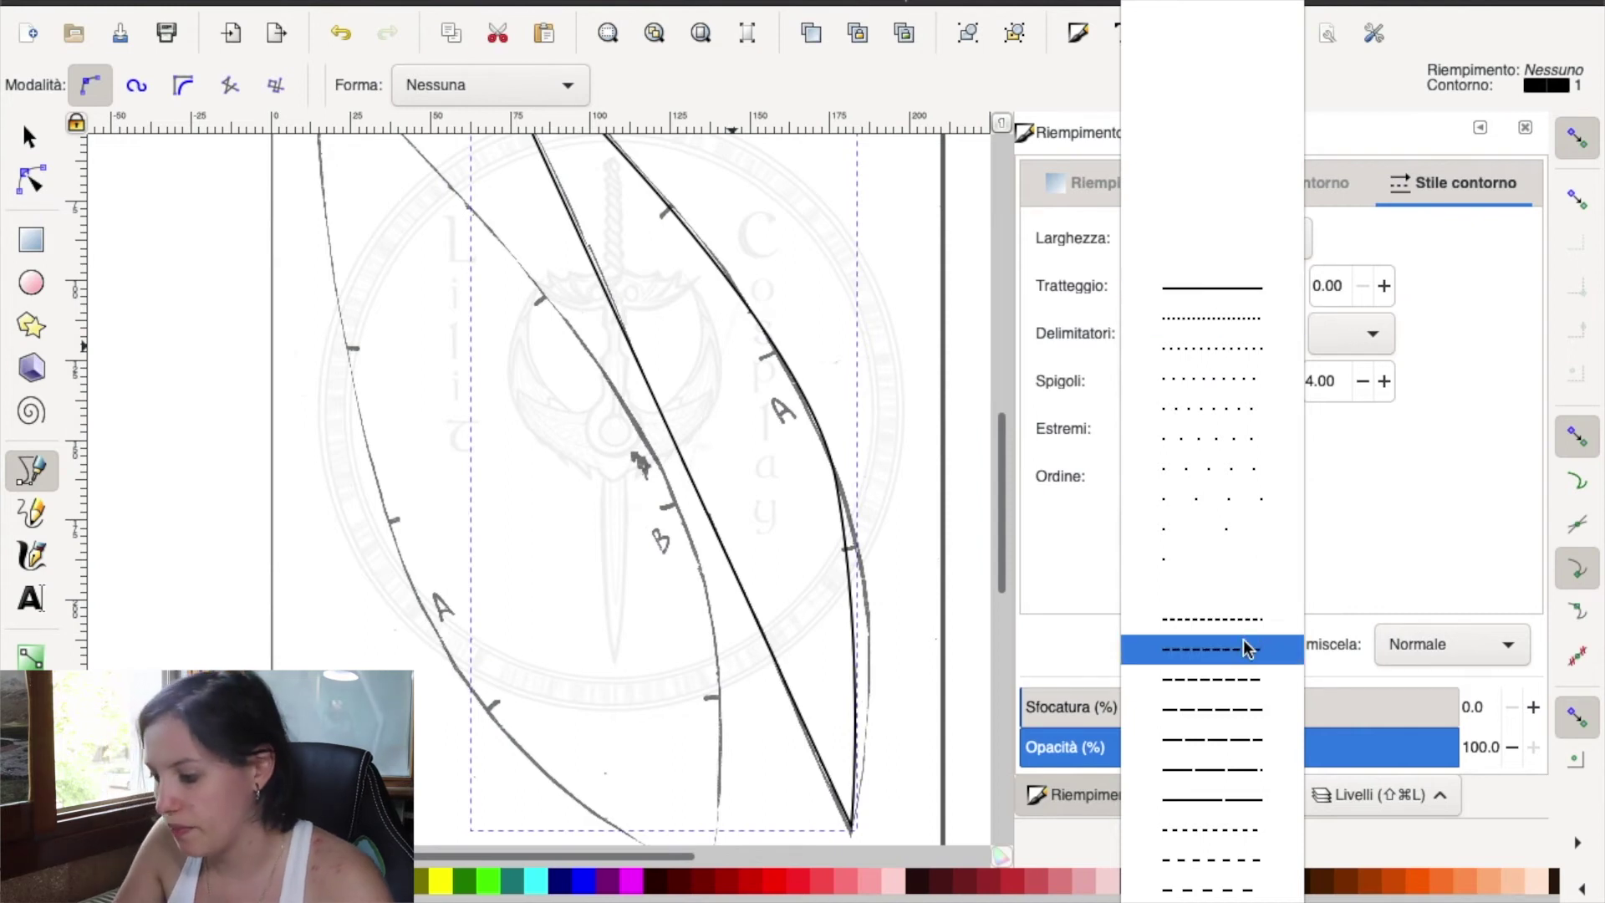
scroll(1218, 466, "down", 2)
scroll(930, 466, "up", 3)
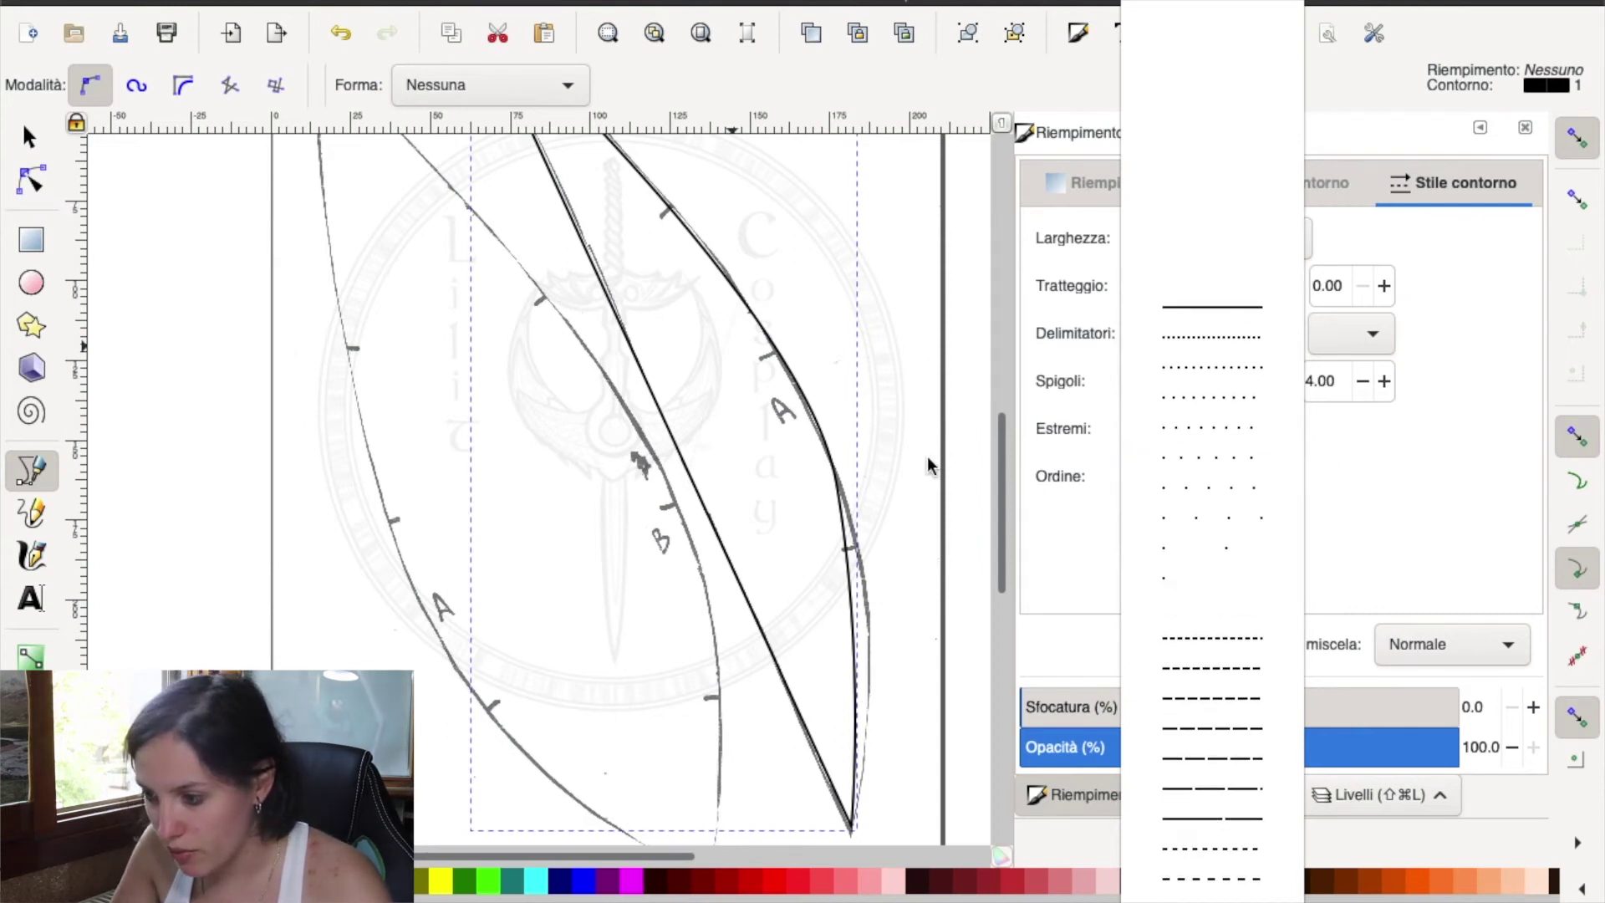
left_click(832, 343)
scroll(794, 352, "up", 2)
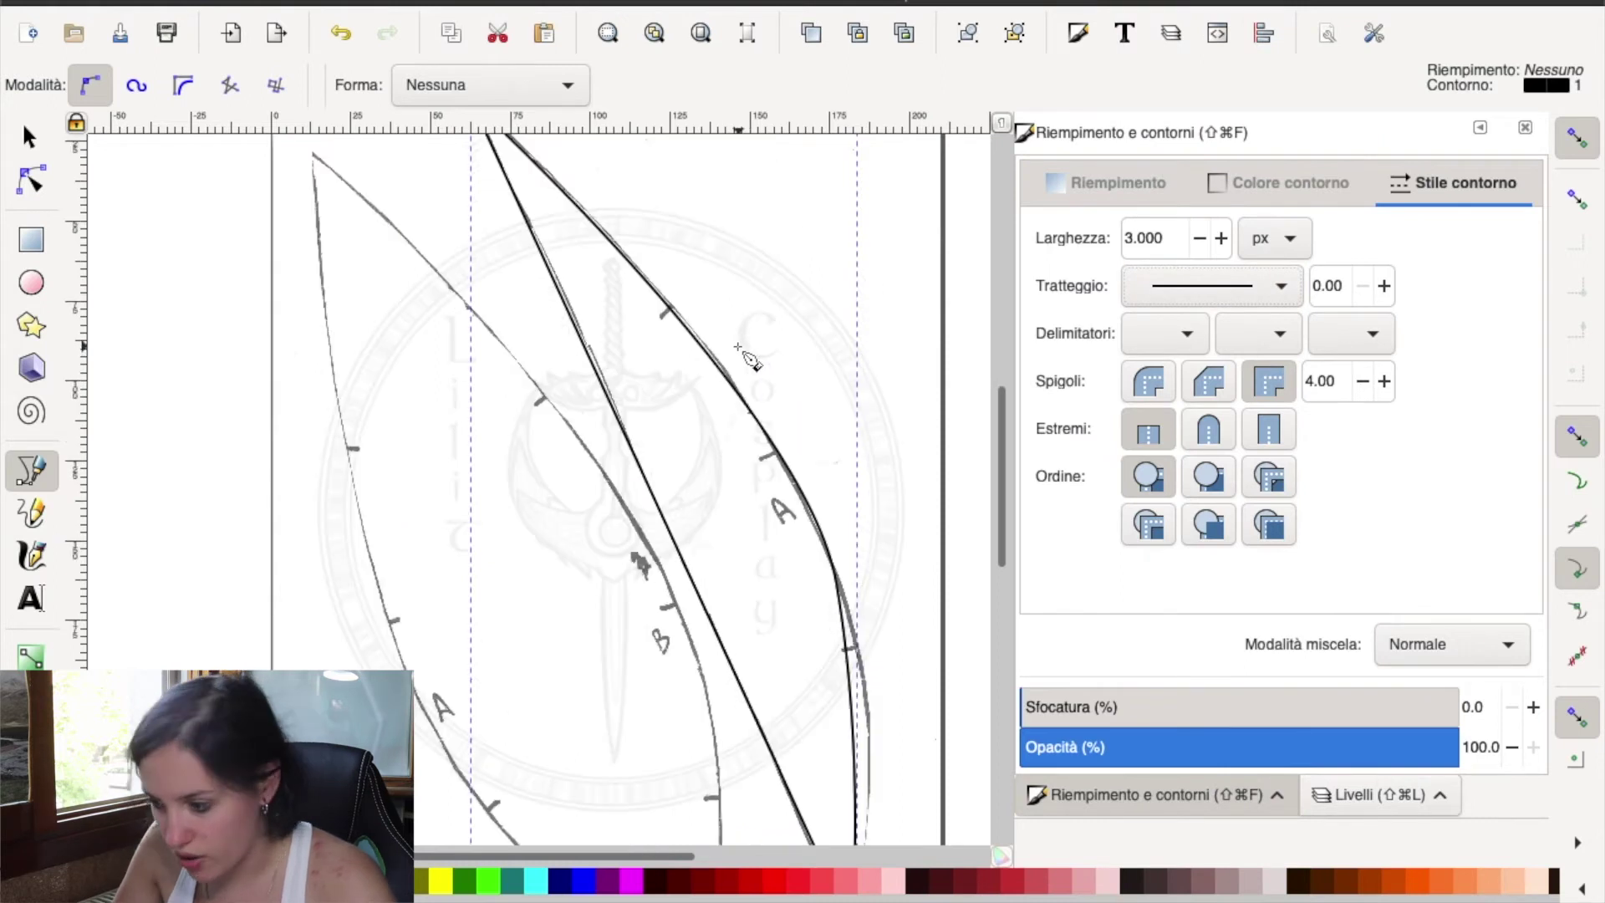
scroll(763, 360, "up", 1)
scroll(653, 464, "down", 3)
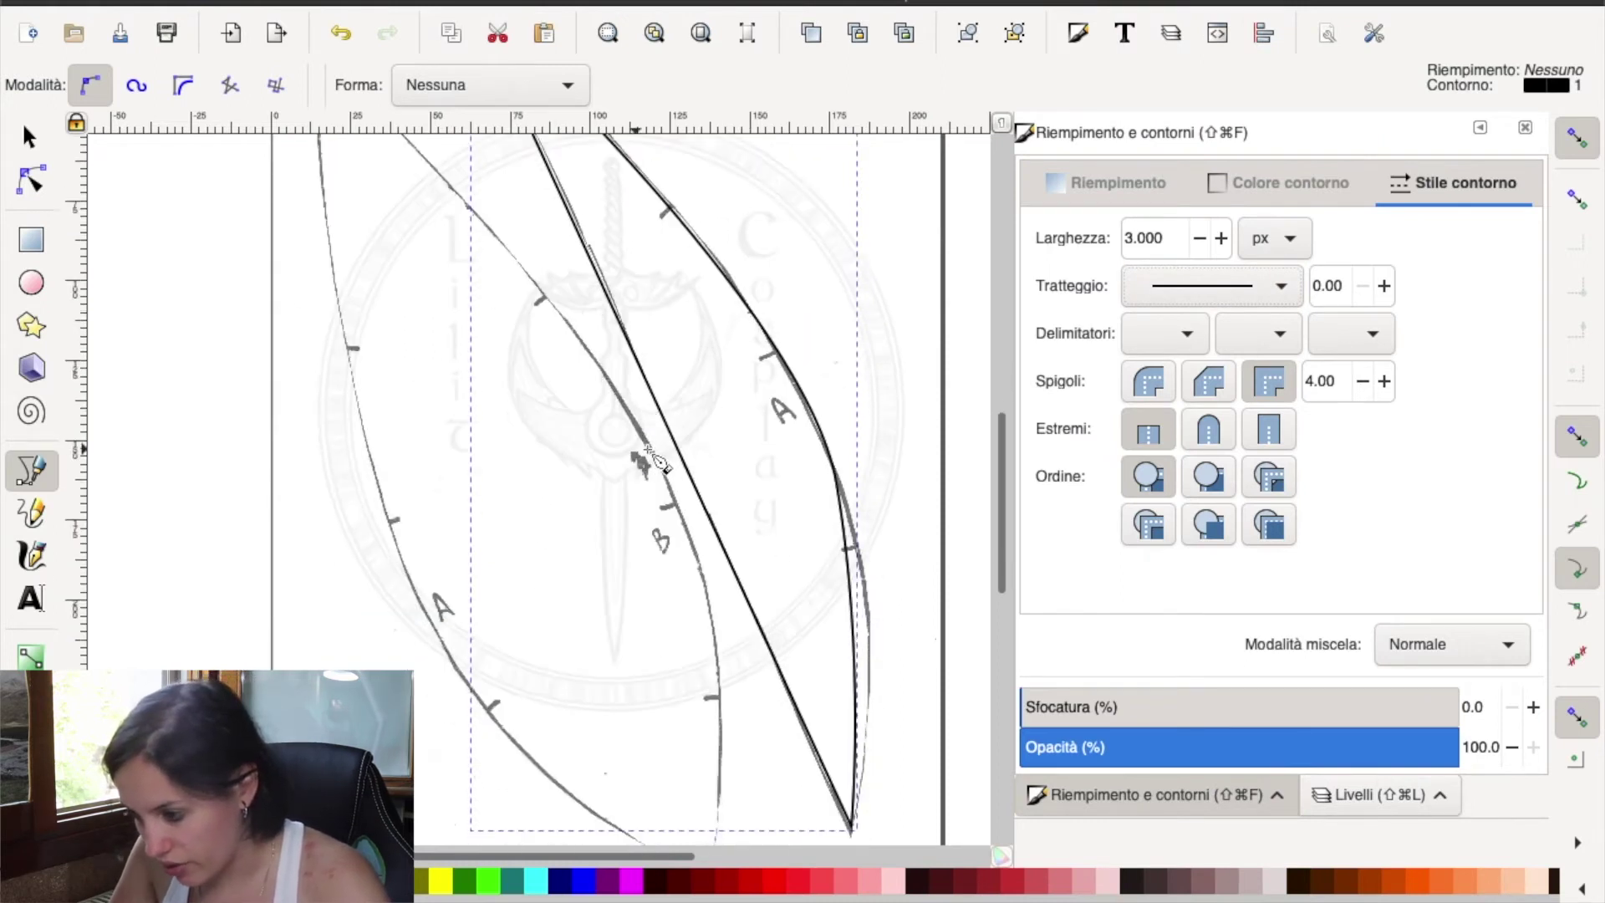
scroll(811, 589, "down", 2)
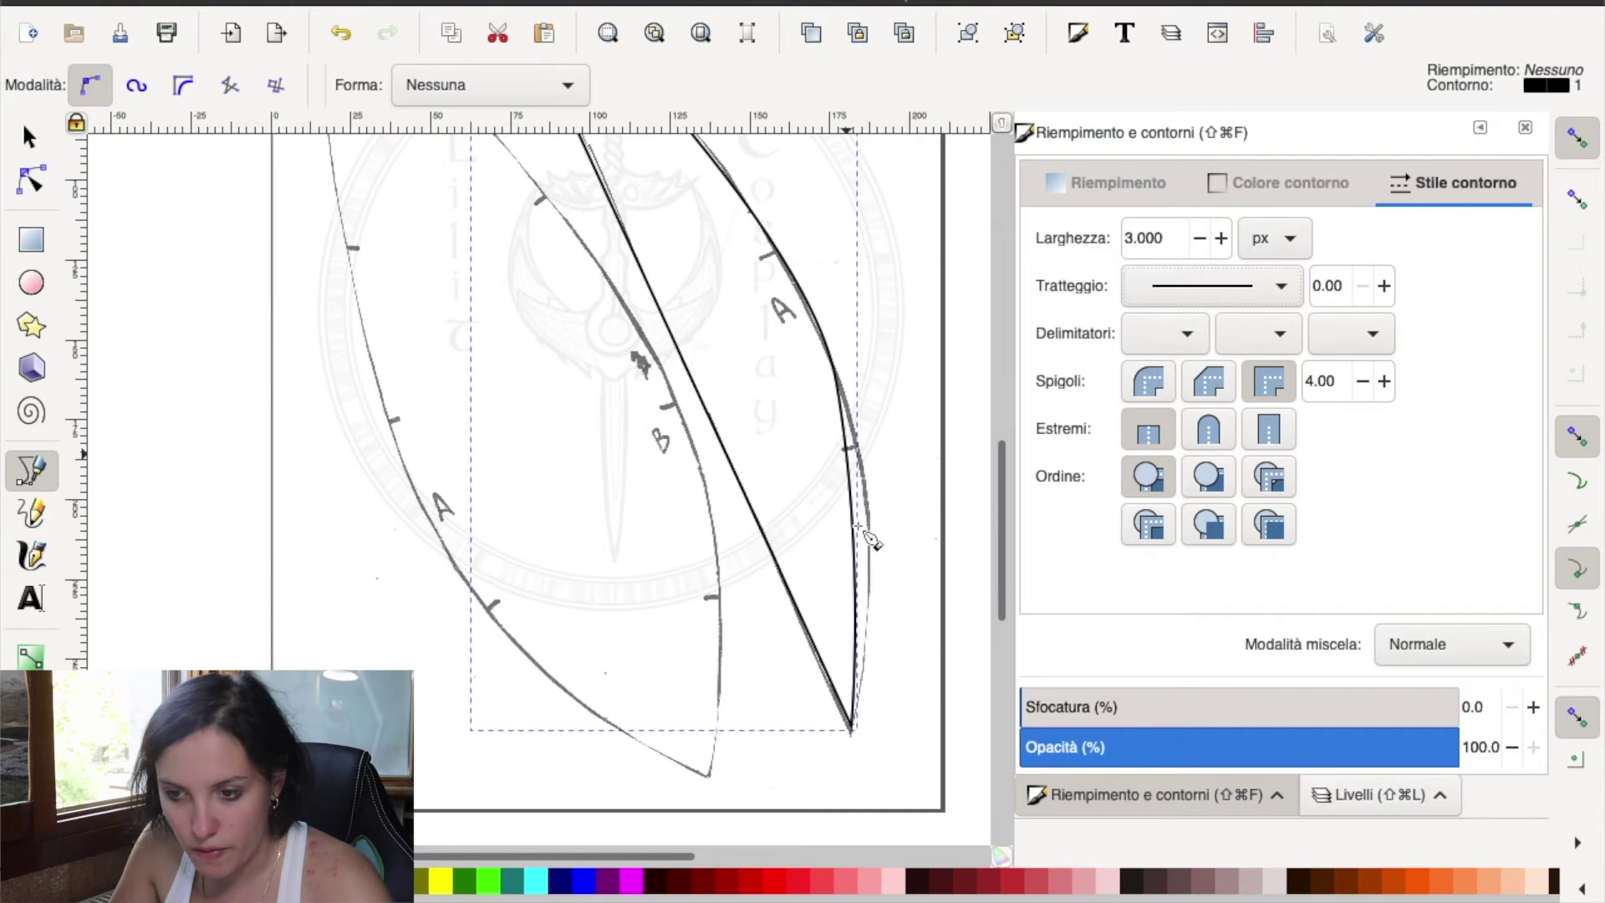
- Pull the bottom tip node onto the sketch's point and fit the lower curve
left_click(31, 178)
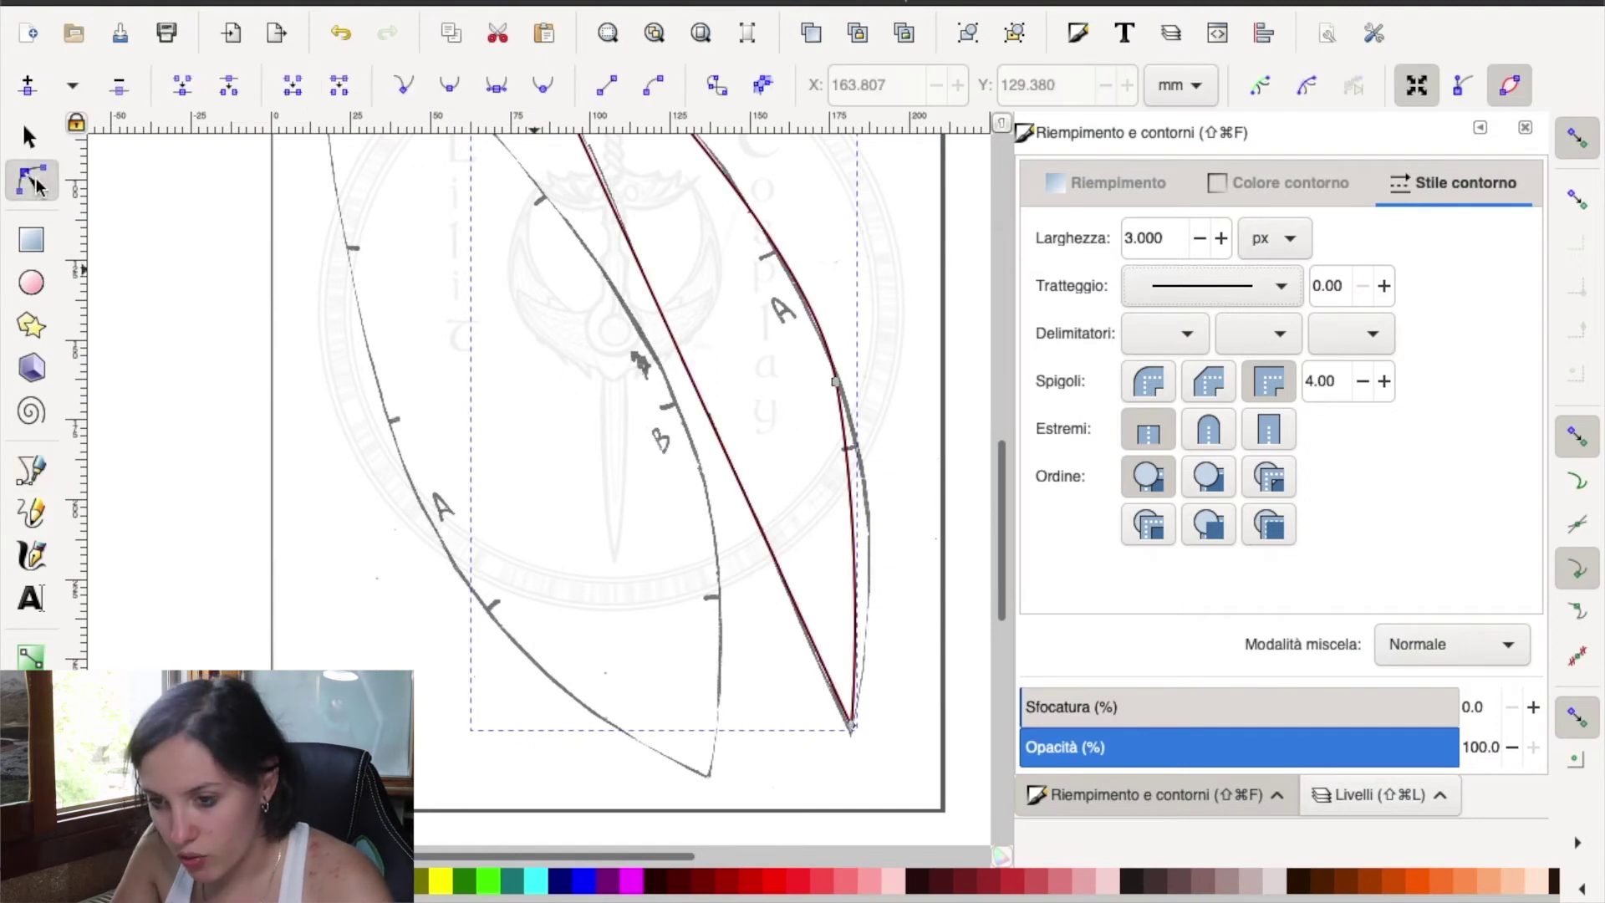
scroll(855, 788, "up", 1)
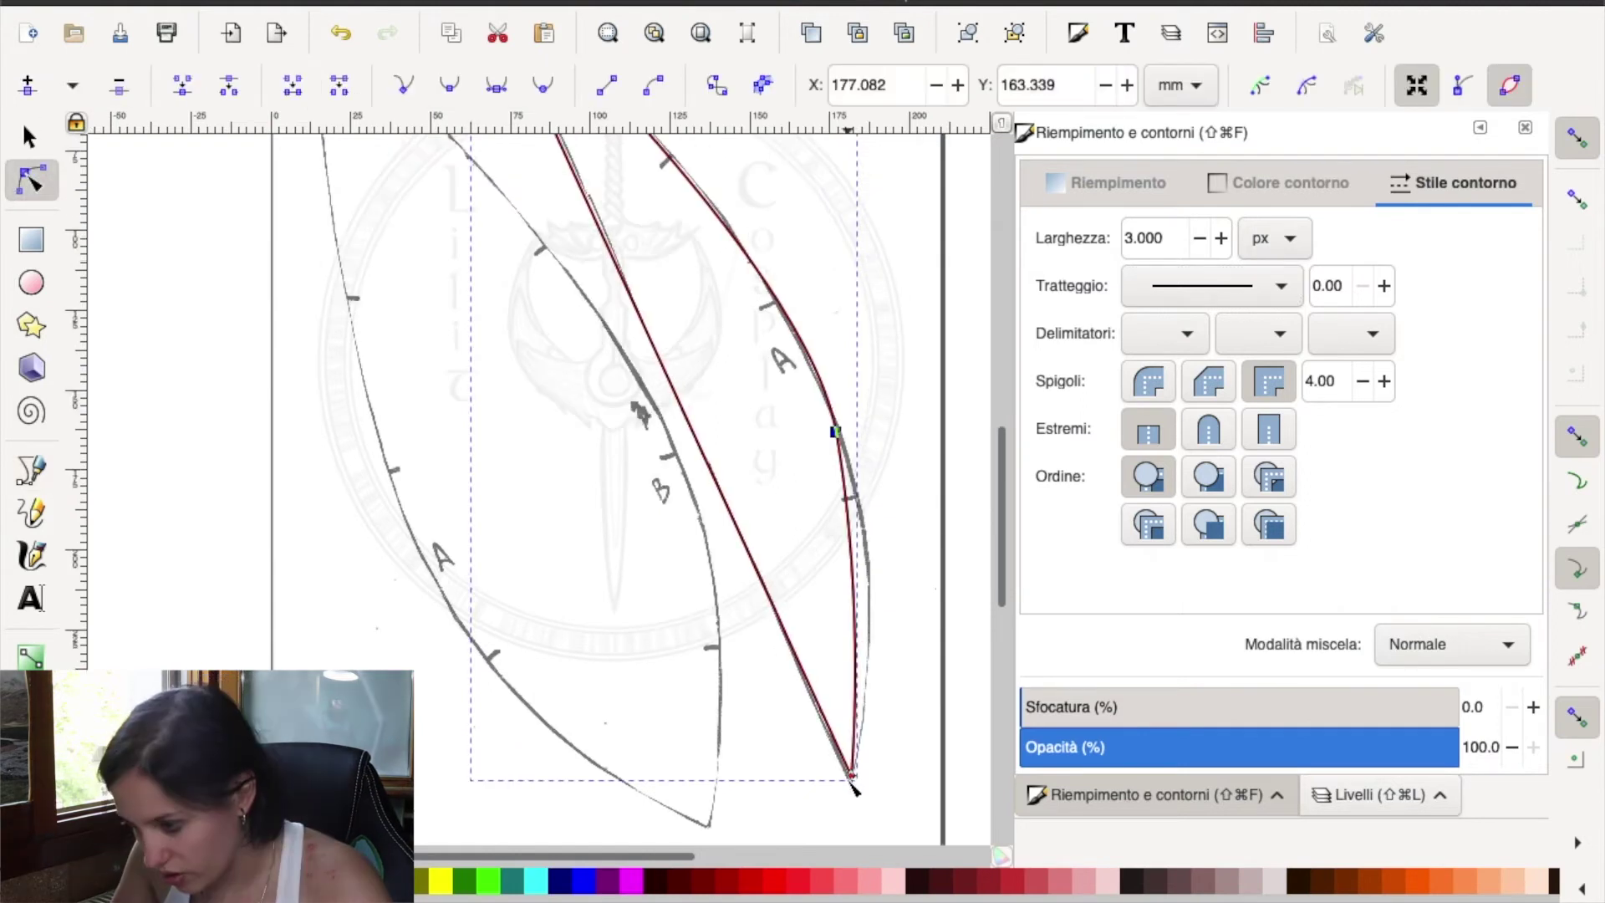
left_click_drag(851, 779, 851, 786)
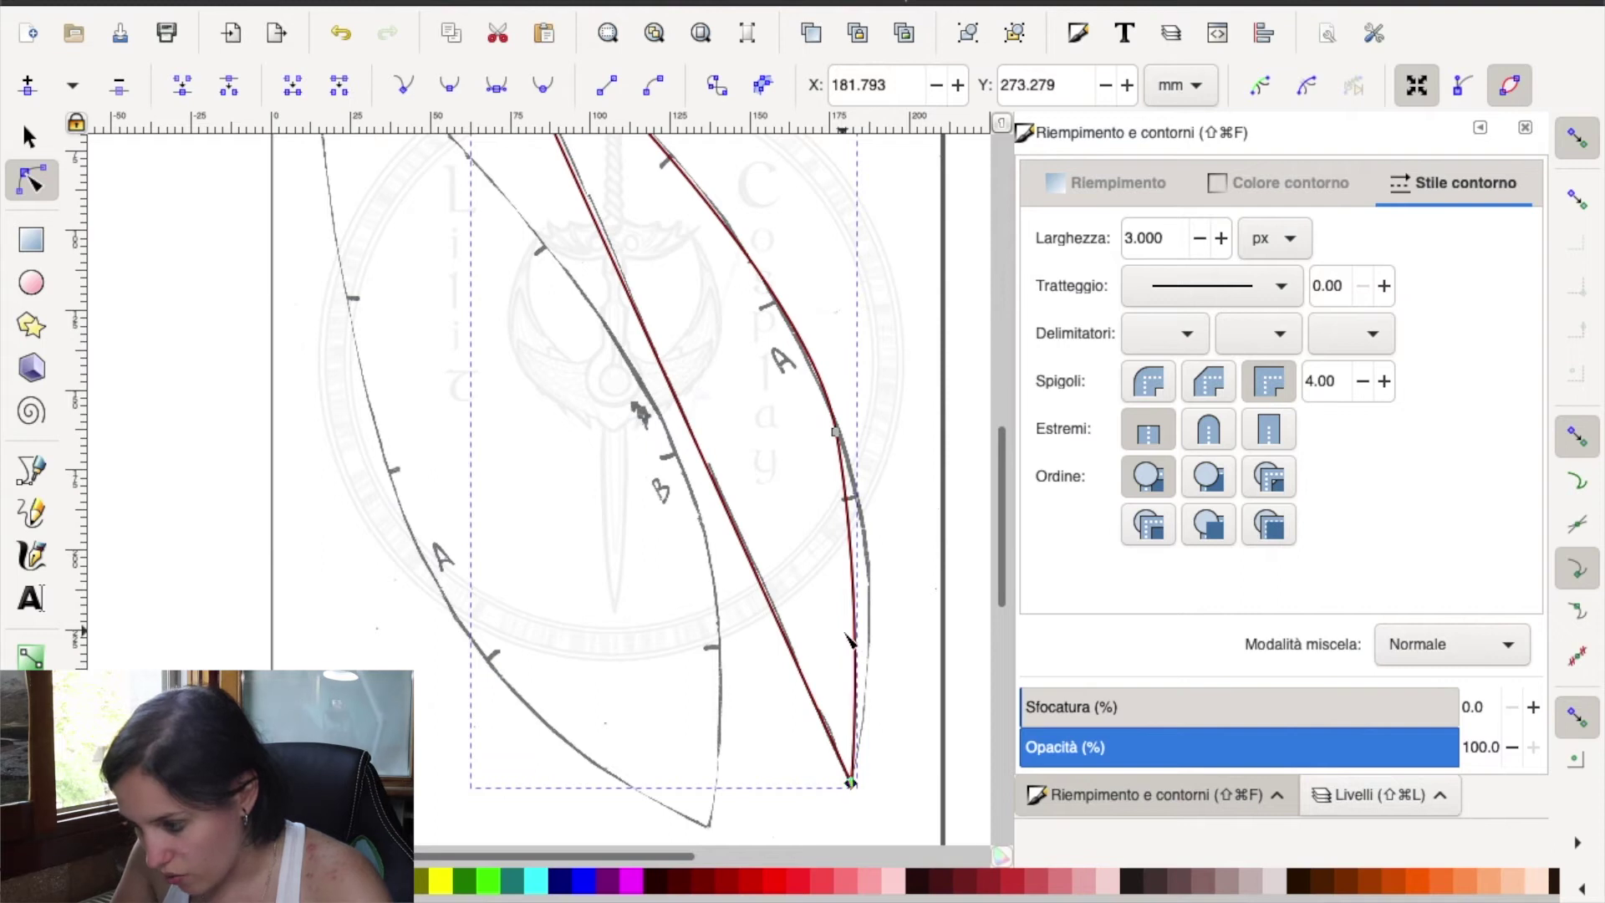
left_click_drag(854, 622, 862, 623)
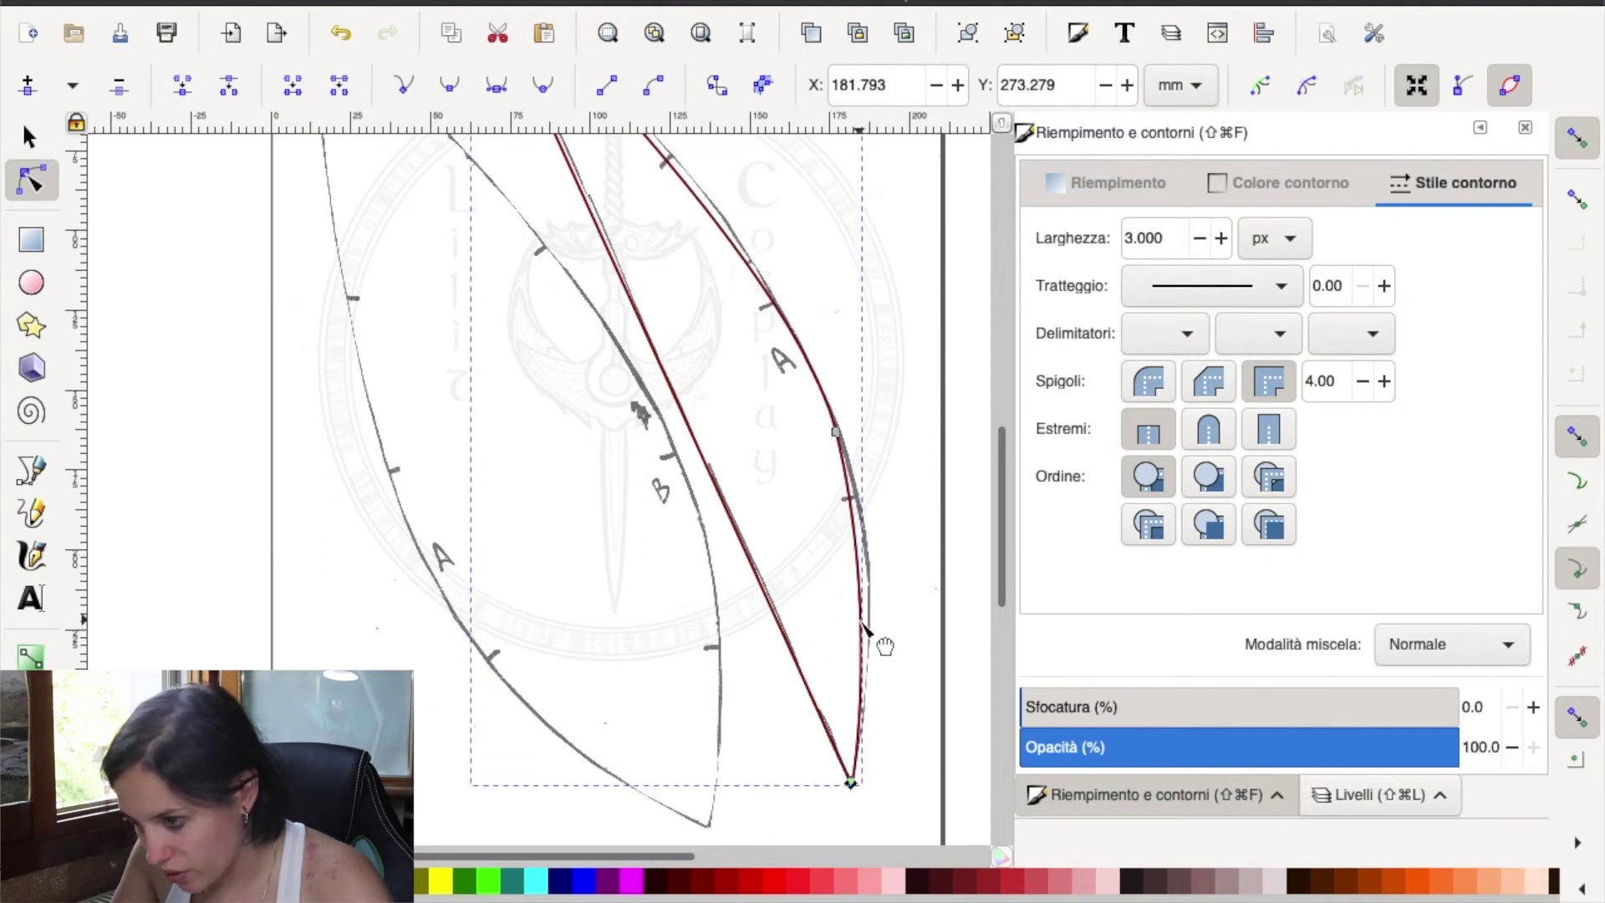
left_click_drag(858, 623, 855, 624)
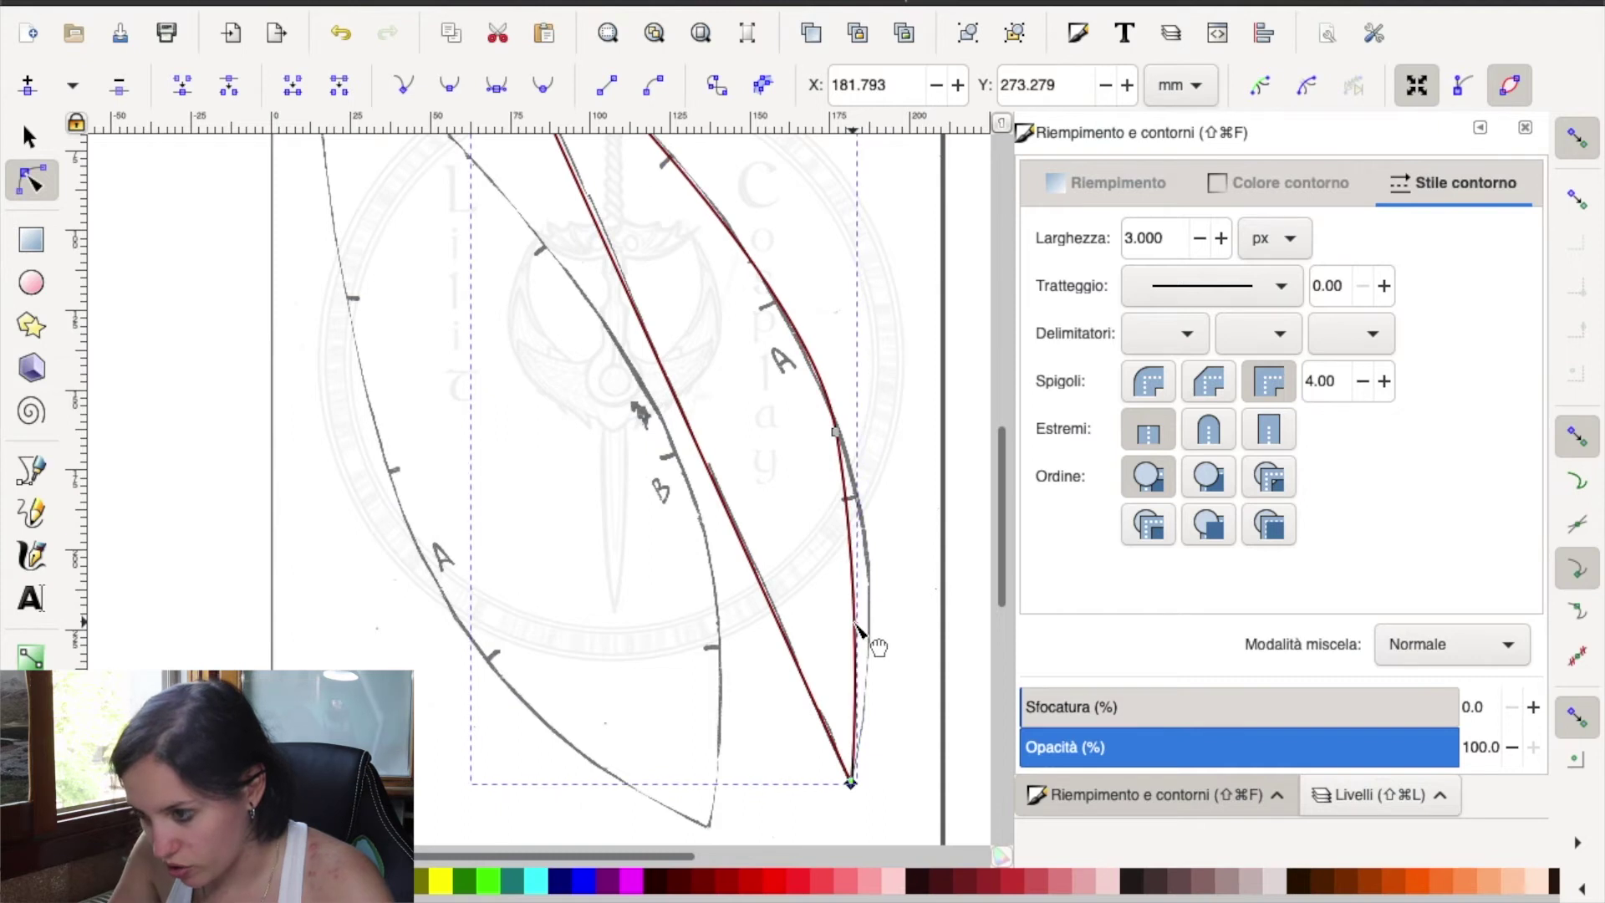
- Delete the extra node midway along the curve so it smooths out
scroll(786, 327, "up", 2)
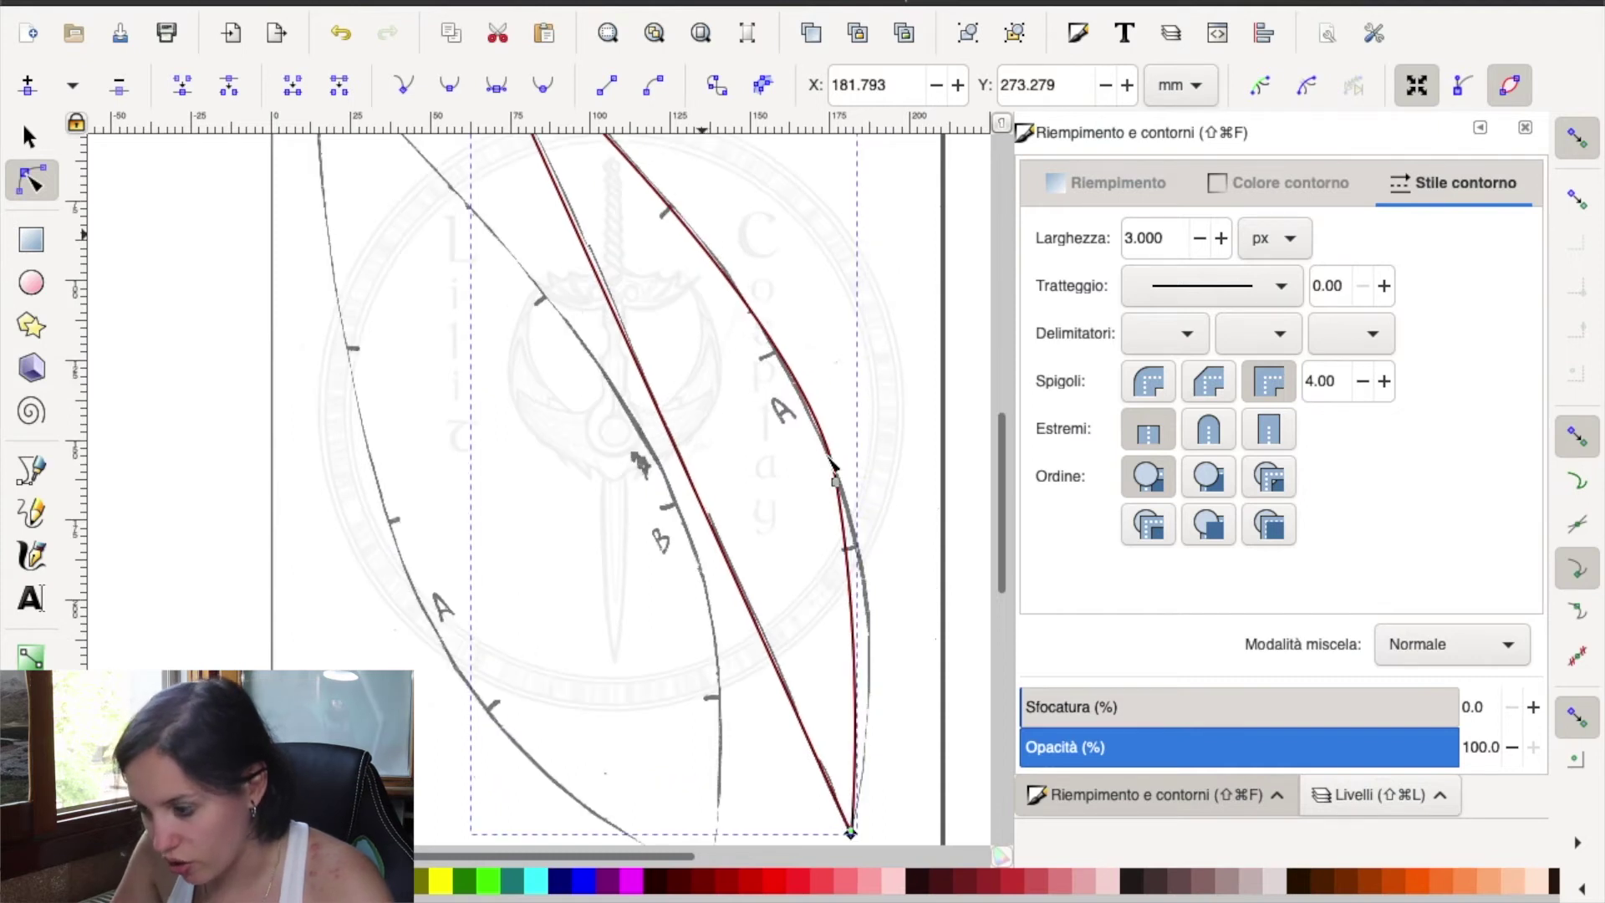
left_click(835, 483)
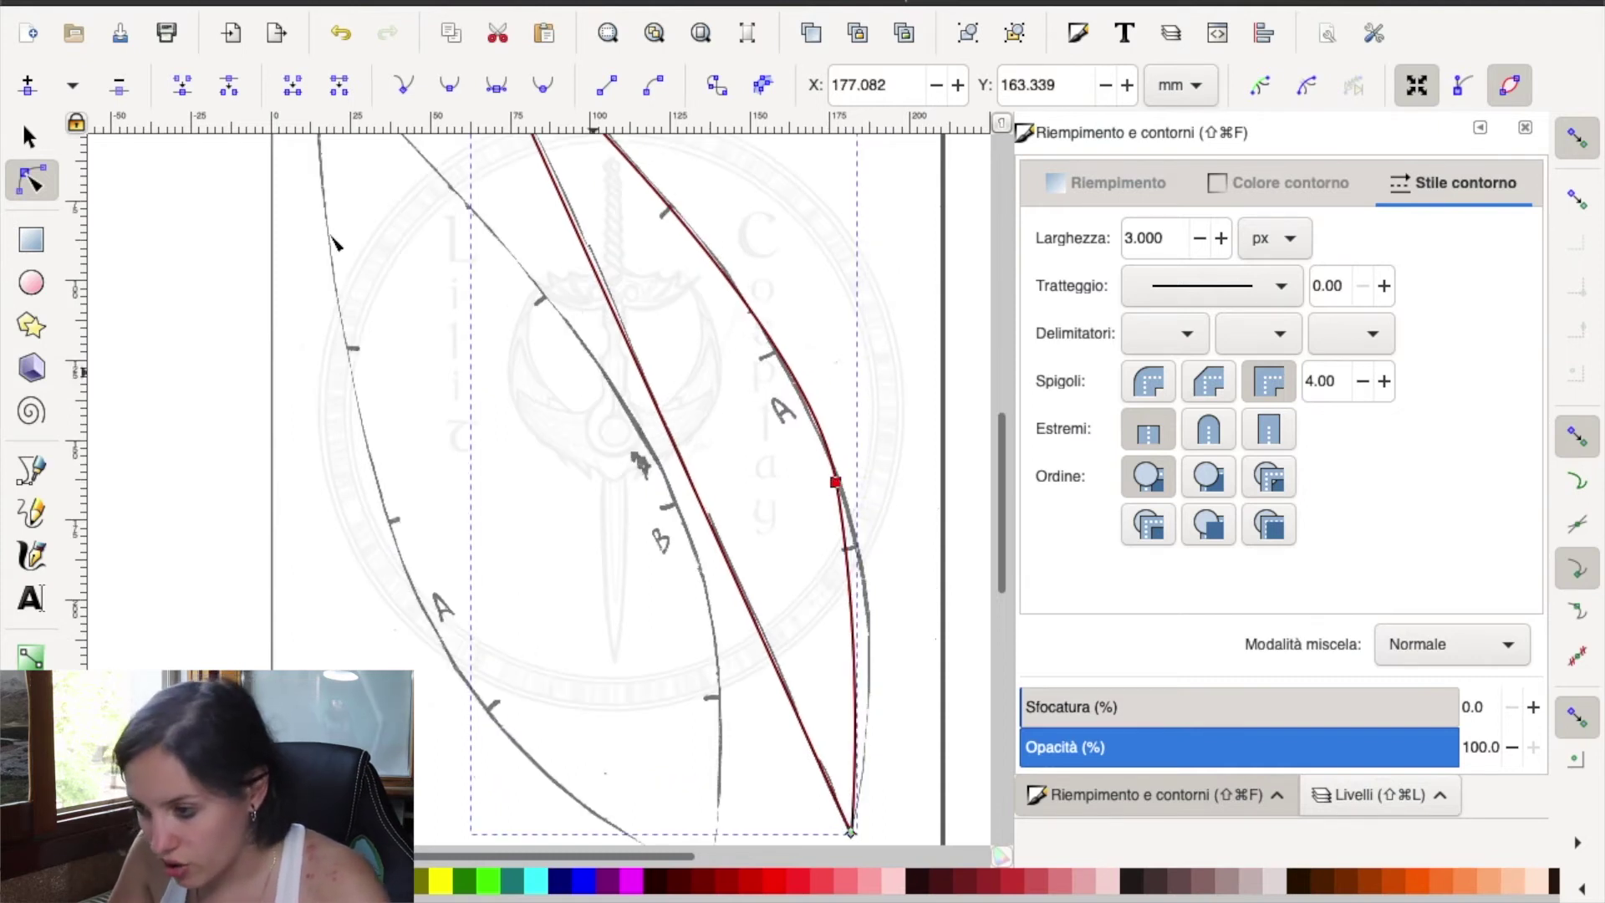
scroll(813, 494, "up", 3)
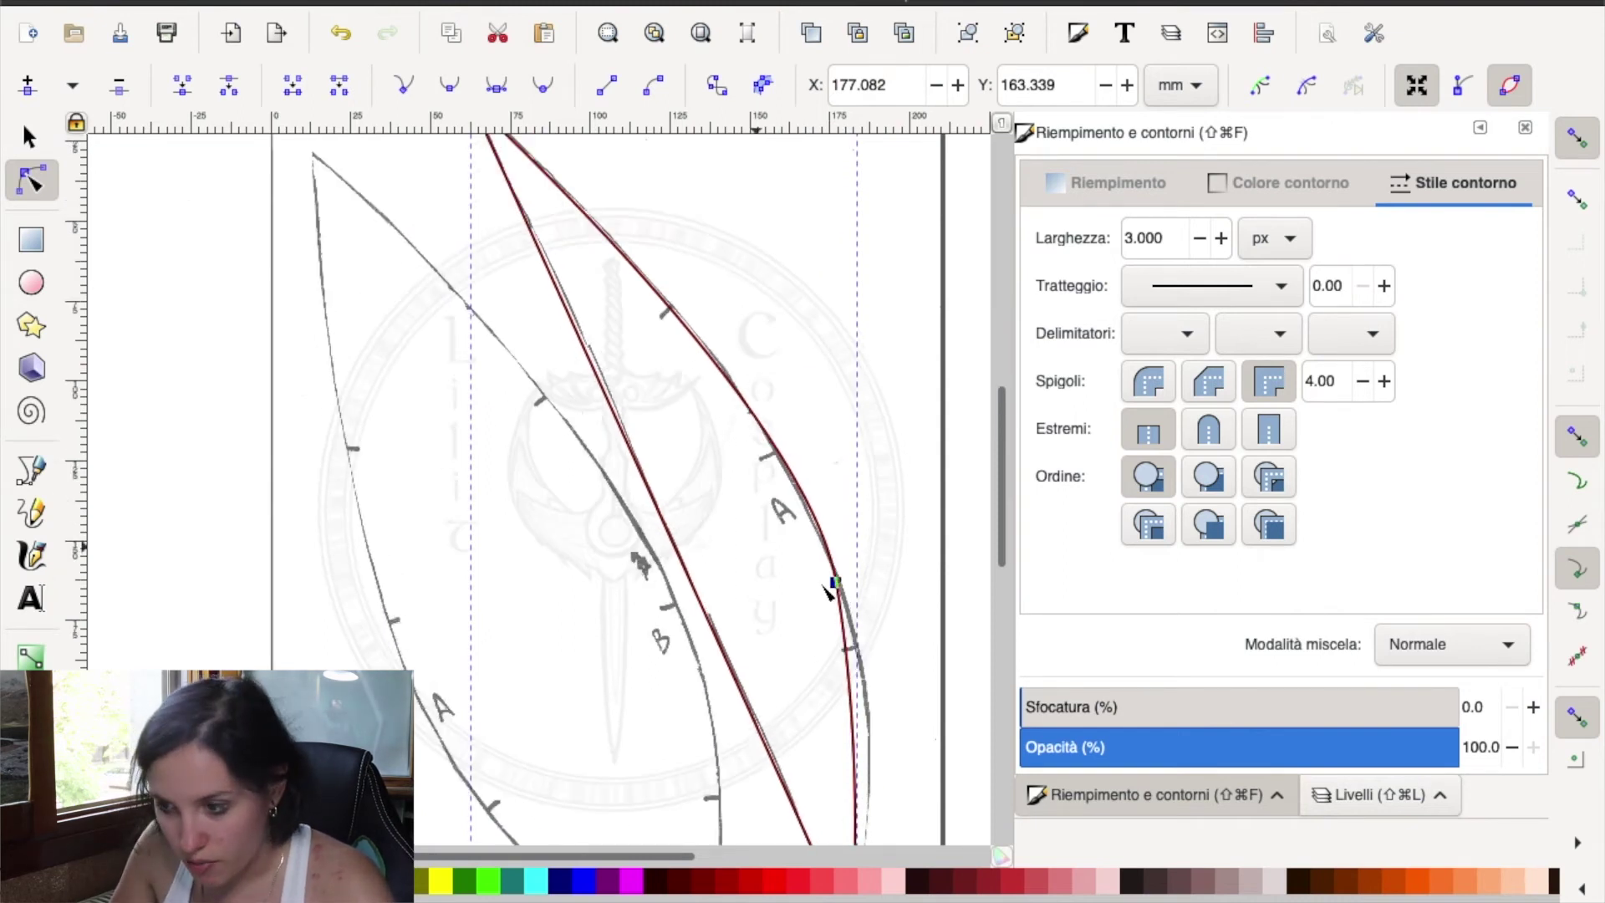
key("Delete")
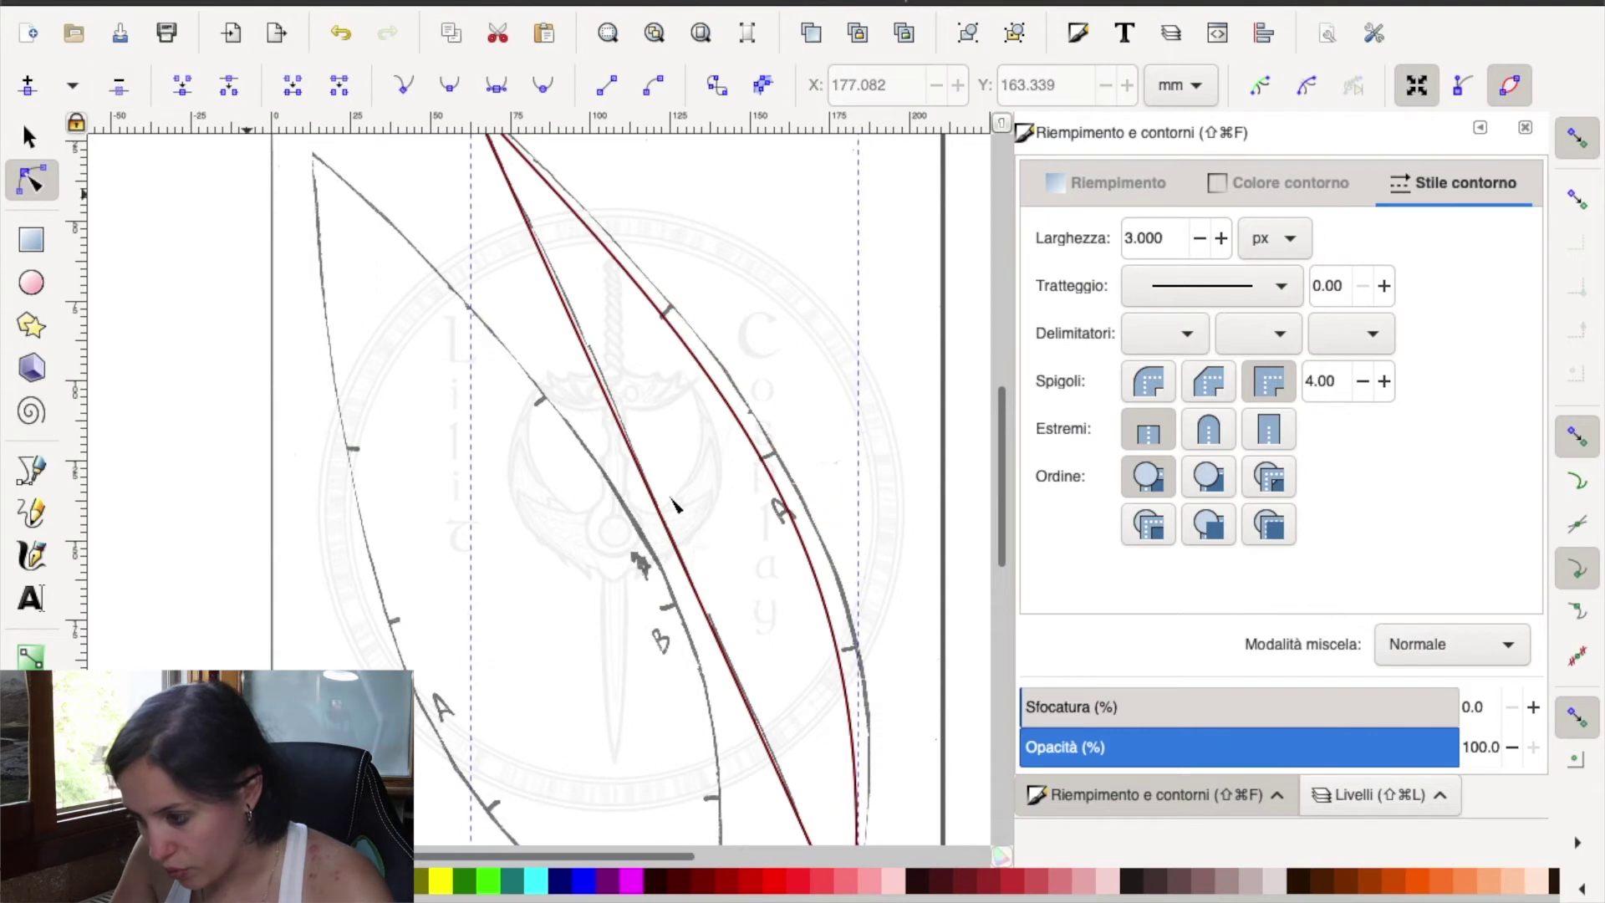
scroll(799, 531, "down", 3)
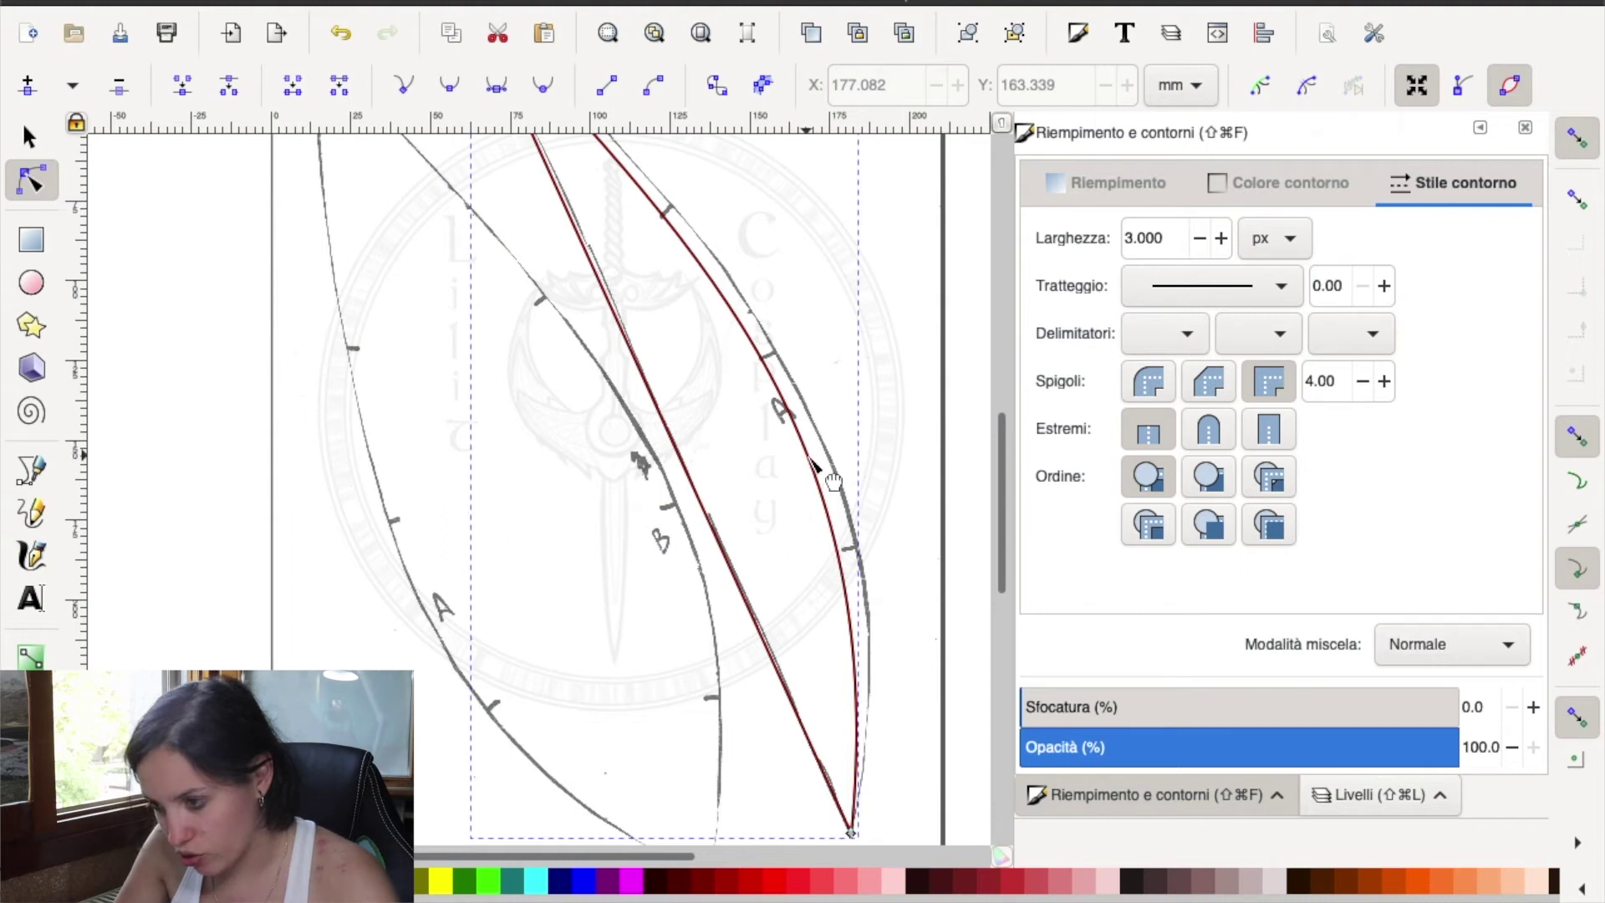
- Bend the right edge outward so it follows the pencil line
left_click_drag(821, 458, 830, 458)
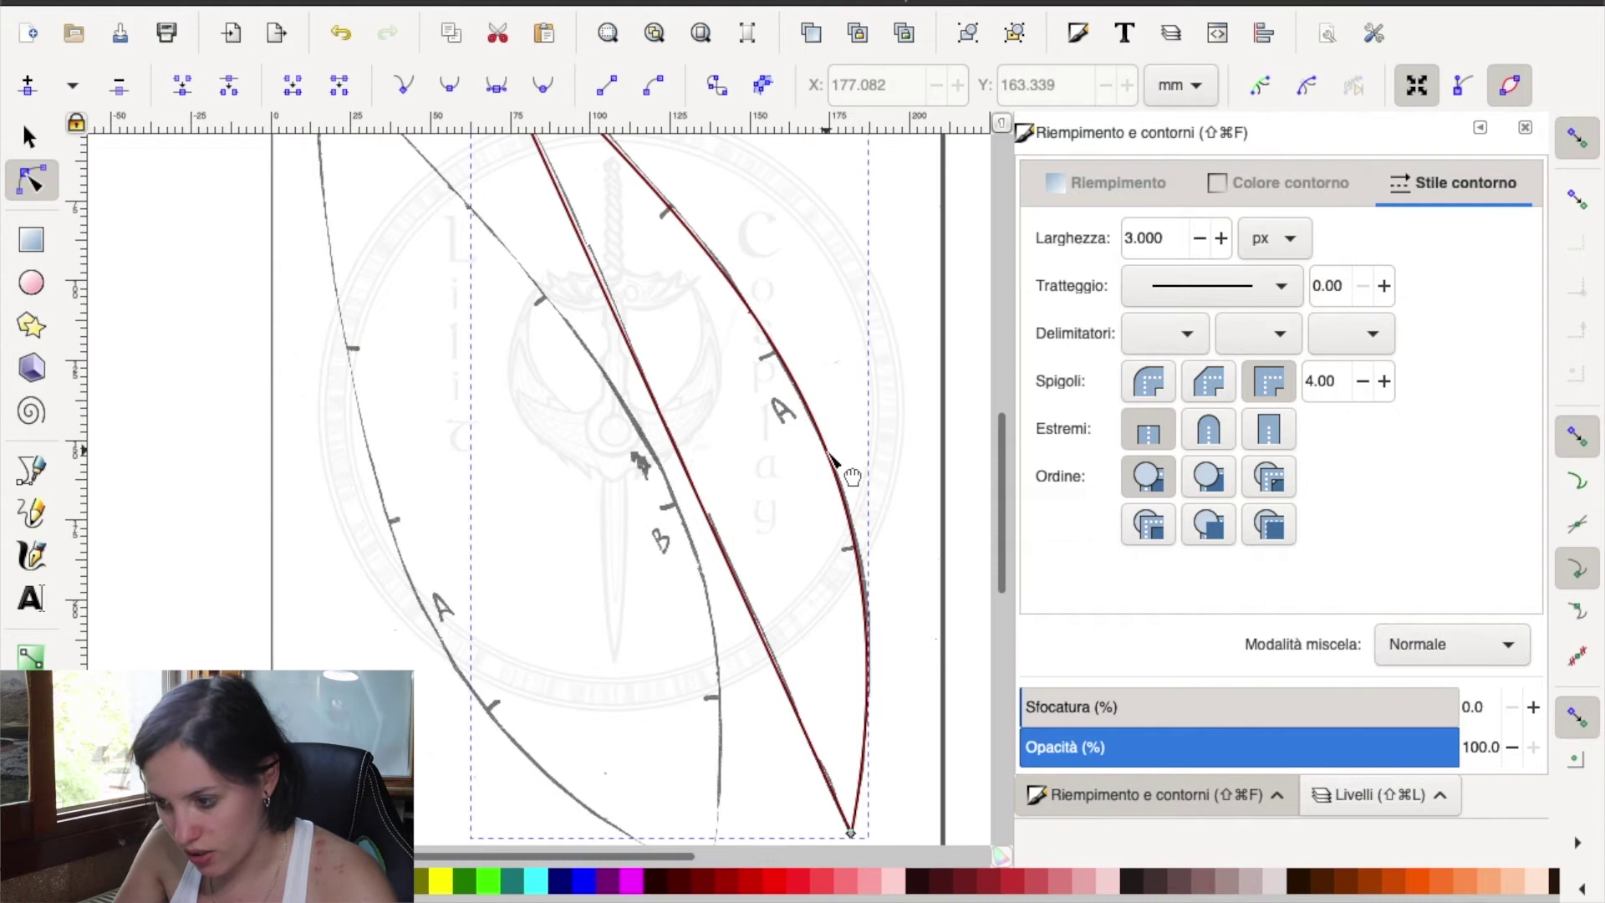
scroll(701, 466, "up", 5)
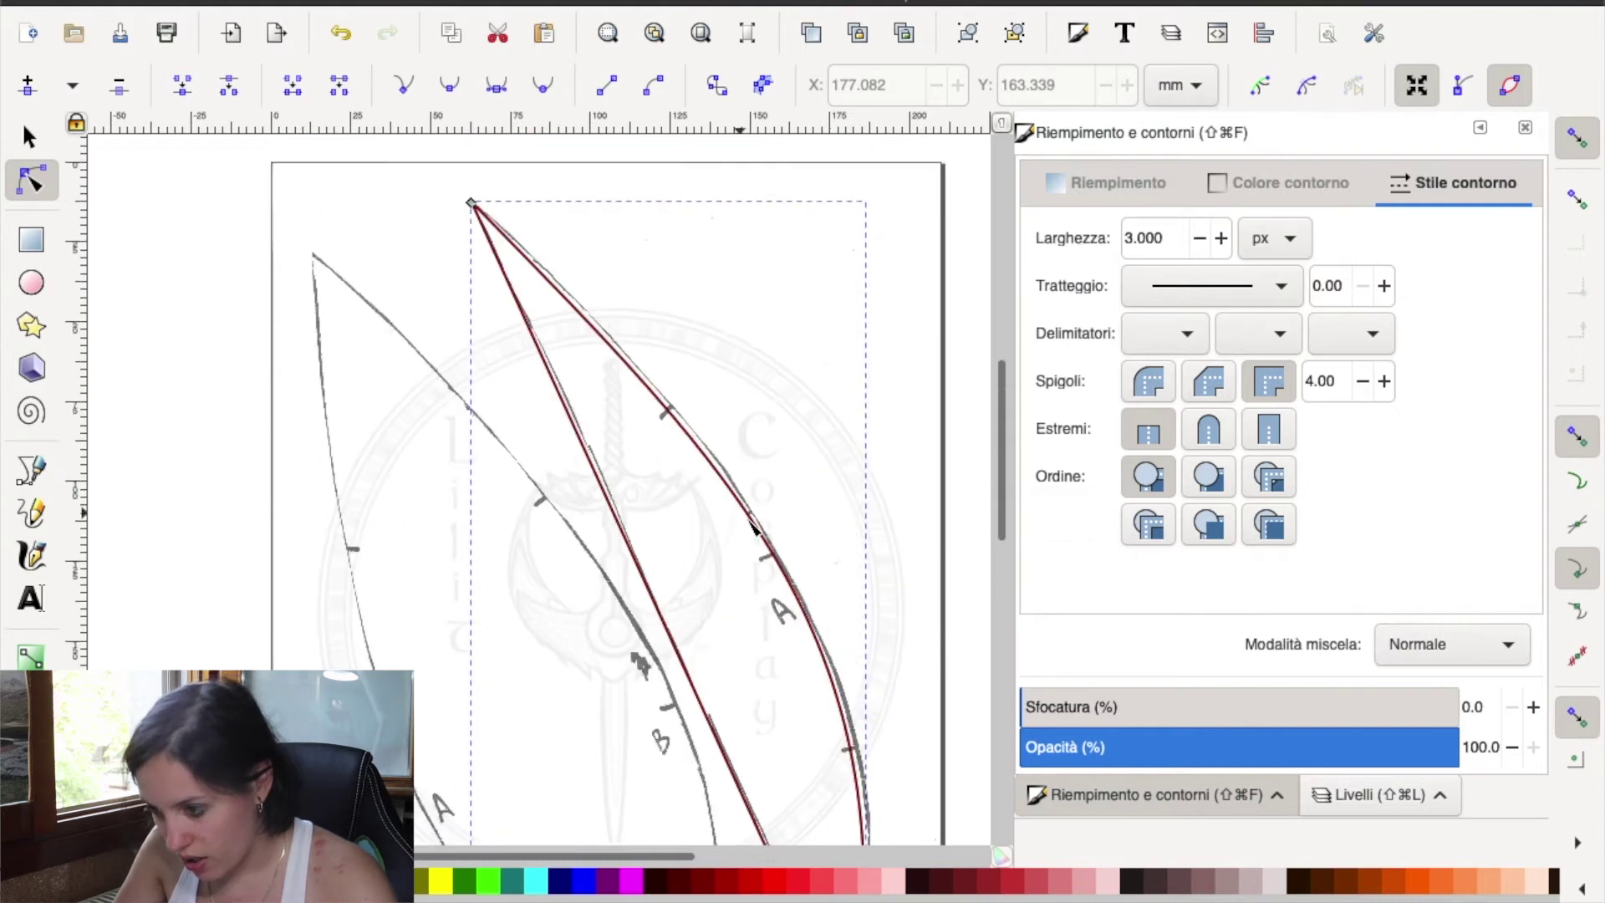
scroll(755, 529, "down", 1)
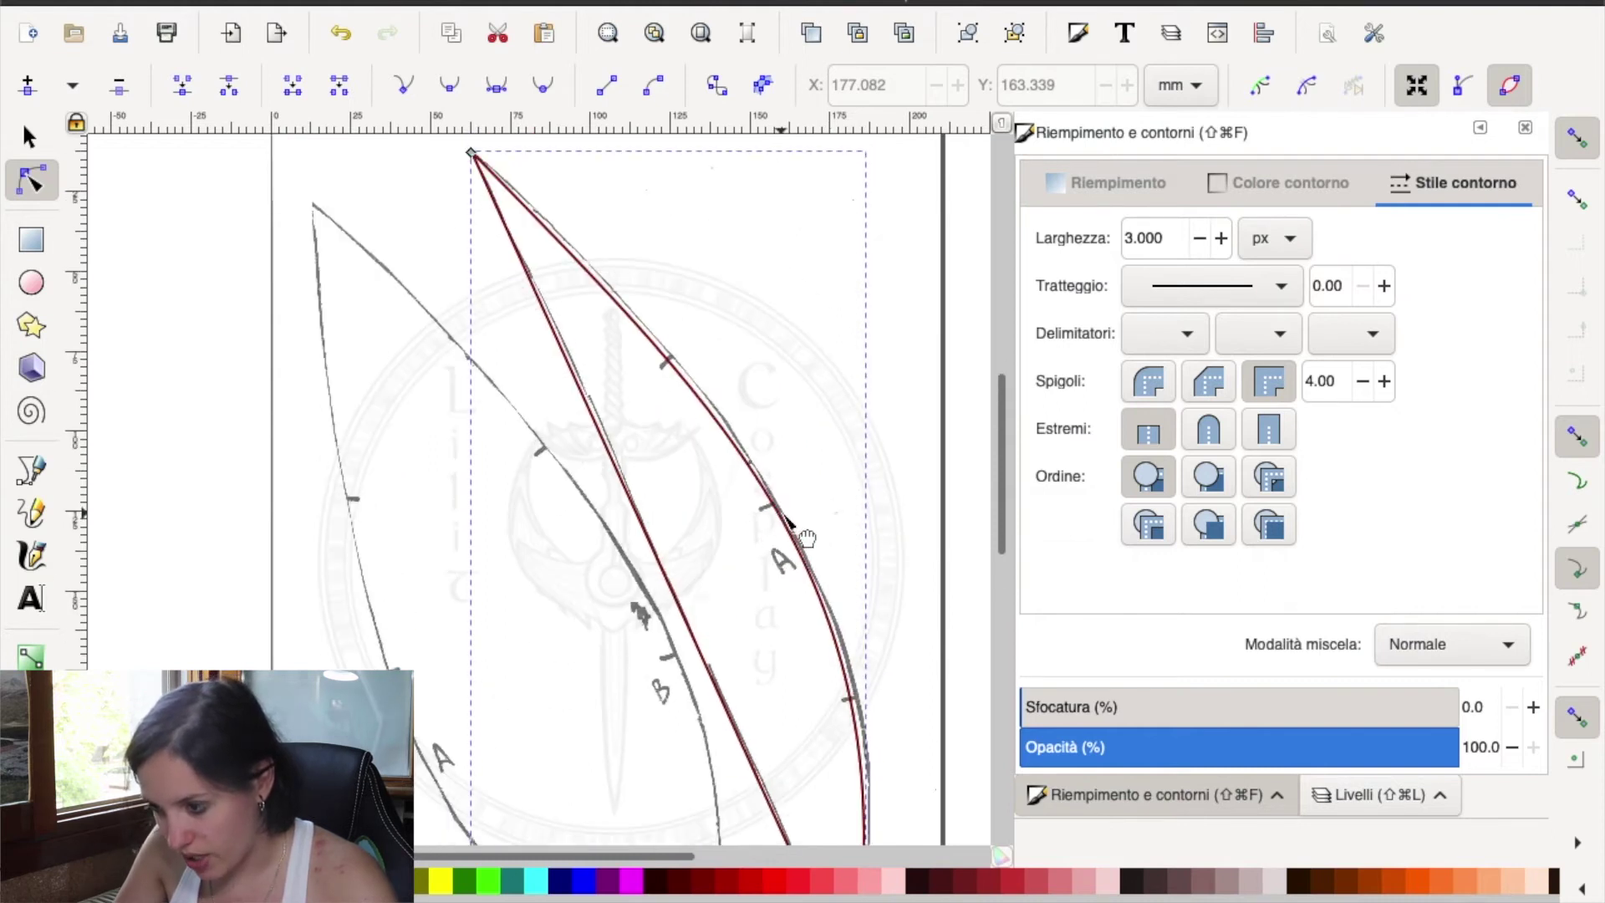
left_click_drag(790, 522, 791, 522)
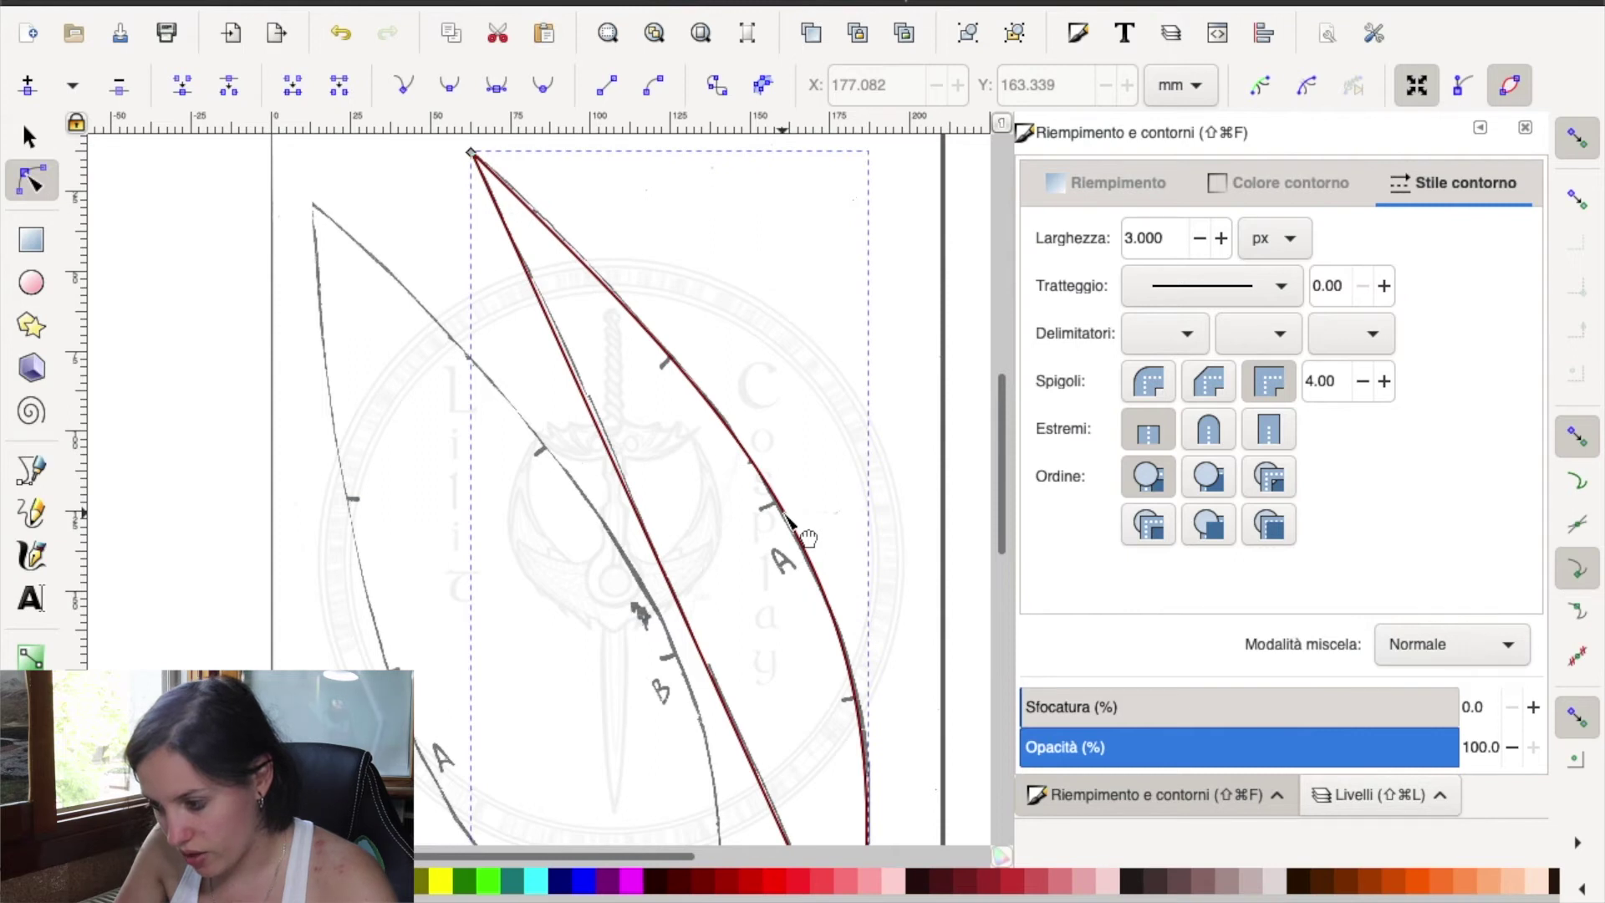
scroll(784, 581, "down", 3)
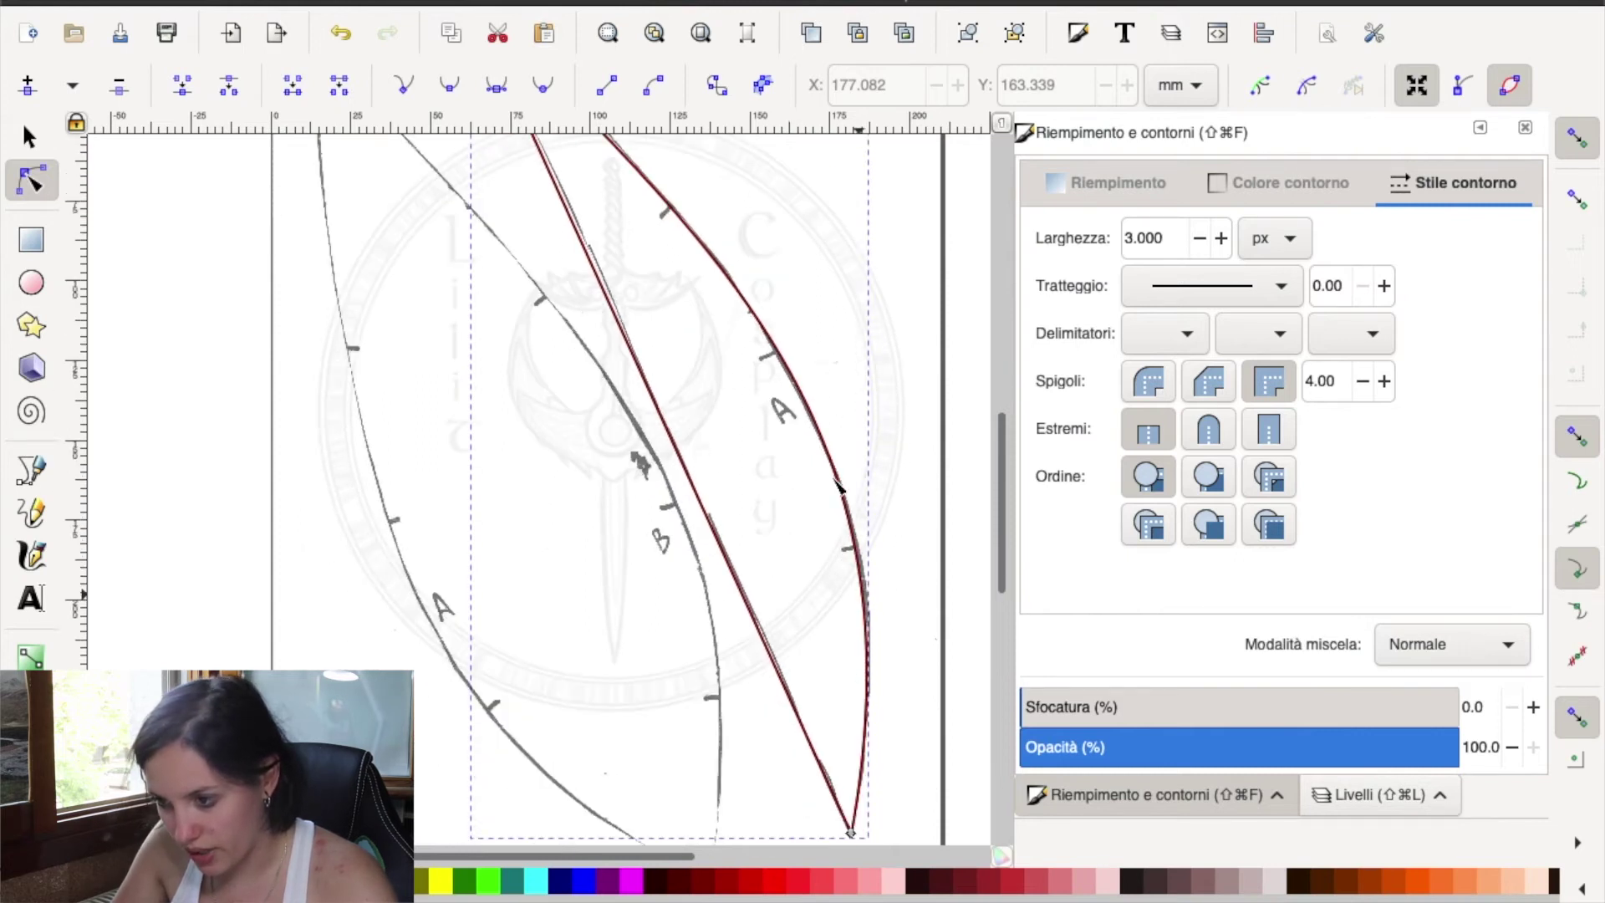
scroll(702, 354, "up", 1)
scroll(667, 365, "up", 4)
scroll(594, 393, "up", 1)
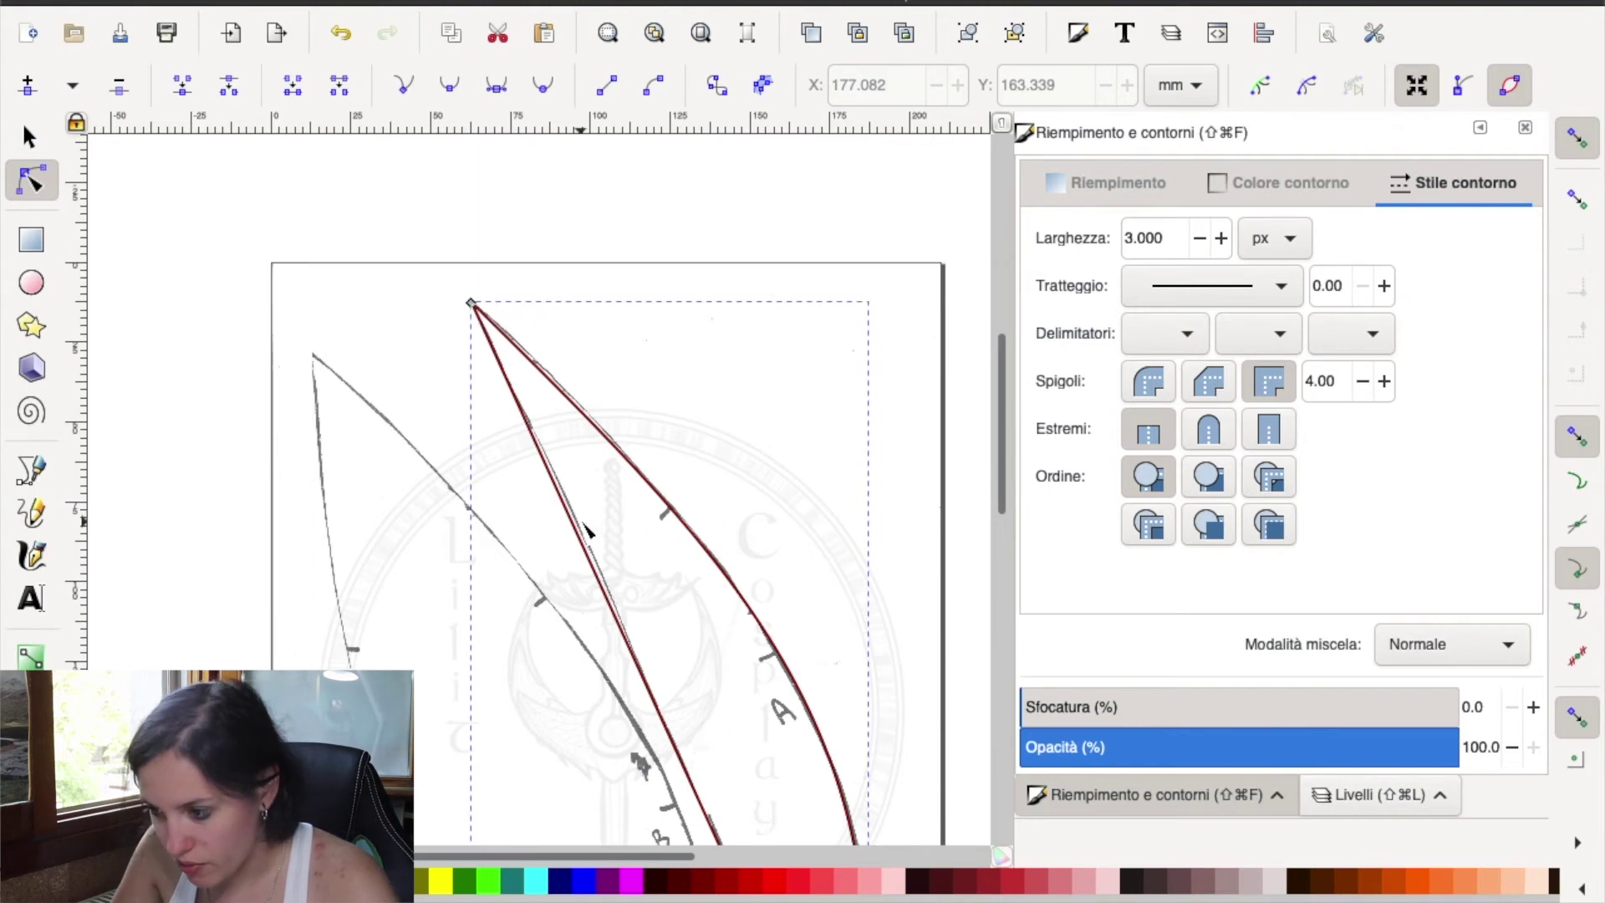
scroll(588, 530, "down", 4)
scroll(656, 516, "down", 1)
scroll(636, 506, "up", 1)
scroll(623, 500, "up", 1)
scroll(613, 494, "up", 1)
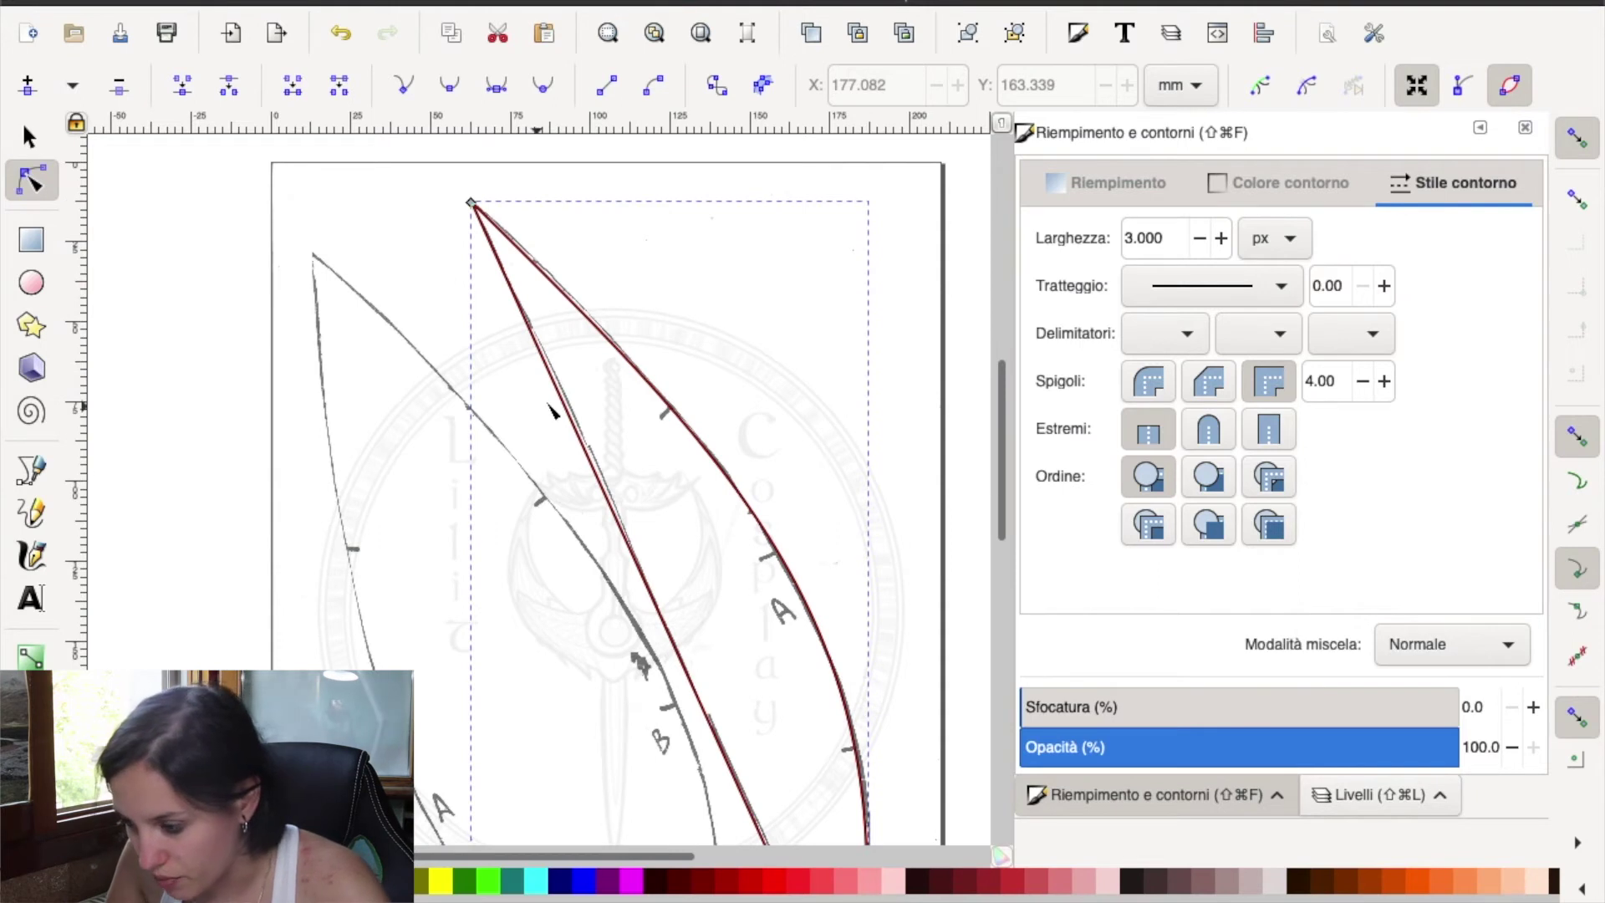
scroll(681, 409, "down", 1)
scroll(671, 416, "down", 2)
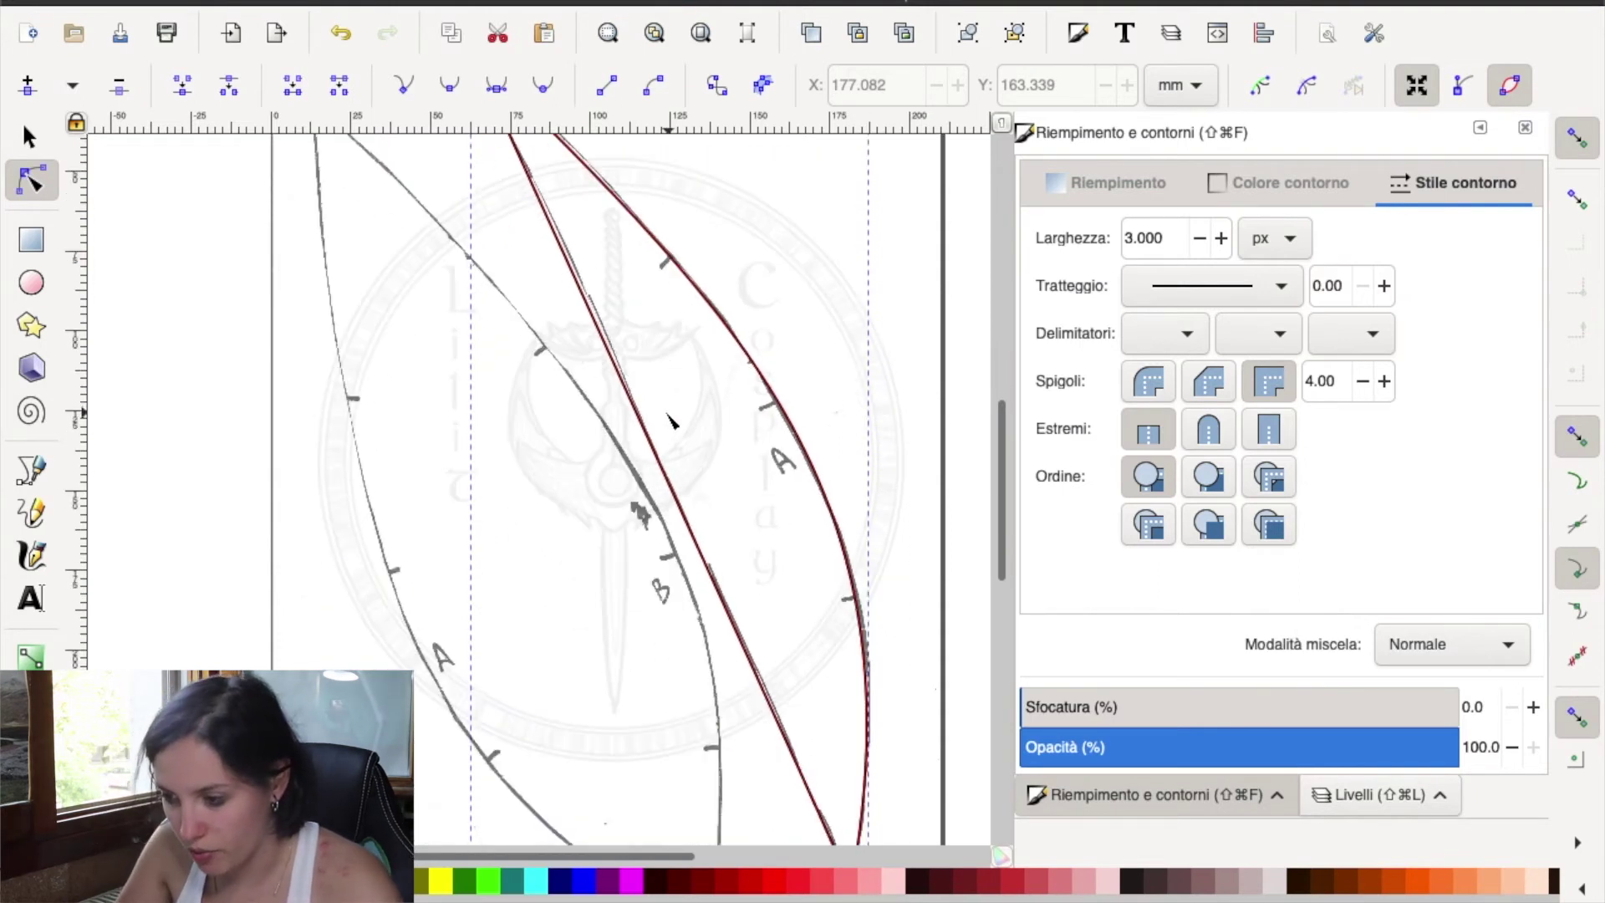
scroll(661, 410, "down", 2)
scroll(586, 444, "down", 1)
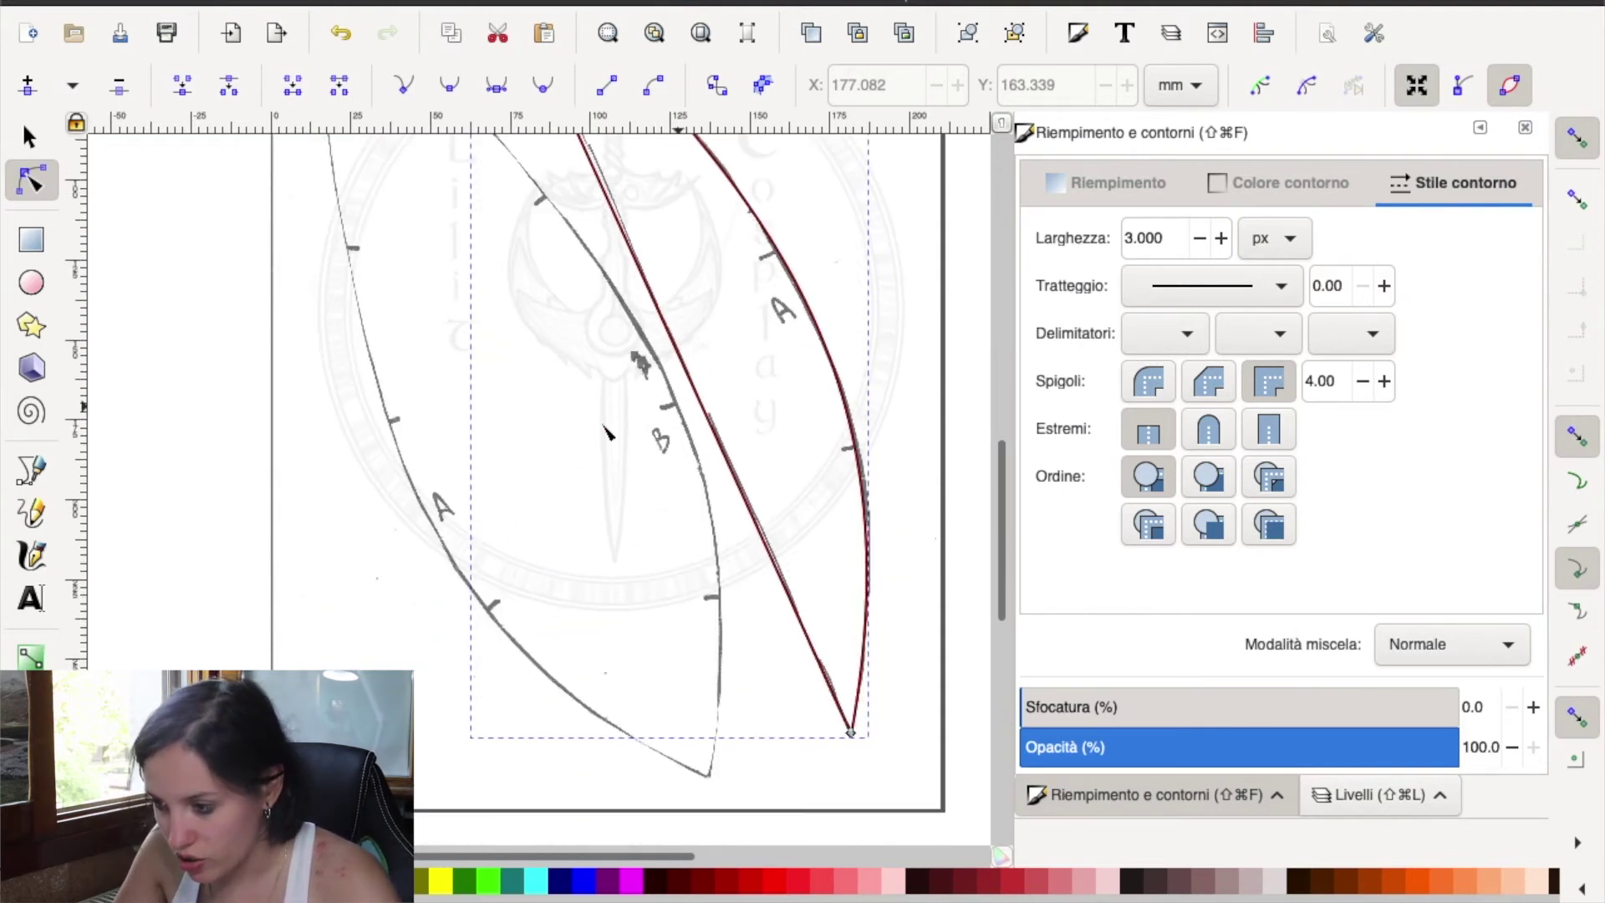
scroll(765, 413, "up", 2)
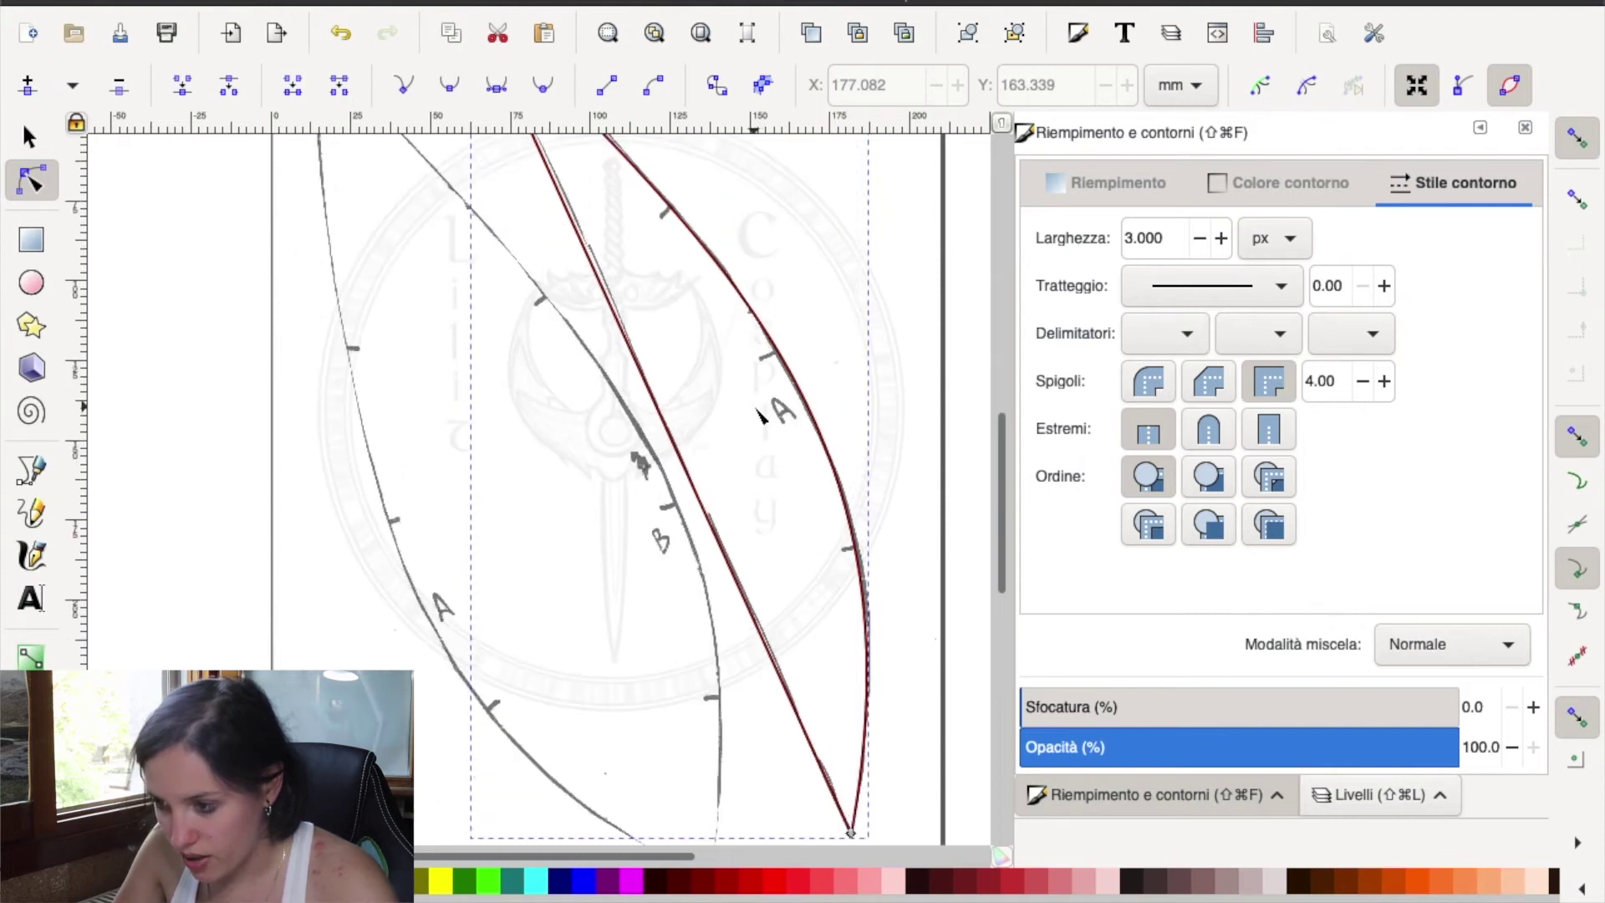
scroll(761, 414, "up", 2)
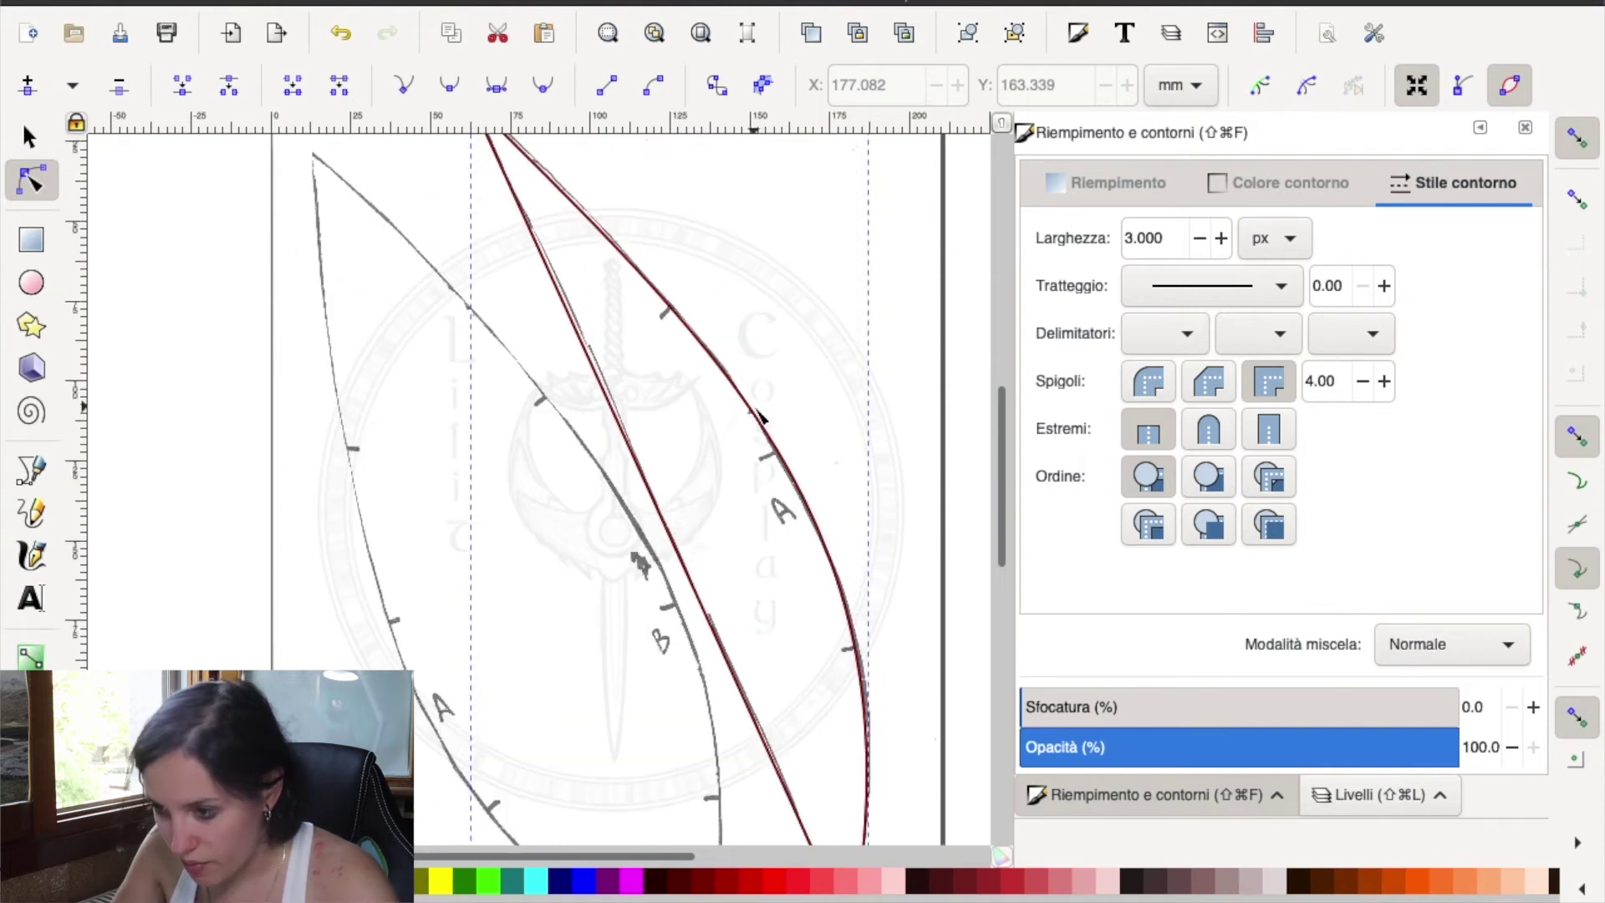
scroll(761, 414, "down", 1, "ctrl")
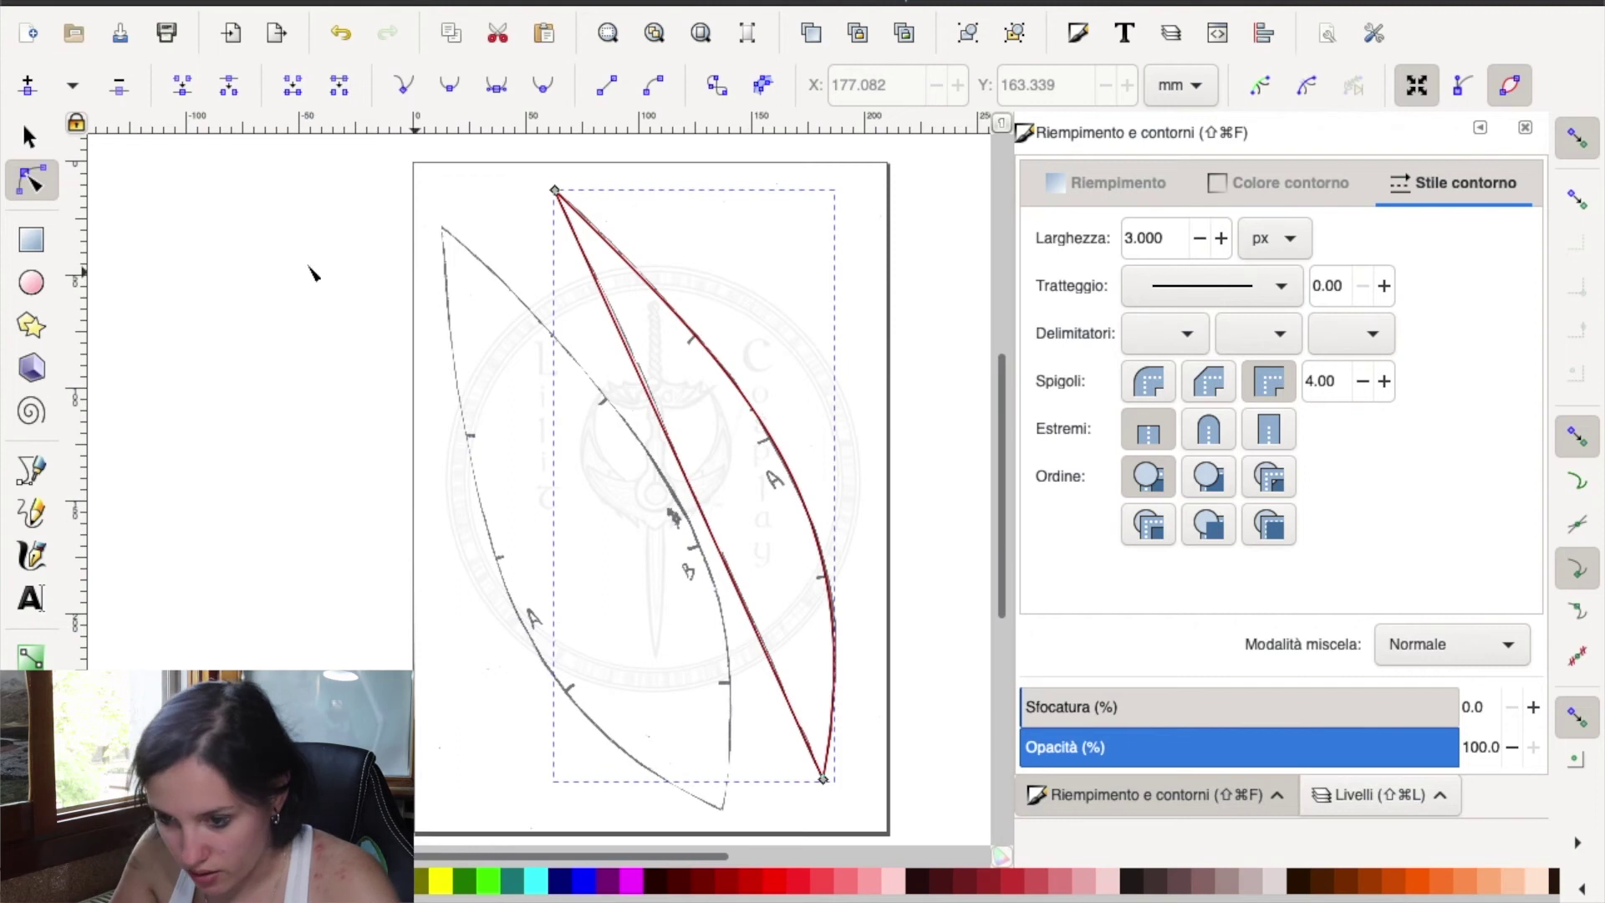
- Draw a Bezier path along the left piece's inner edge from its top tip
key("b")
left_click(444, 228)
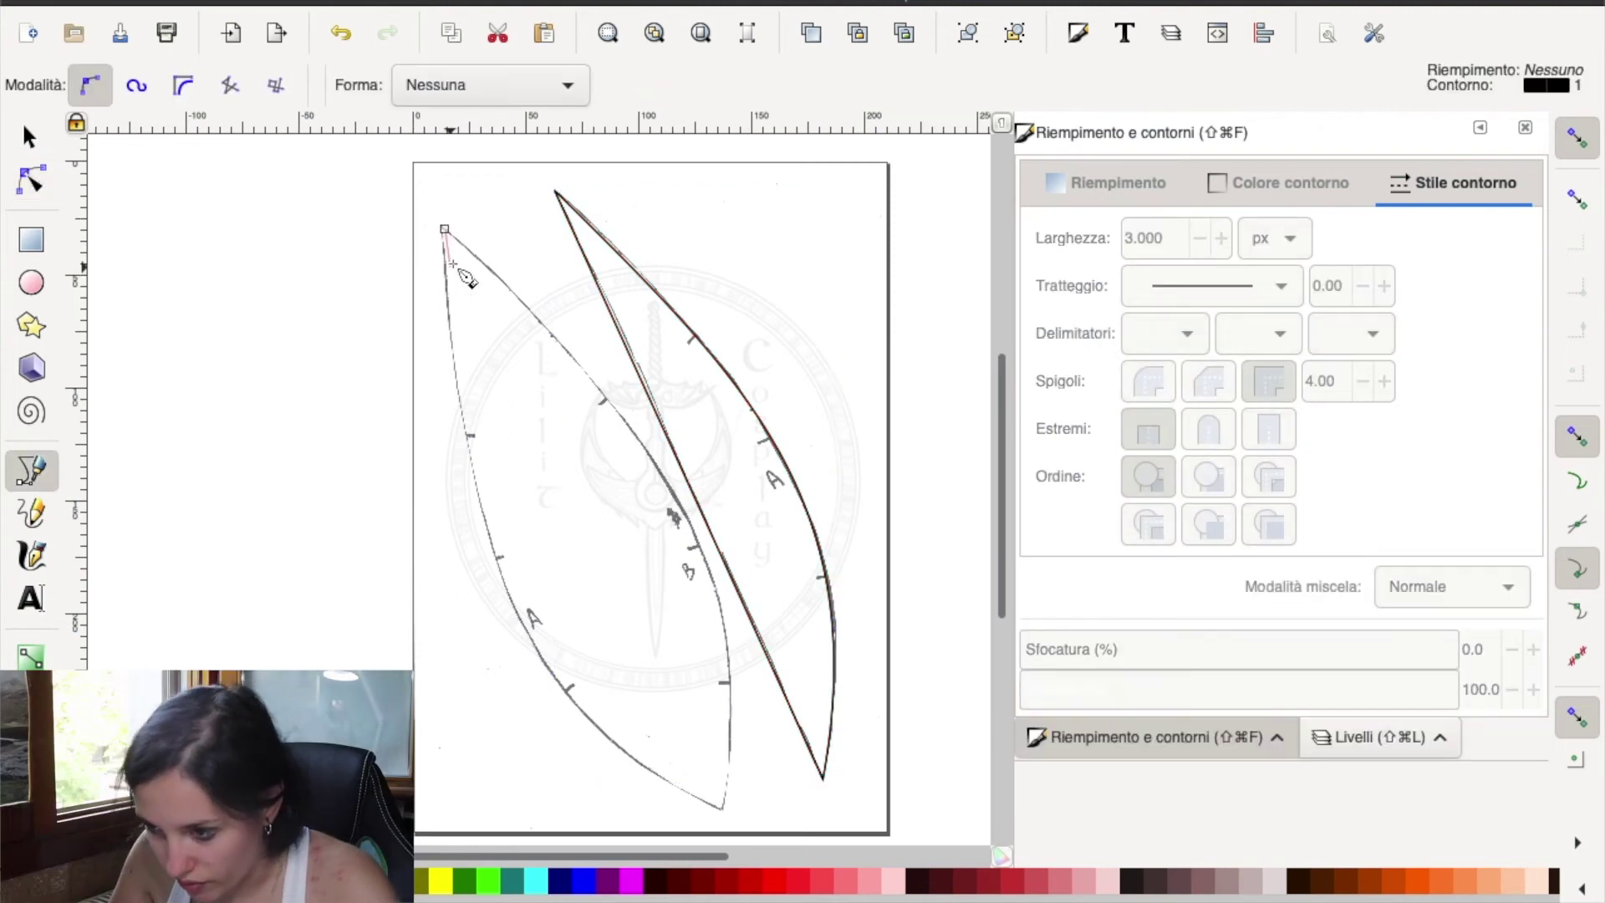
scroll(447, 251, "up", 1, "ctrl")
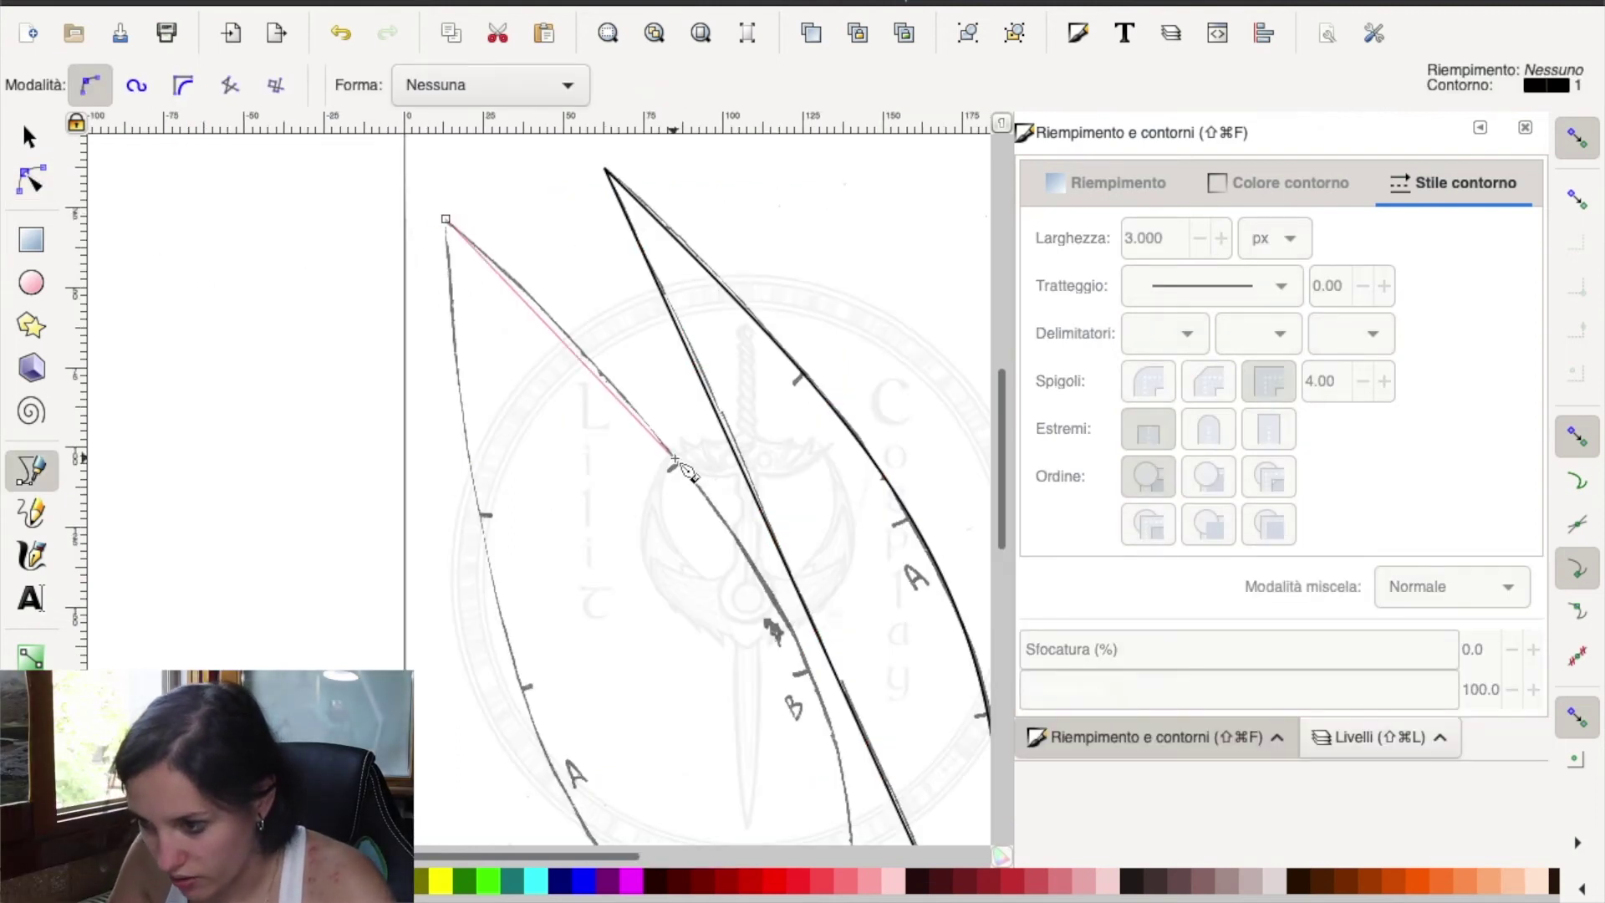
scroll(676, 459, "down", 1)
scroll(675, 459, "down", 2)
left_click_drag(804, 516, 846, 704)
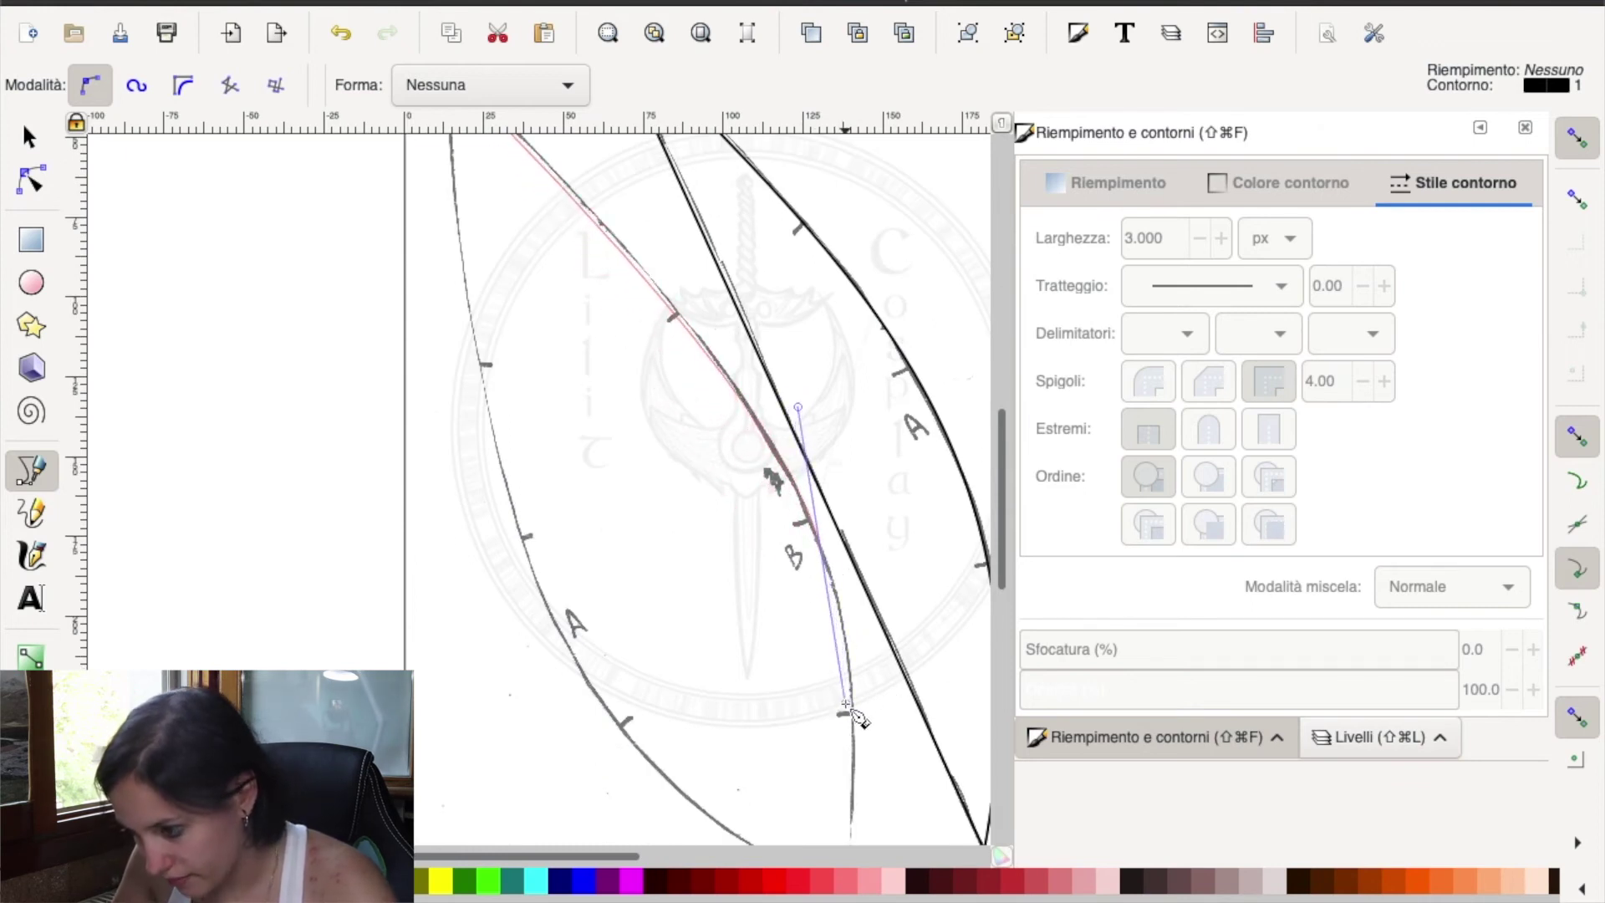
scroll(853, 711, "down", 3)
key("Return")
- Give the new path a 3 px stroke width
left_click(1250, 238)
double_click(1154, 238)
type("3")
key("Return")
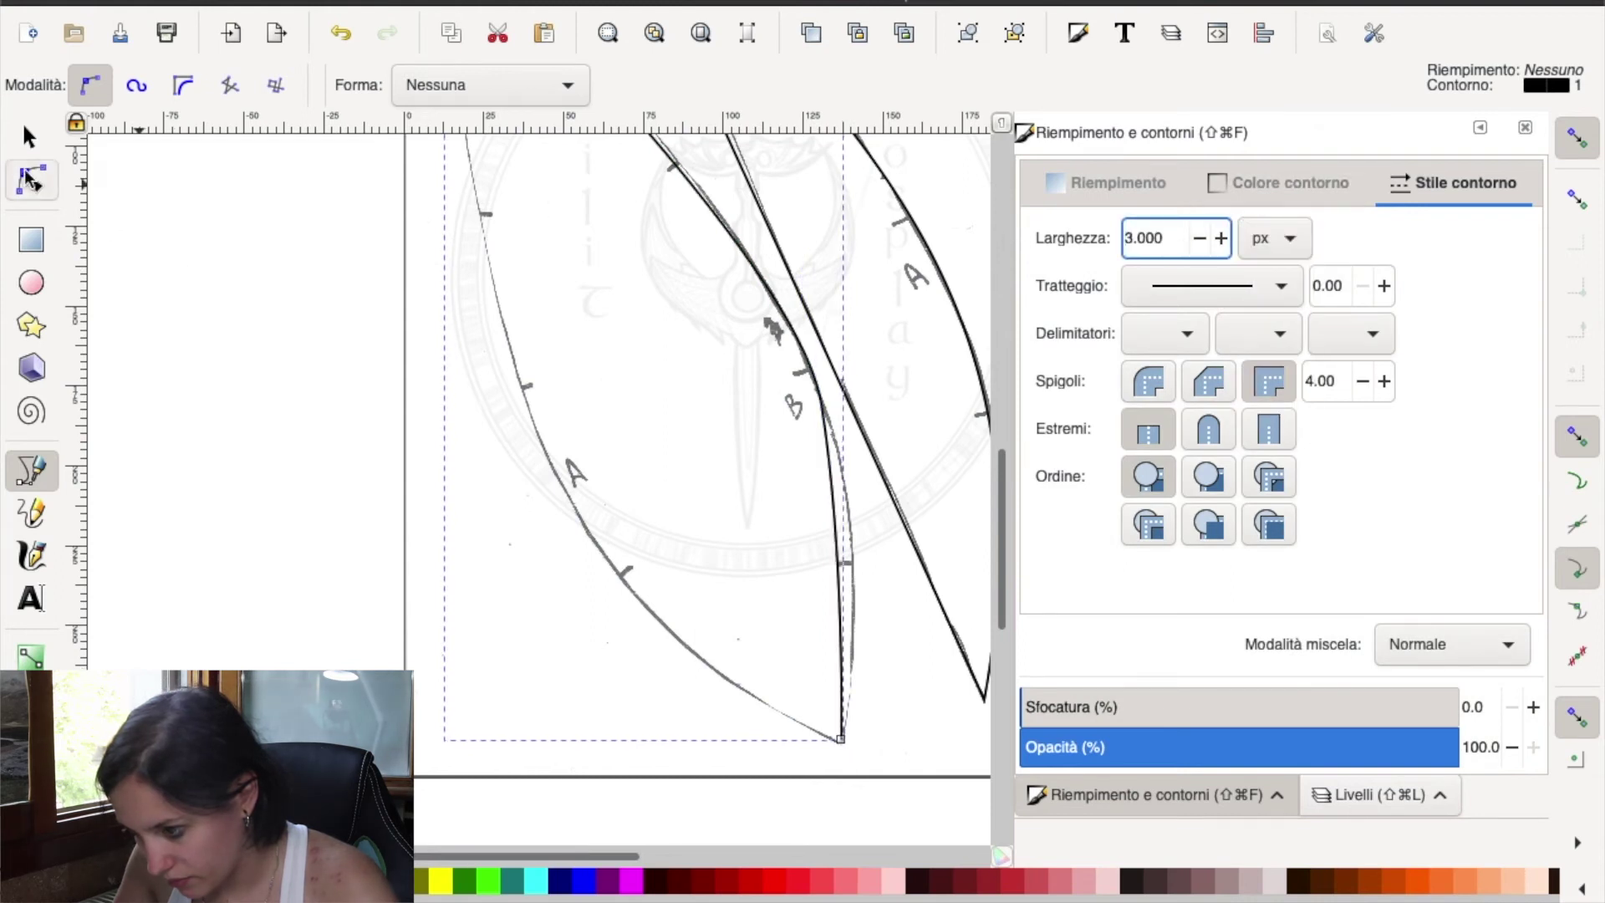
- Deselect the new path and review the traced line
left_click(31, 178)
left_click(109, 94)
scroll(674, 448, "up", 2)
scroll(574, 448, "up", 2)
scroll(556, 431, "up", 1)
left_click(579, 425)
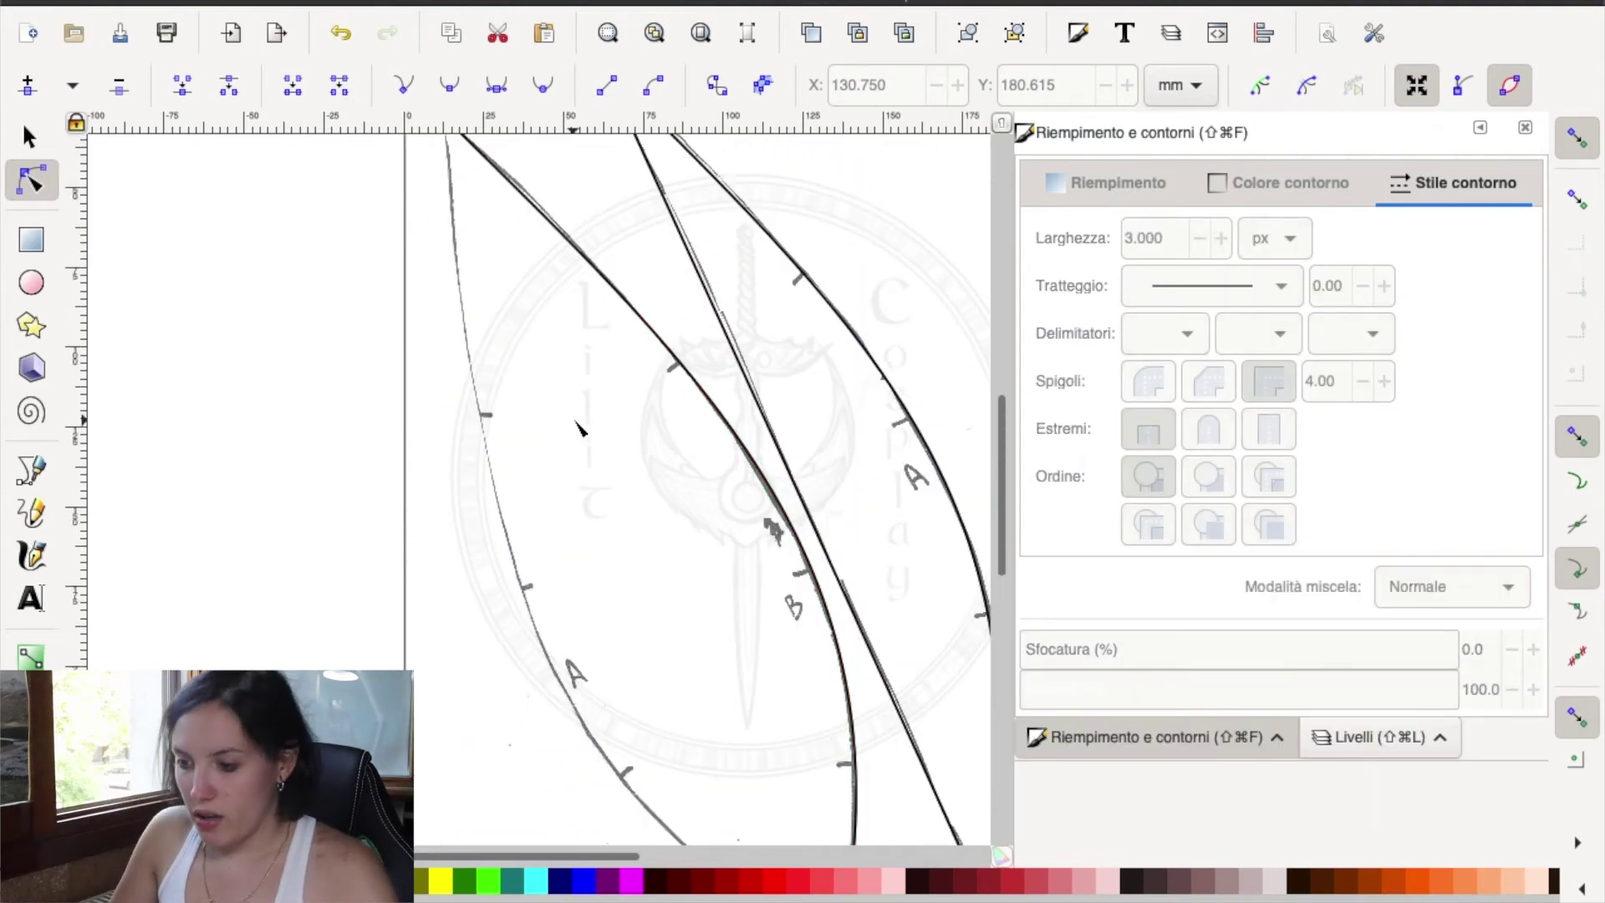
scroll(580, 423, "down", 2)
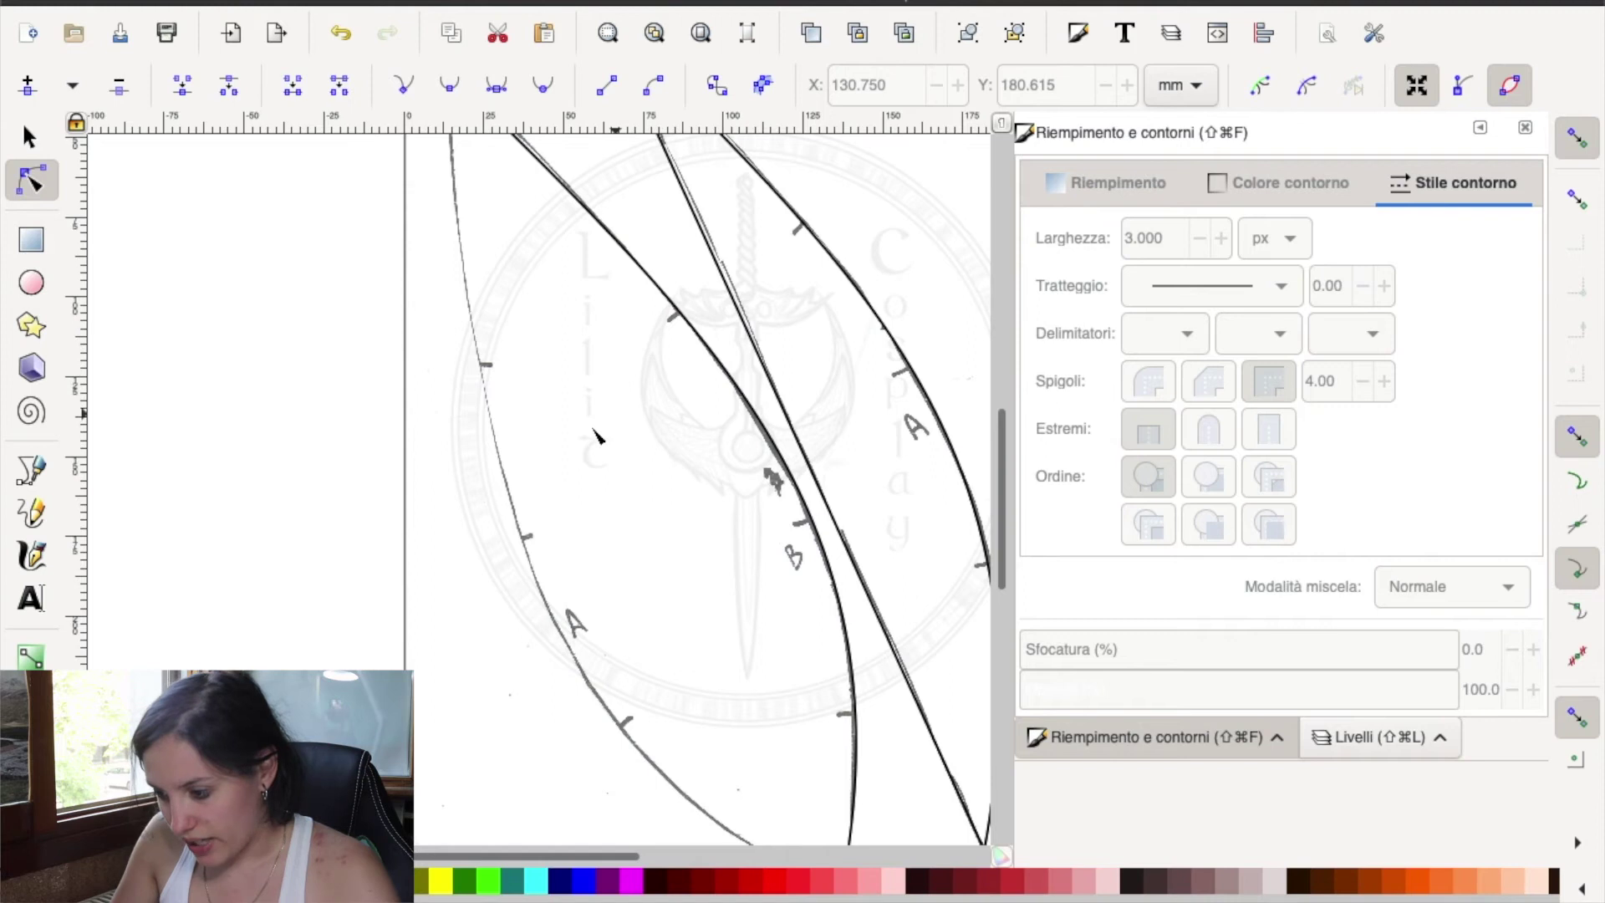
scroll(597, 437, "down", 2)
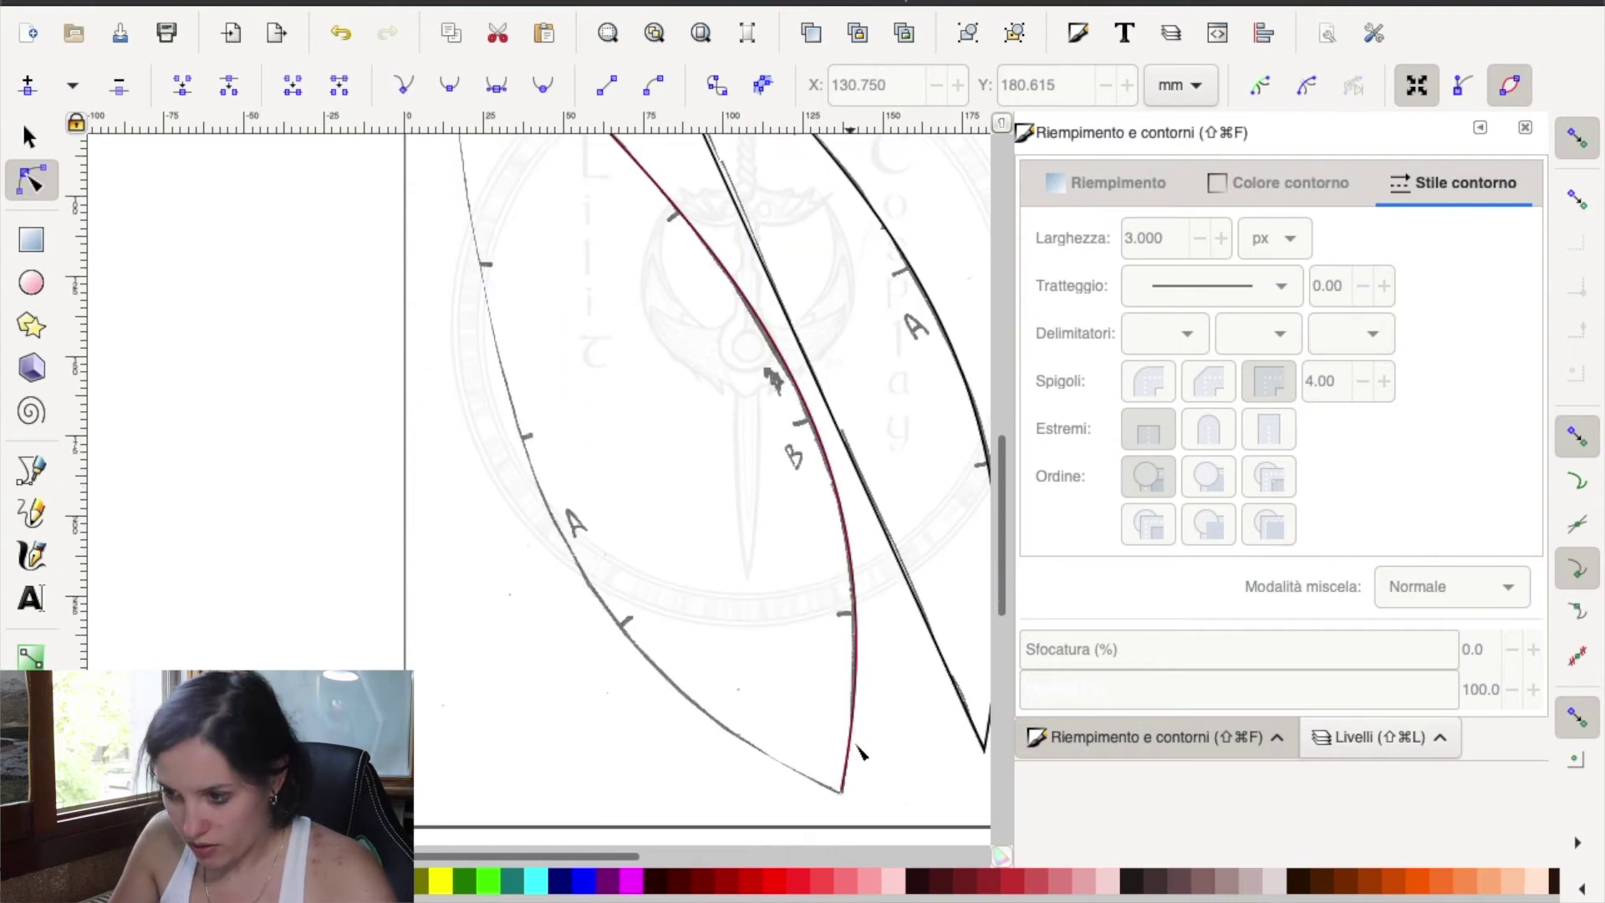
scroll(635, 324, "up", 1)
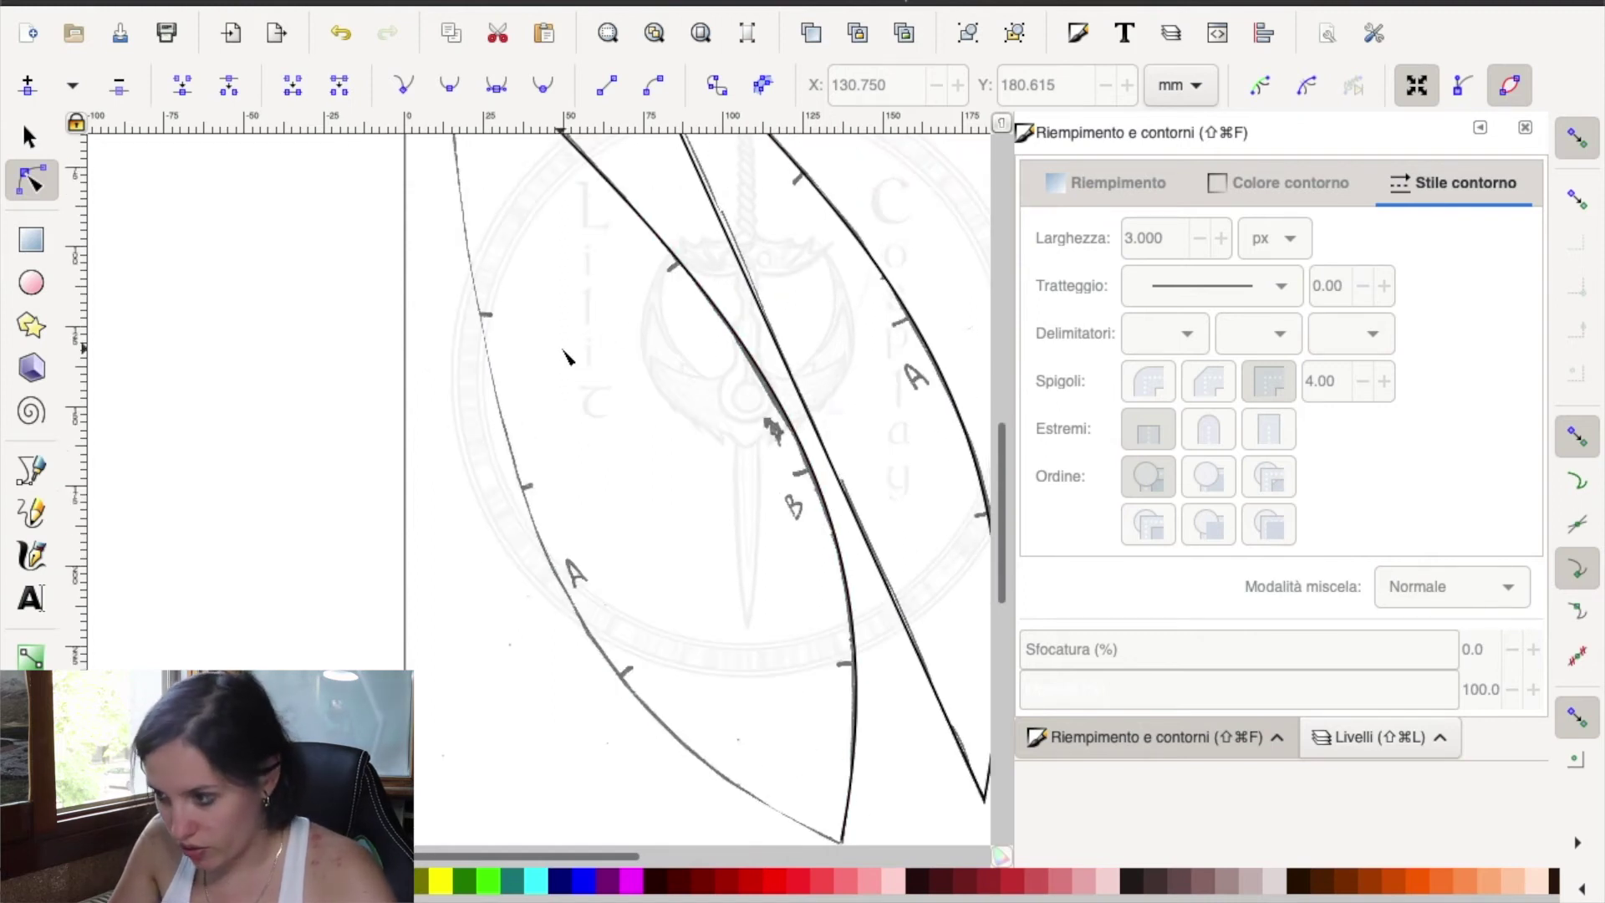
scroll(562, 354, "down", 1)
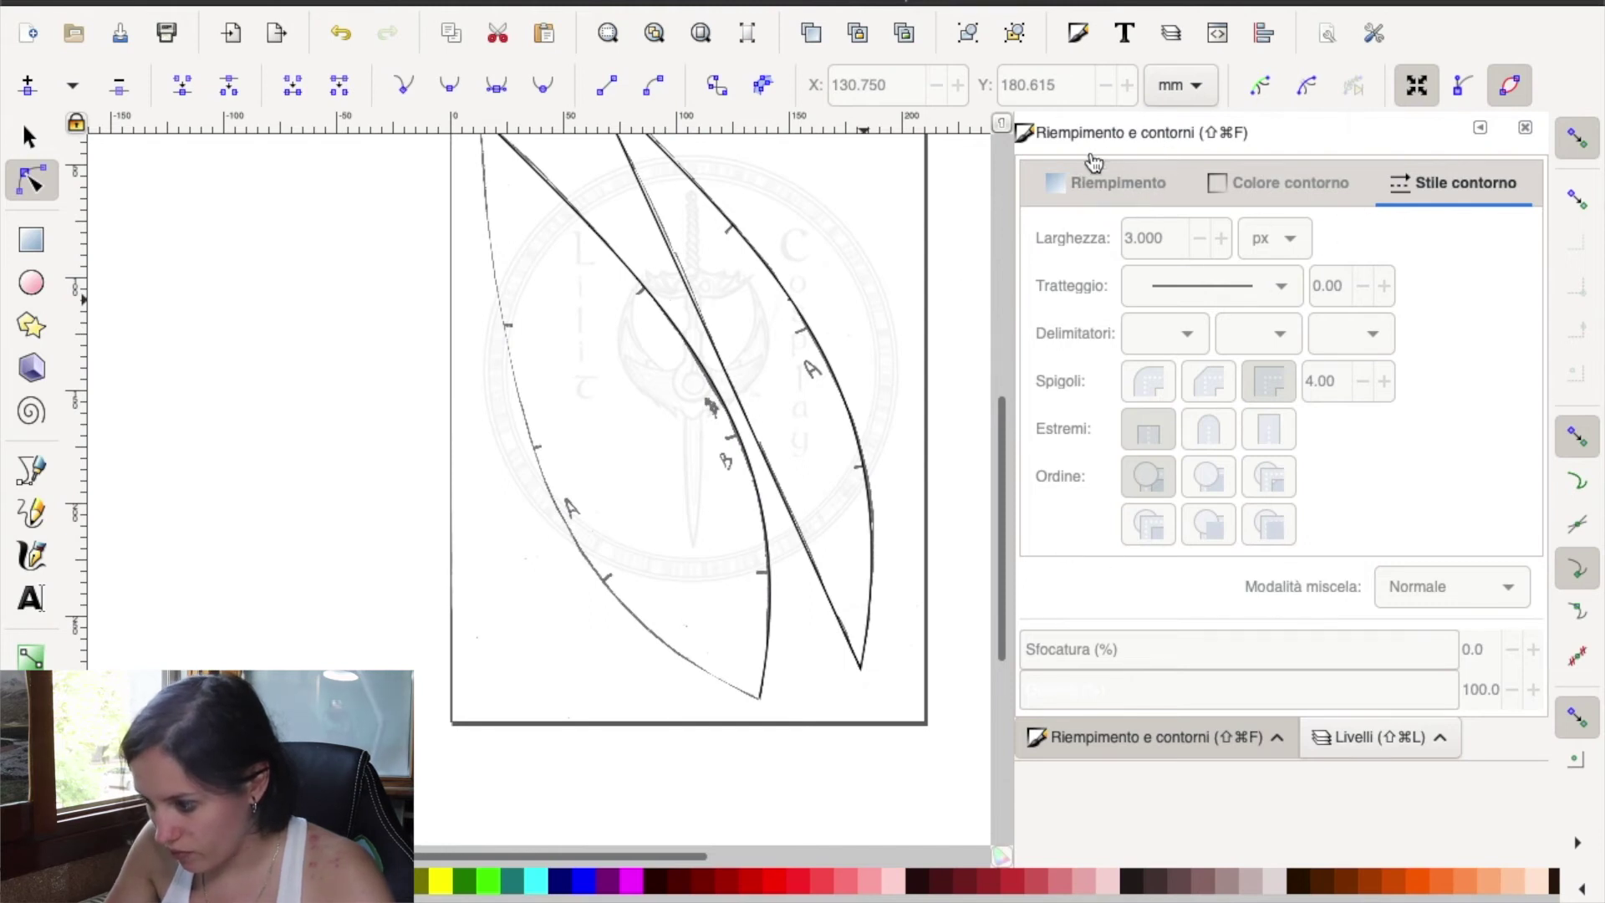
- In the Livelli list, hide Livello 2 after toggling it to compare scan and curves
left_click(1359, 740)
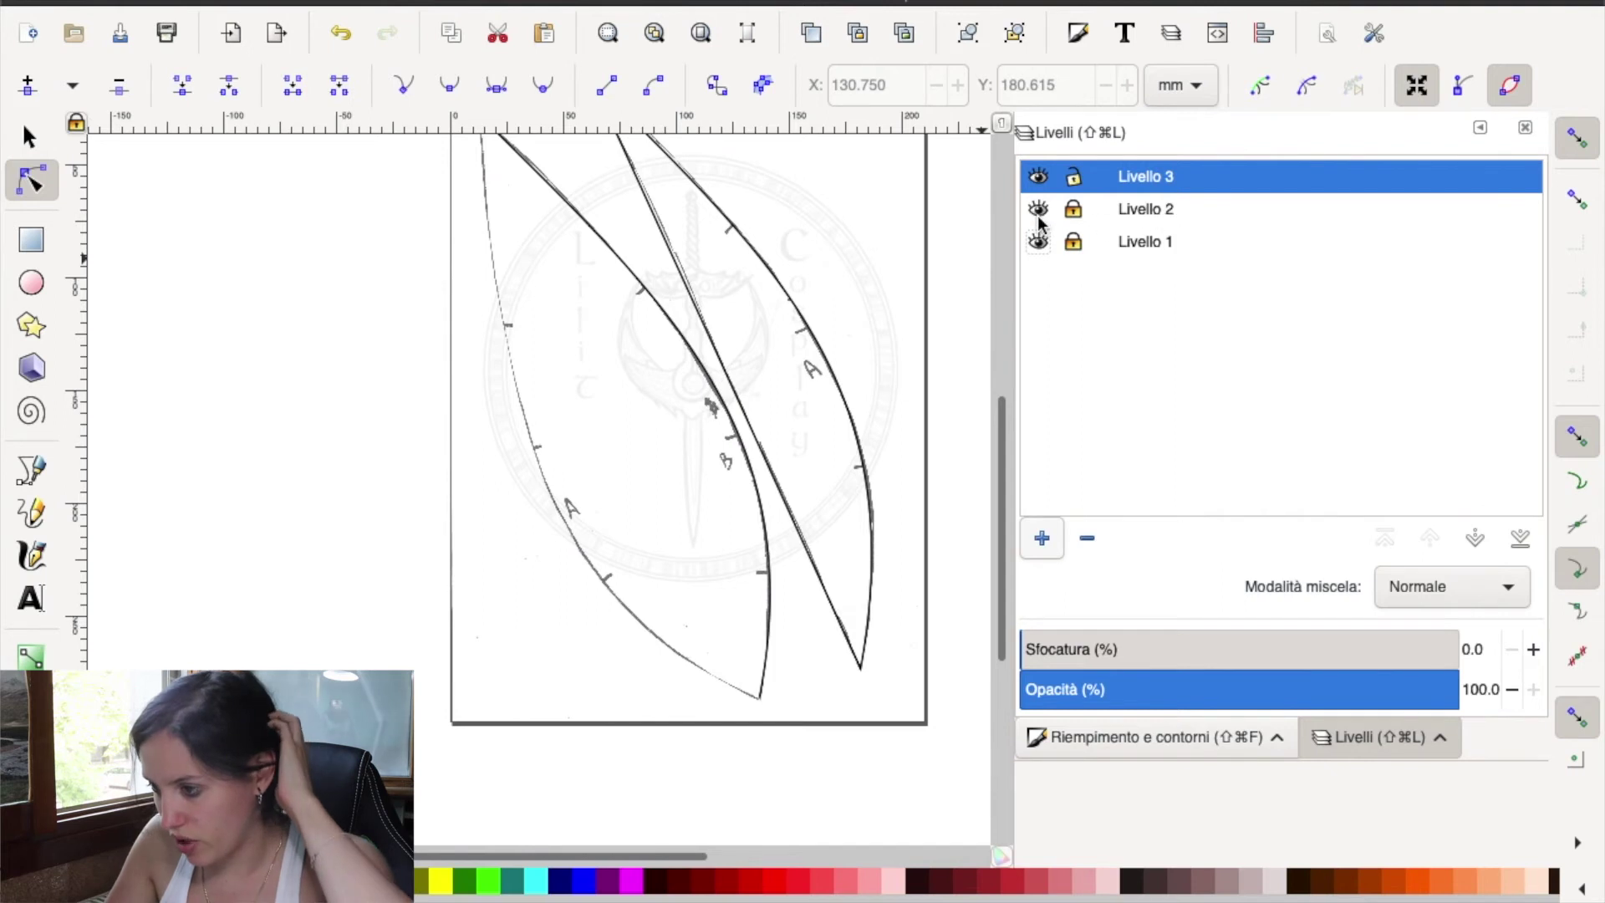
left_click(1037, 242)
left_click(1038, 211)
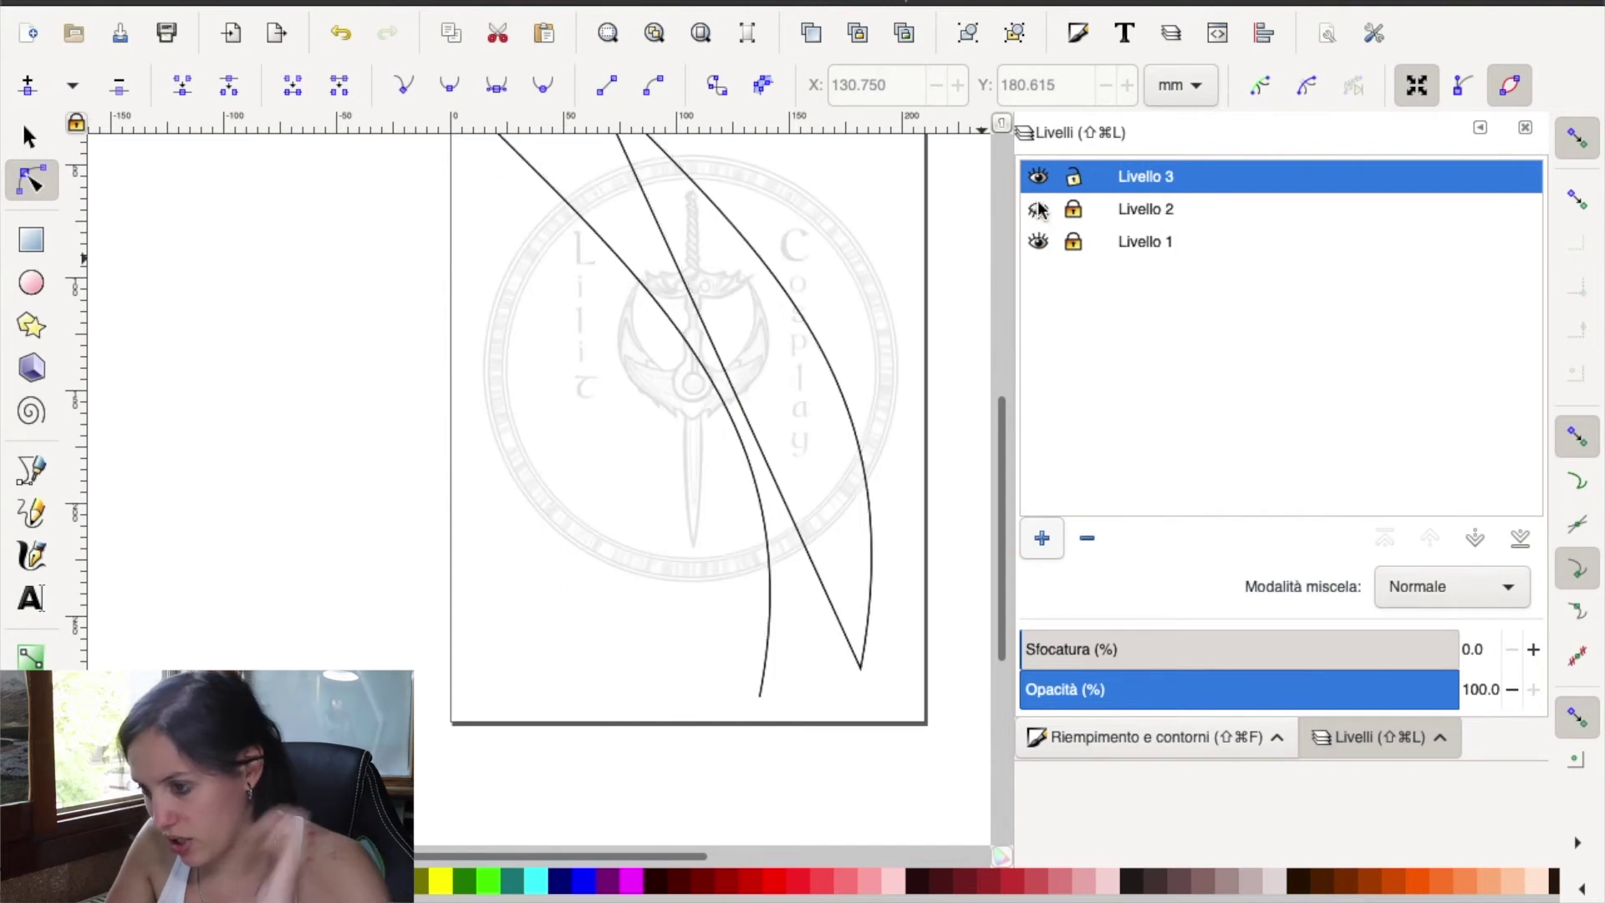
left_click(1037, 211)
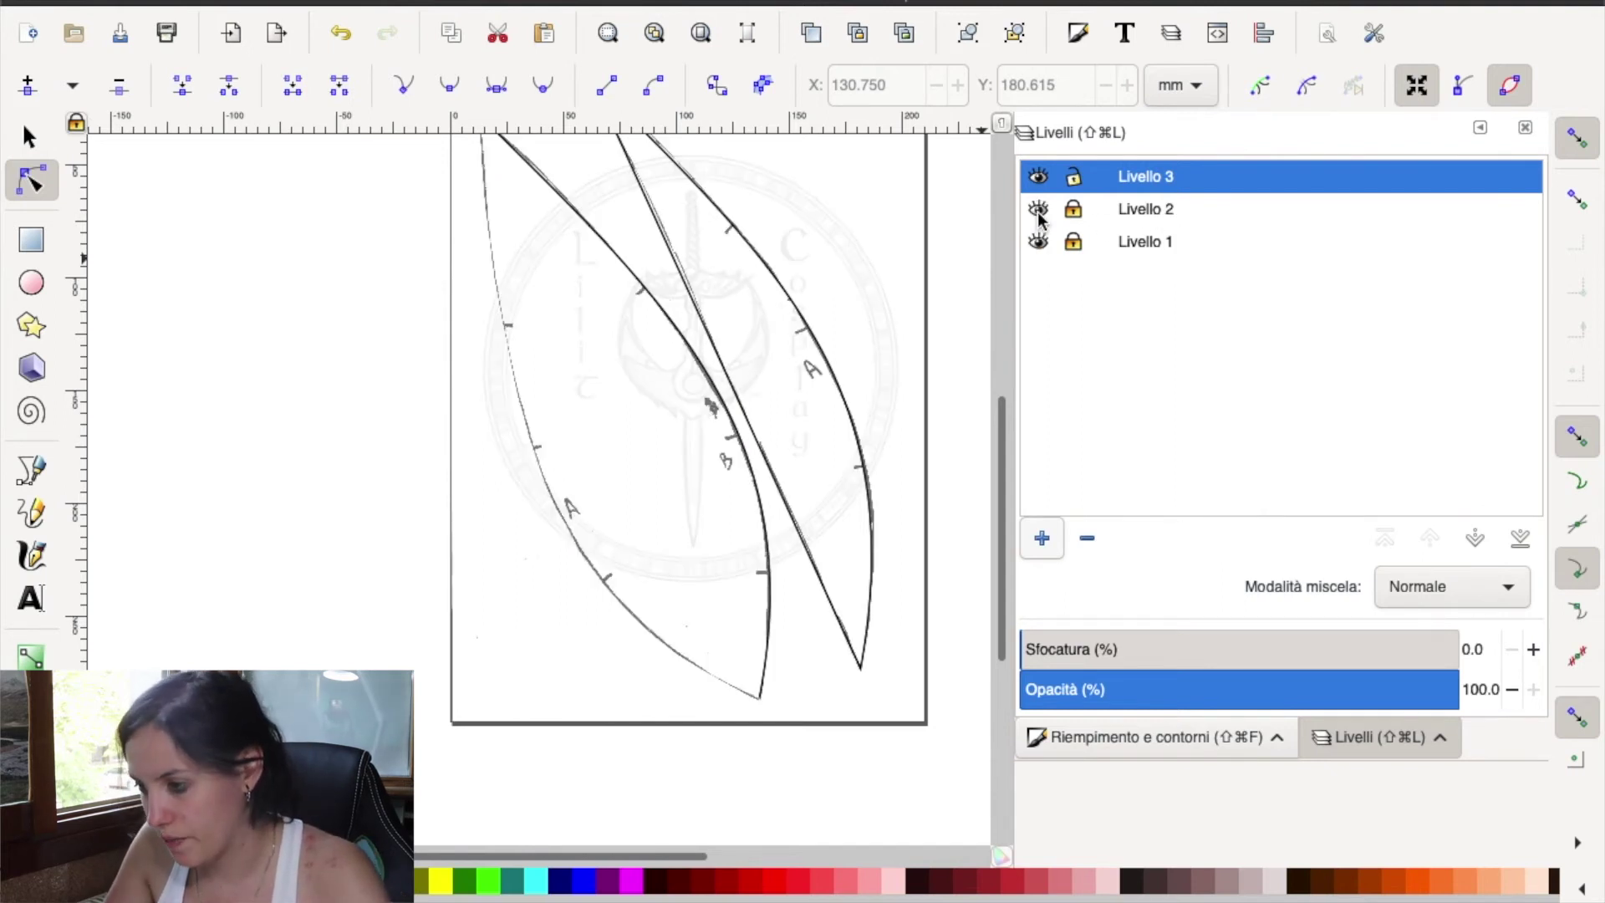
left_click(1037, 211)
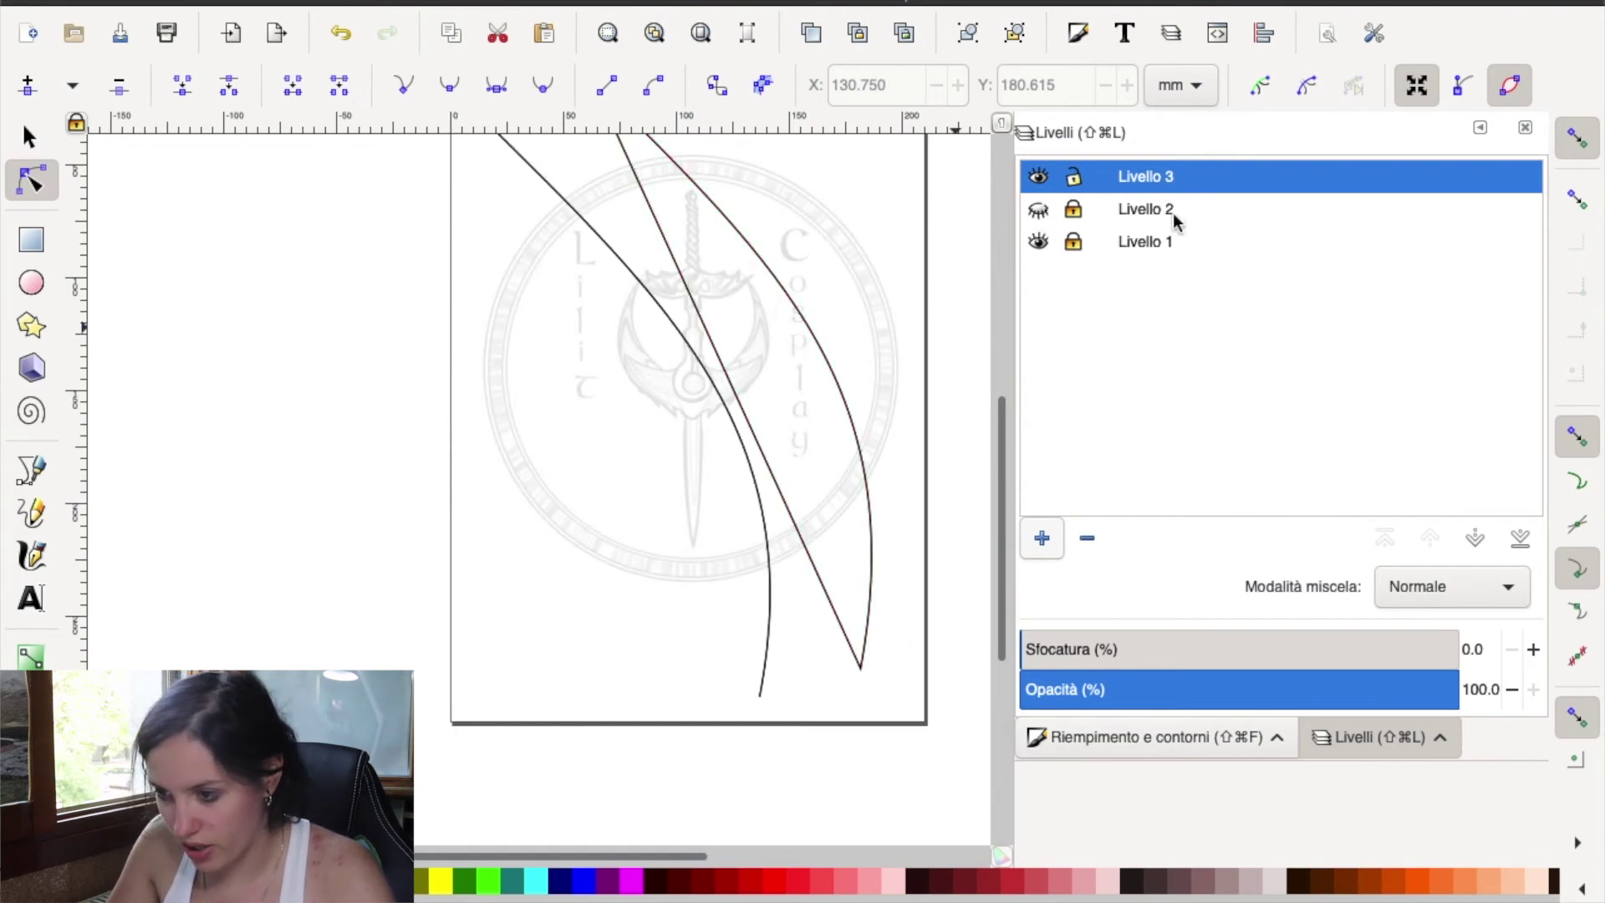
scroll(652, 360, "up", 1)
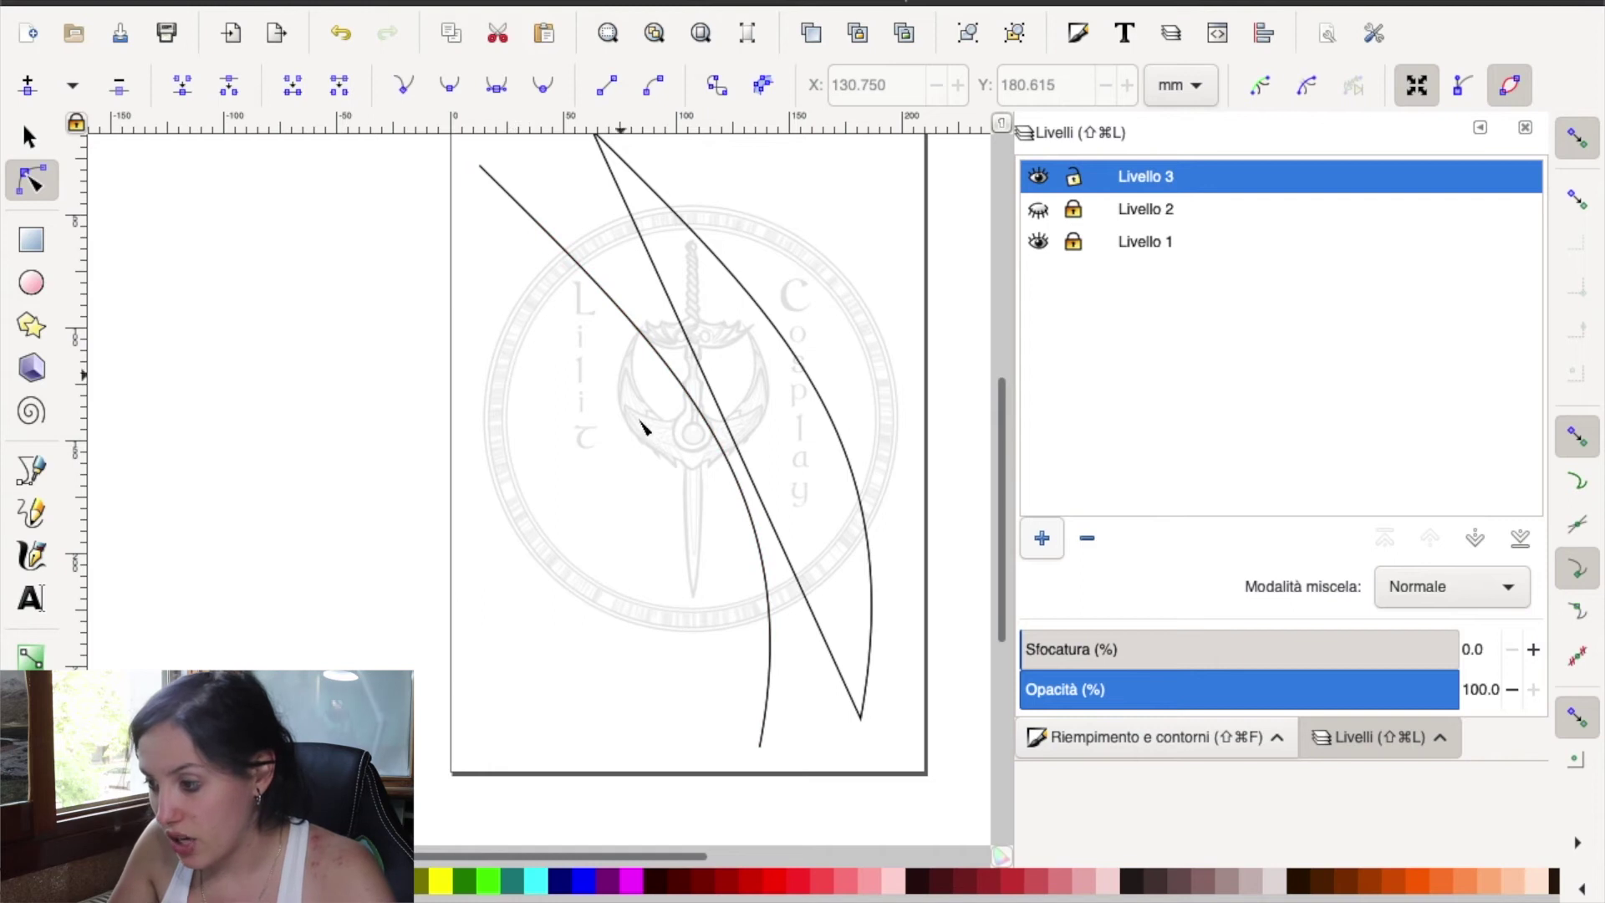
left_click(1039, 210)
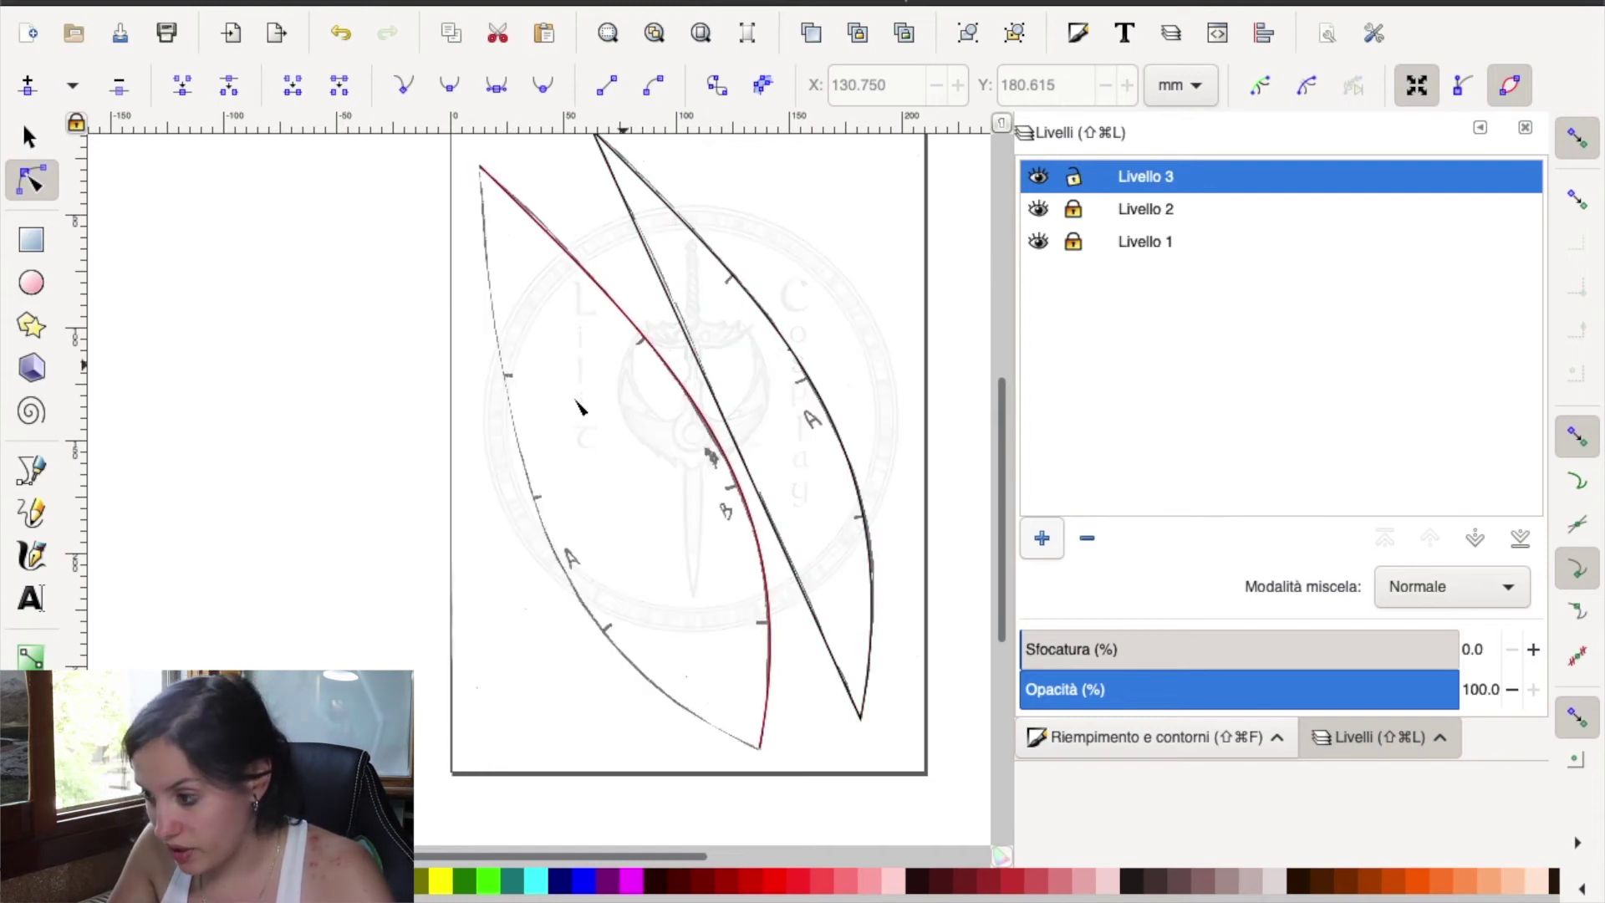
left_click(1040, 210)
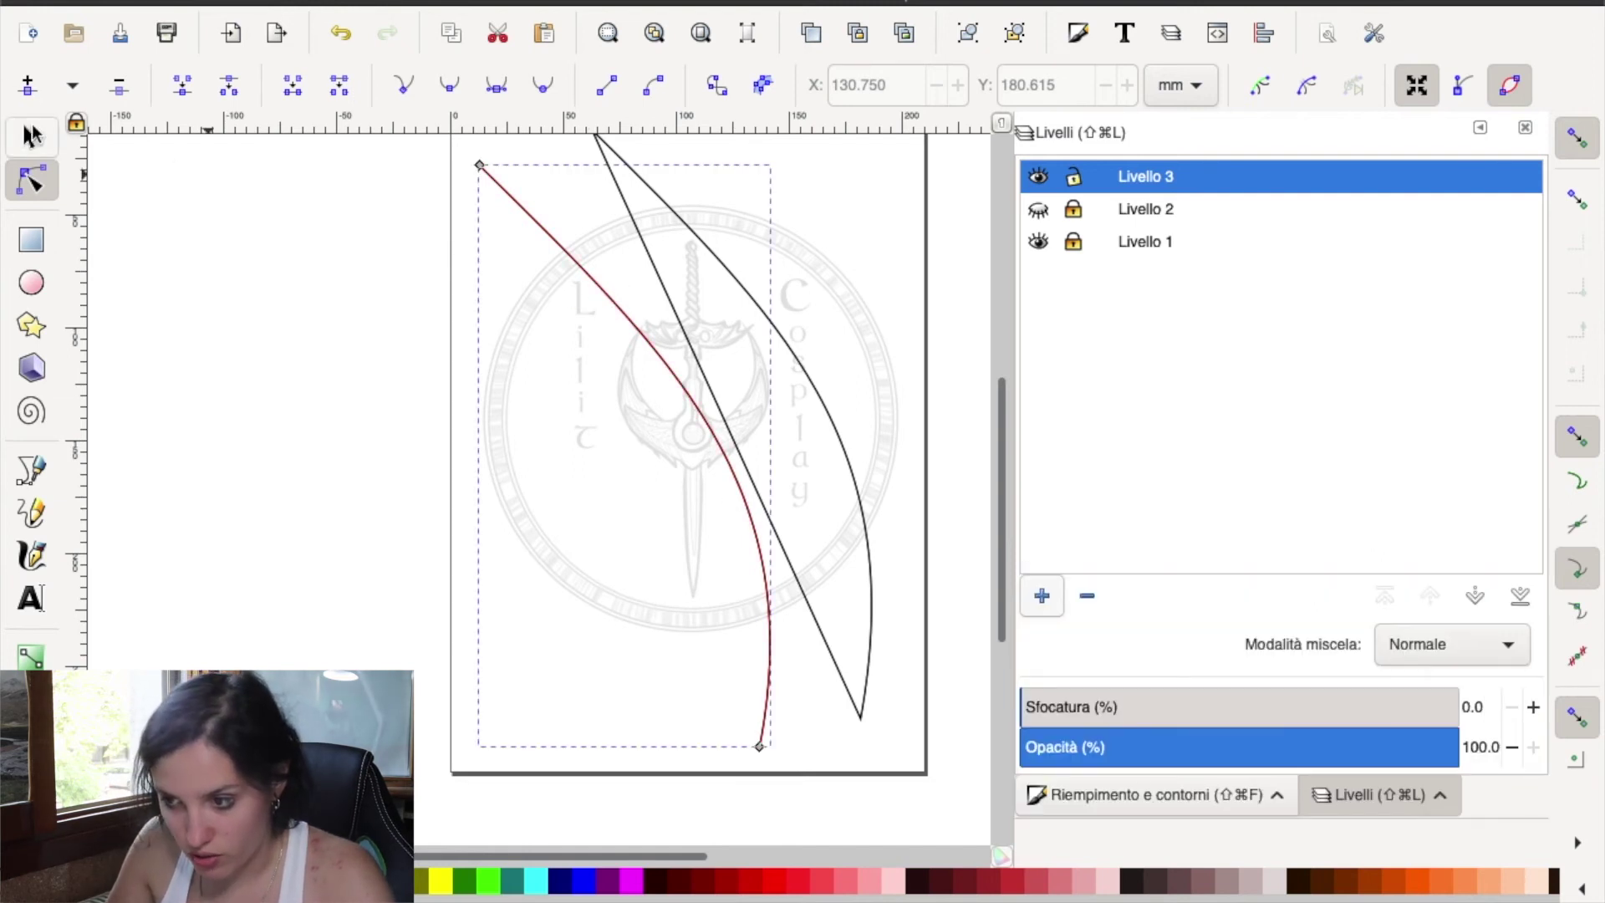
left_click(31, 138)
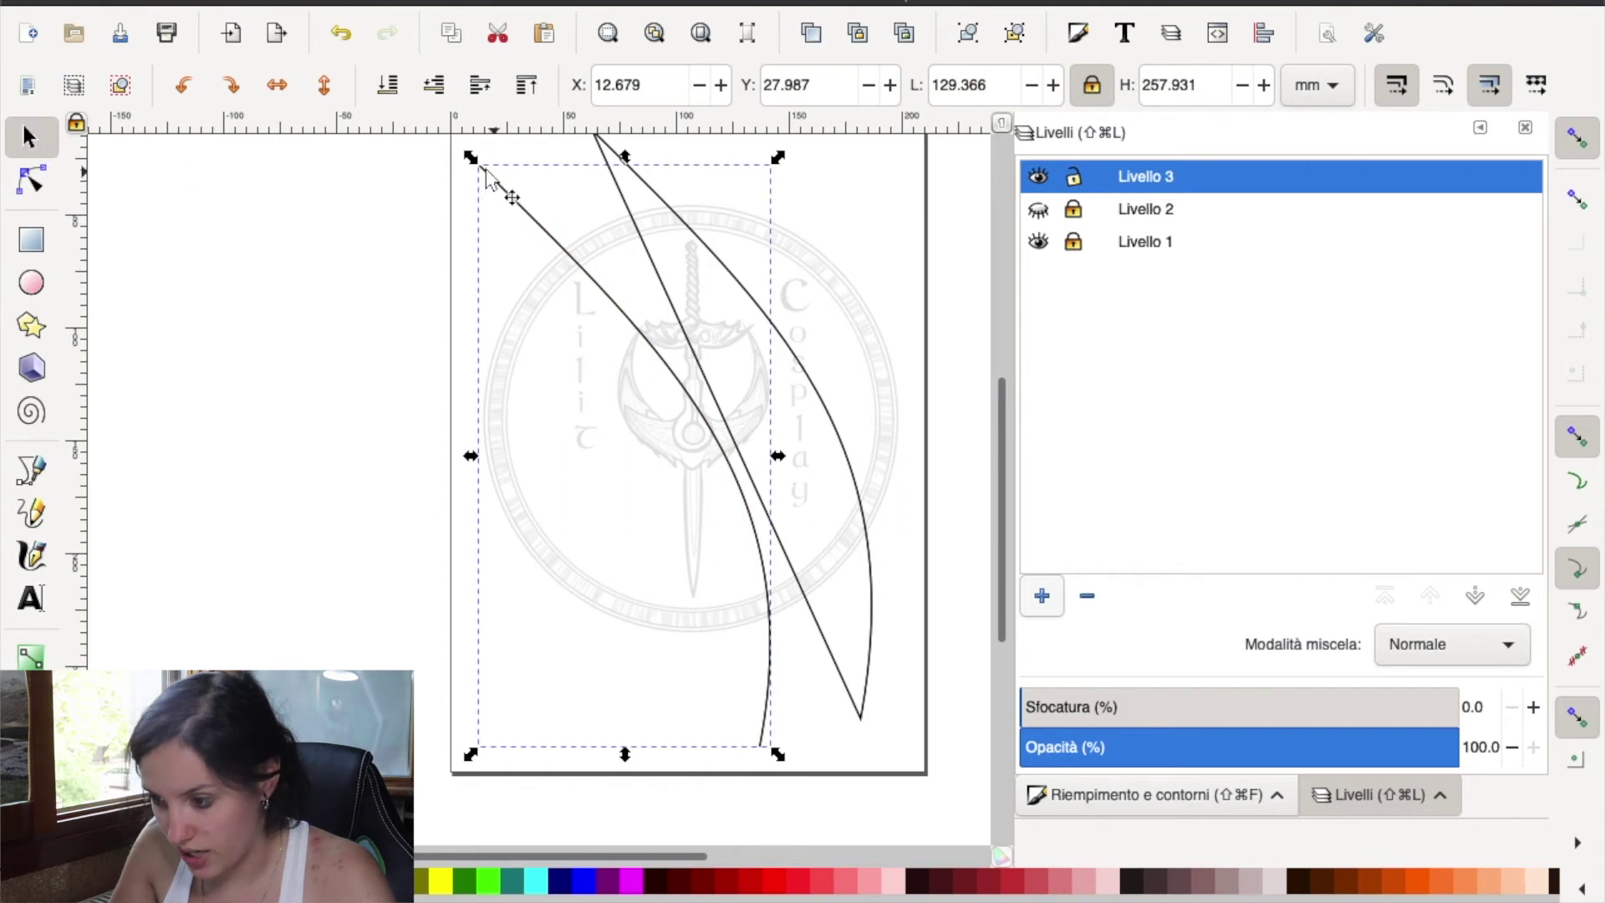
- Duplicate the left curve with Duplica and flip the copy via Oggetto > Rifletti orizzontalmente
right_click(555, 244)
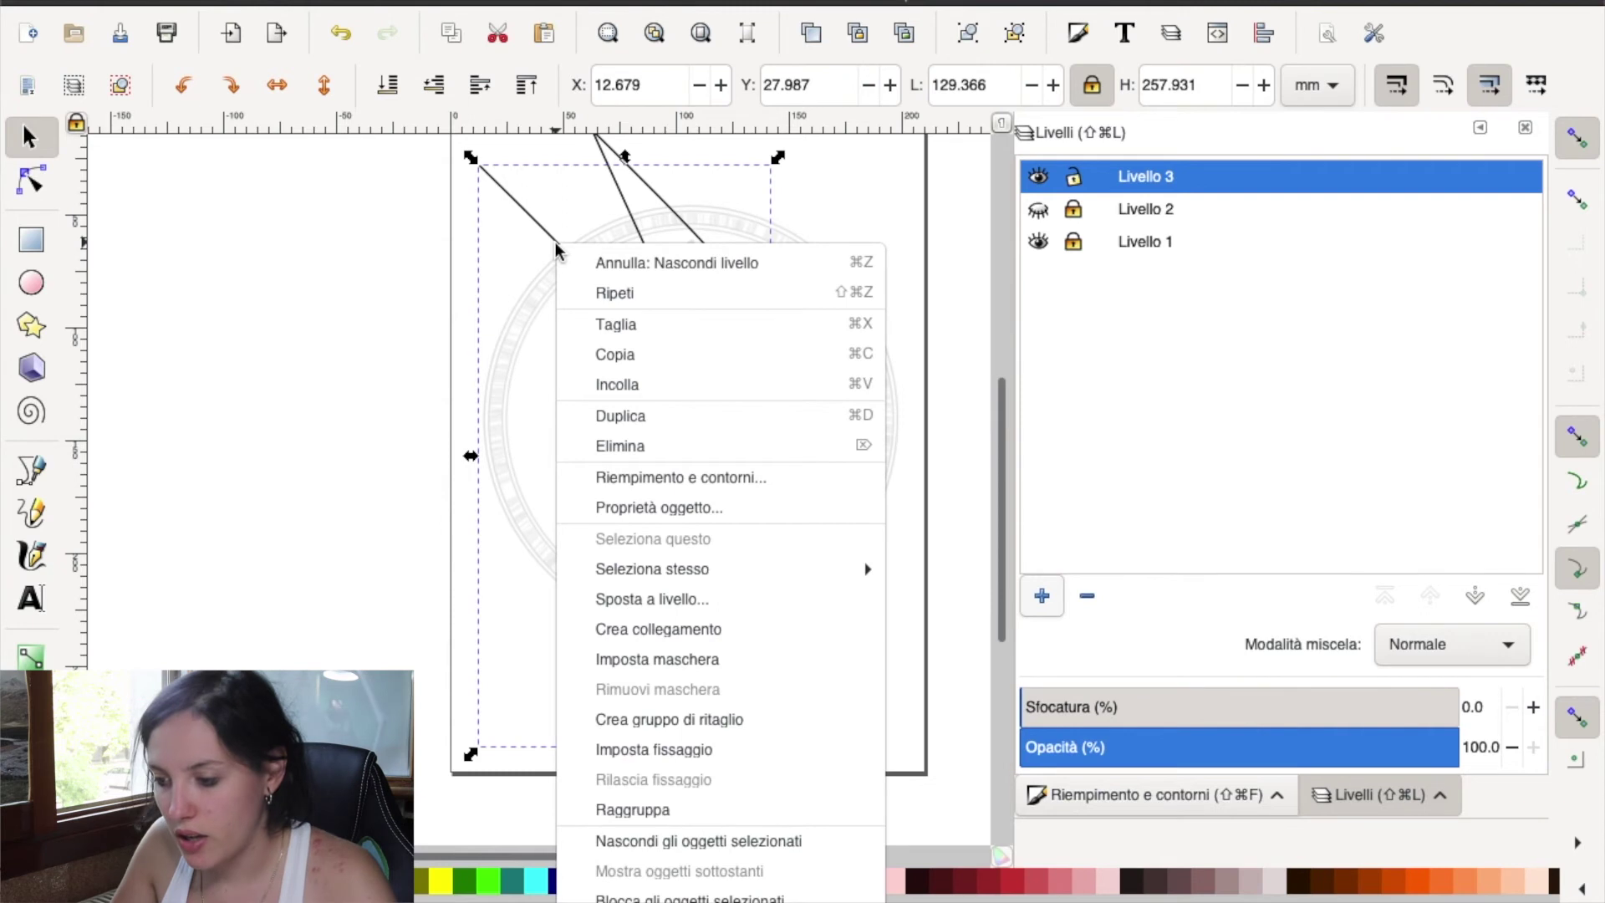
left_click(621, 418)
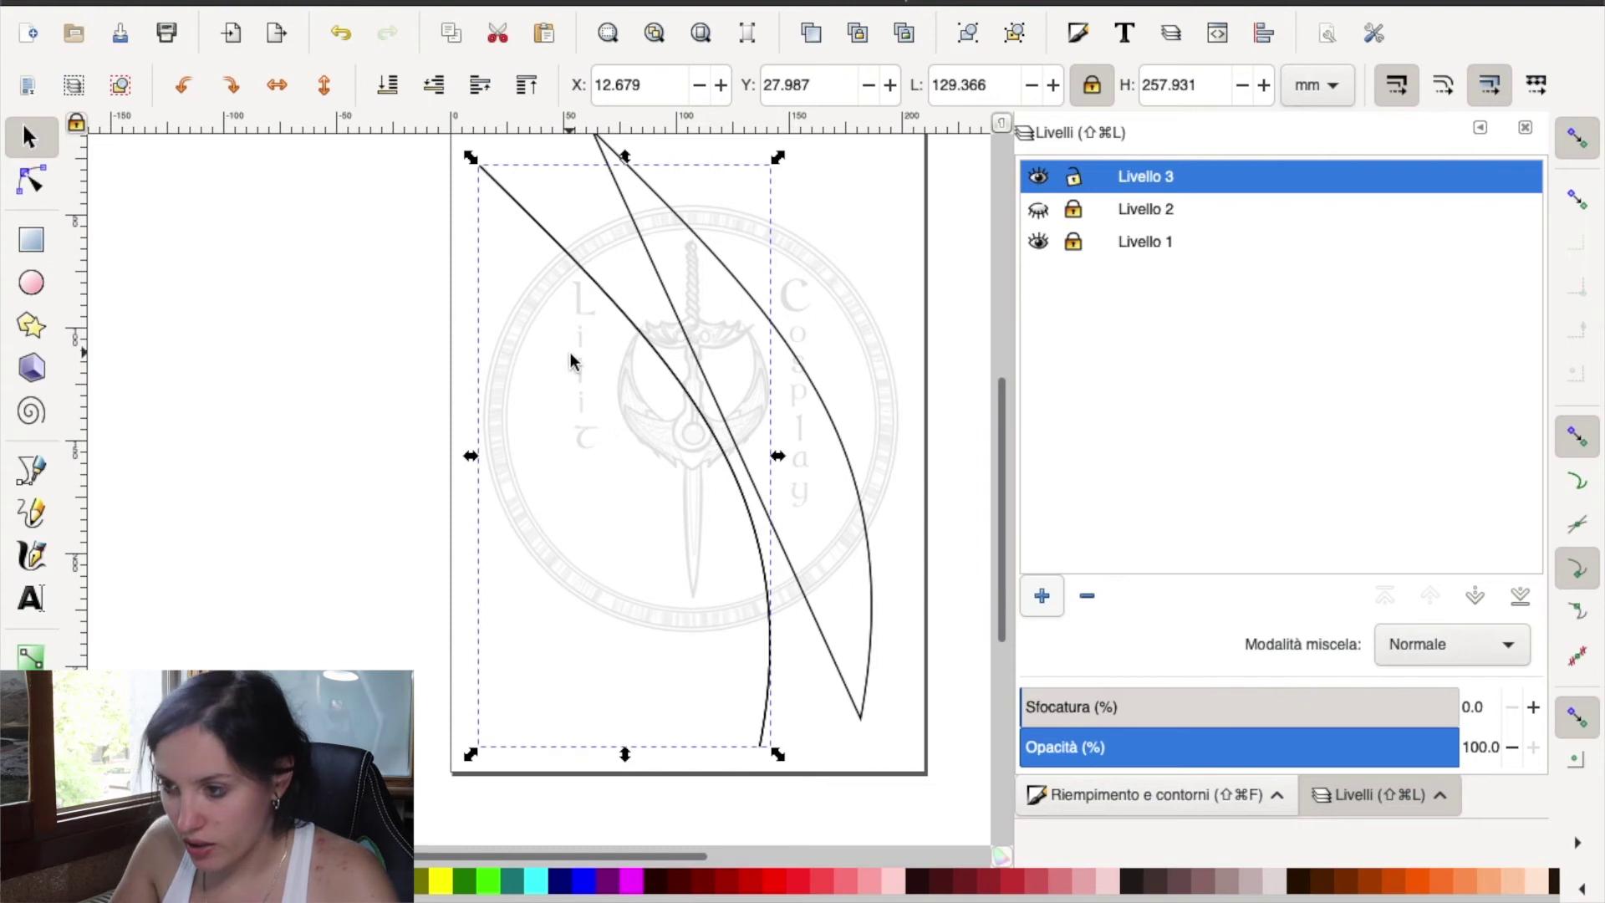
right_click(571, 361)
left_click(567, 293)
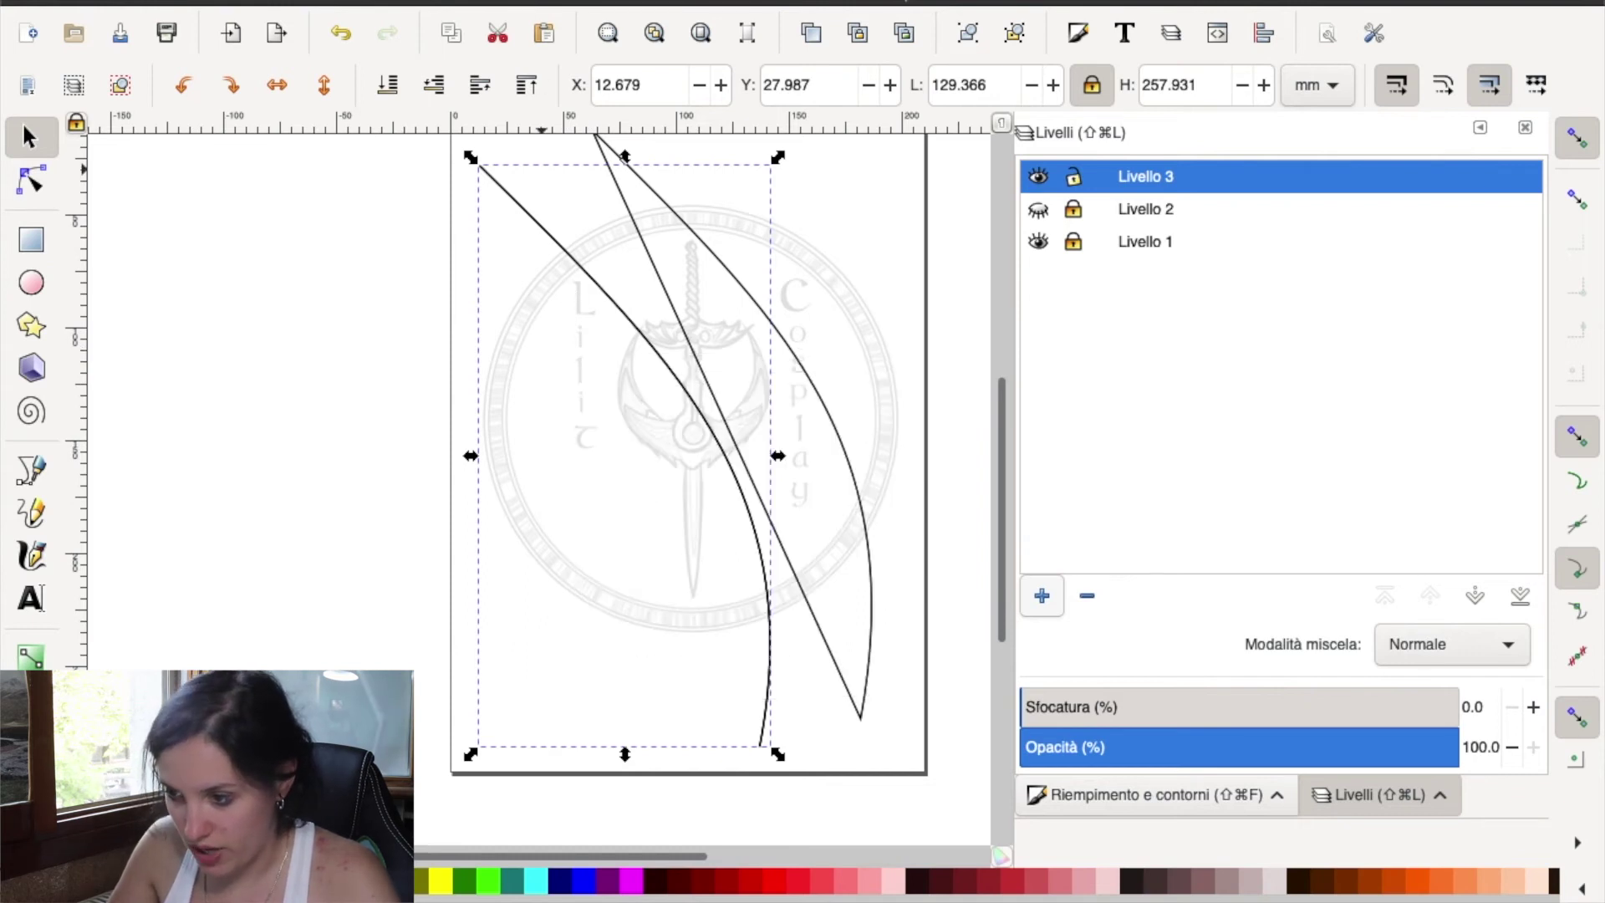
key("alt+o")
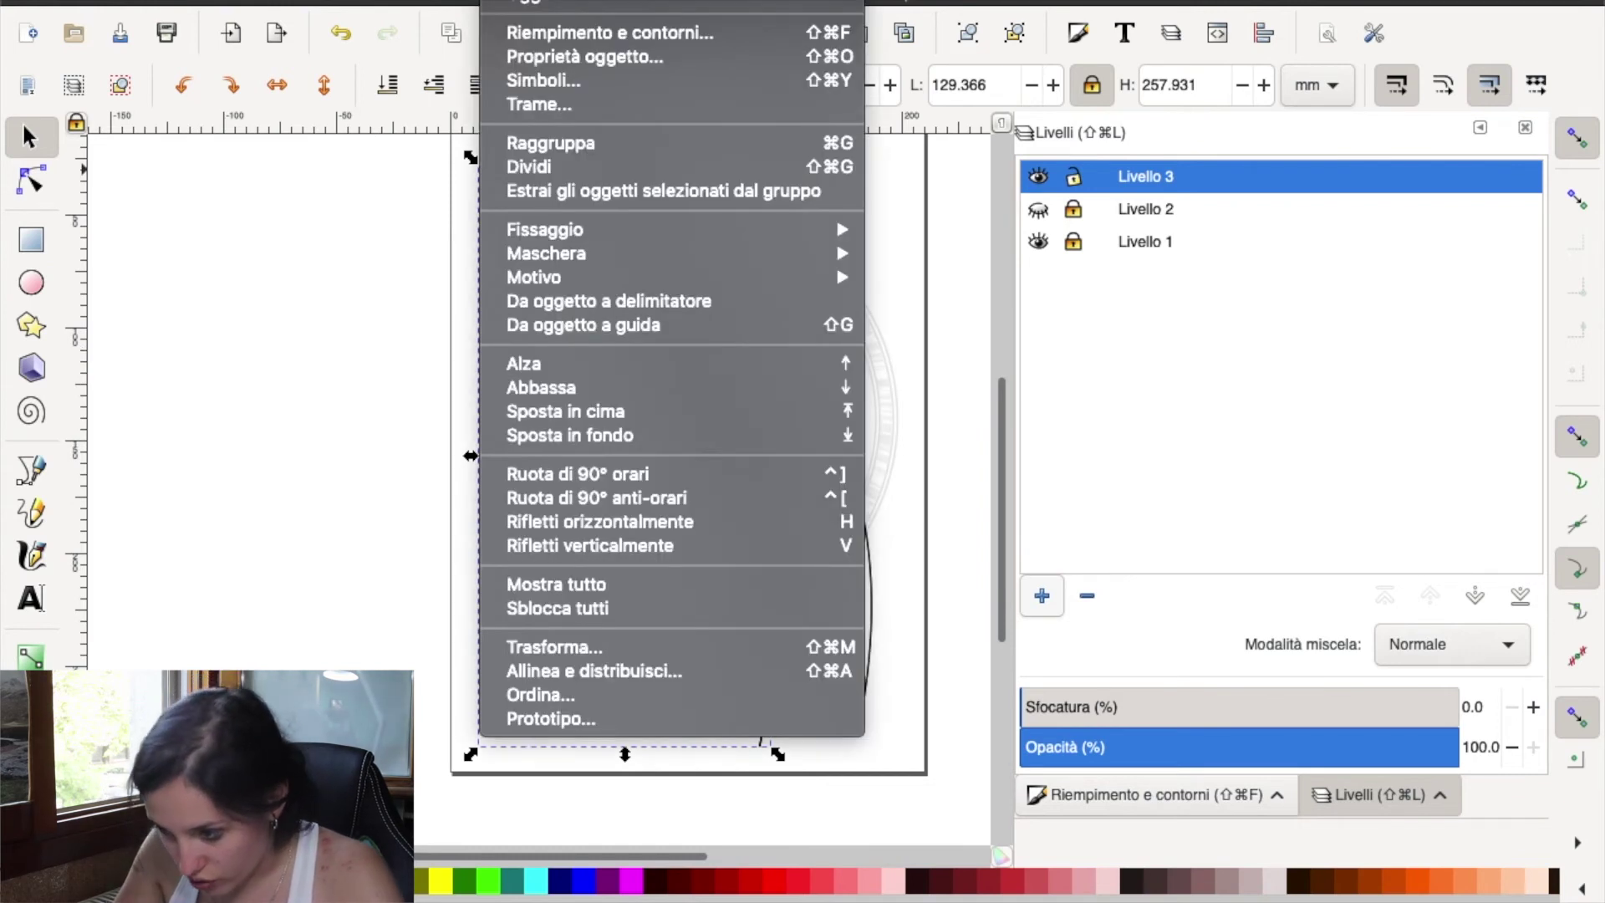
left_click(596, 529)
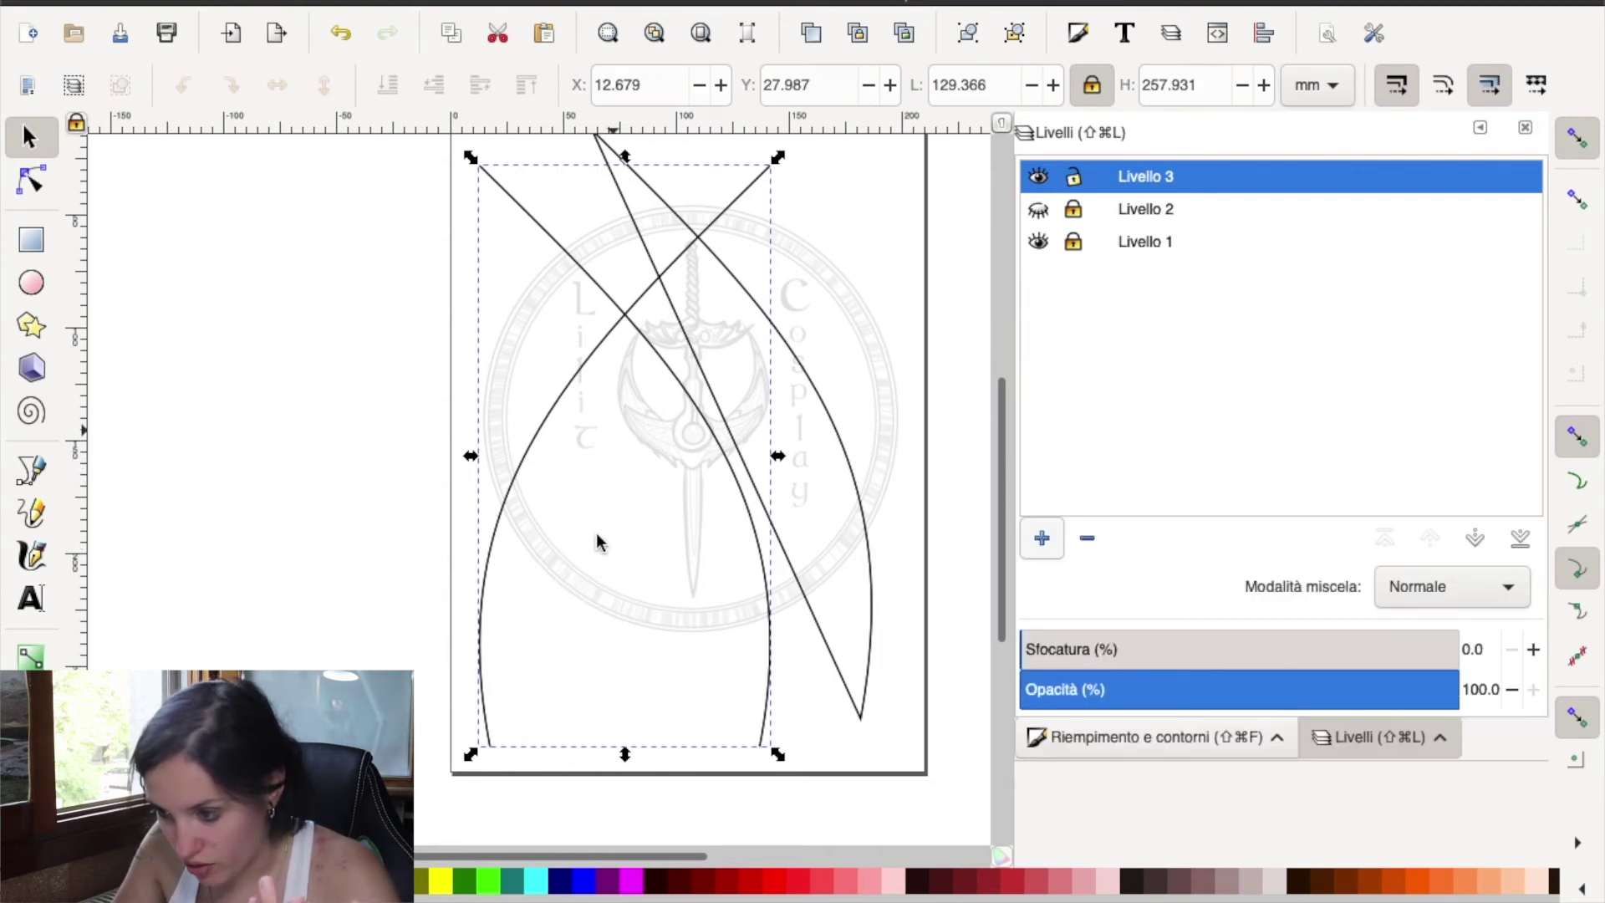
- Narrow and stretch the mirrored curve taller, then move it onto the original's tip
left_click(629, 720)
left_click(533, 456)
mouse_move(471, 757)
left_mouse_down()
mouse_move(569, 793)
mouse_move(739, 769)
left_mouse_up()
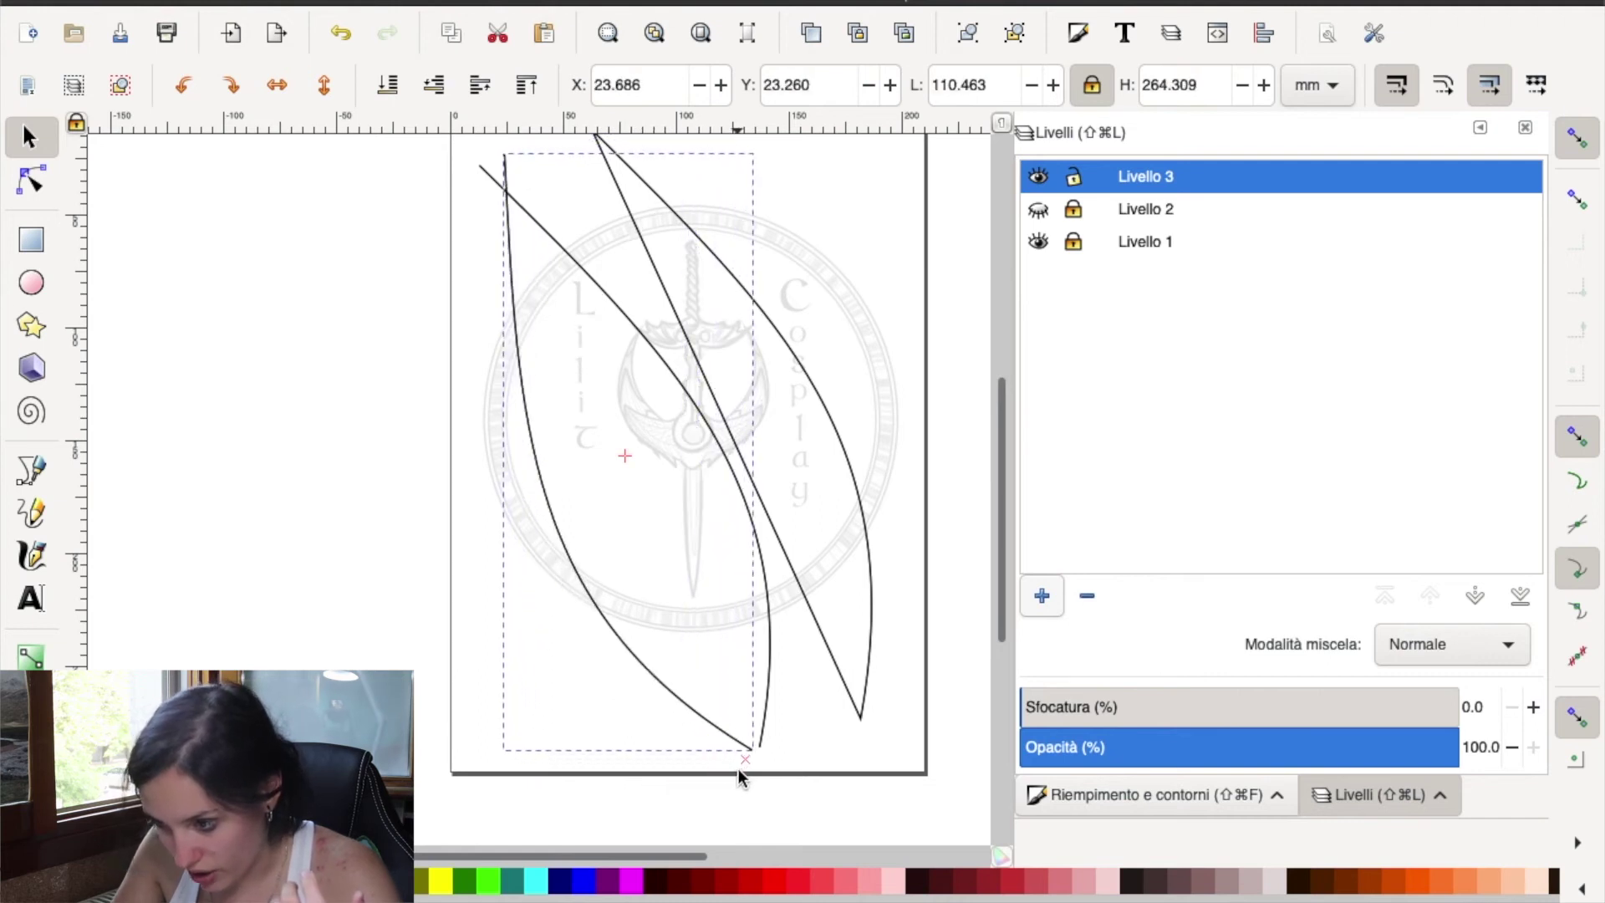
left_click(551, 483)
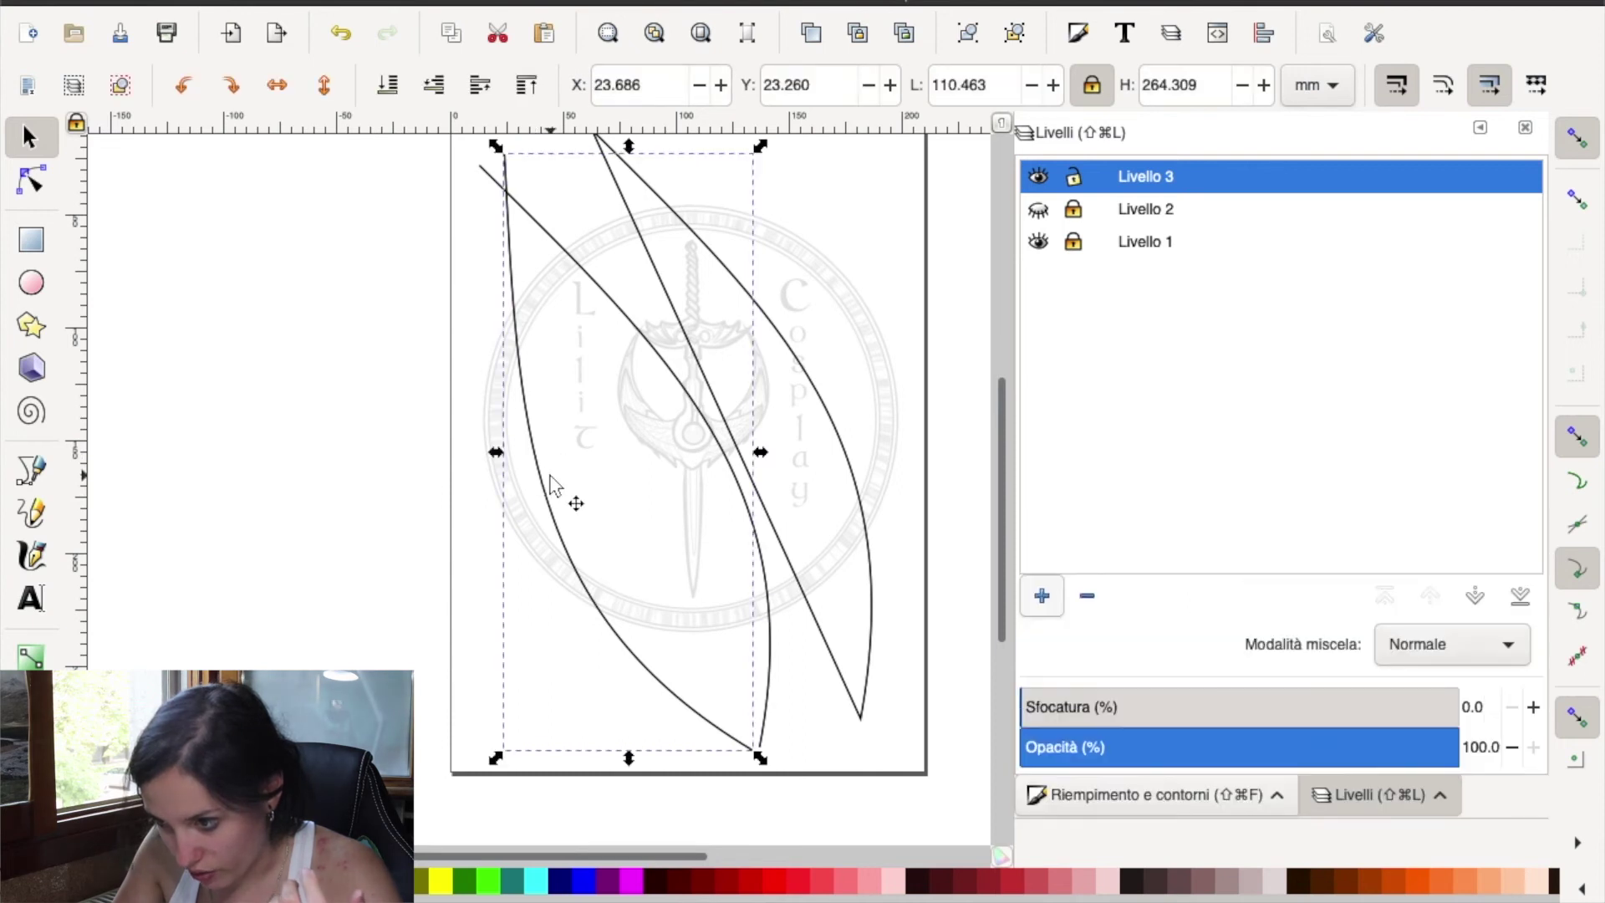
left_click_drag(548, 481, 524, 496)
scroll(500, 240, "up", 2)
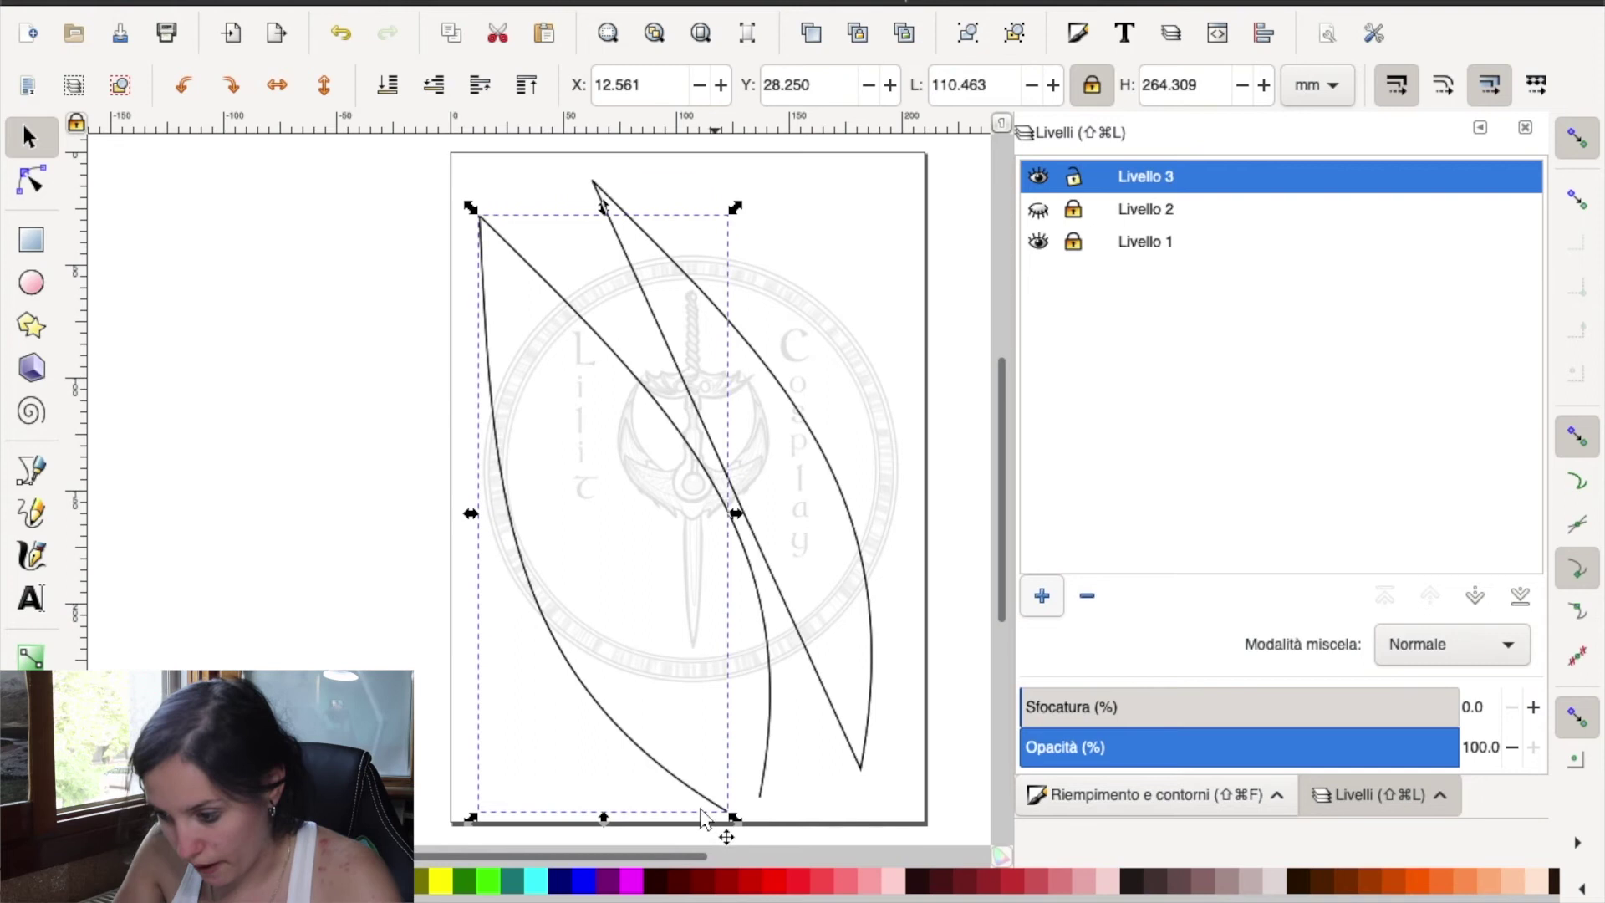
key("Escape")
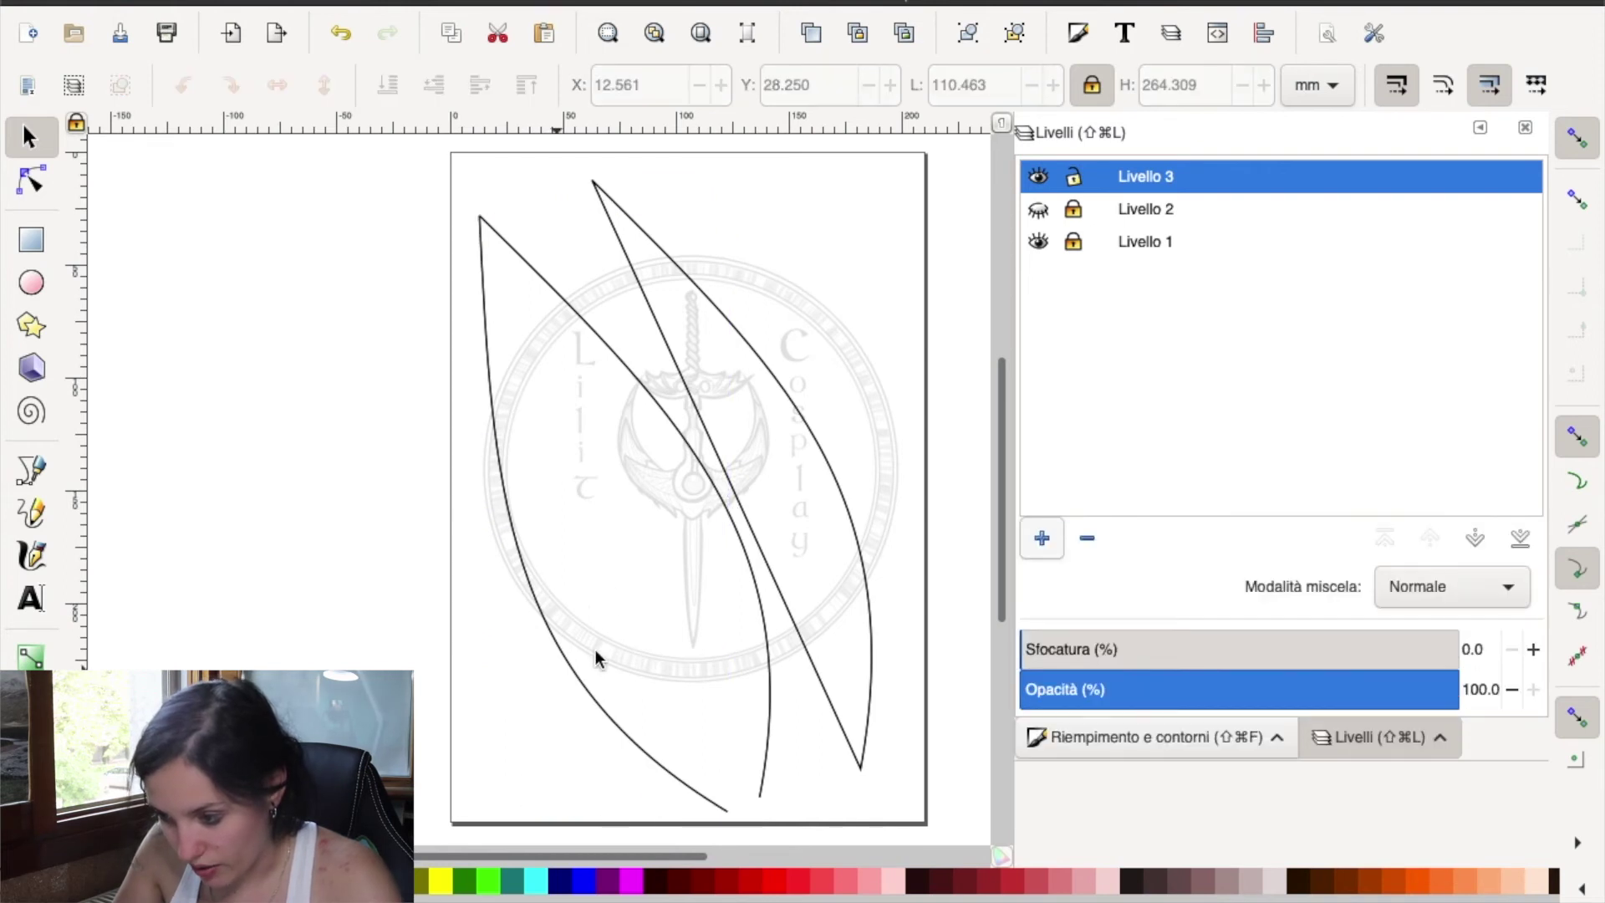
- Rescale the left curve and shift it right and up toward the tips
left_click(546, 674)
key("Escape")
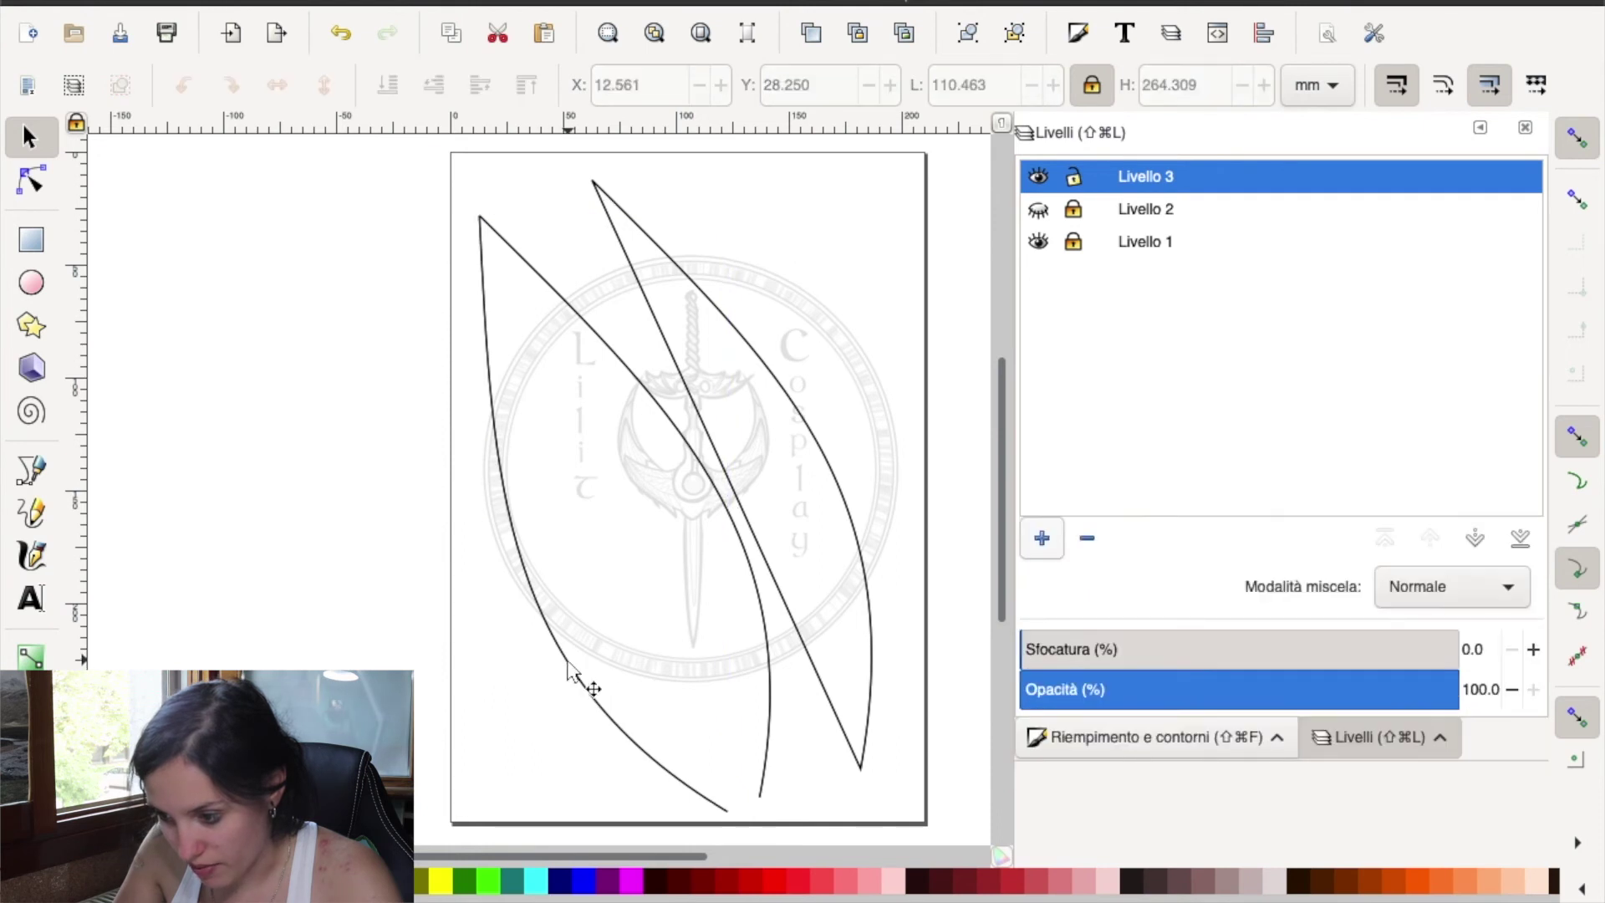
left_click(586, 690)
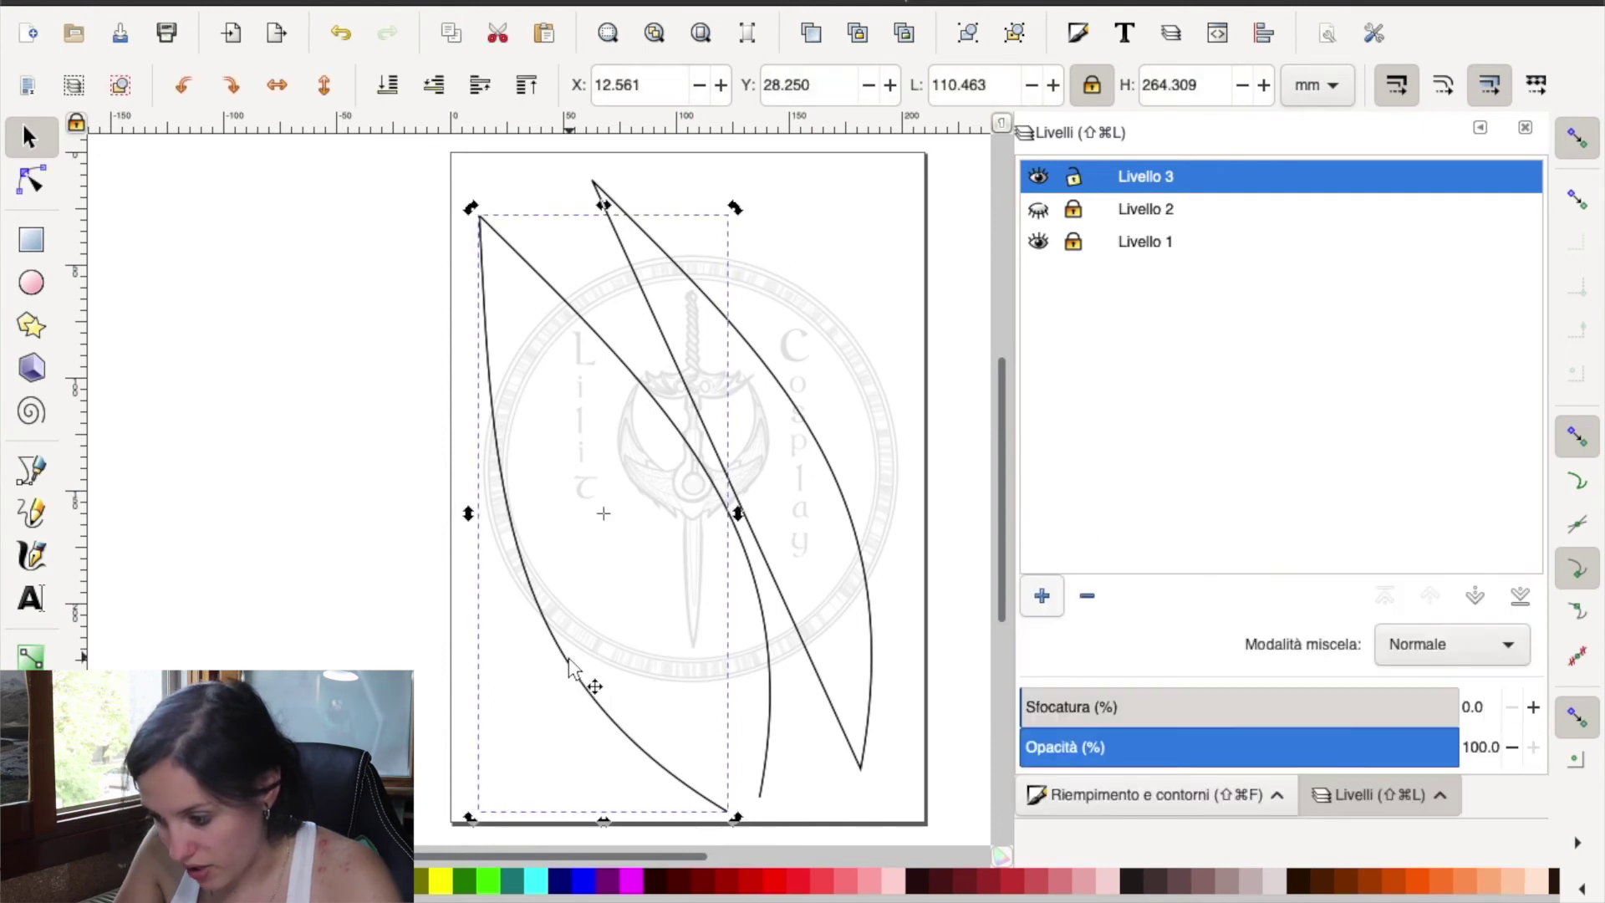
left_click_drag(738, 821, 759, 809)
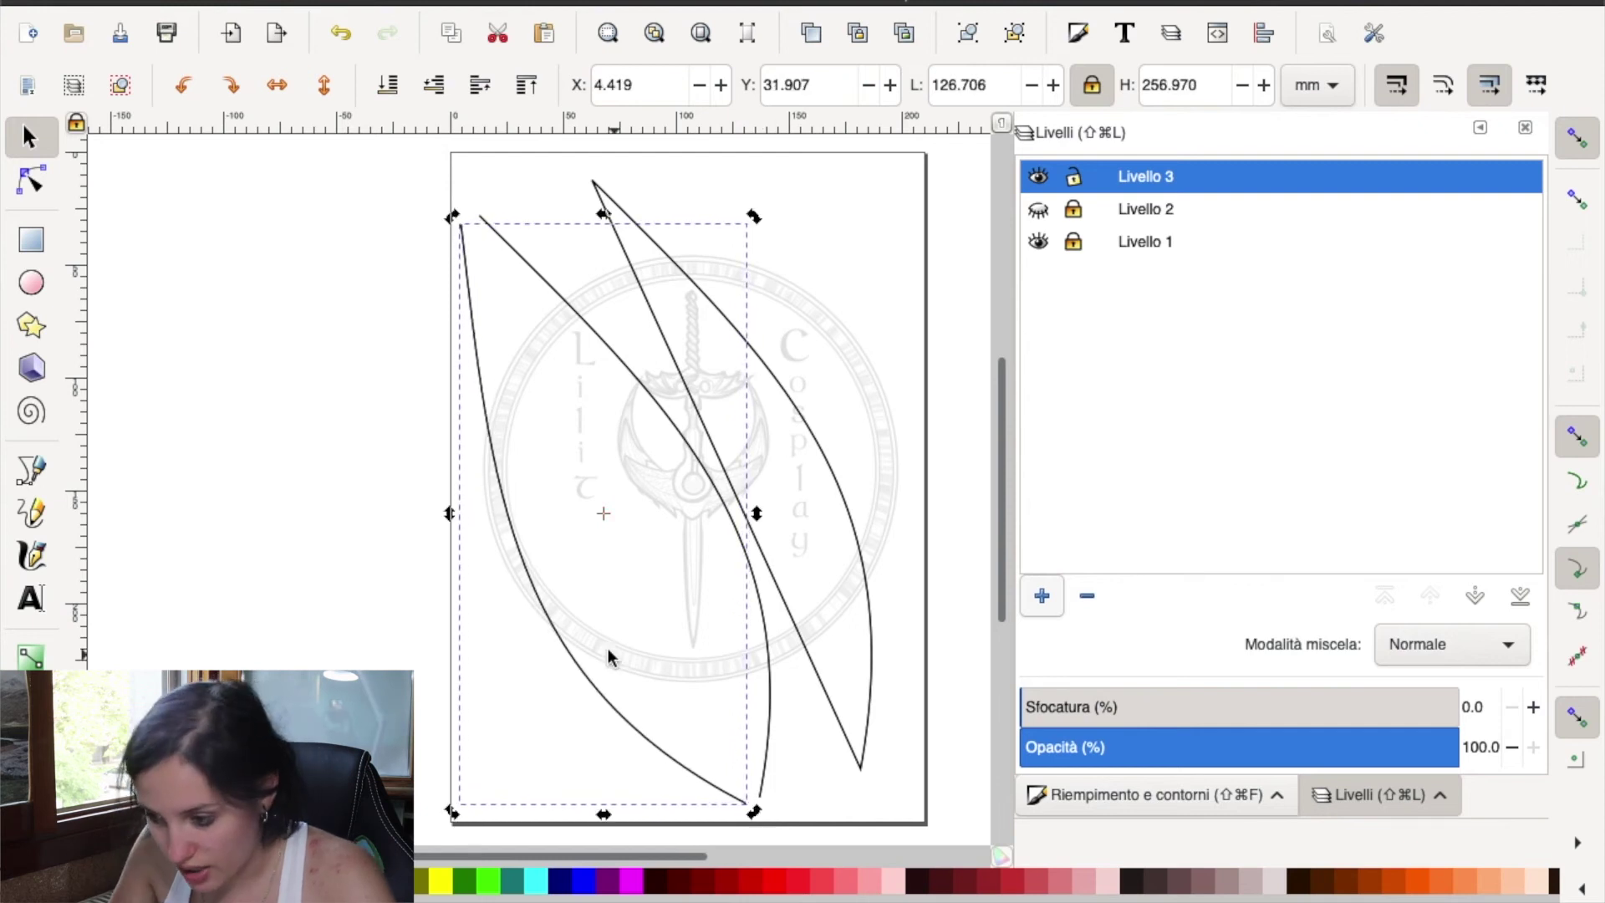
left_click(568, 620)
left_click(554, 632)
left_click_drag(573, 648, 571, 618)
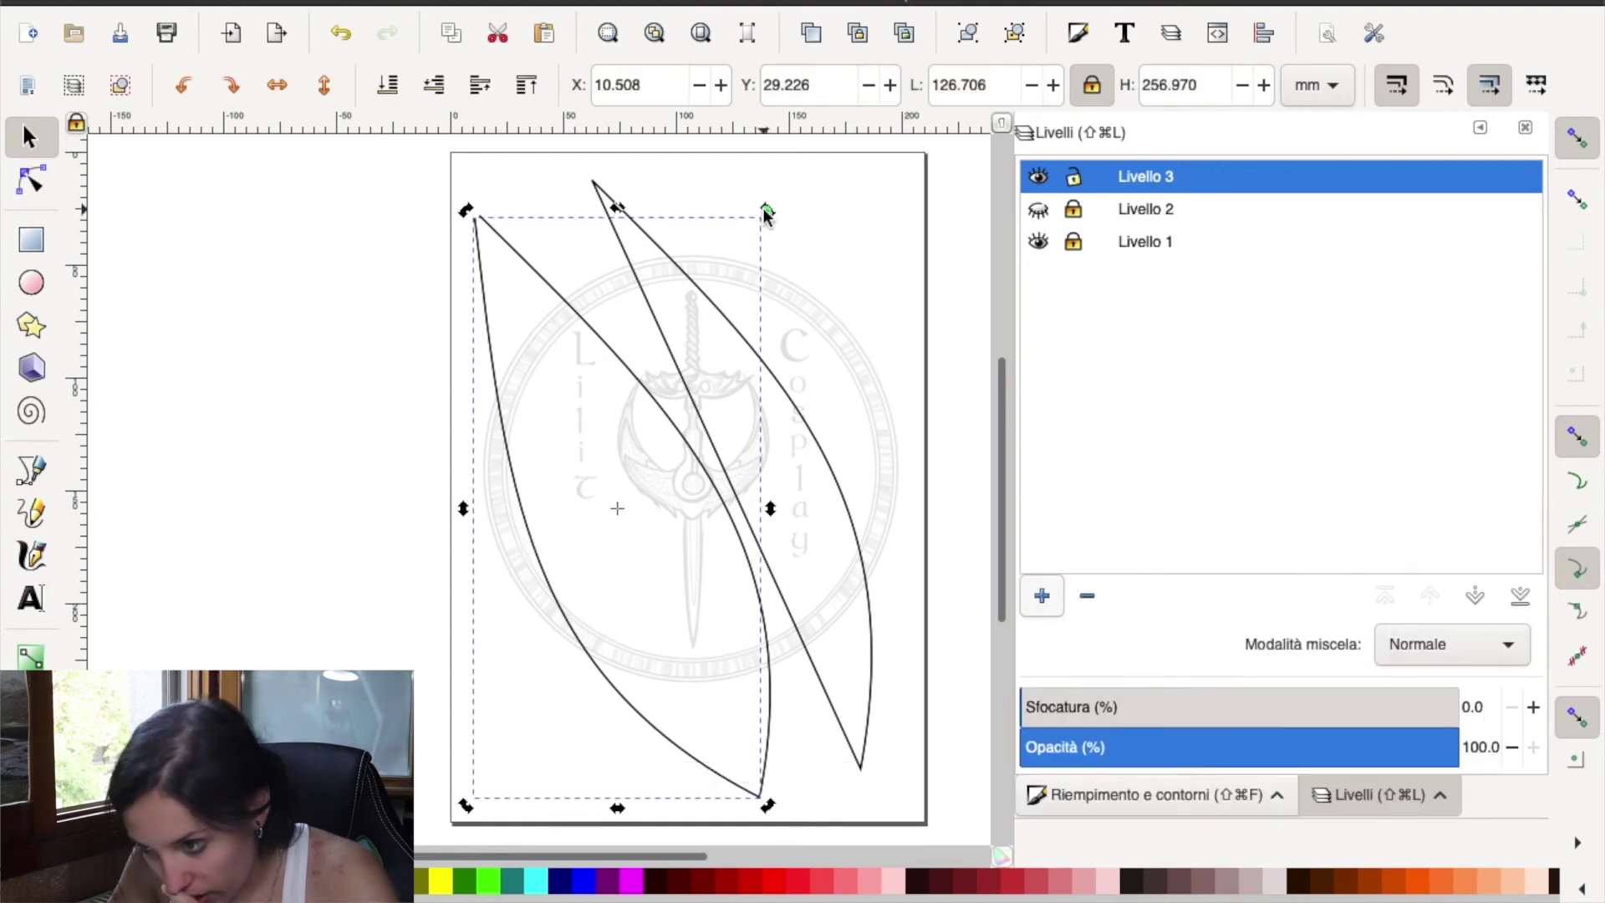
- Fine-tune the curve so its tip snaps onto the other curve's corner, reaching 123.156 × 258.680 mm
left_click_drag(769, 215, 770, 216)
left_click(558, 488)
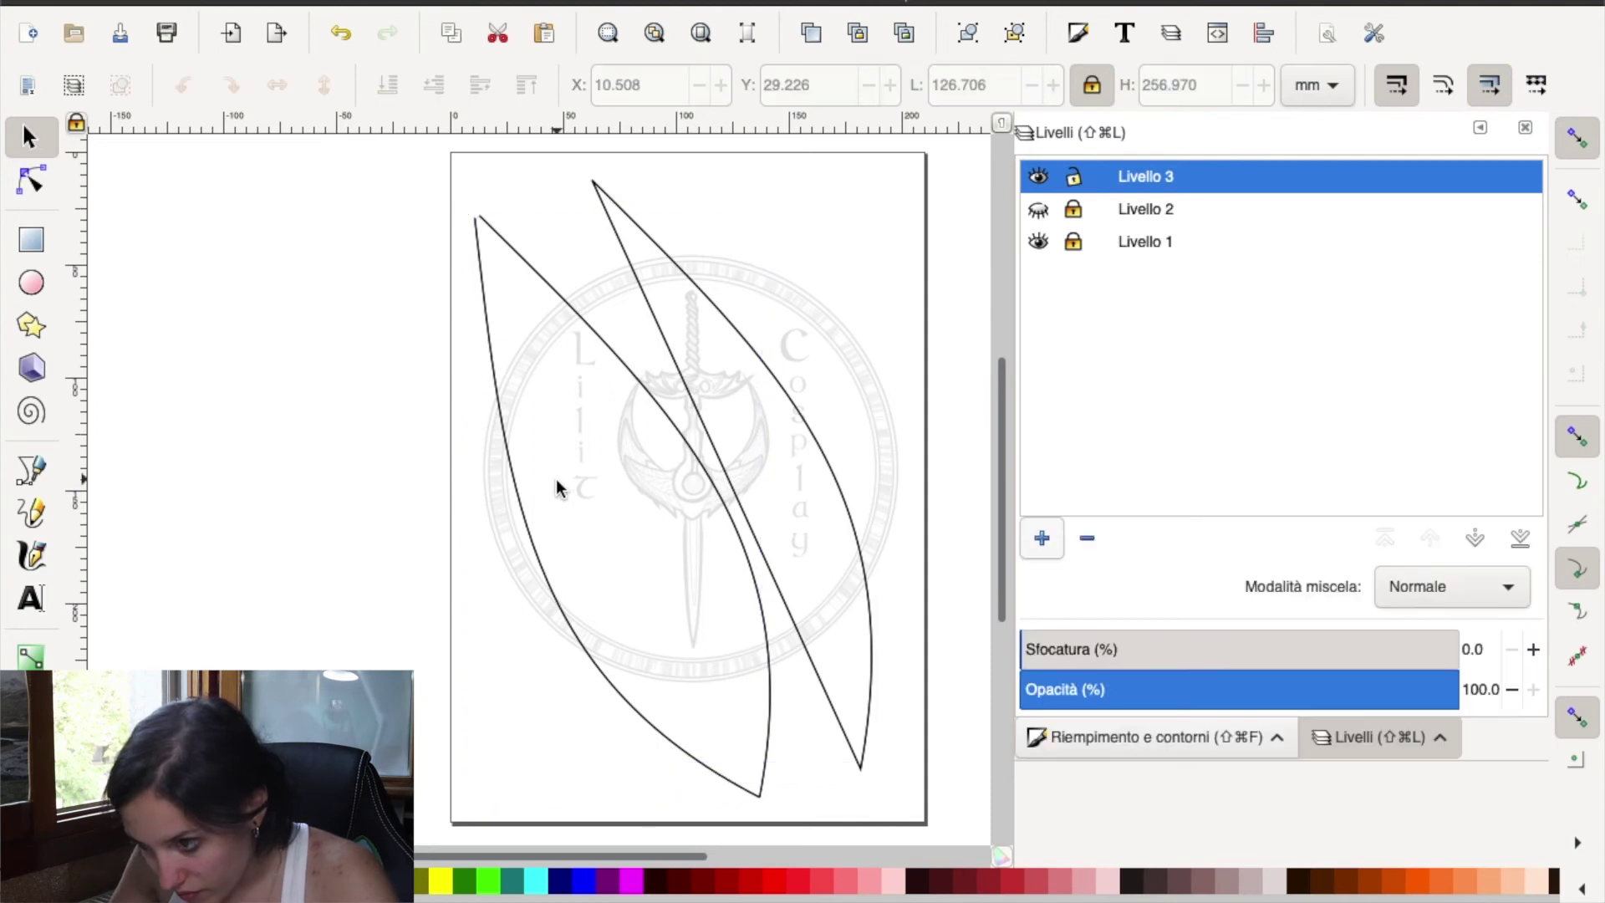
left_click(506, 431)
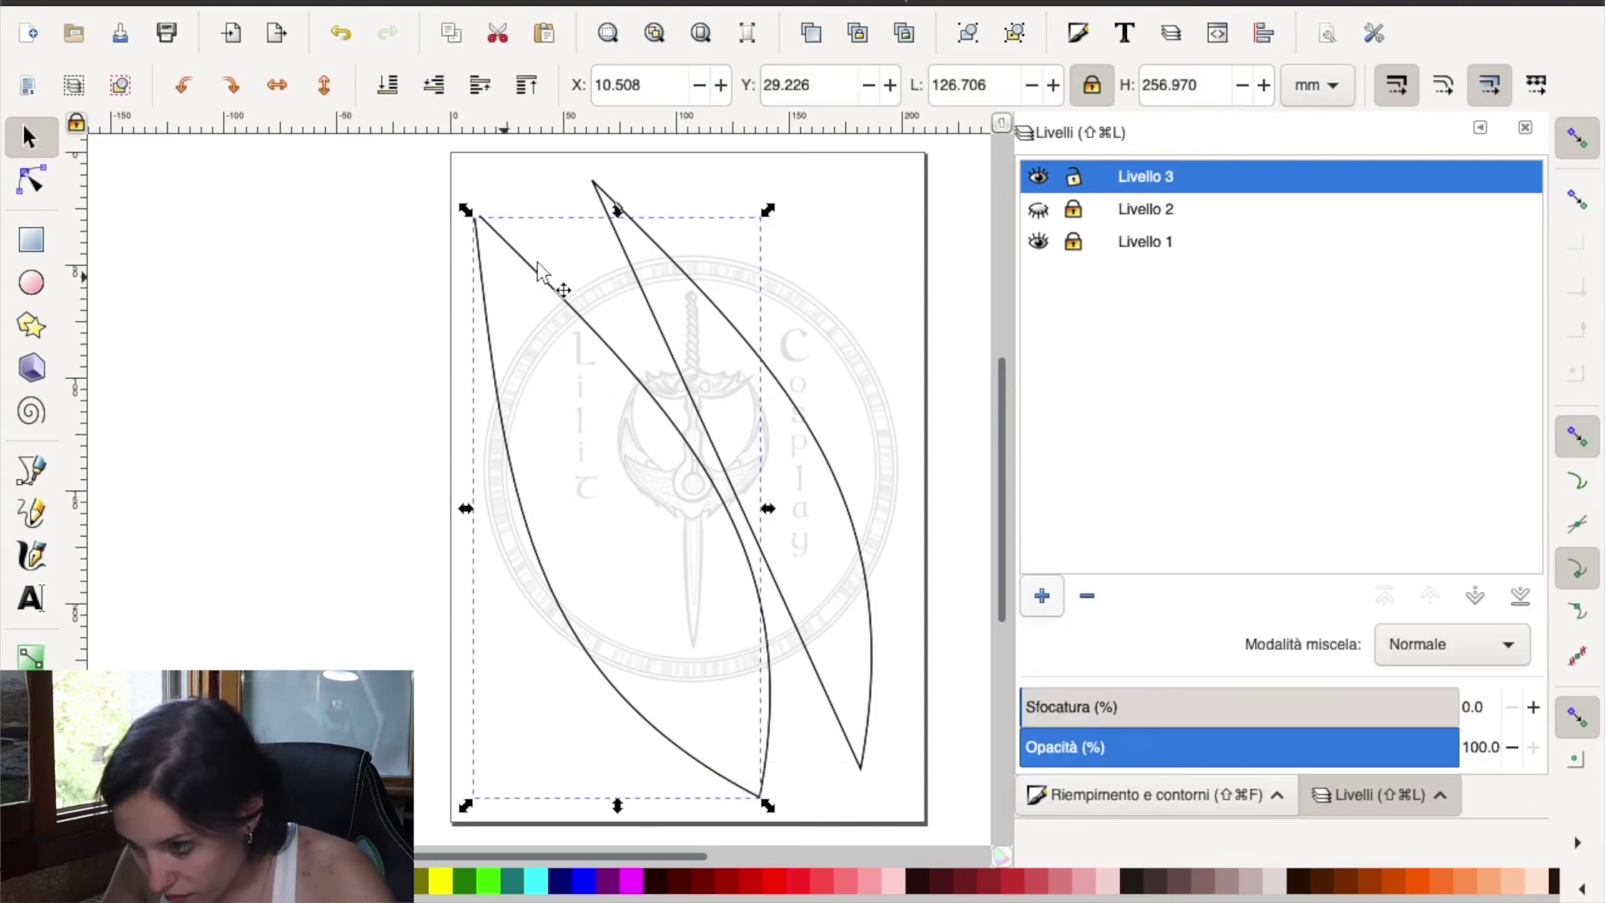
left_click_drag(774, 216, 774, 207)
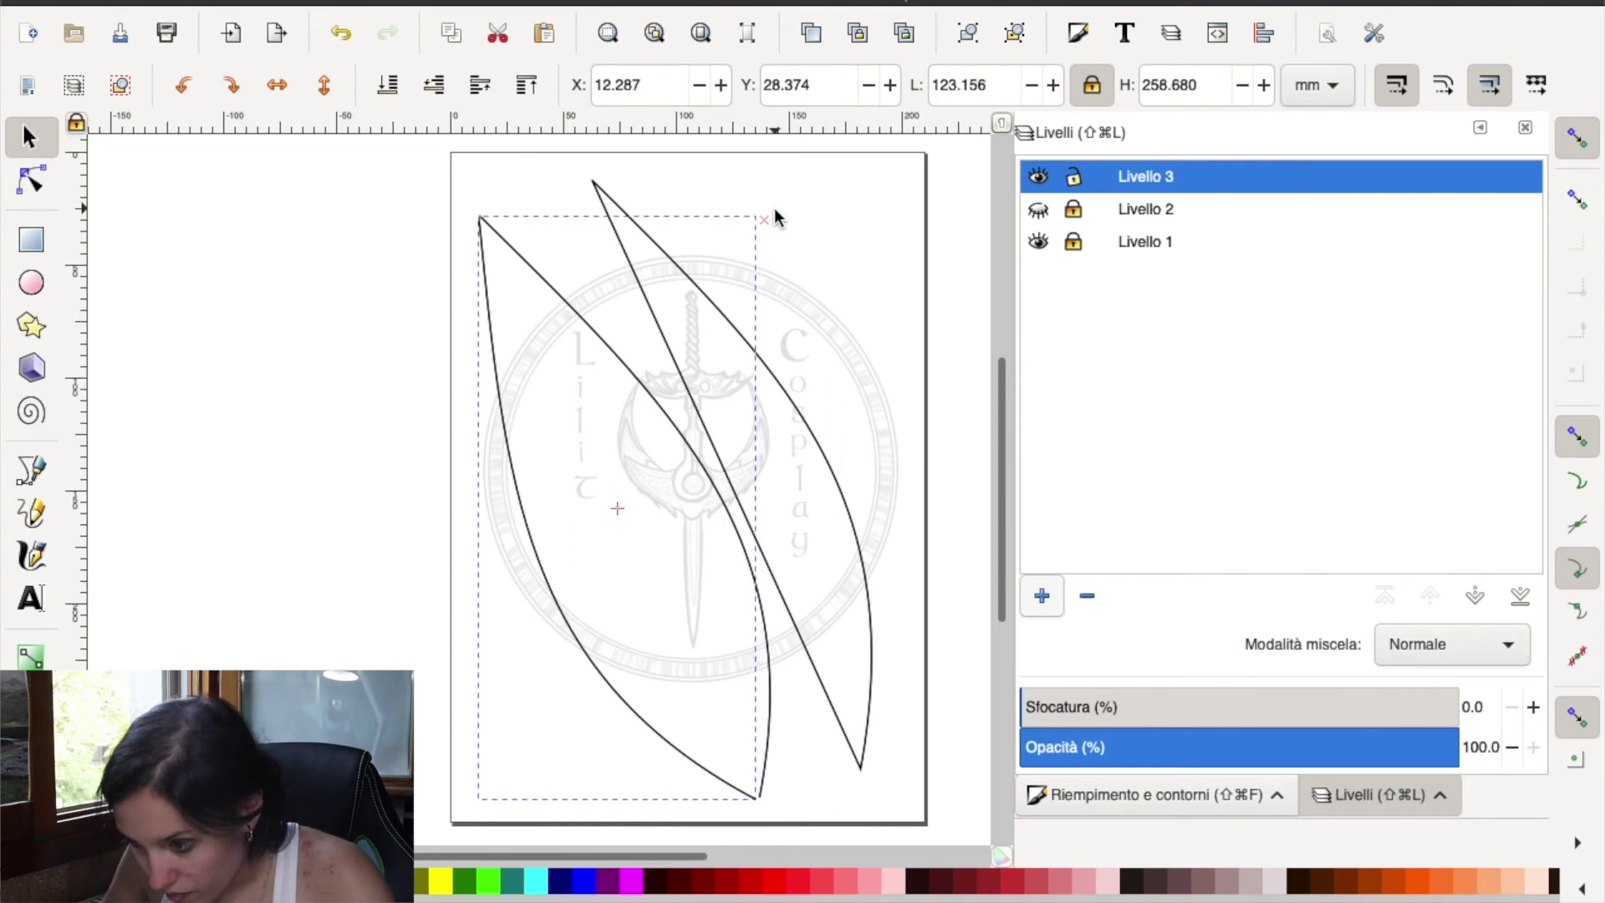
left_click(574, 491)
left_click(550, 571)
left_click_drag(548, 568, 545, 567)
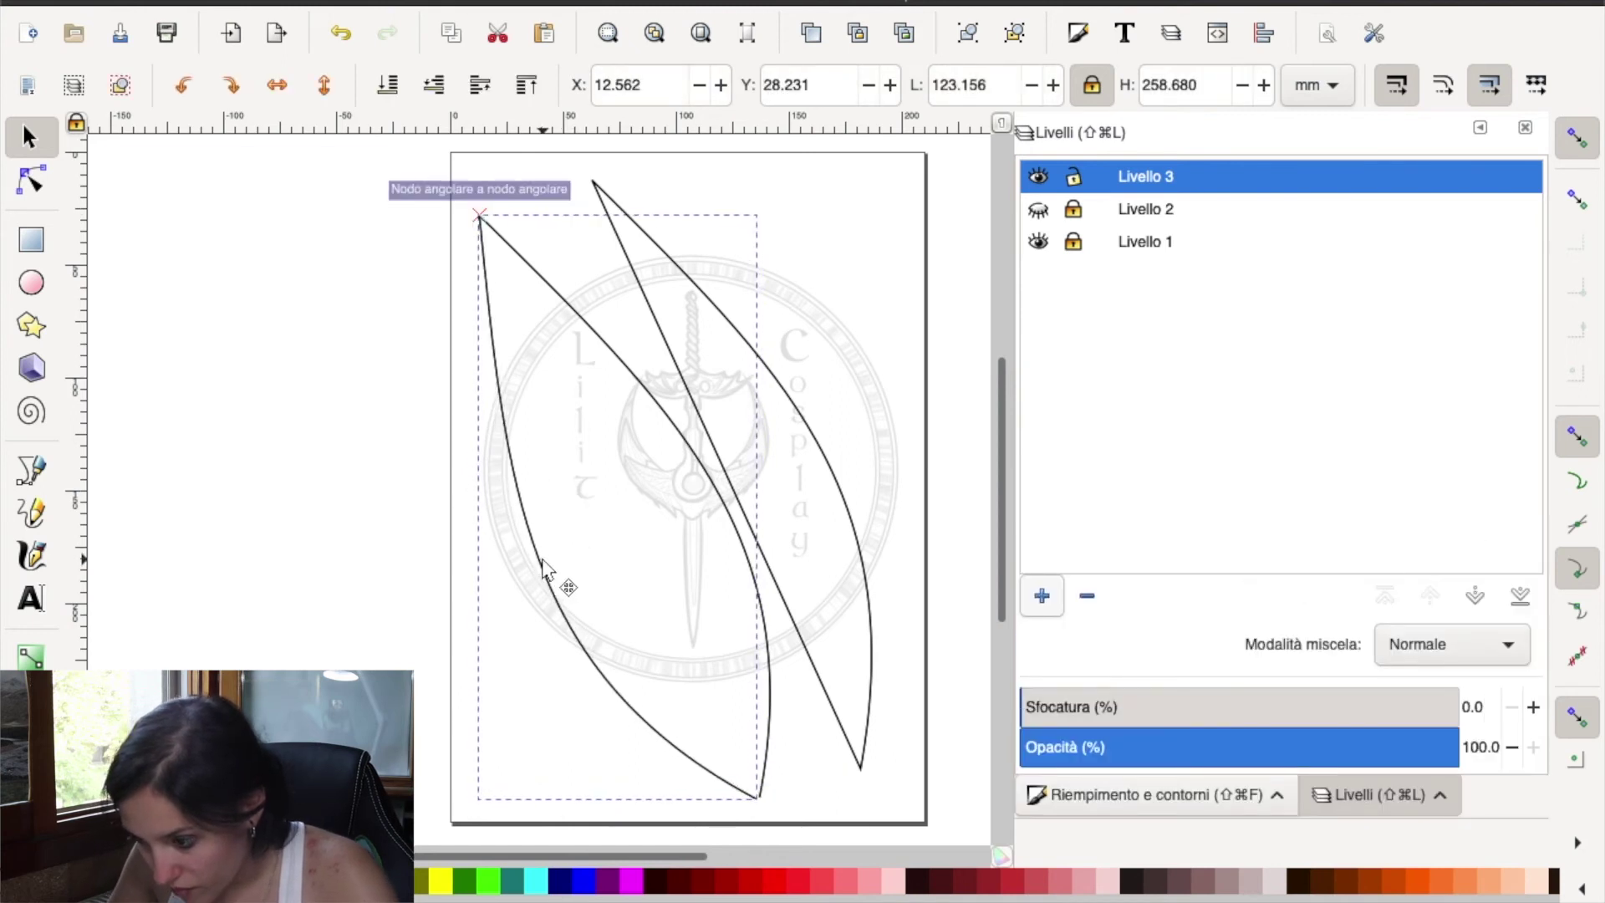
- Zoom into the blade tip and inspect the right-edge curve's nodes
left_click(783, 779)
scroll(785, 780, "down", 3)
scroll(784, 778, "up", 3)
scroll(759, 767, "up", 2)
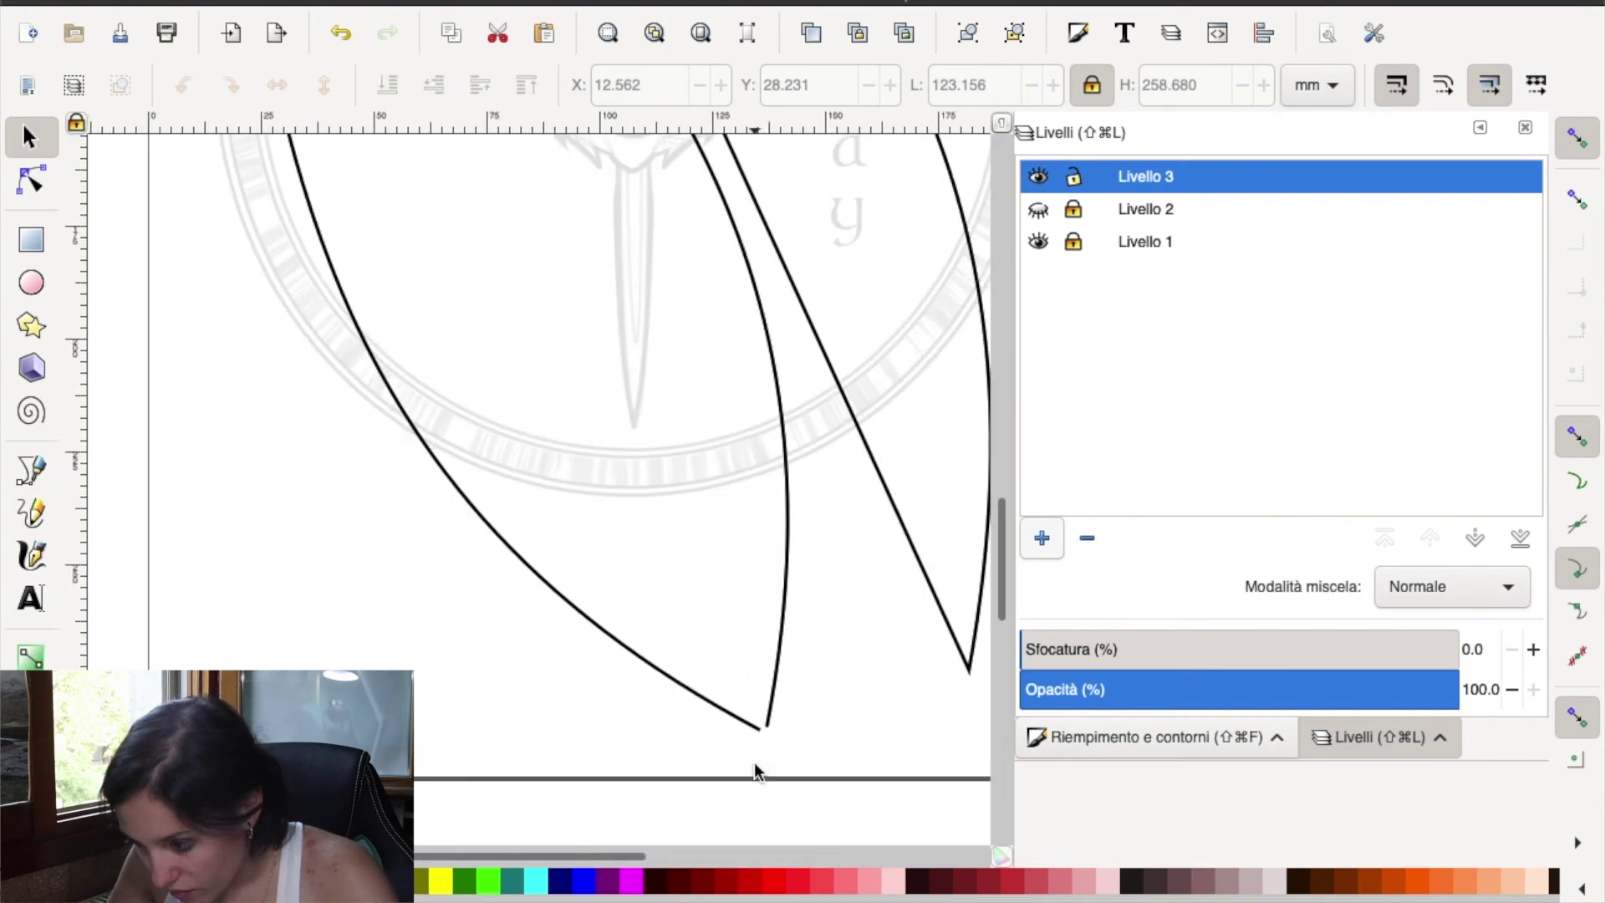
scroll(761, 757, "up", 2)
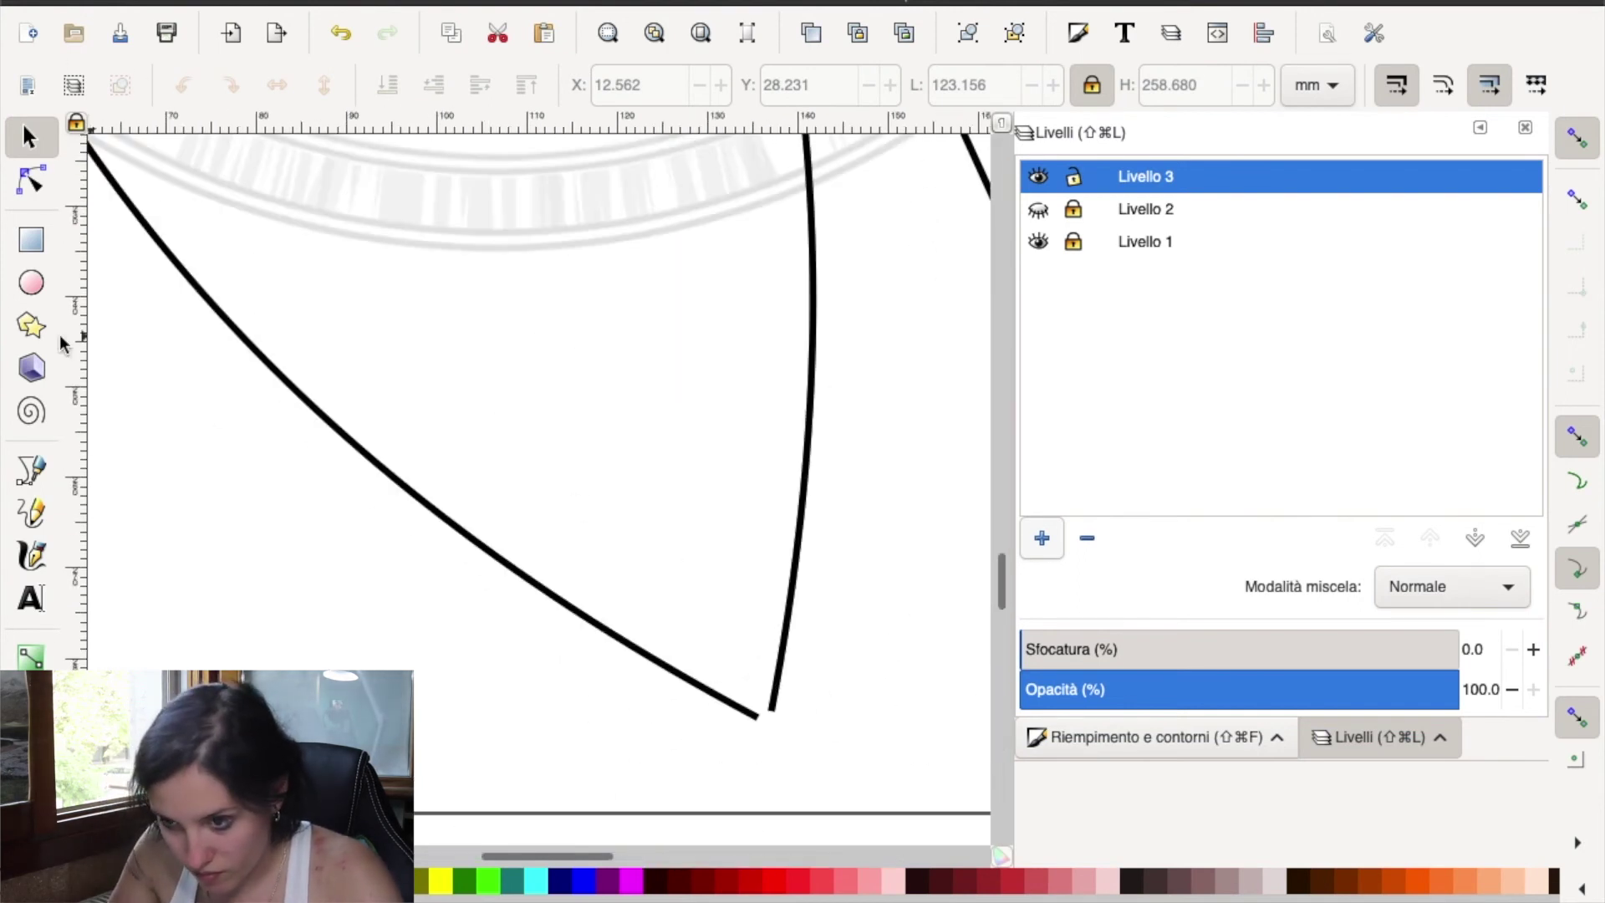
left_click(31, 179)
left_click(771, 712)
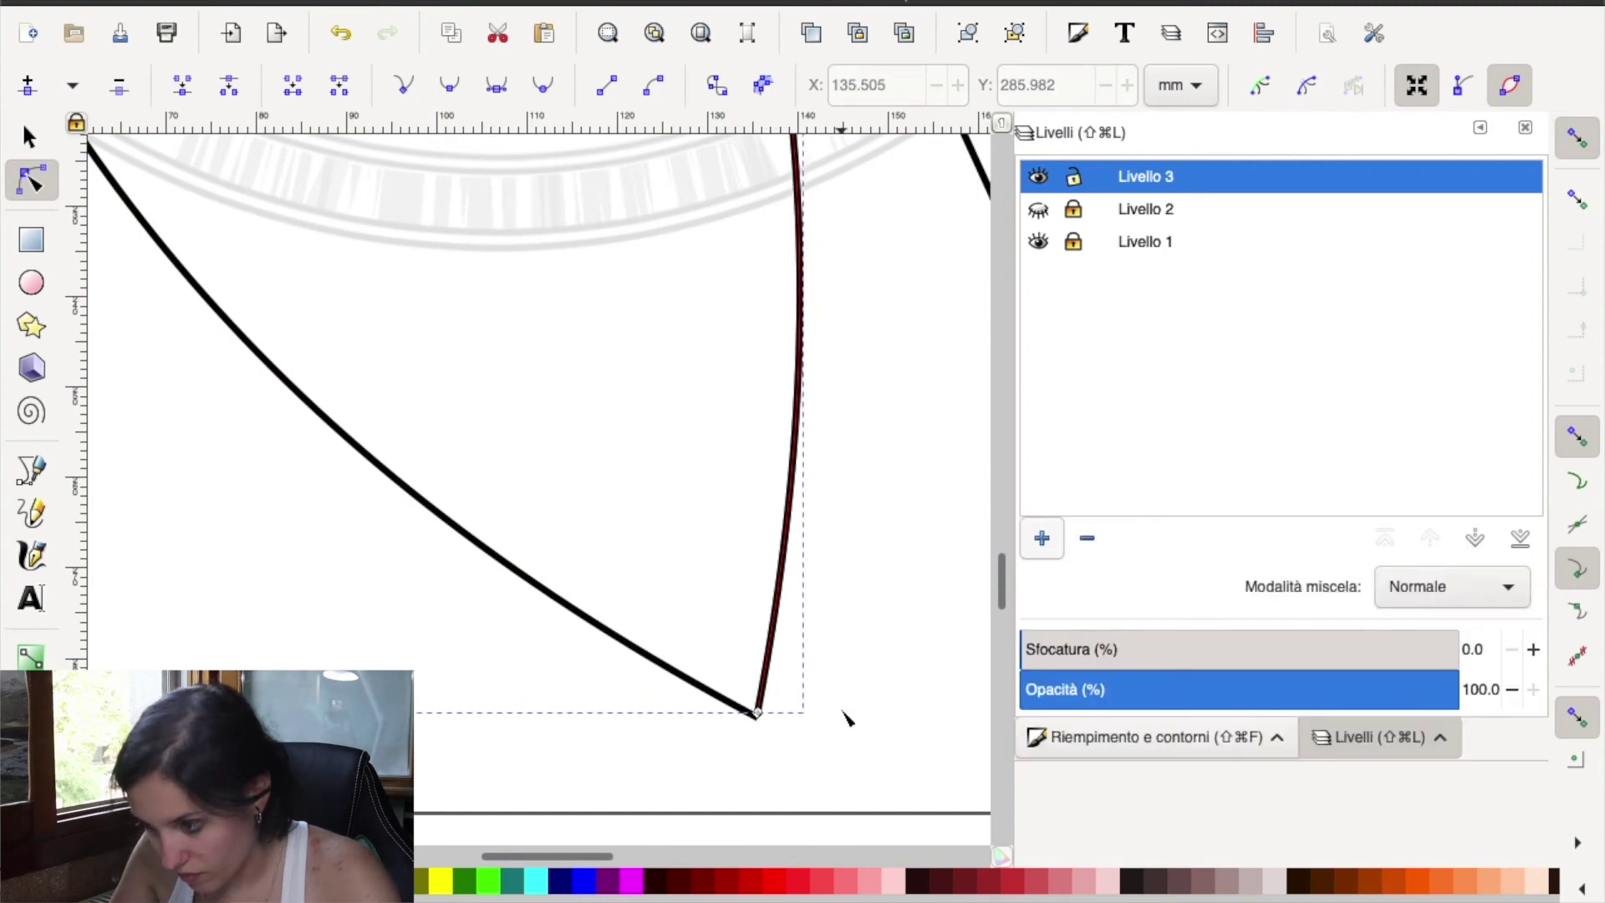
scroll(845, 717, "down", 3)
scroll(846, 717, "down", 1)
- Bring both leaf outlines into view and make Livello 2 visible again
mouse_move(410, 468)
left_mouse_down()
mouse_move(326, 487)
mouse_move(286, 523)
left_mouse_up()
left_click(1035, 209)
left_click(1035, 209)
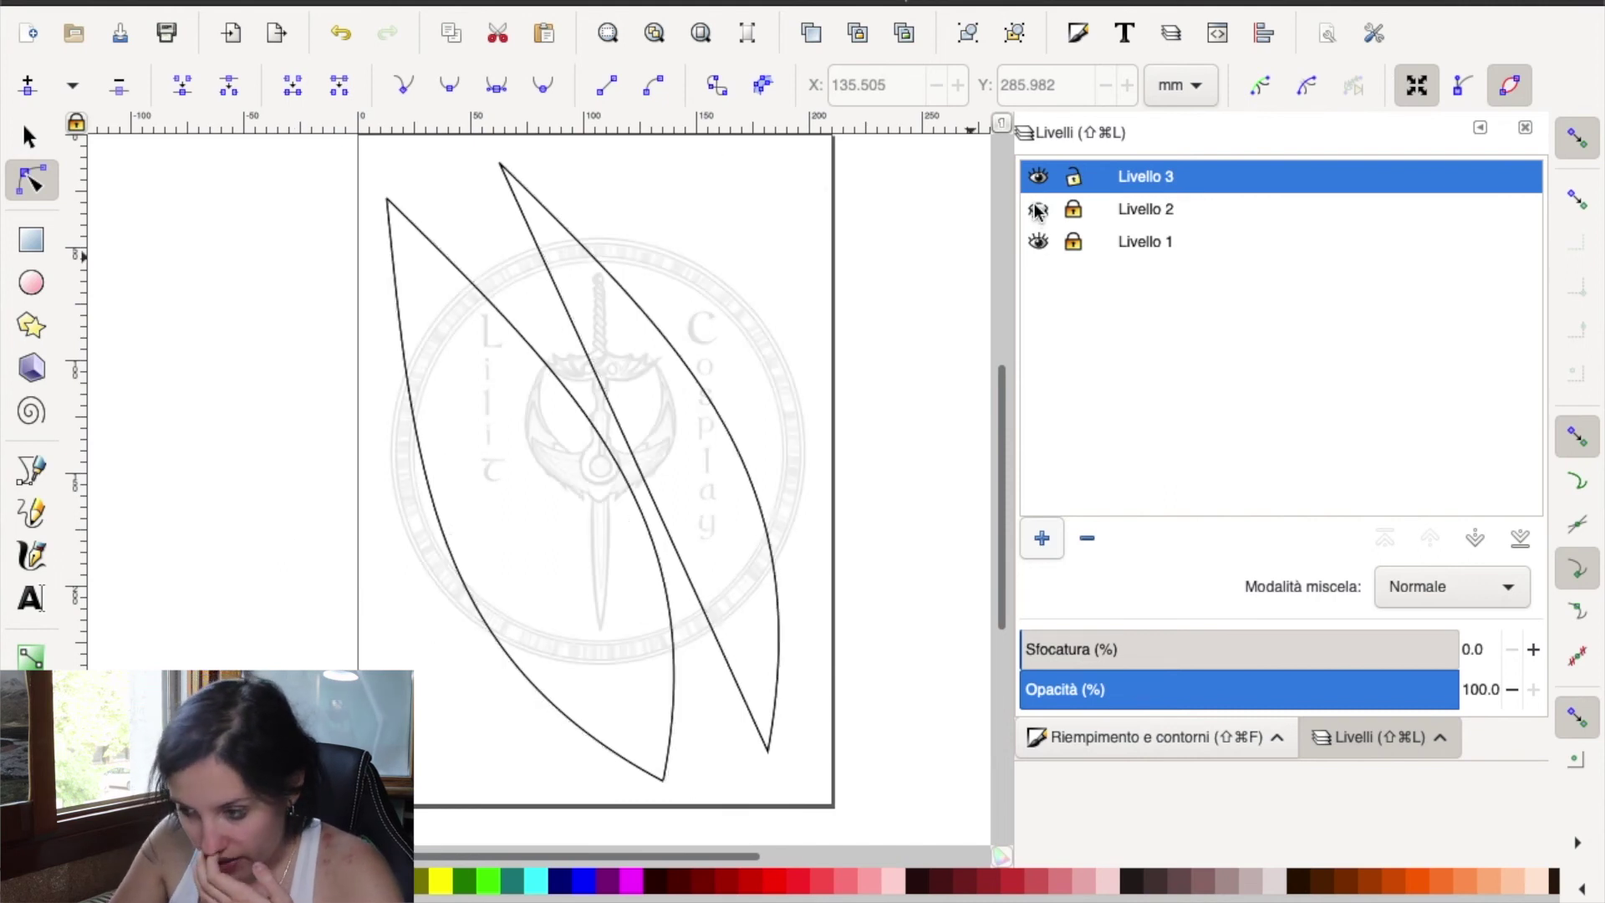
left_click(1035, 209)
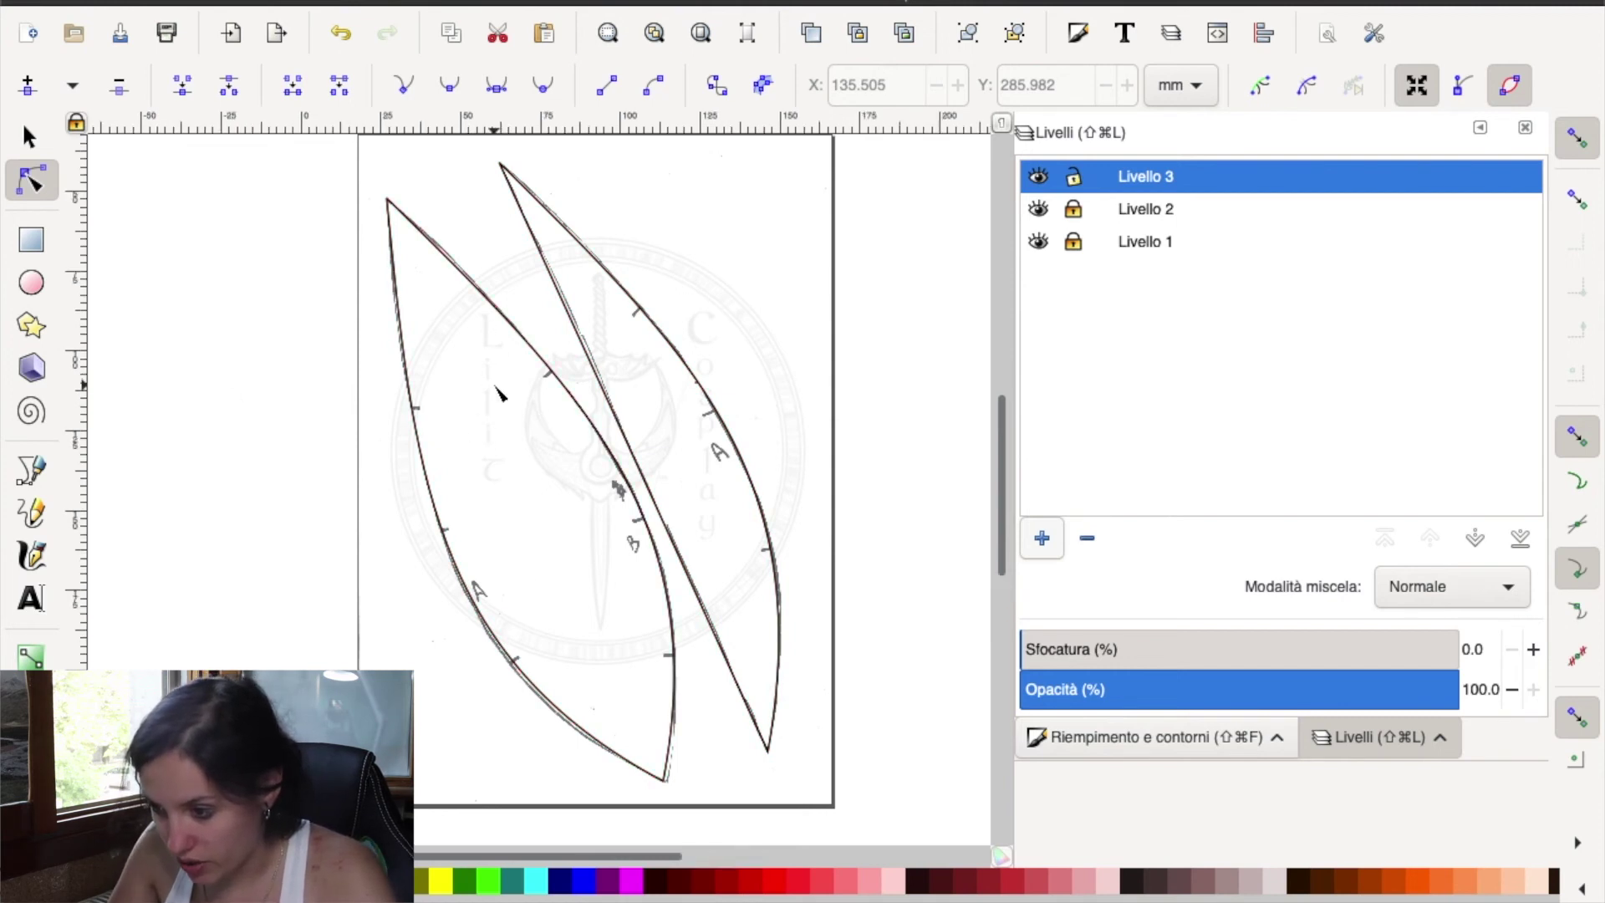
- Zoom in and draw a small 6.086 × 1.963 mm rounded rectangle as a notch marker
key("plus")
key("plus")
key("plus")
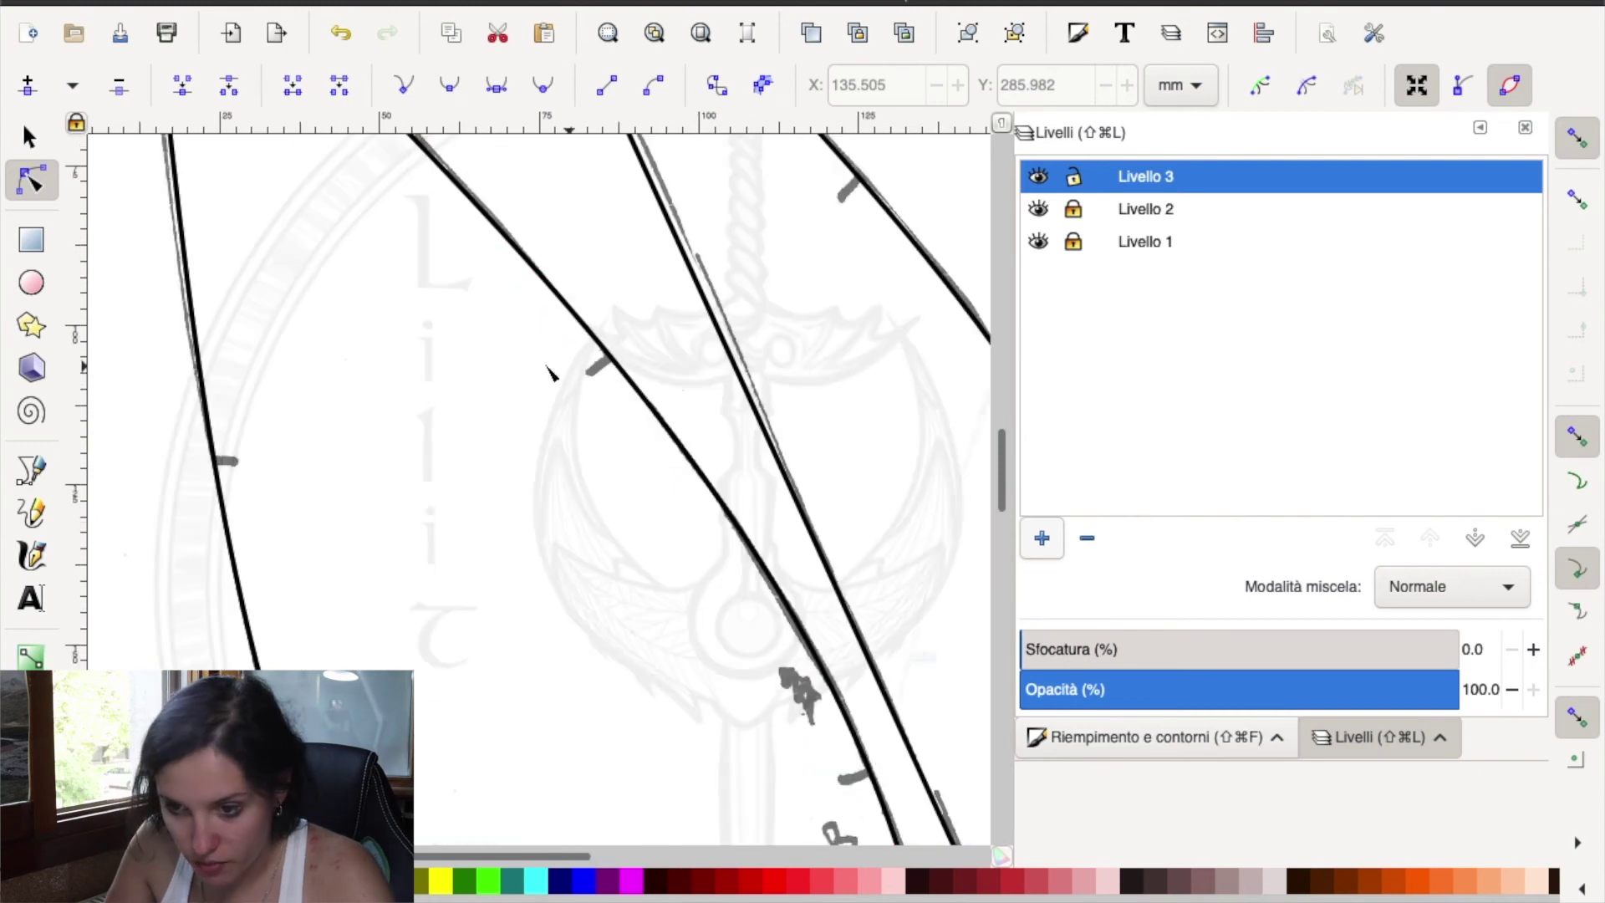
key("r")
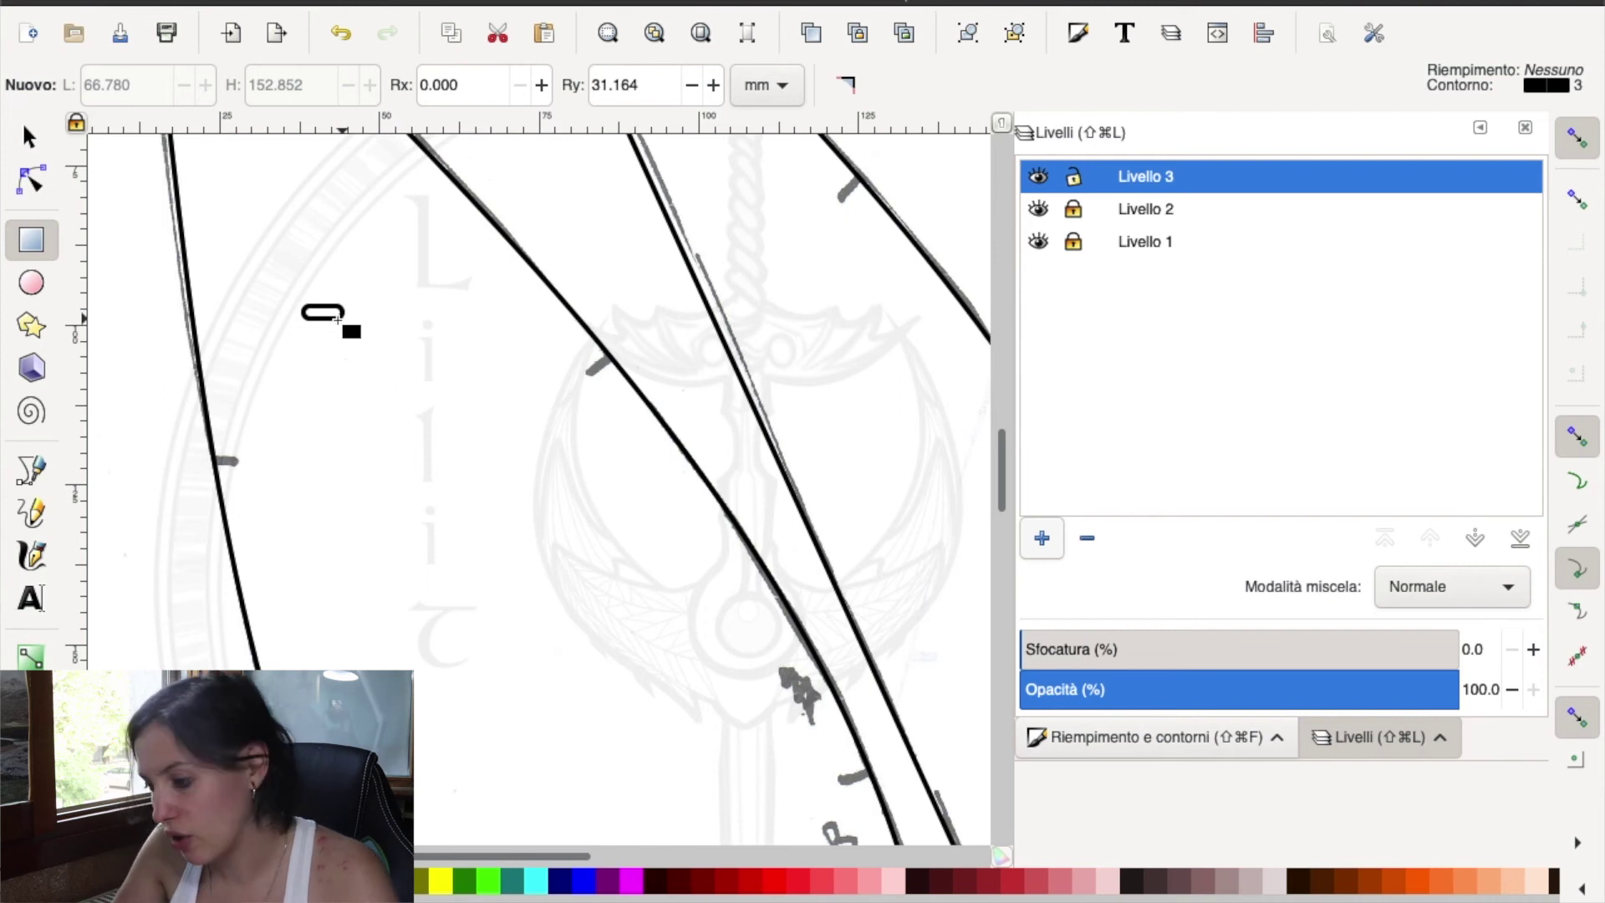
left_click(341, 314)
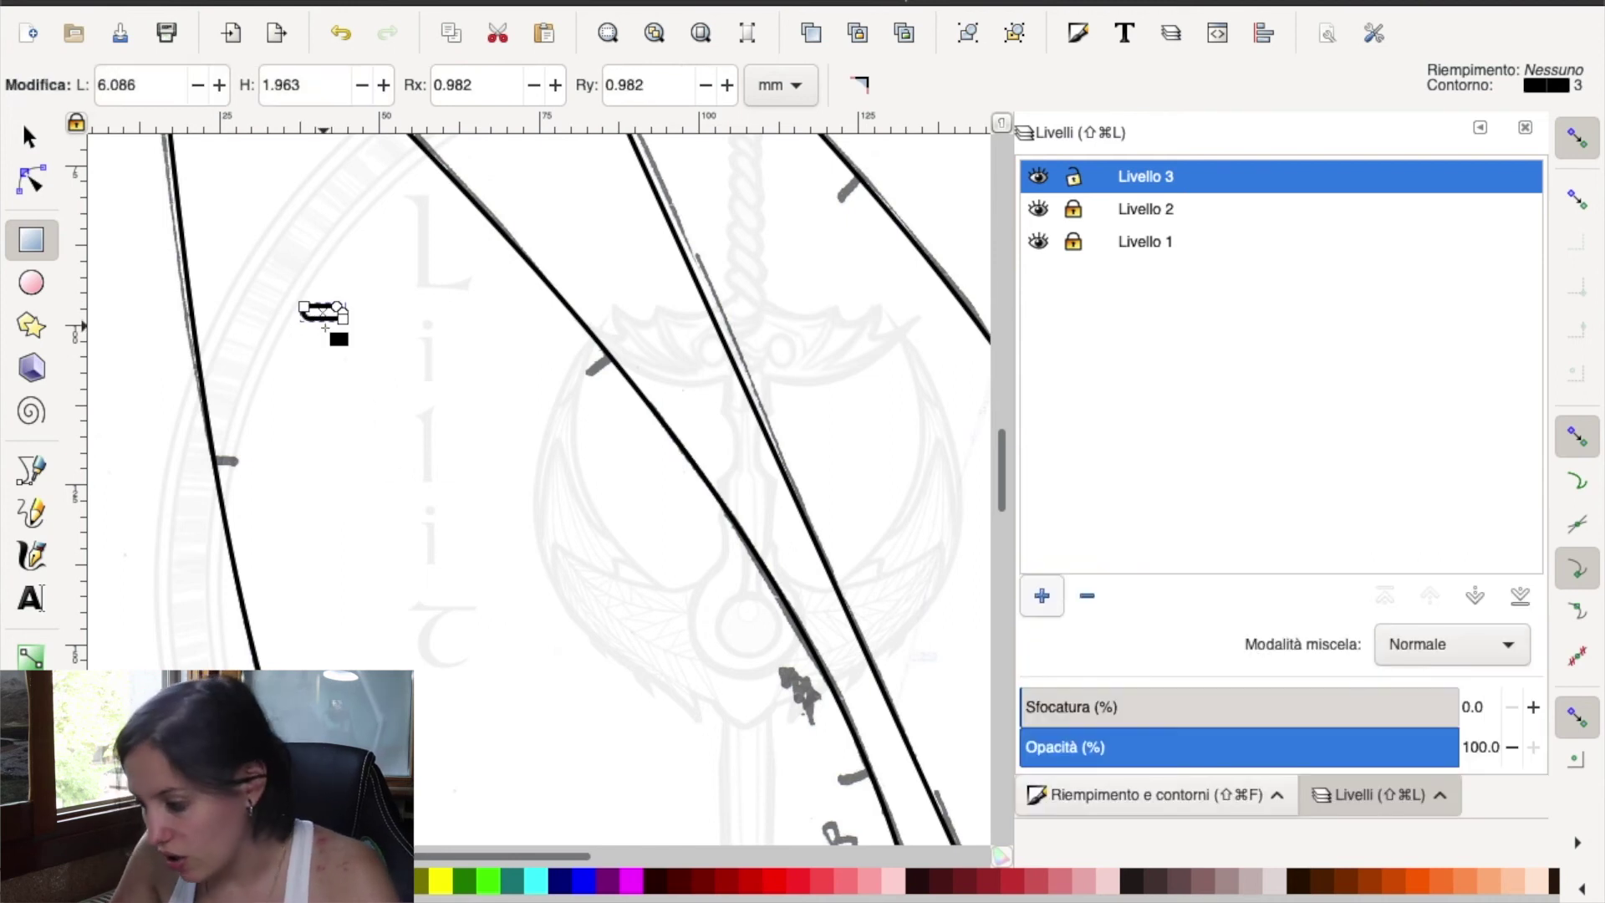
scroll(938, 480, "down", 5)
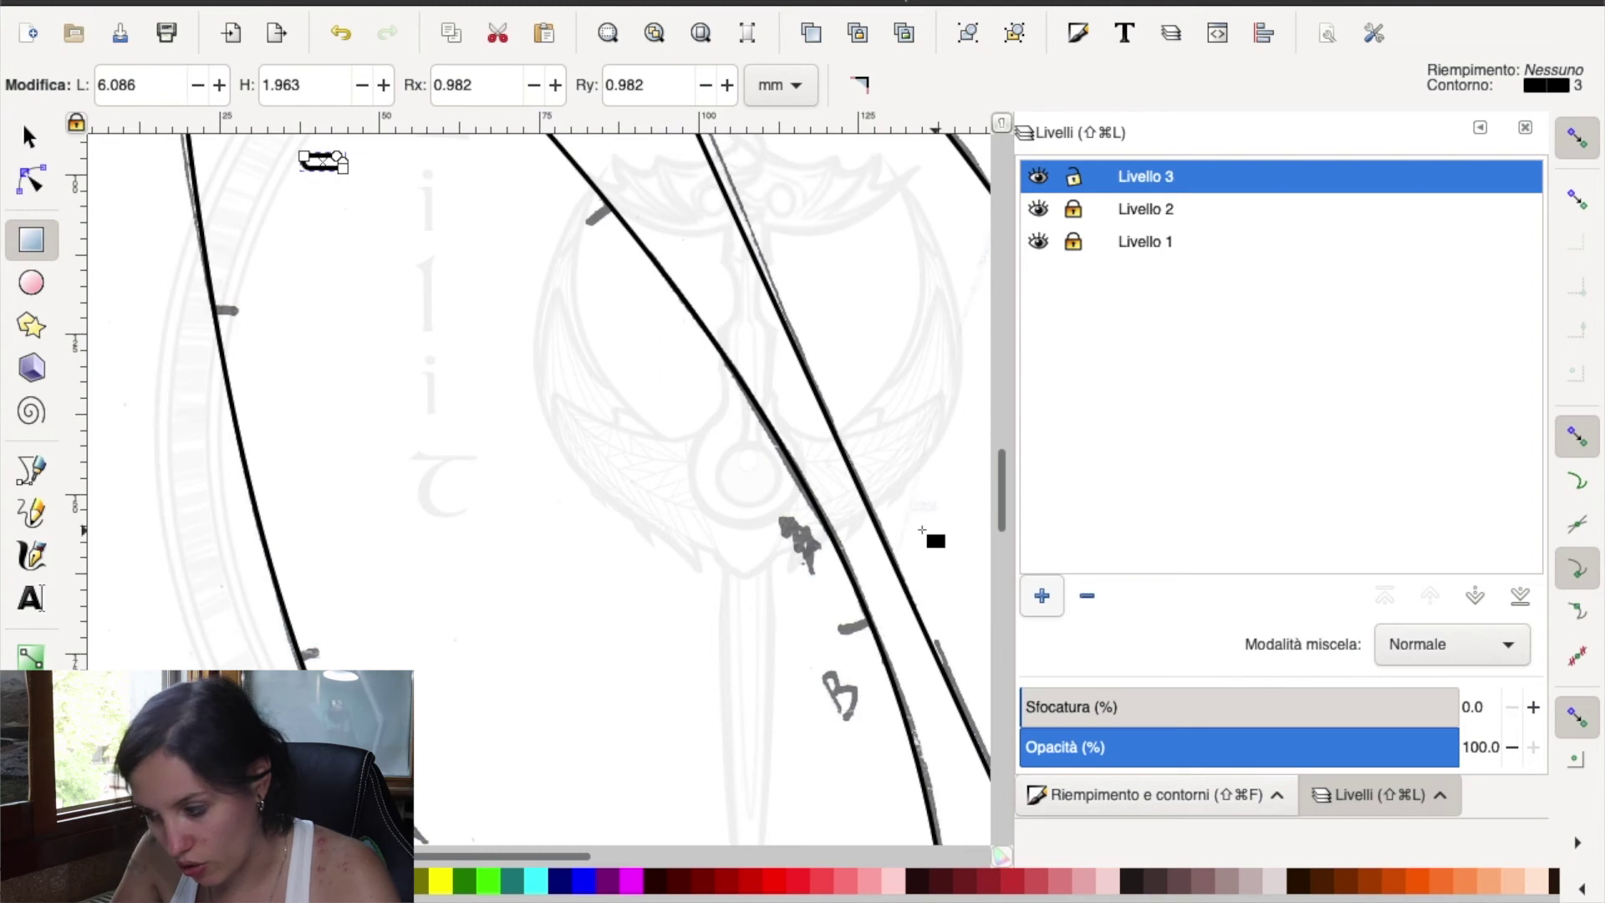
scroll(671, 493, "up", 5)
- Give the rectangle a flat translucent grey fill, RGBA 7777779e
left_click(1142, 794)
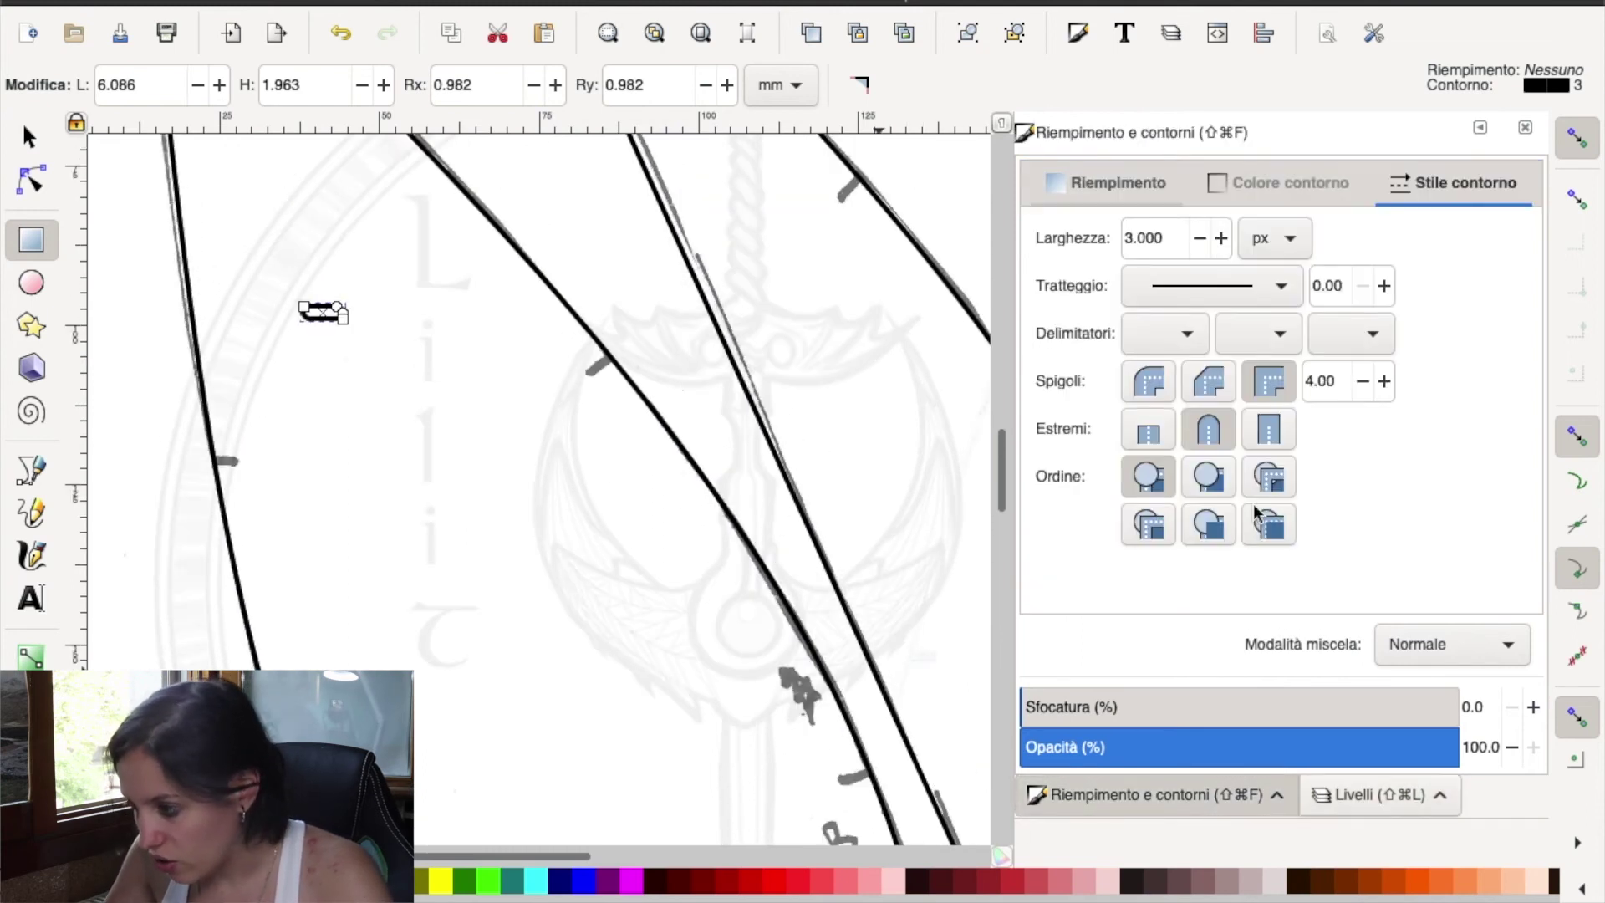
left_click(1159, 182)
left_click(1098, 238)
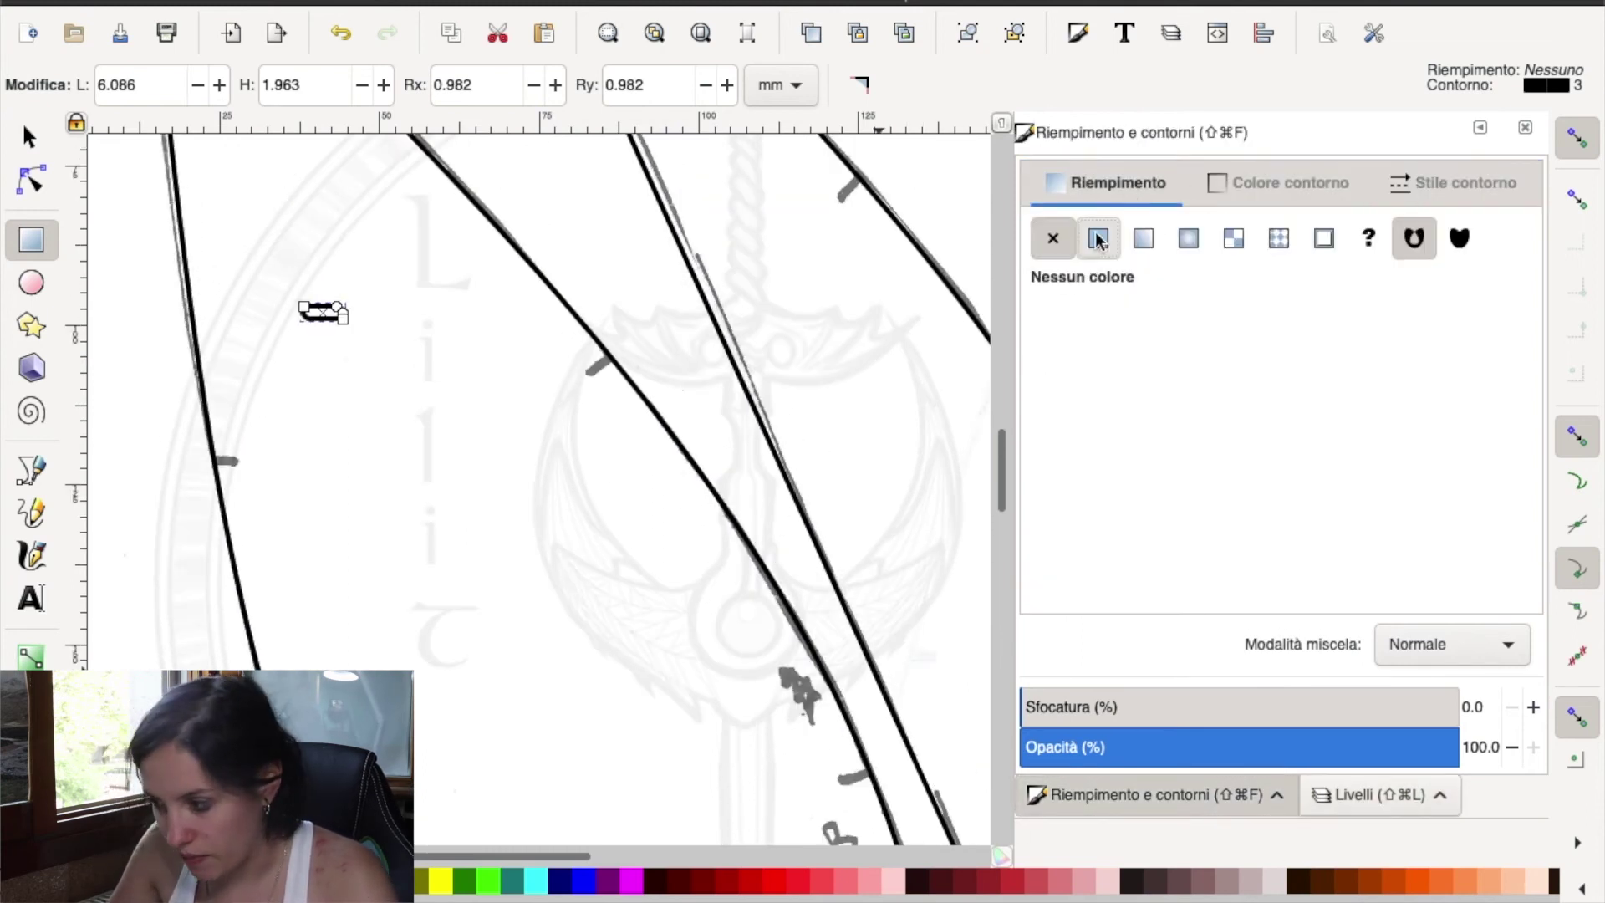
mouse_move(1245, 439)
left_mouse_down()
mouse_move(1283, 452)
mouse_move(1235, 452)
left_mouse_up()
left_click(1290, 497)
left_click(1214, 449)
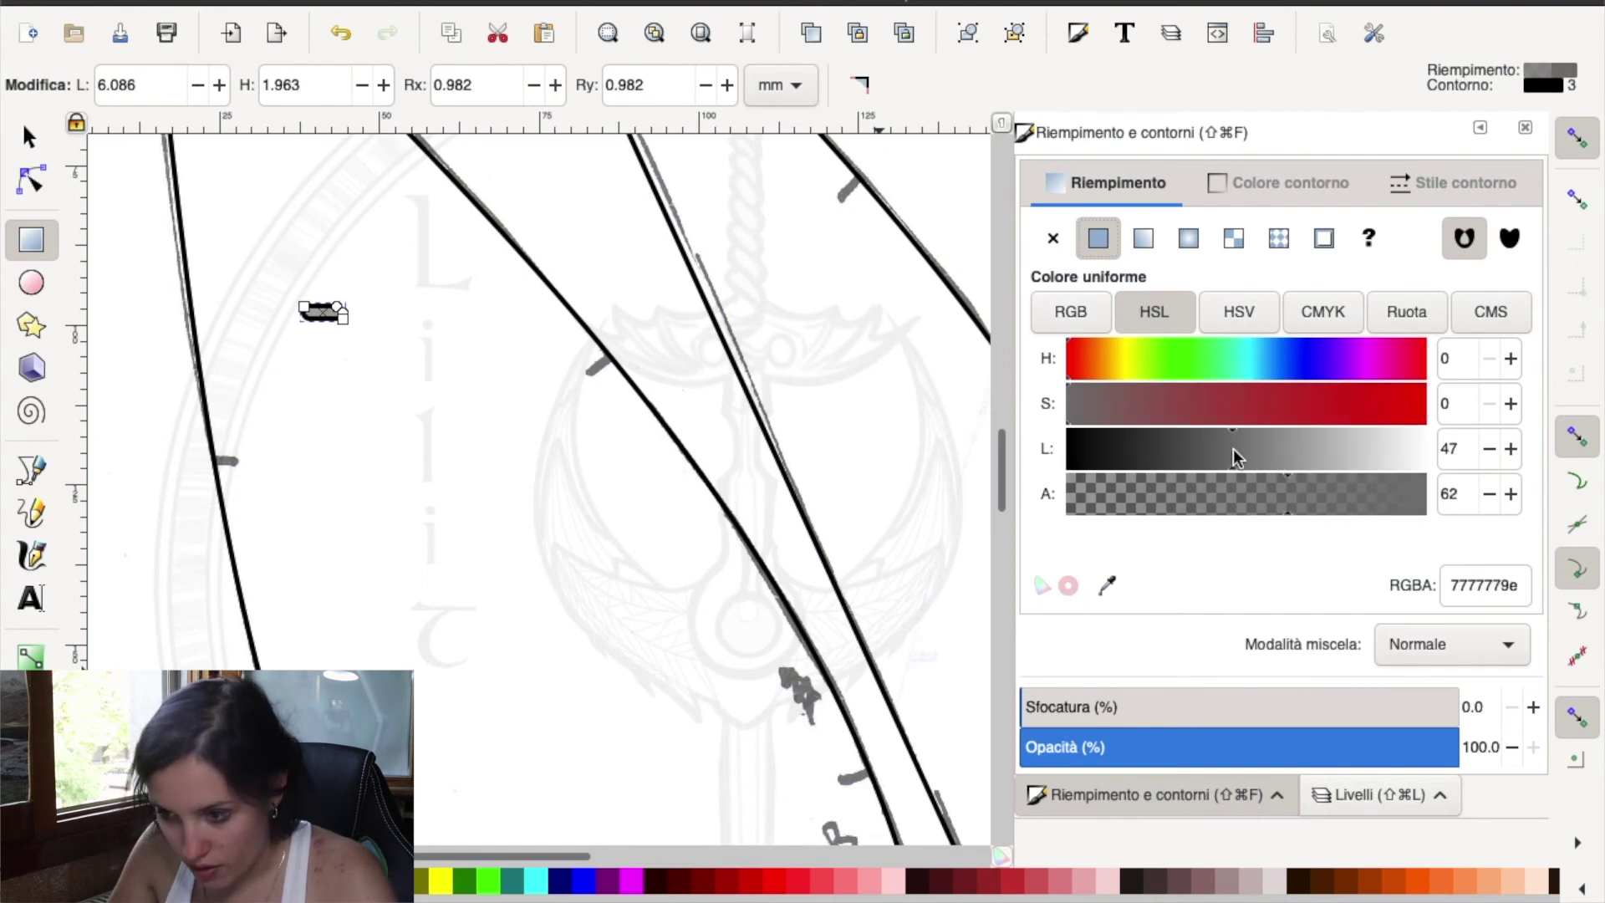
left_click(29, 138)
- Move the notch marker onto the outline's first notch mark, undoing an accidental reshape
left_click(319, 316)
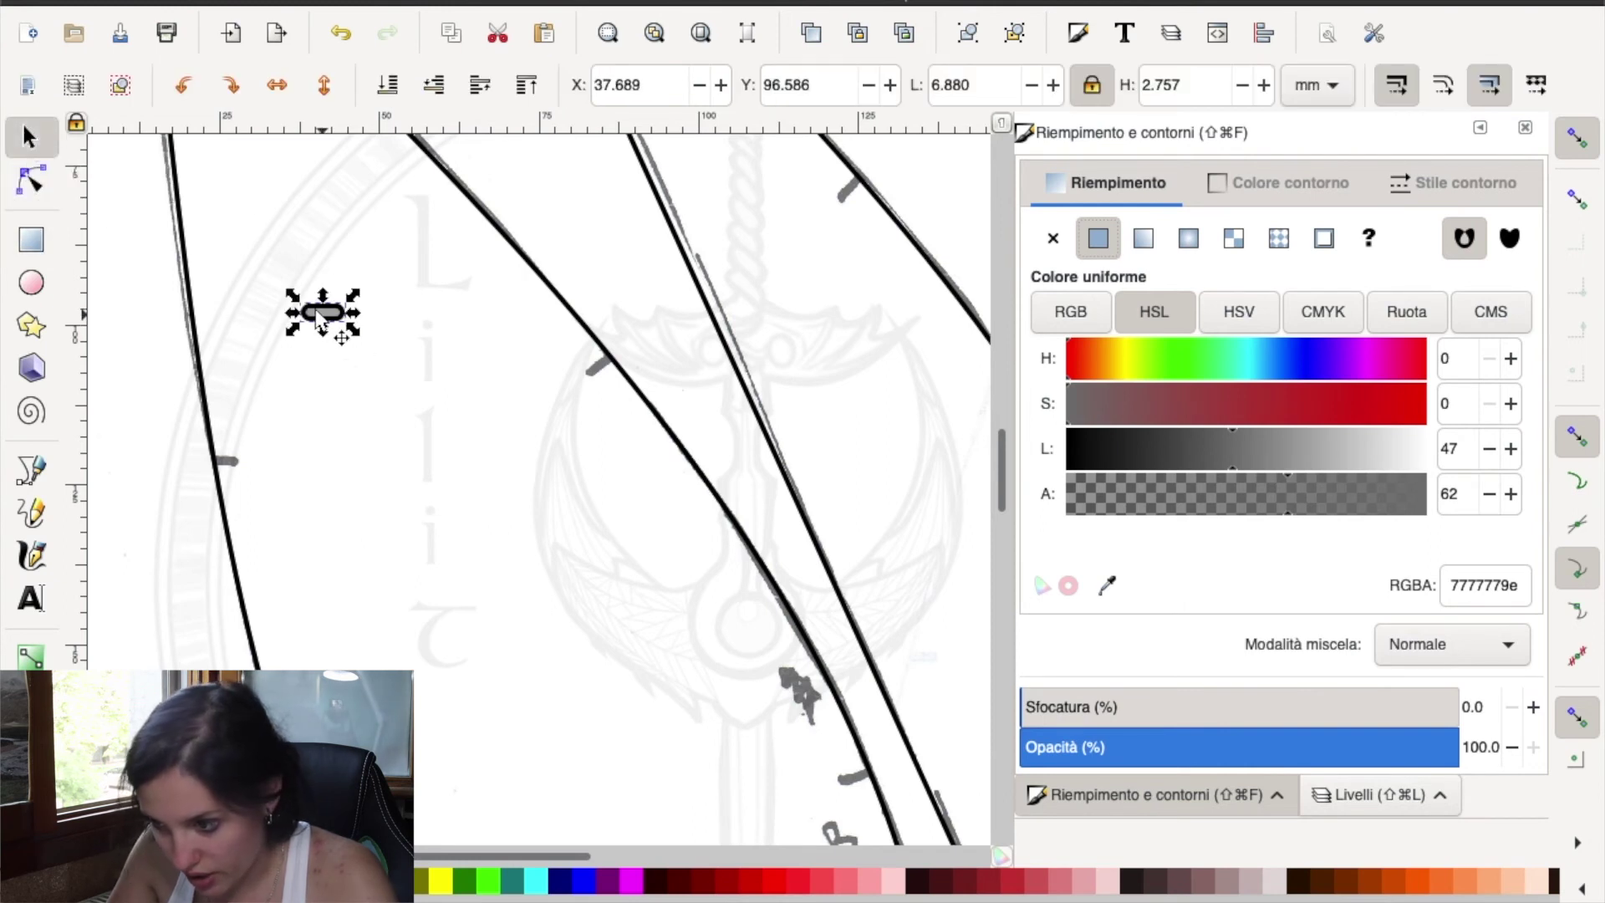
mouse_move(320, 318)
left_mouse_down()
mouse_move(582, 386)
mouse_move(558, 393)
left_mouse_up()
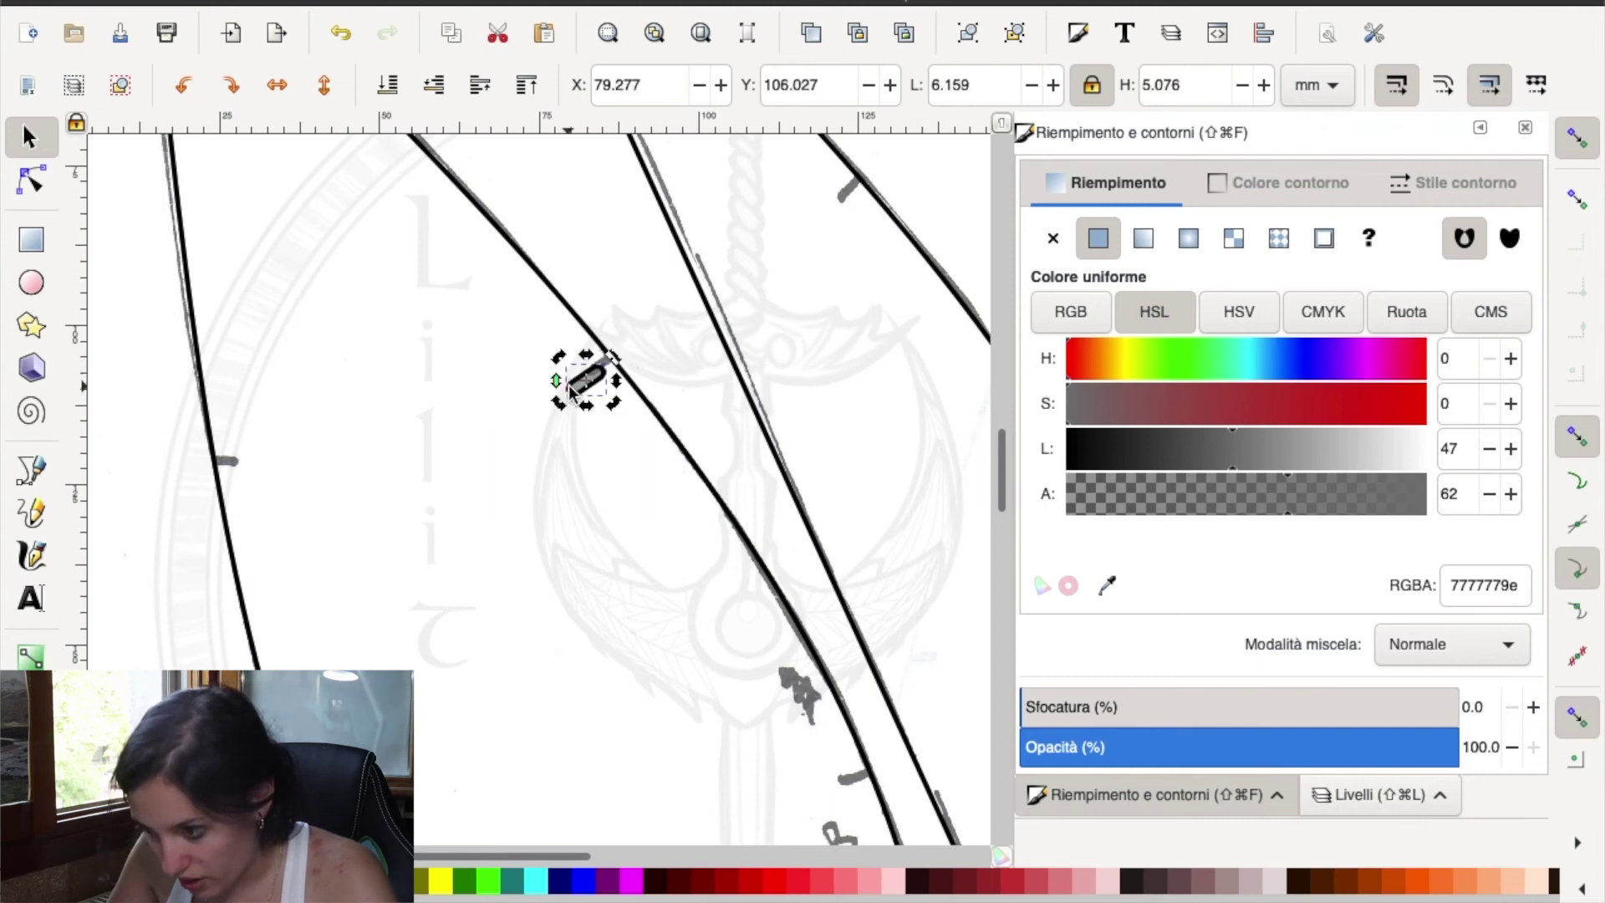
left_click_drag(570, 386, 571, 388)
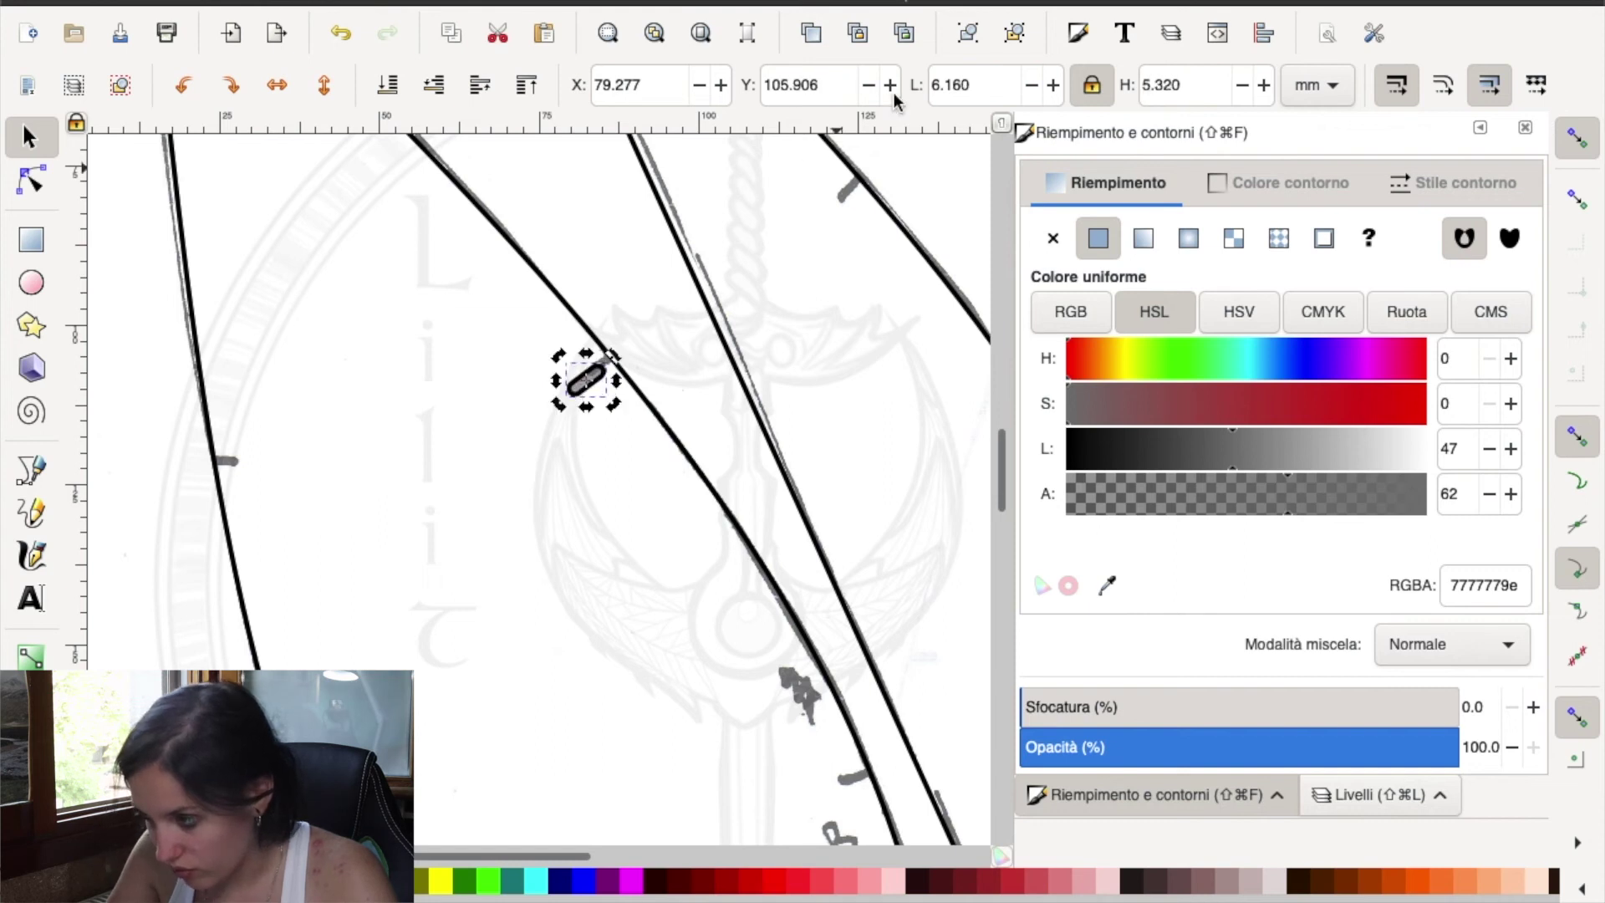
left_click(343, 38)
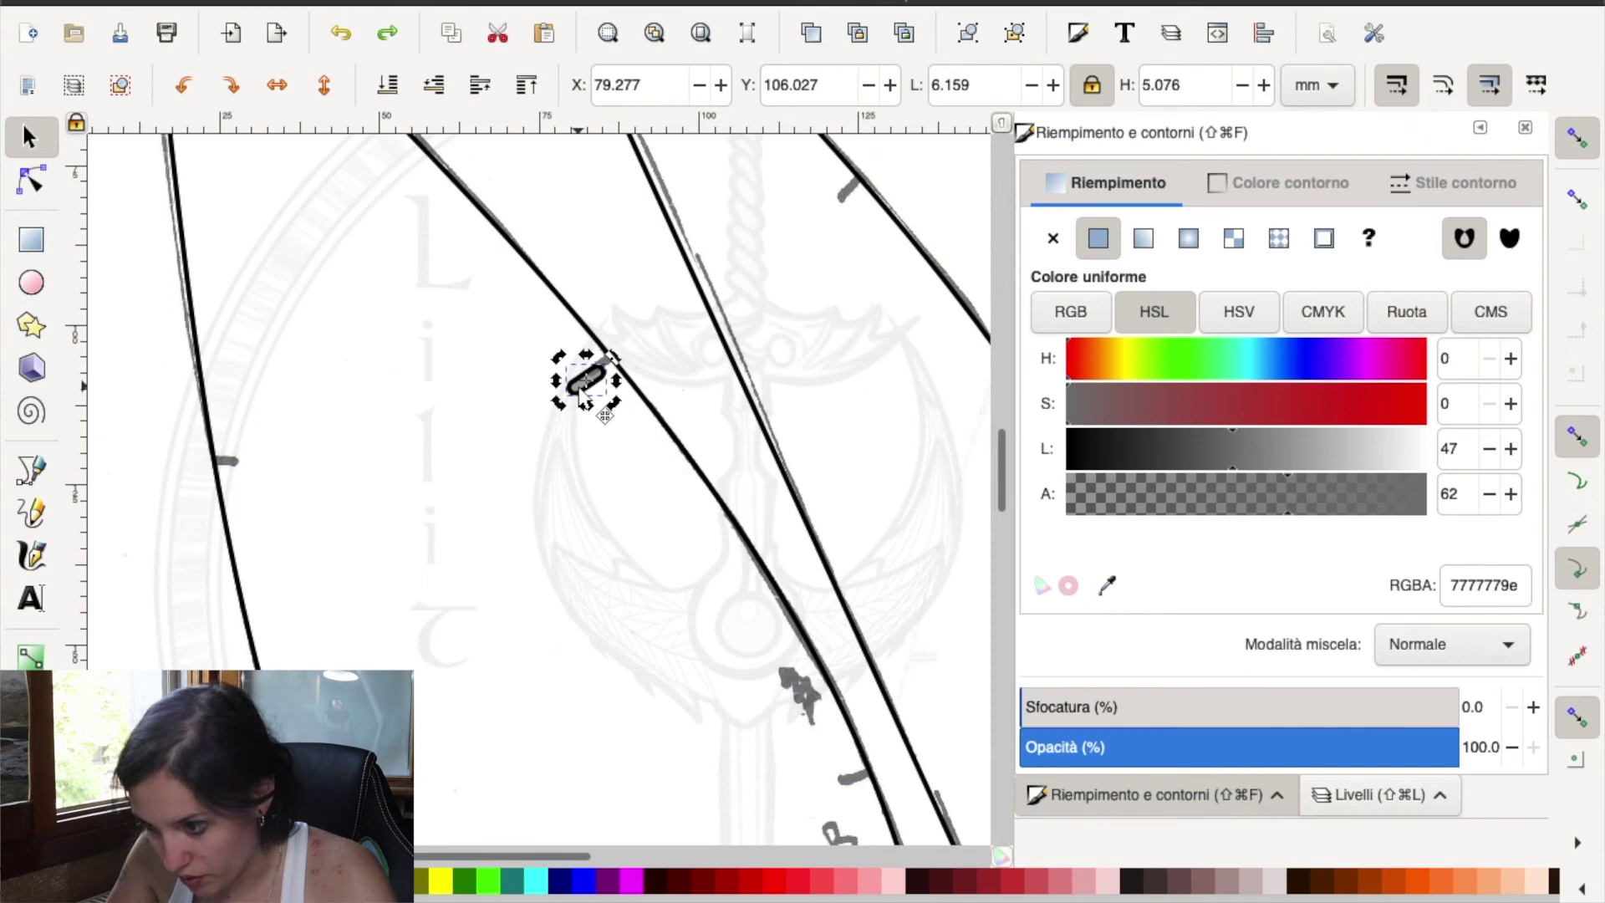
scroll(577, 395, "up", 1, "ctrl")
scroll(570, 393, "up", 1, "ctrl")
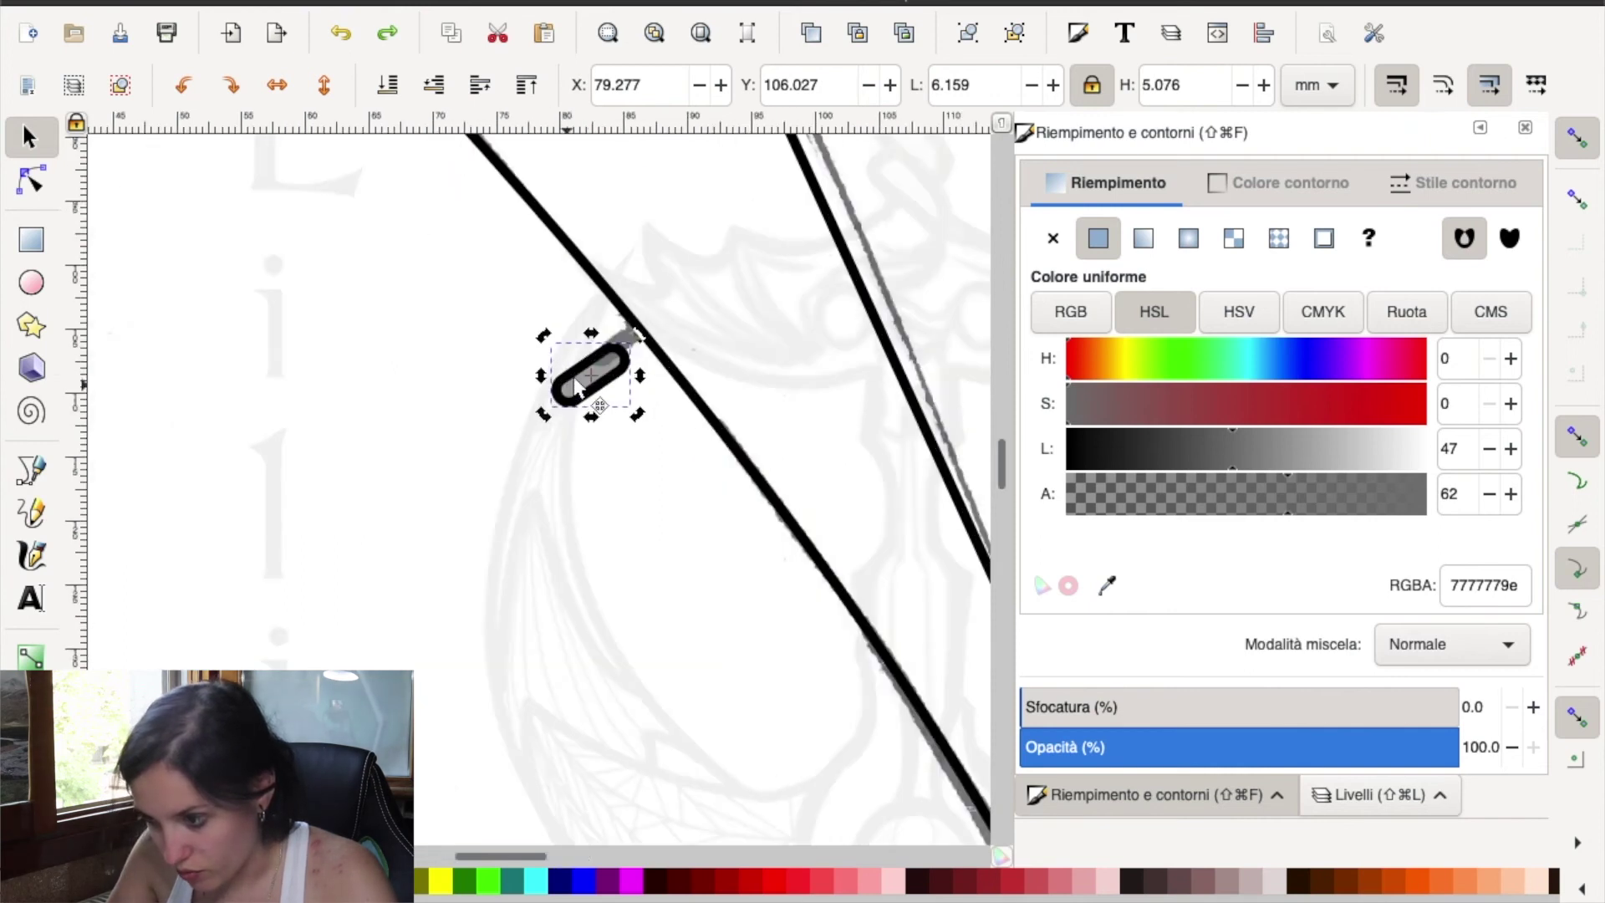
left_click_drag(577, 367, 587, 365)
- Duplicate the marker and place the copy on the notch mark above B
right_click(588, 365)
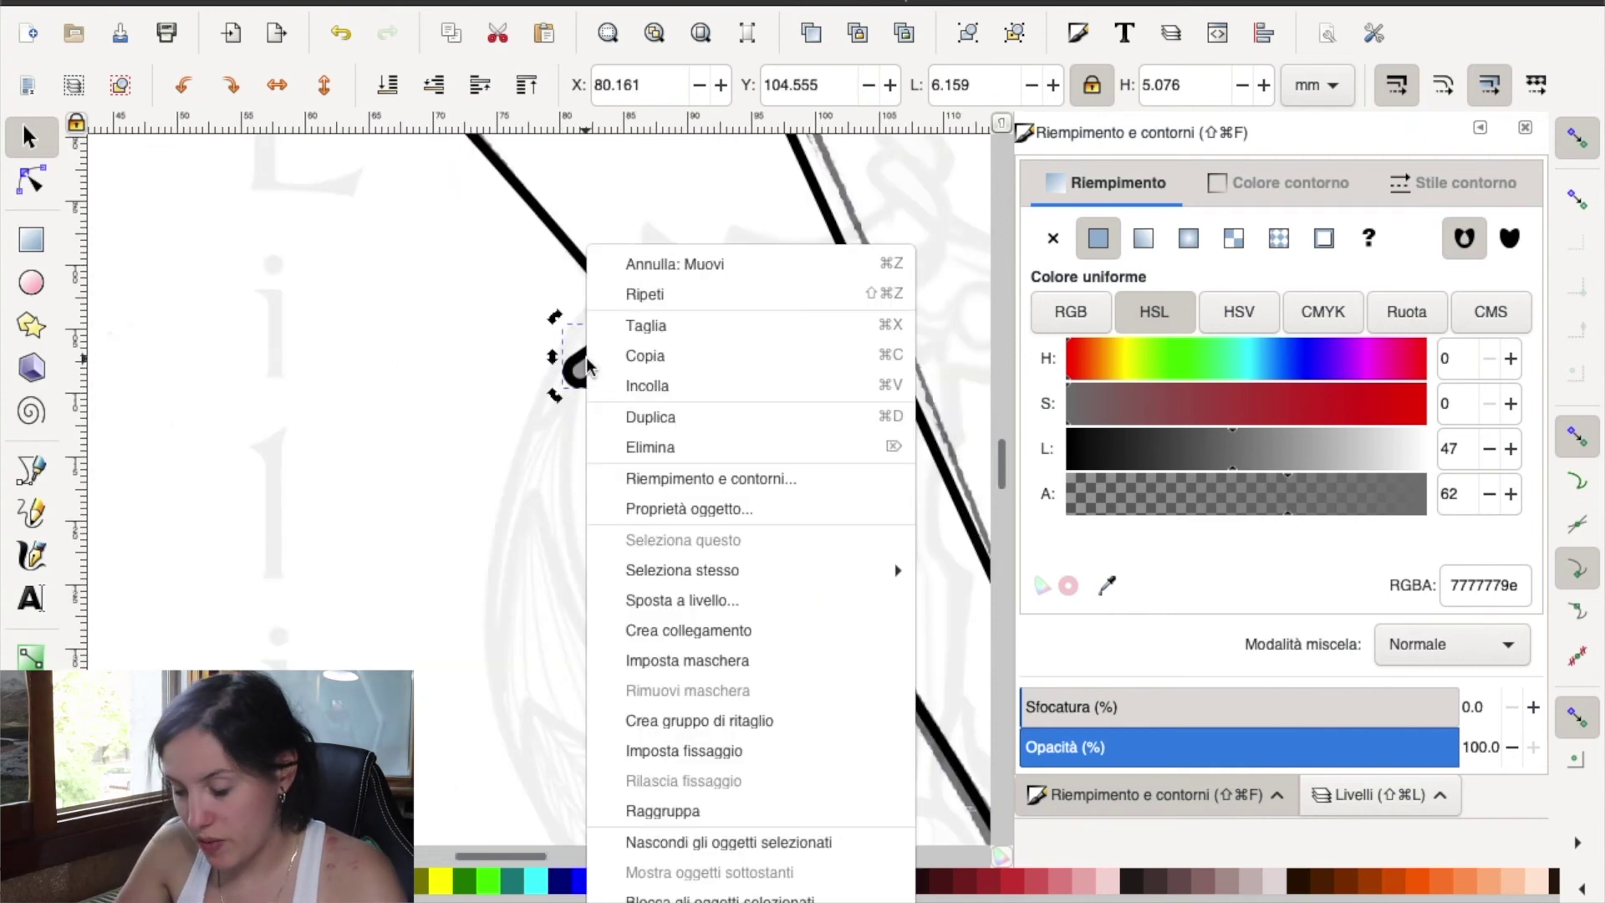
left_click(624, 417)
left_click_drag(602, 355, 328, 460)
scroll(329, 460, "down", 1)
scroll(324, 487, "down", 3)
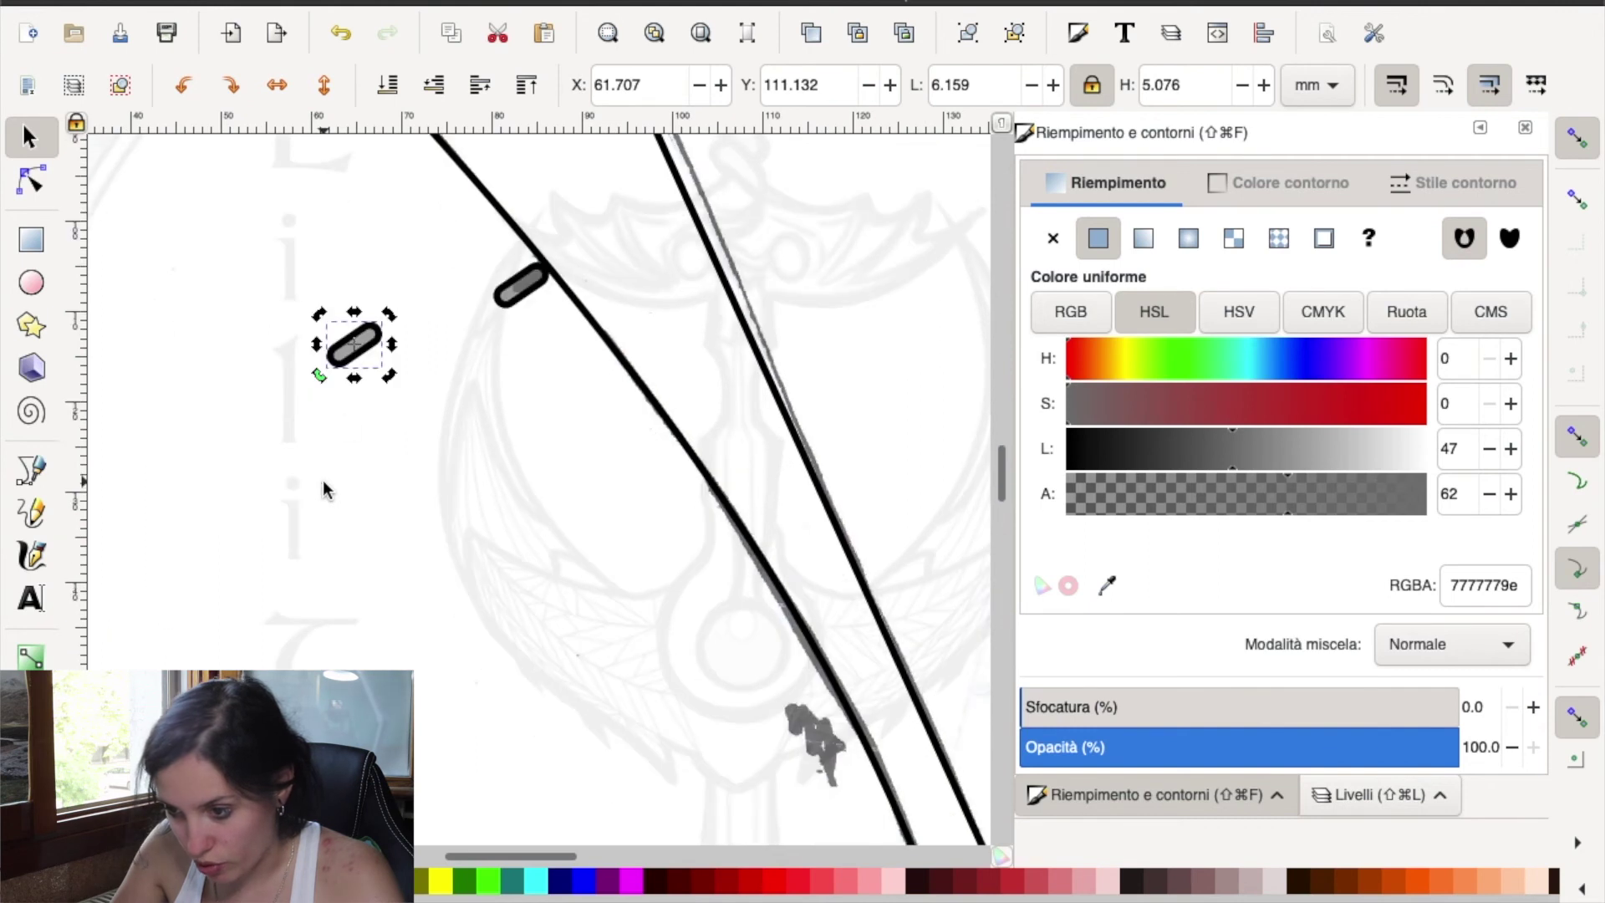
scroll(650, 644, "down", 3)
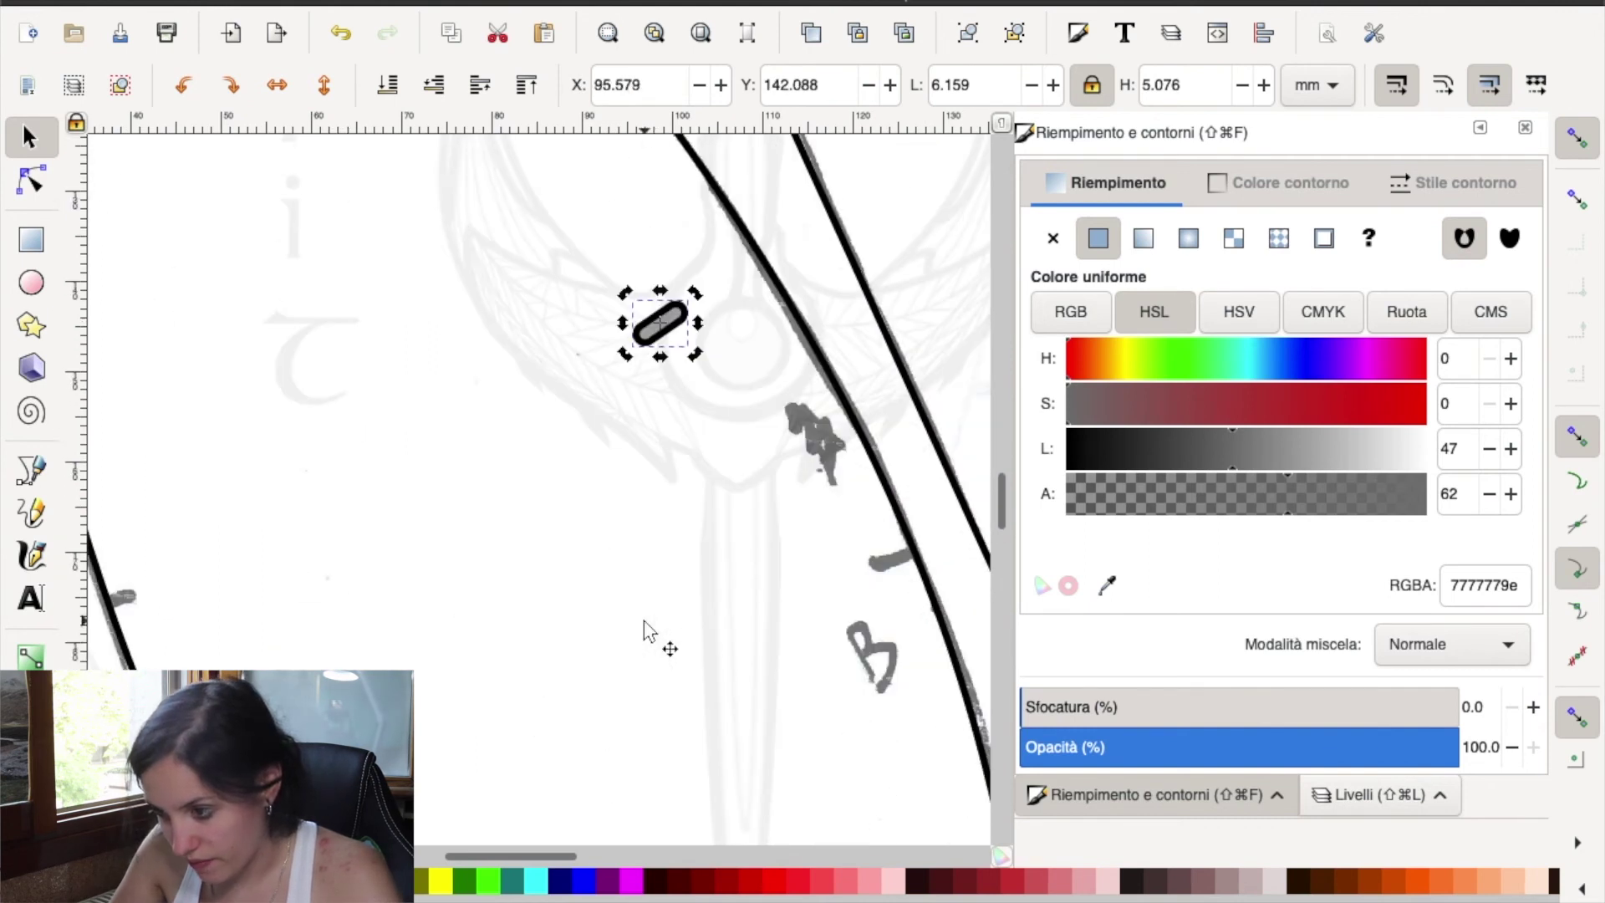
left_click_drag(658, 339, 887, 585)
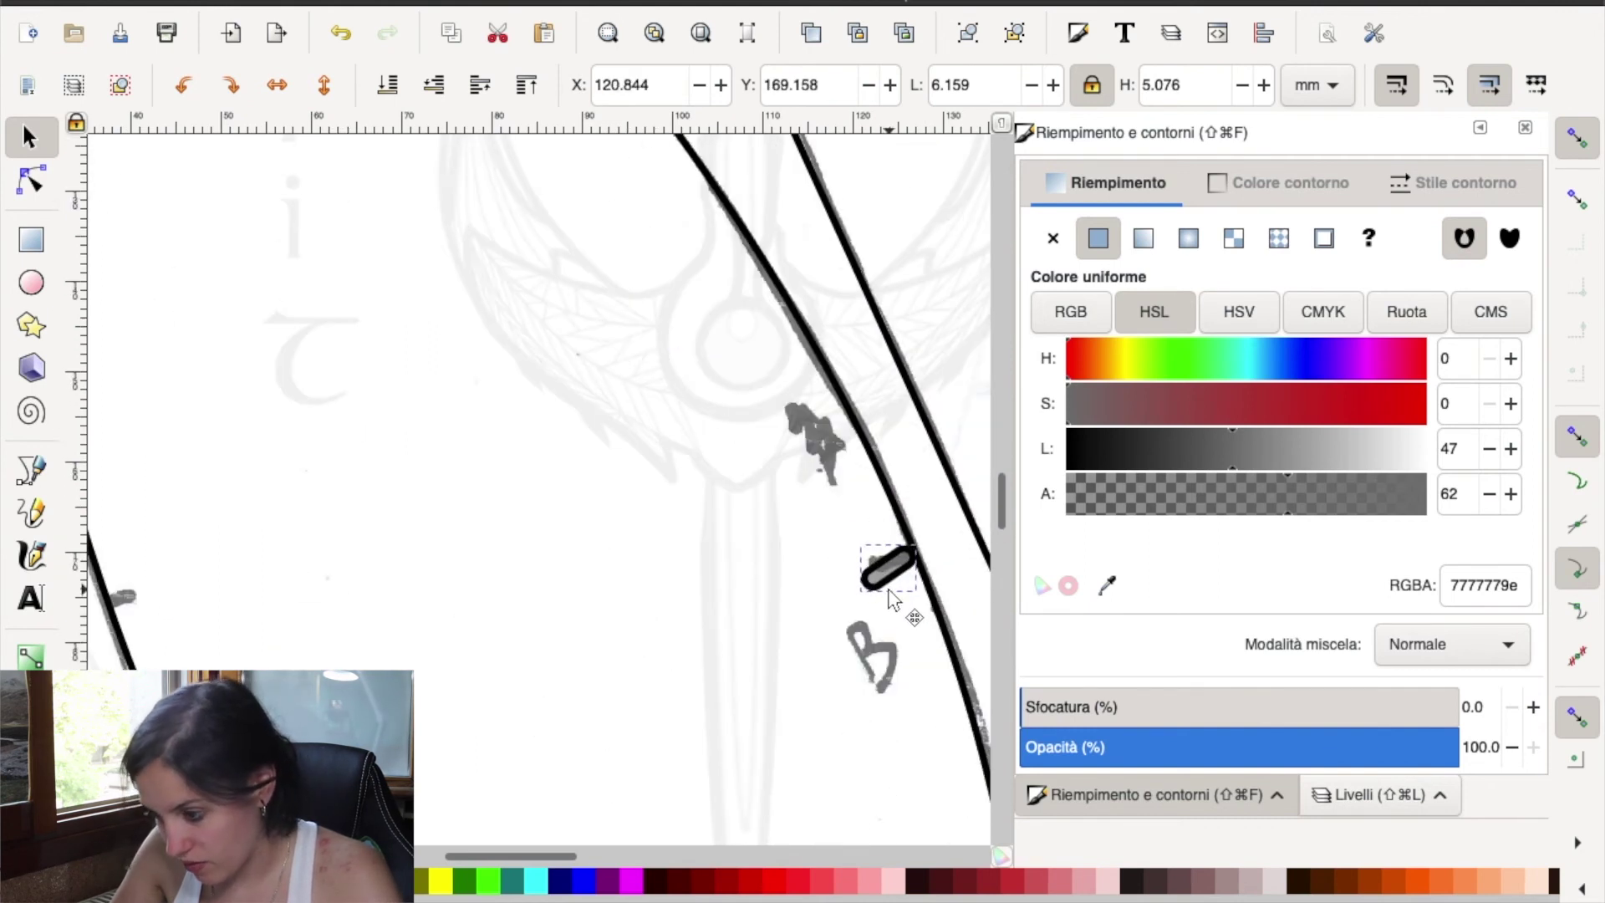
- Duplicate the marker again and move the copy to the left outline's notch
right_click(886, 586)
left_click(936, 475)
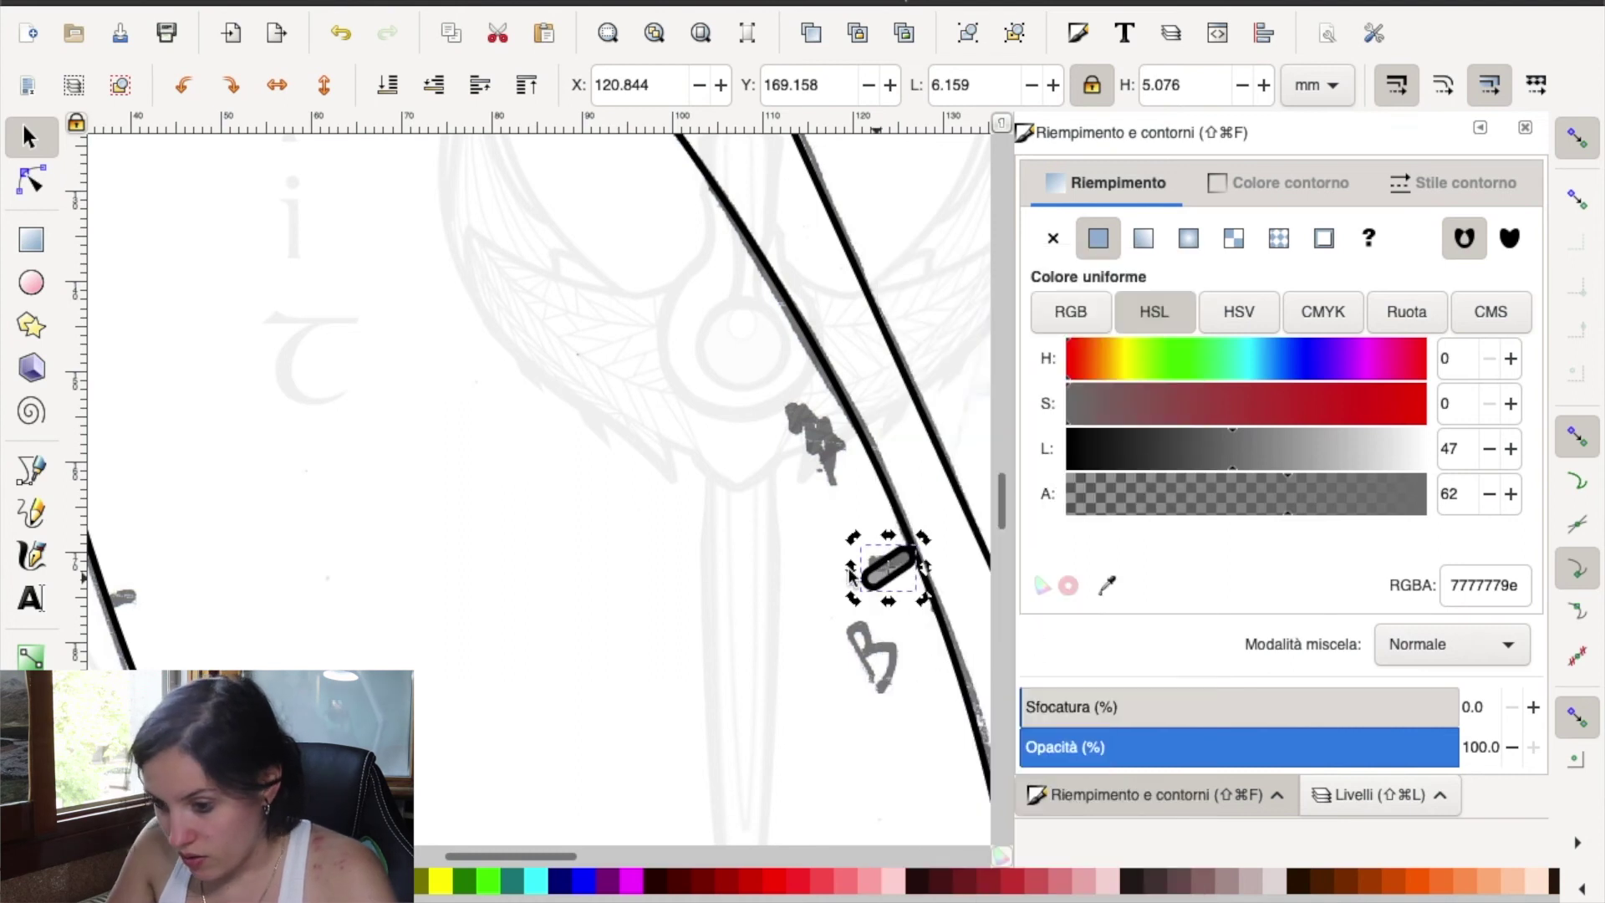
left_click_drag(259, 568, 108, 591)
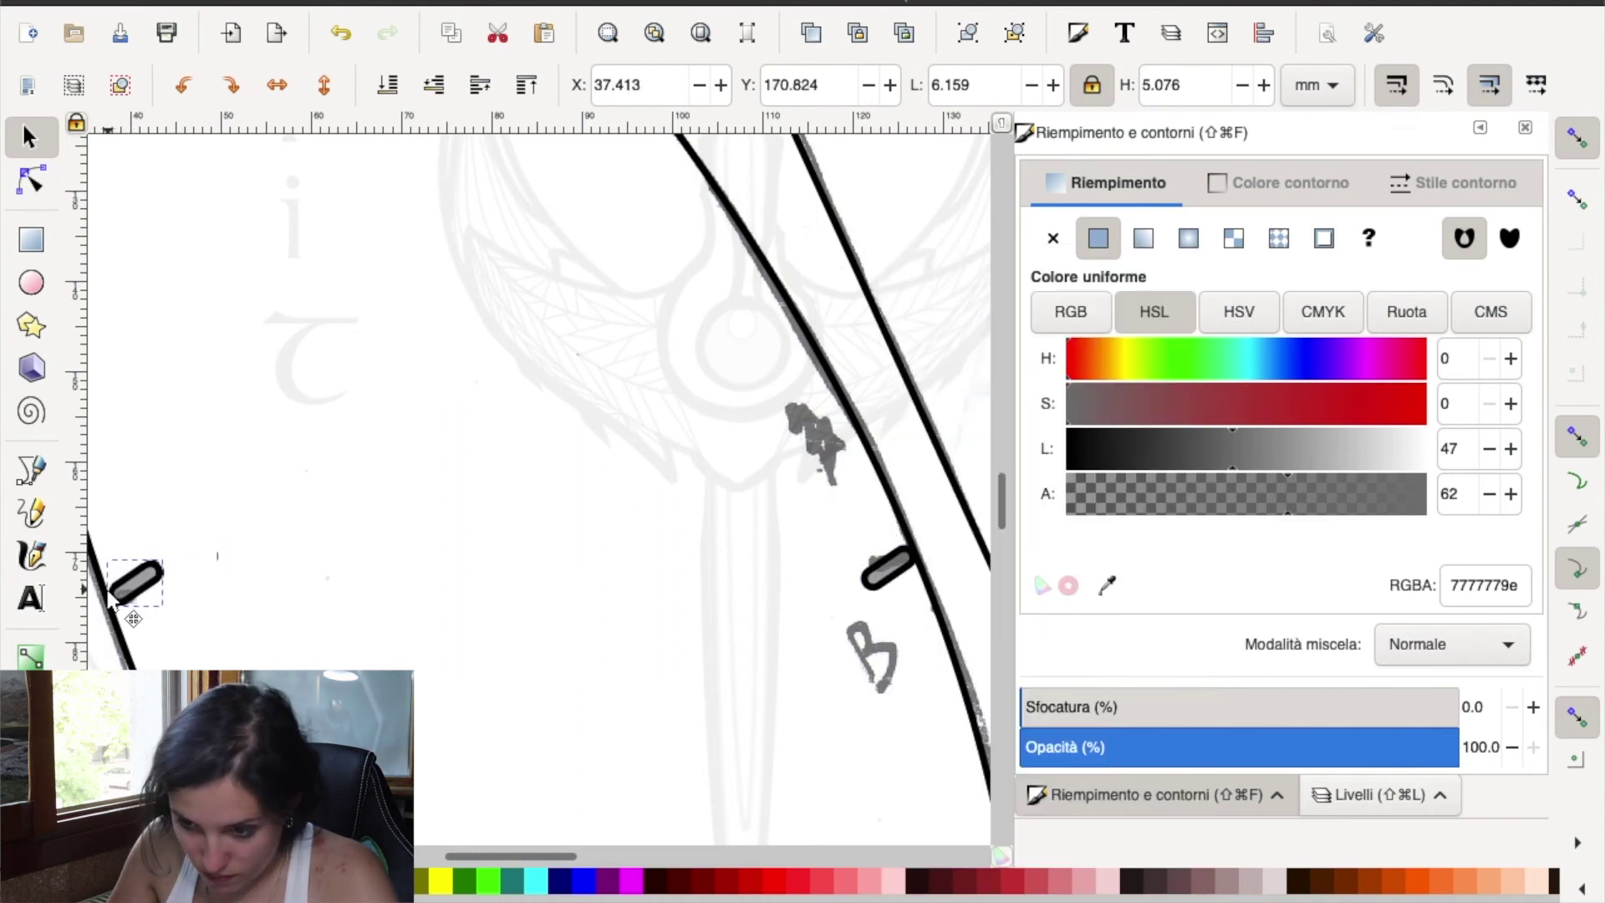
scroll(109, 590, "down", 1)
scroll(198, 465, "down", 1)
left_click(456, 510)
- Duplicate the left notch marker and move the copy up to the next notch mark
right_click(418, 516)
left_click(418, 516)
scroll(418, 502, "up", 1)
right_click(418, 485)
left_click(418, 449)
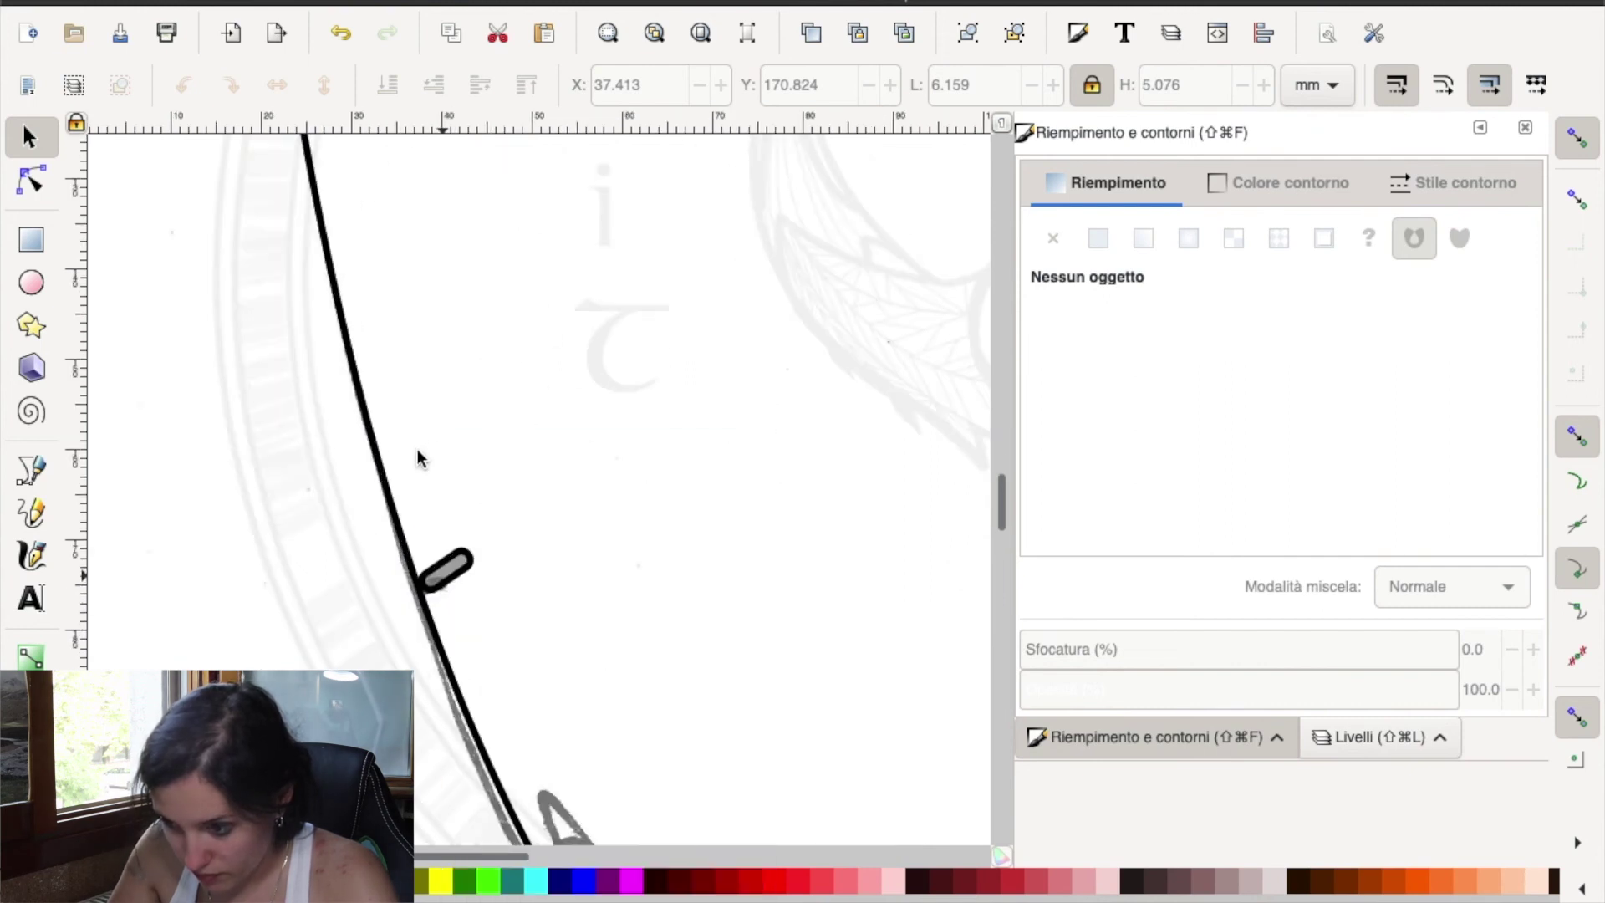
right_click(455, 574)
left_click(502, 417)
scroll(416, 430, "up", 3)
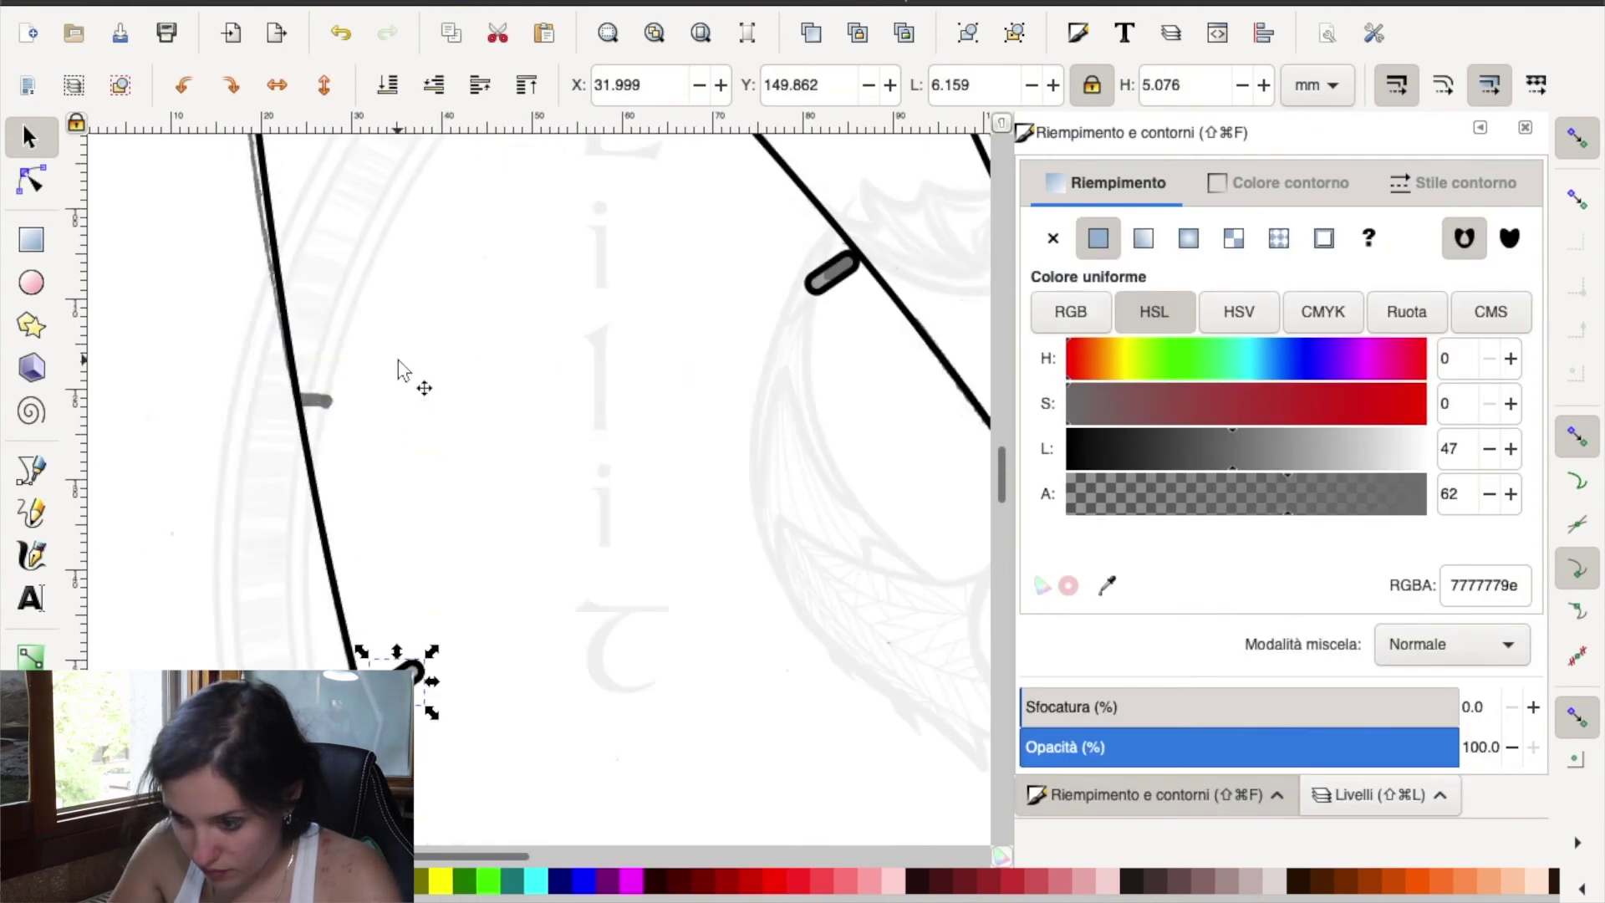
mouse_move(411, 669)
left_mouse_down()
mouse_move(372, 385)
mouse_move(406, 370)
mouse_move(311, 410)
left_mouse_up()
- Reposition that notch copy and rotate it diagonally to cross the outline
left_click(376, 385)
left_click(342, 402)
right_click(313, 410)
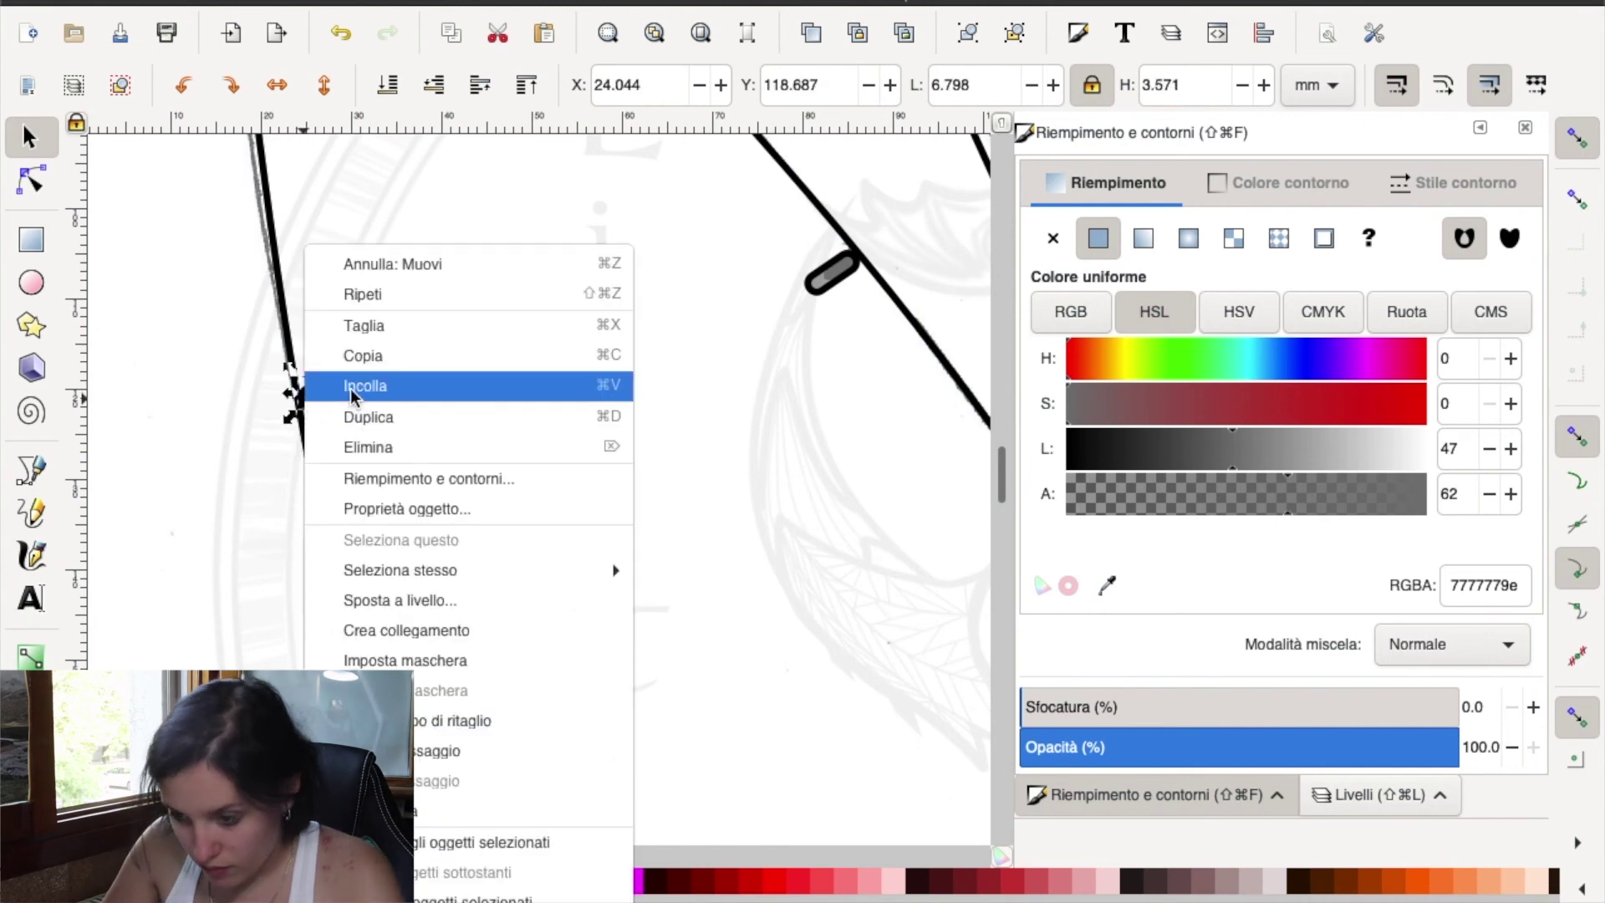
key("Escape")
scroll(609, 573, "down", 3)
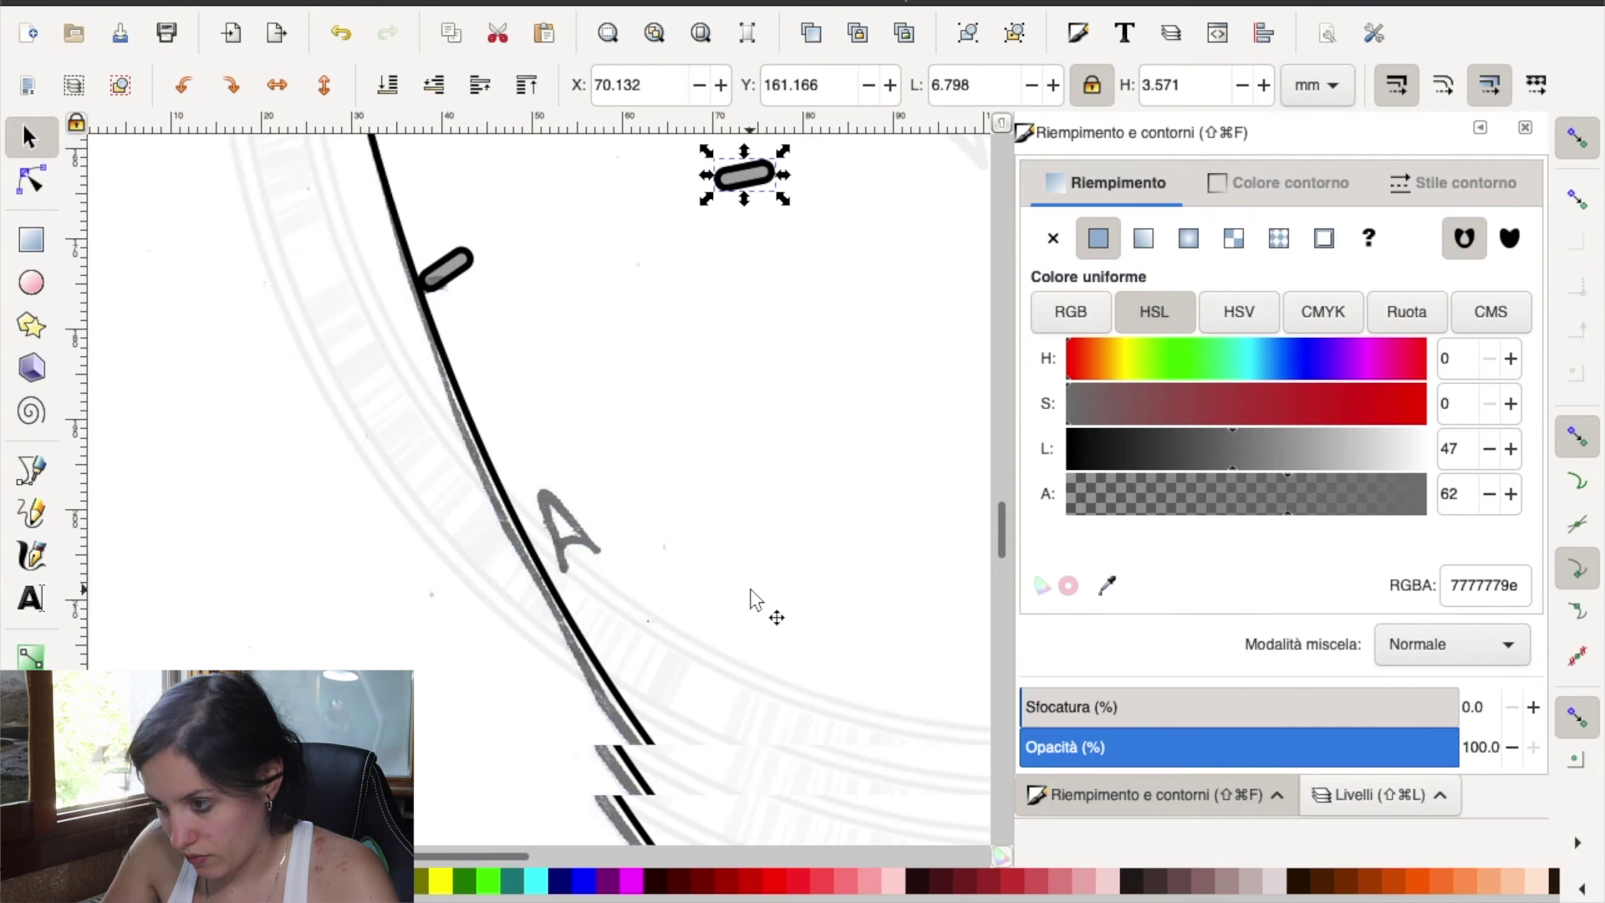
scroll(752, 585, "down", 3)
left_click_drag(311, 410, 786, 264)
left_click_drag(753, 180, 824, 406)
scroll(499, 506, "right", 5)
scroll(586, 585, "down", 3)
mouse_move(474, 211)
left_mouse_down()
mouse_move(449, 456)
mouse_move(416, 484)
mouse_move(370, 482)
left_mouse_up()
left_click(459, 478)
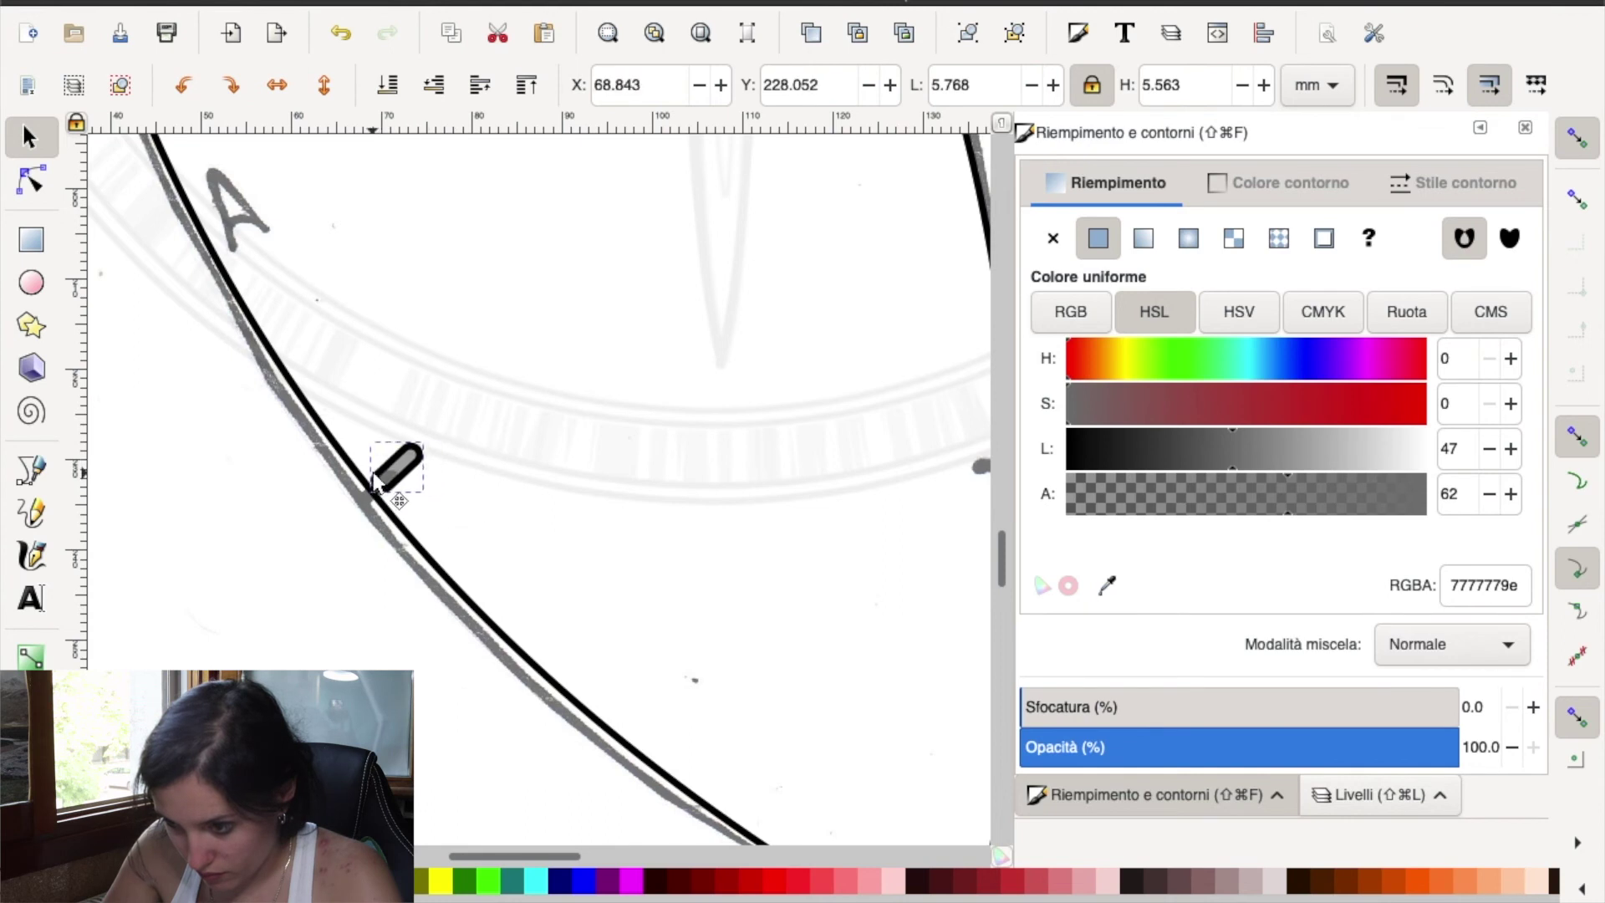
- Duplicate the diagonal marker, rotate the copy level and shift it right
right_click(383, 245)
key("Escape")
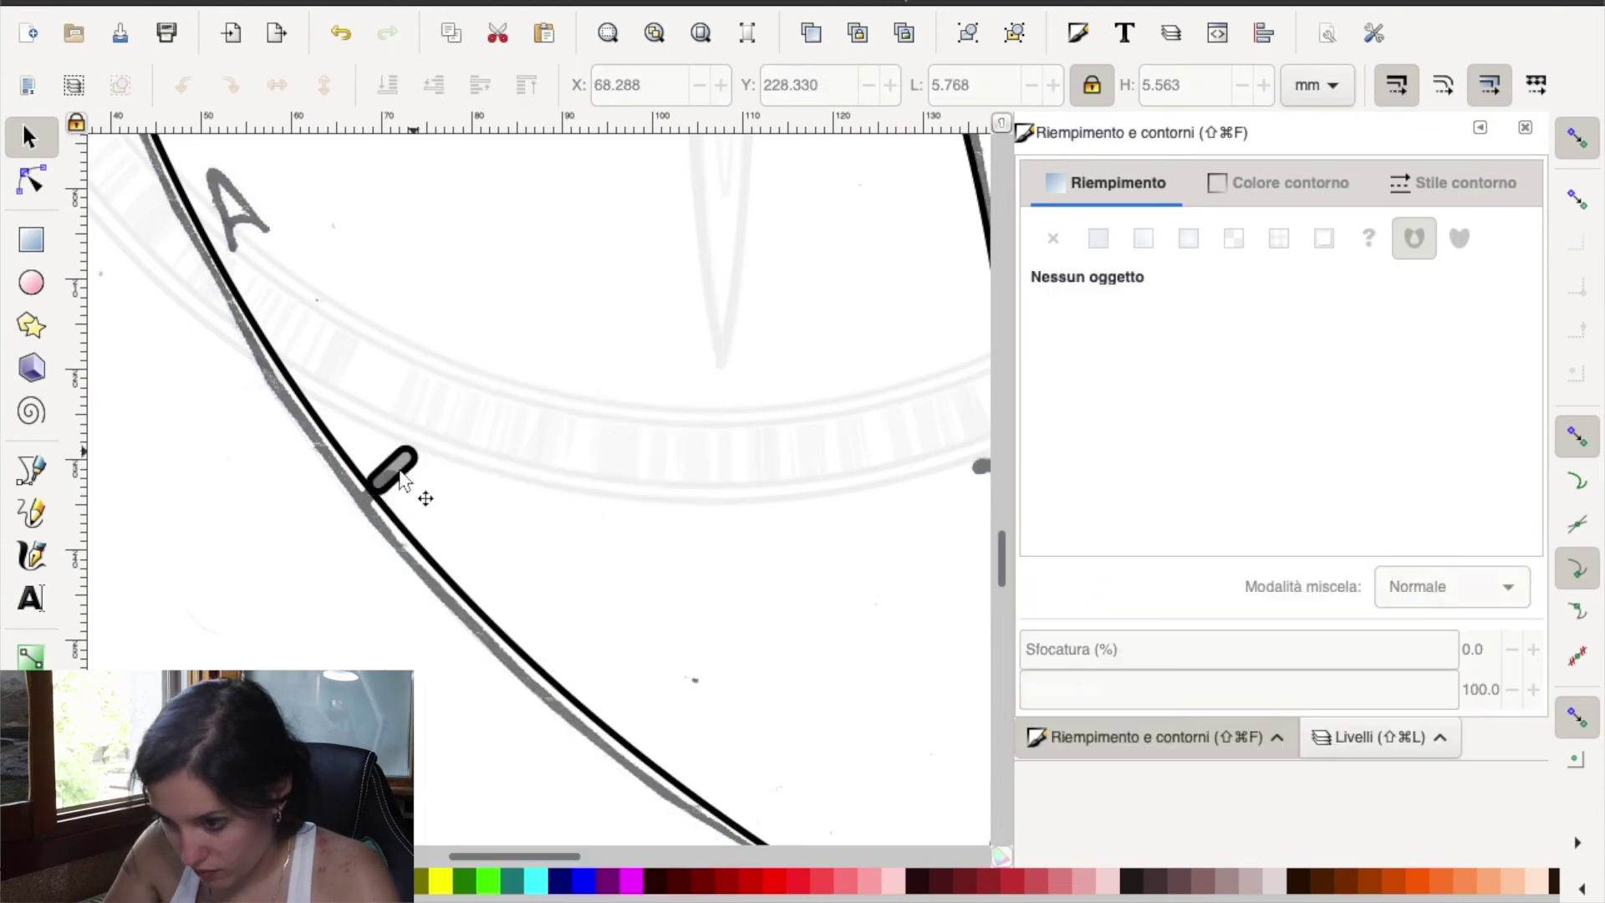
left_click_drag(416, 487, 691, 460)
right_click(393, 495)
left_click(440, 416)
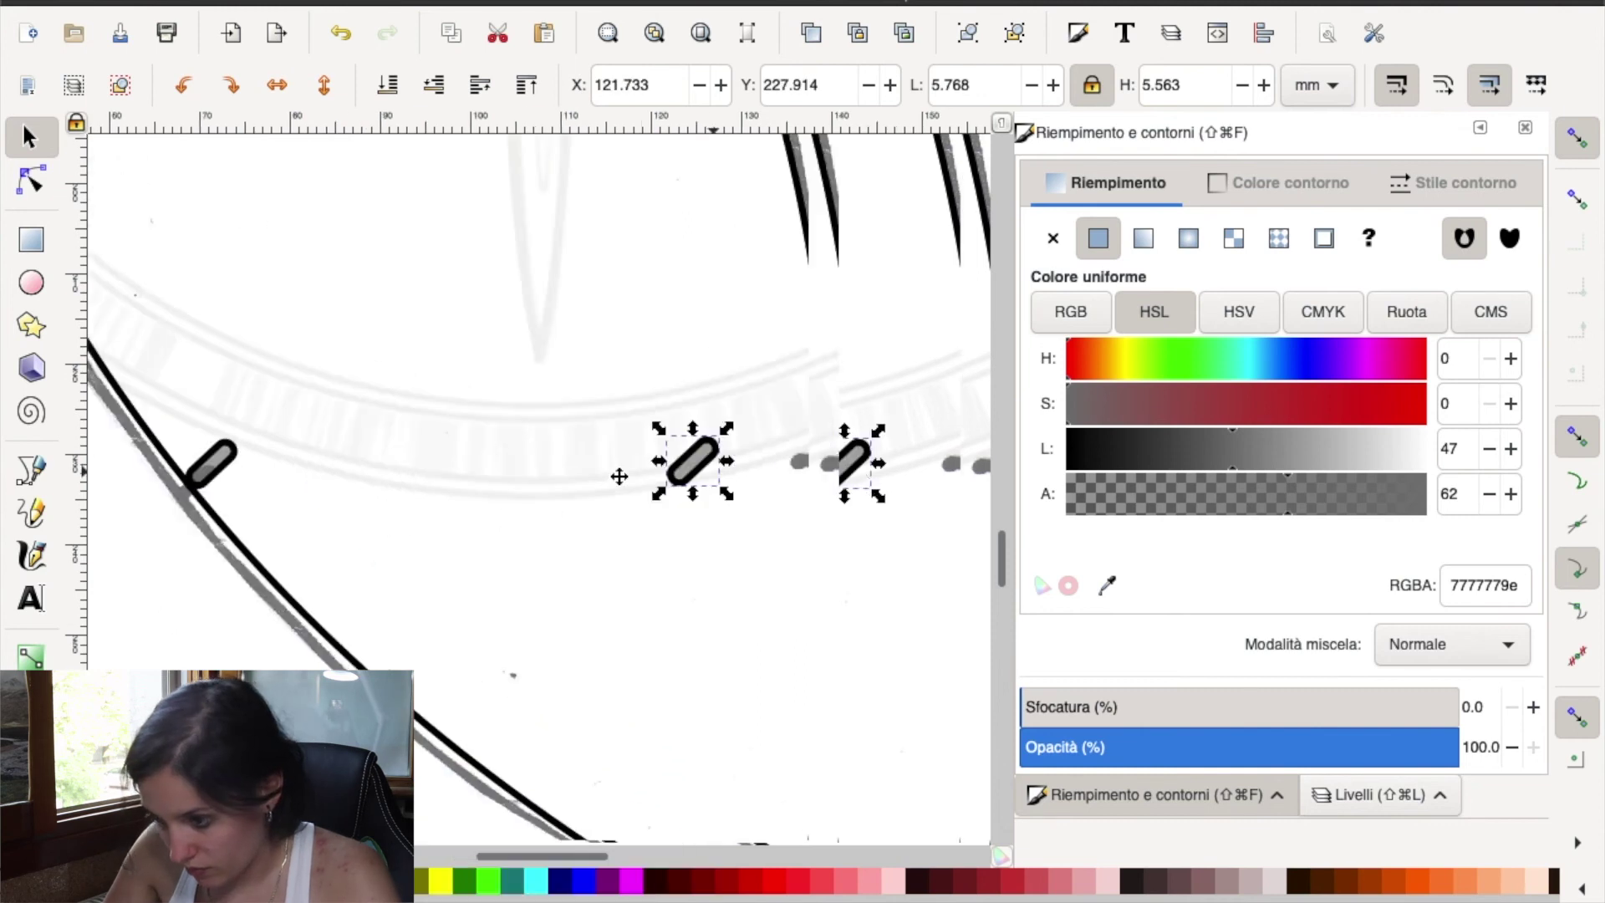
scroll(694, 468, "right", 3)
mouse_move(566, 472)
left_mouse_down()
mouse_move(669, 474)
mouse_move(695, 455)
mouse_move(682, 477)
left_mouse_up()
left_click(668, 475)
- Duplicate the level marker and move the copy onto the right outline's notch
scroll(635, 468, "up", 2)
scroll(661, 510, "down", 2)
scroll(585, 560, "right", 3)
scroll(568, 485, "down", 3)
scroll(699, 387, "left", 3)
scroll(585, 485, "up", 2)
scroll(585, 485, "right", 2)
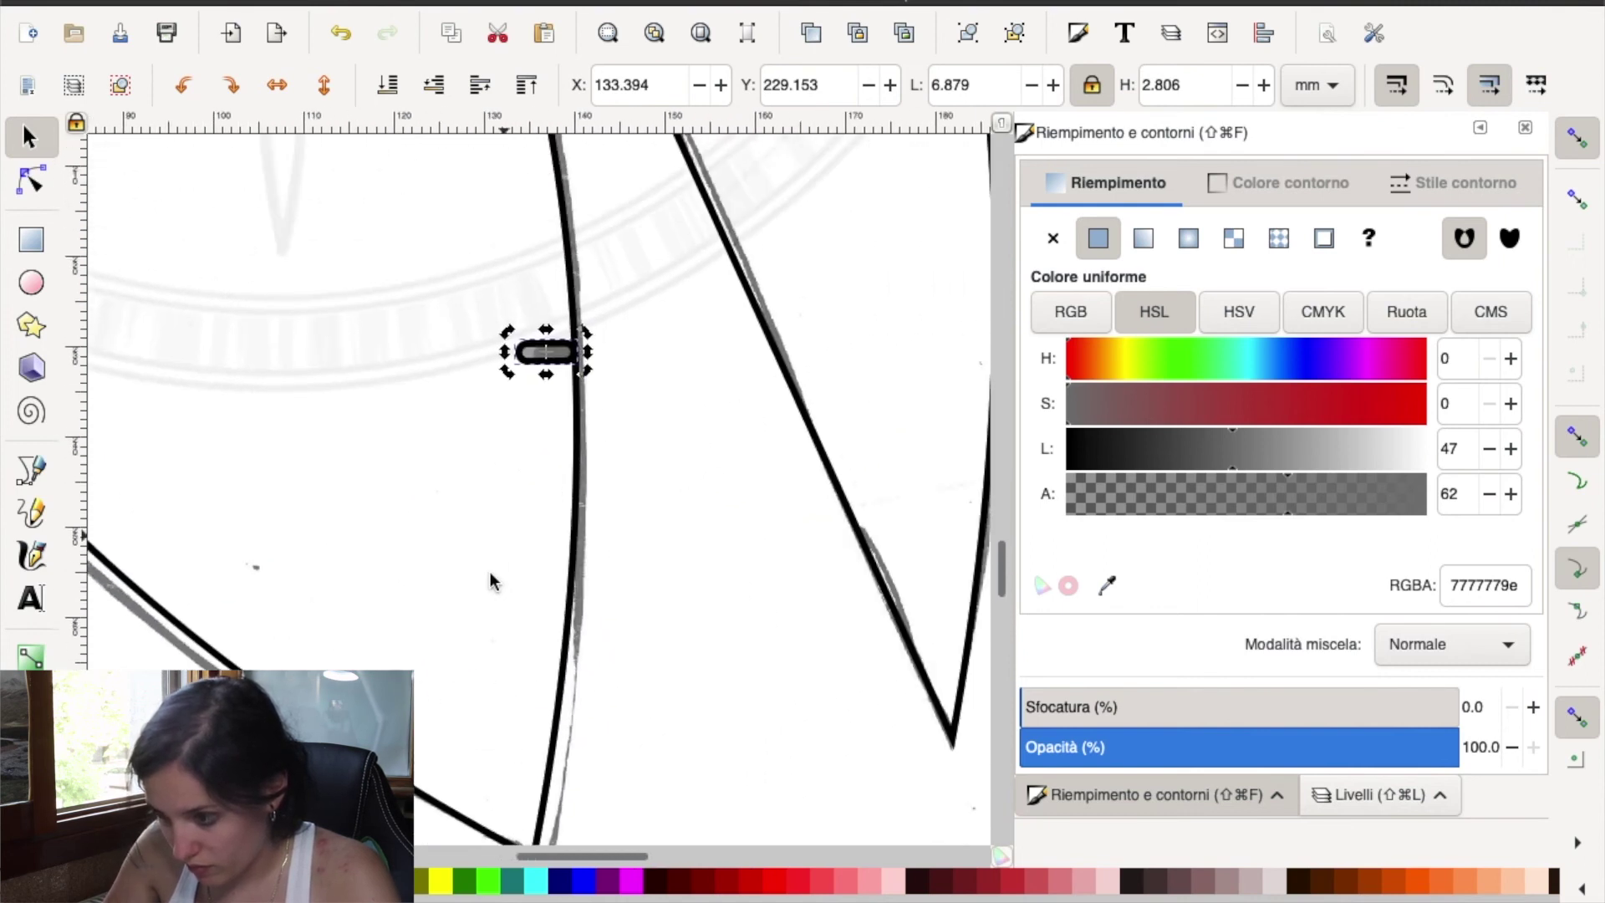
scroll(568, 644, "up", 3)
right_click(433, 617)
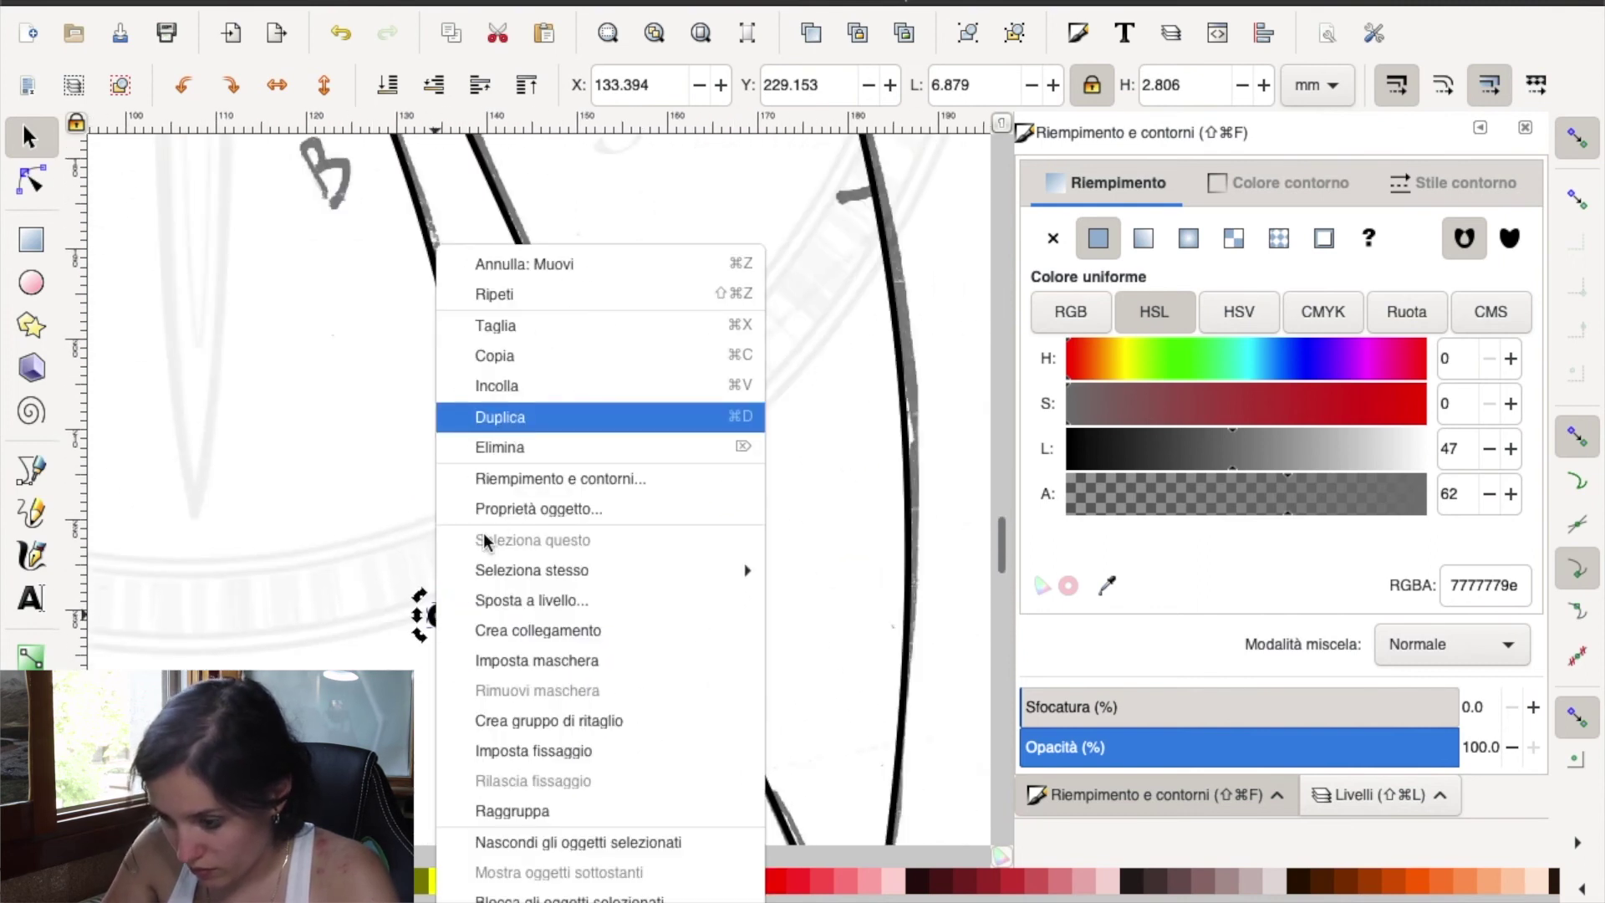
left_click(485, 415)
left_click_drag(445, 618, 831, 194)
- Duplicate that marker, place the copy and rotate it to match the line's angle
scroll(731, 345, "up", 2)
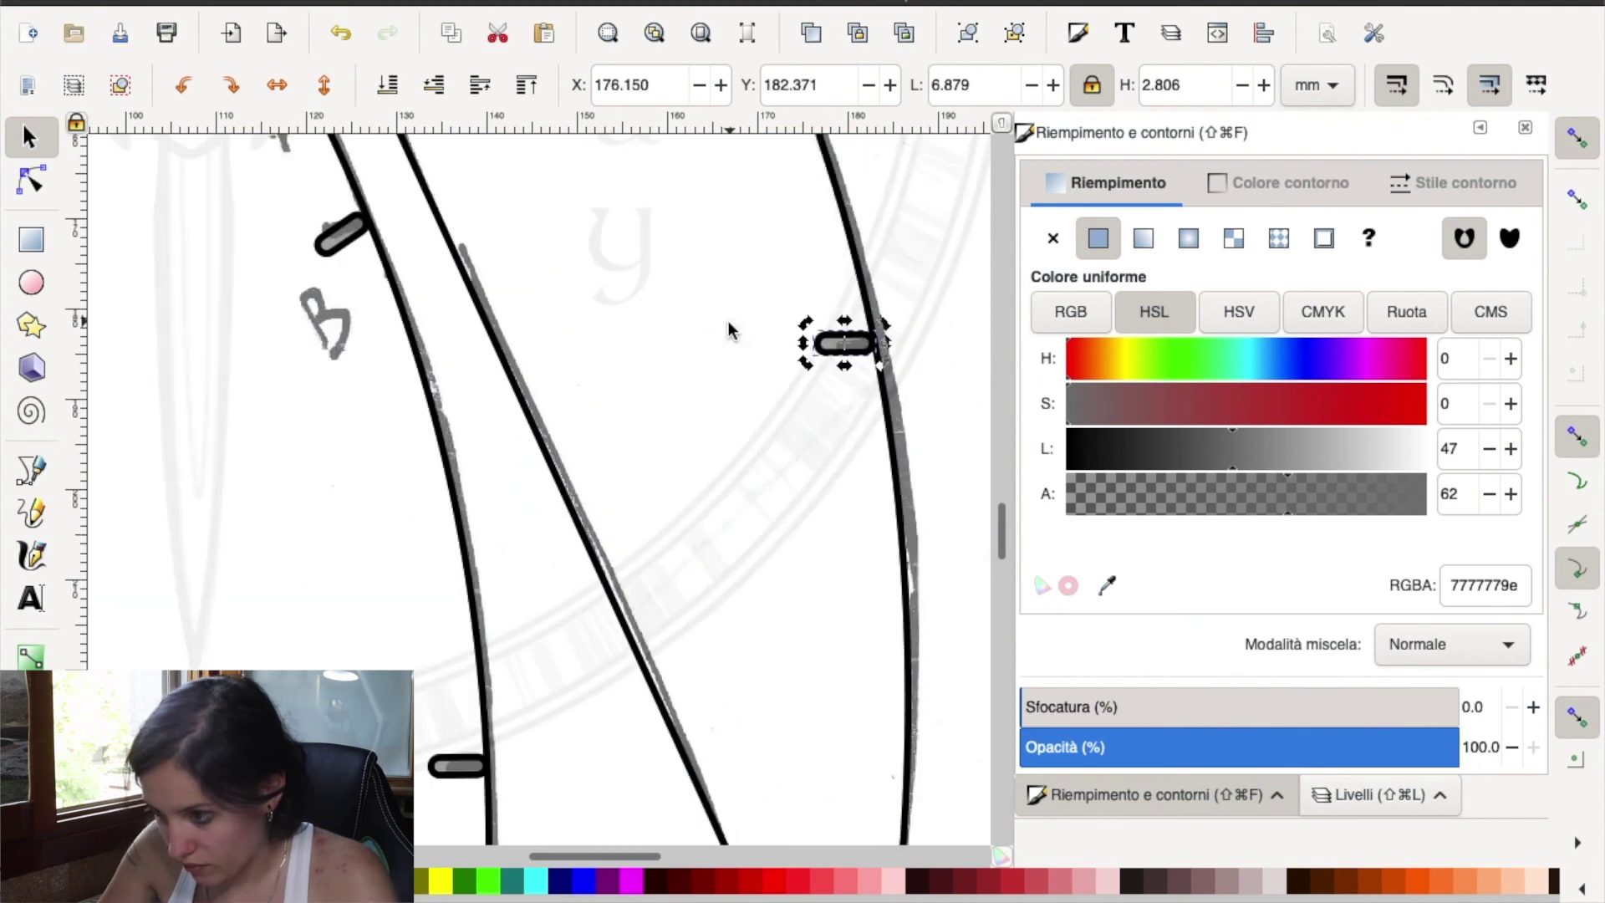
scroll(684, 397, "up", 4)
right_click(838, 702)
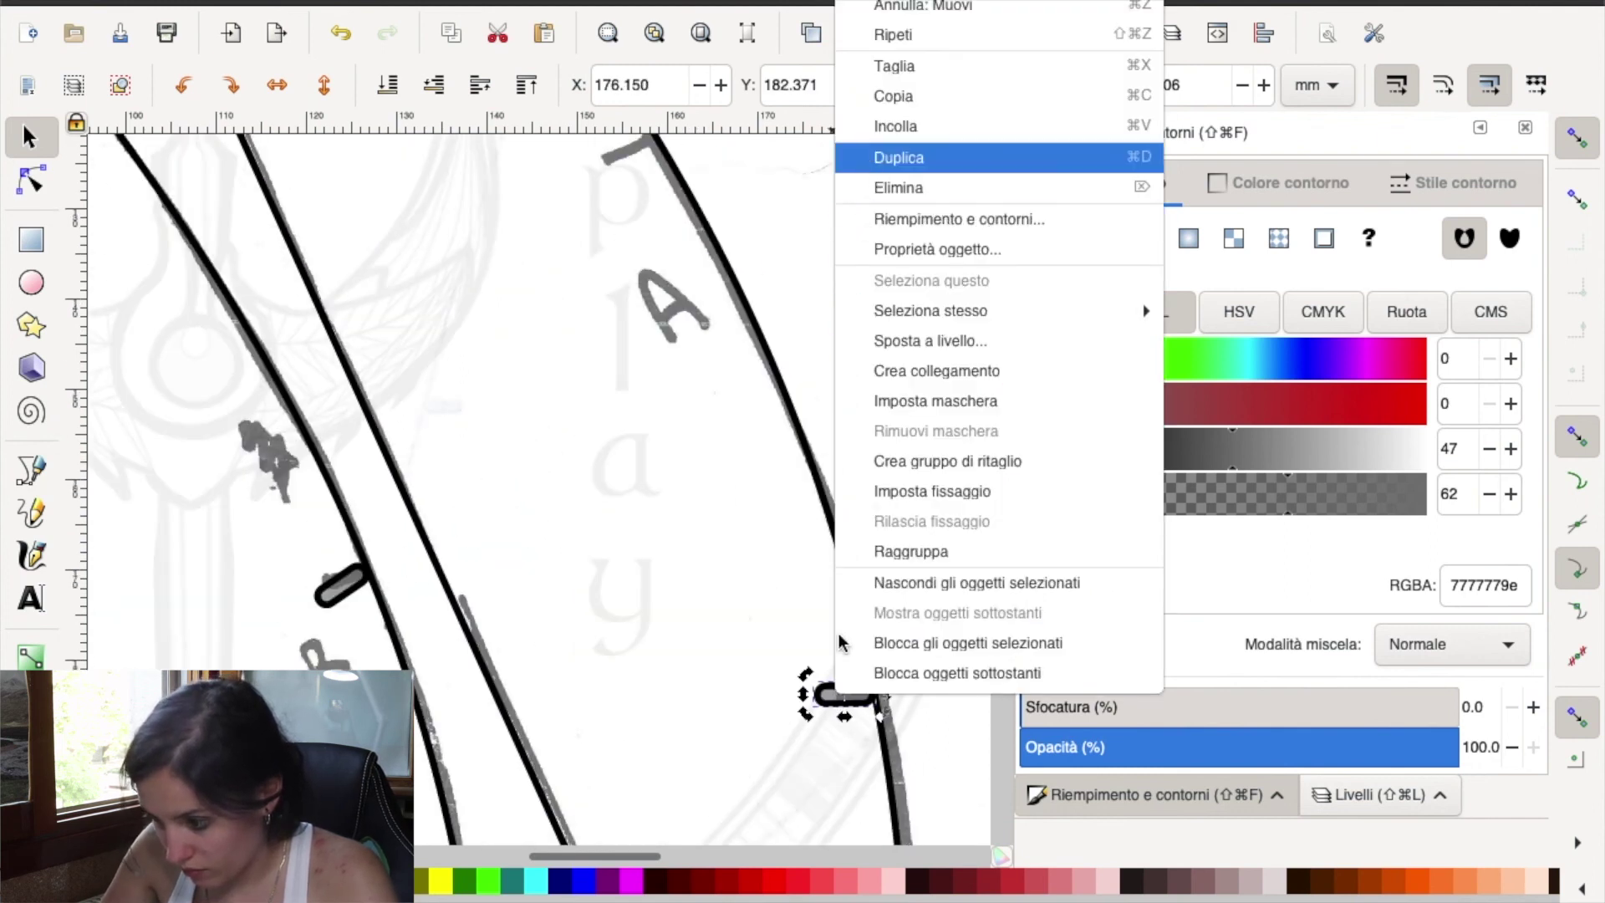
left_click(895, 153)
left_click_drag(840, 696, 601, 268)
scroll(602, 381, "up", 3)
mouse_move(564, 543)
left_mouse_down()
mouse_move(556, 562)
mouse_move(599, 458)
mouse_move(617, 462)
left_mouse_up()
key("ctrl+z")
left_click(602, 563)
- Duplicate the tilted marker and move the copy onto the upper outline's notch
scroll(479, 409, "up", 3)
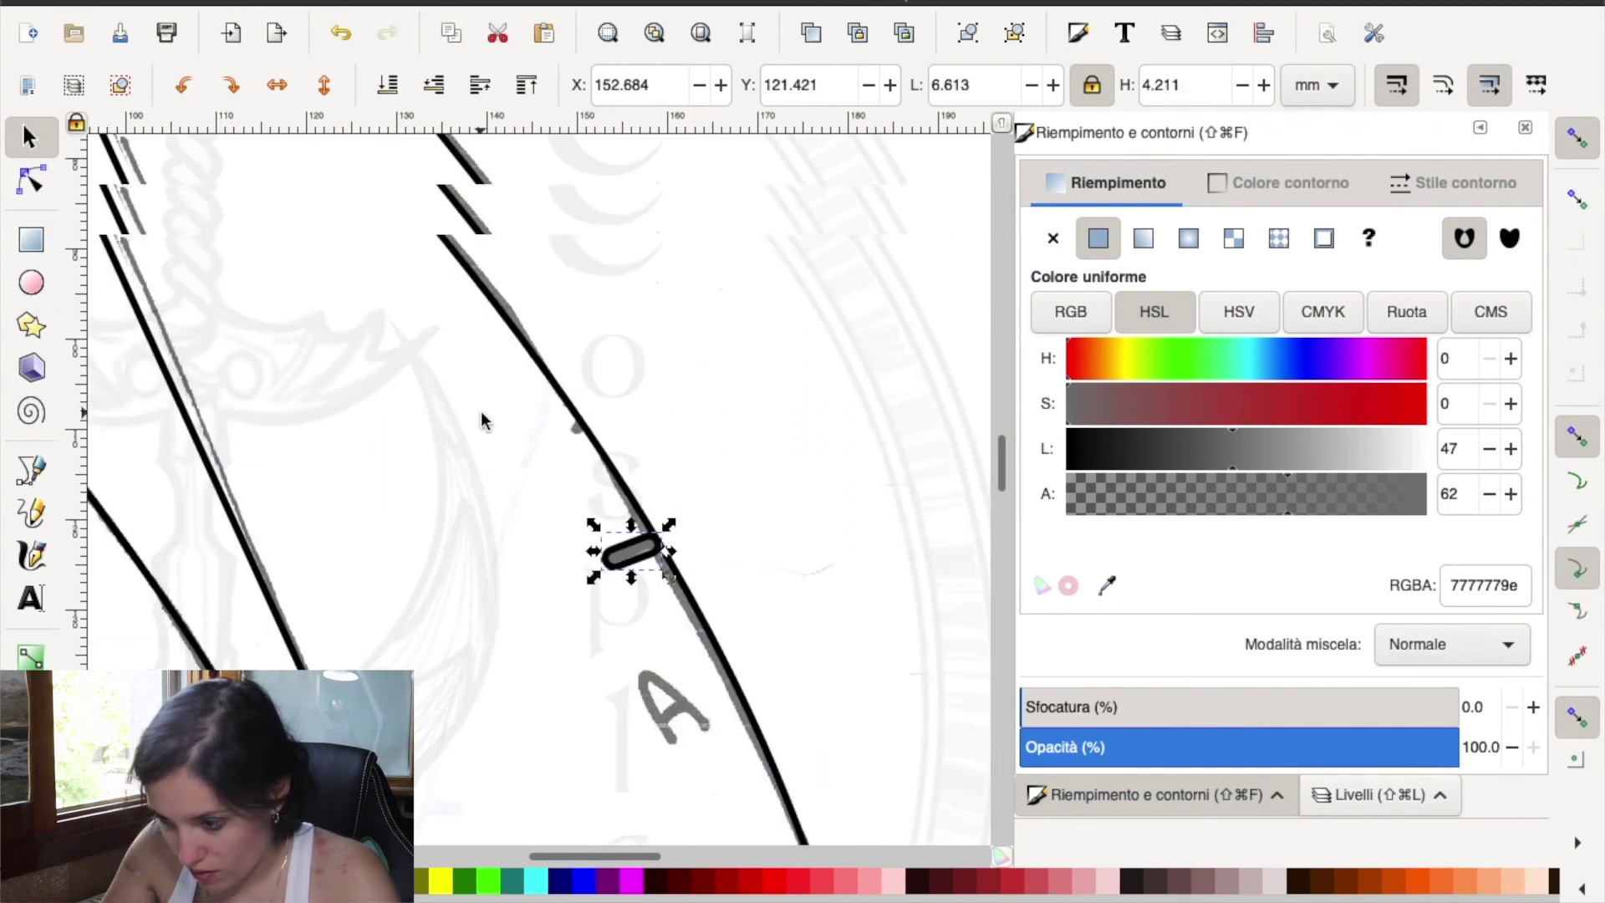
scroll(480, 409, "up", 3)
right_click(628, 661)
left_click(694, 417)
mouse_move(610, 656)
left_mouse_down()
mouse_move(318, 276)
mouse_move(328, 247)
left_mouse_up()
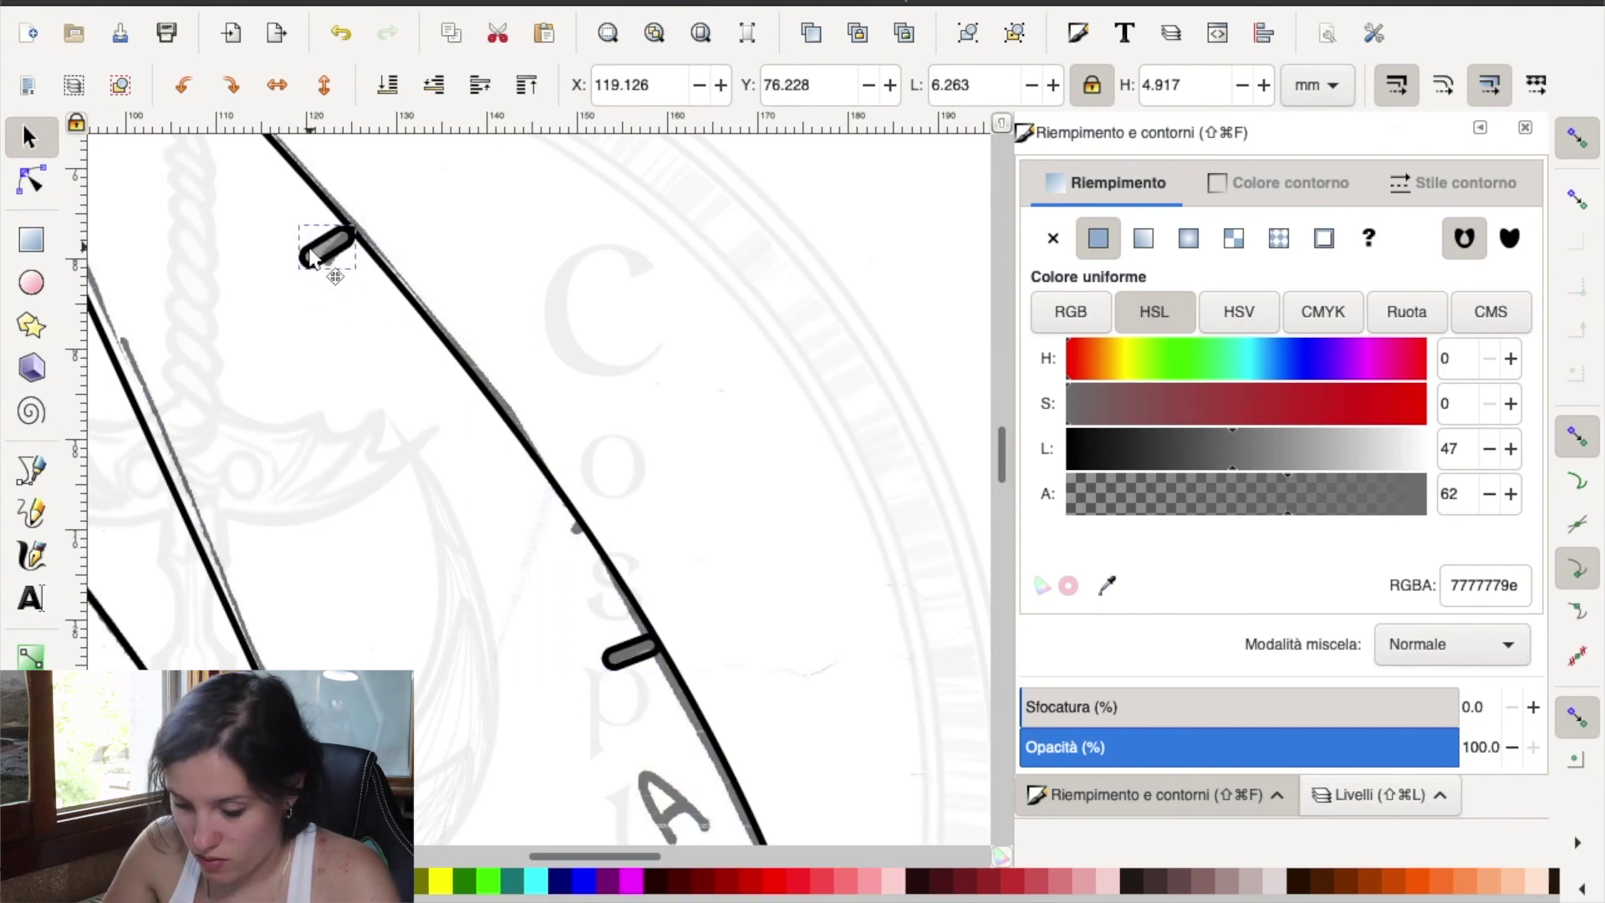
left_click(328, 464)
scroll(328, 464, "down", 2)
scroll(603, 433, "left", 5)
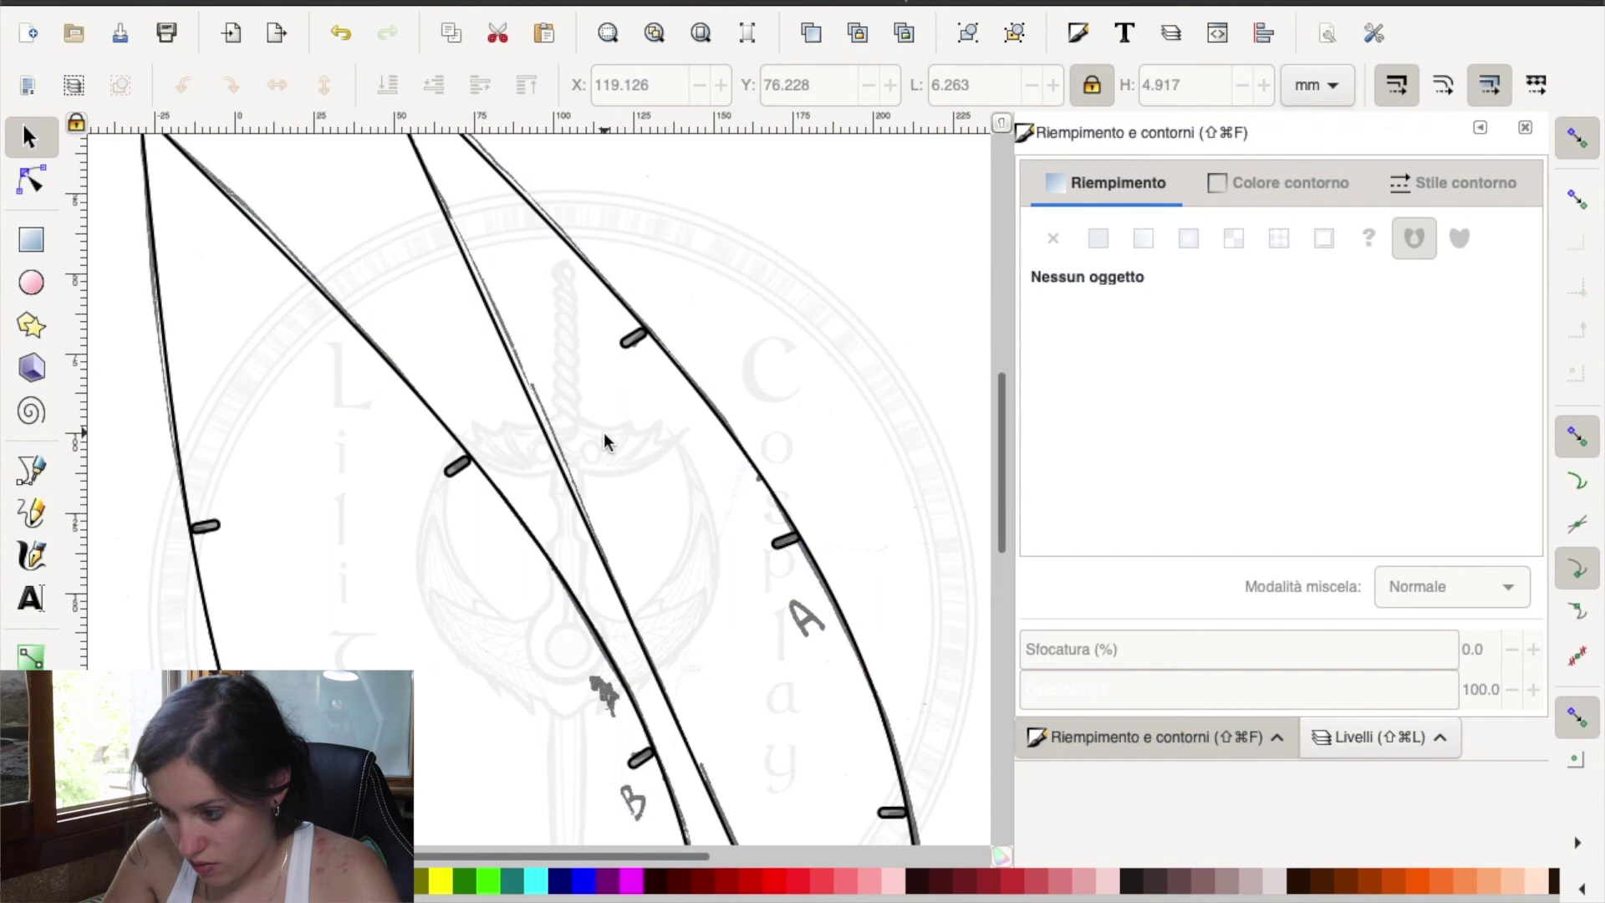
scroll(604, 433, "down", 1)
scroll(603, 433, "down", 3)
scroll(603, 434, "down", 3)
scroll(592, 484, "down", 3)
scroll(560, 464, "up", 1)
scroll(579, 455, "up", 2)
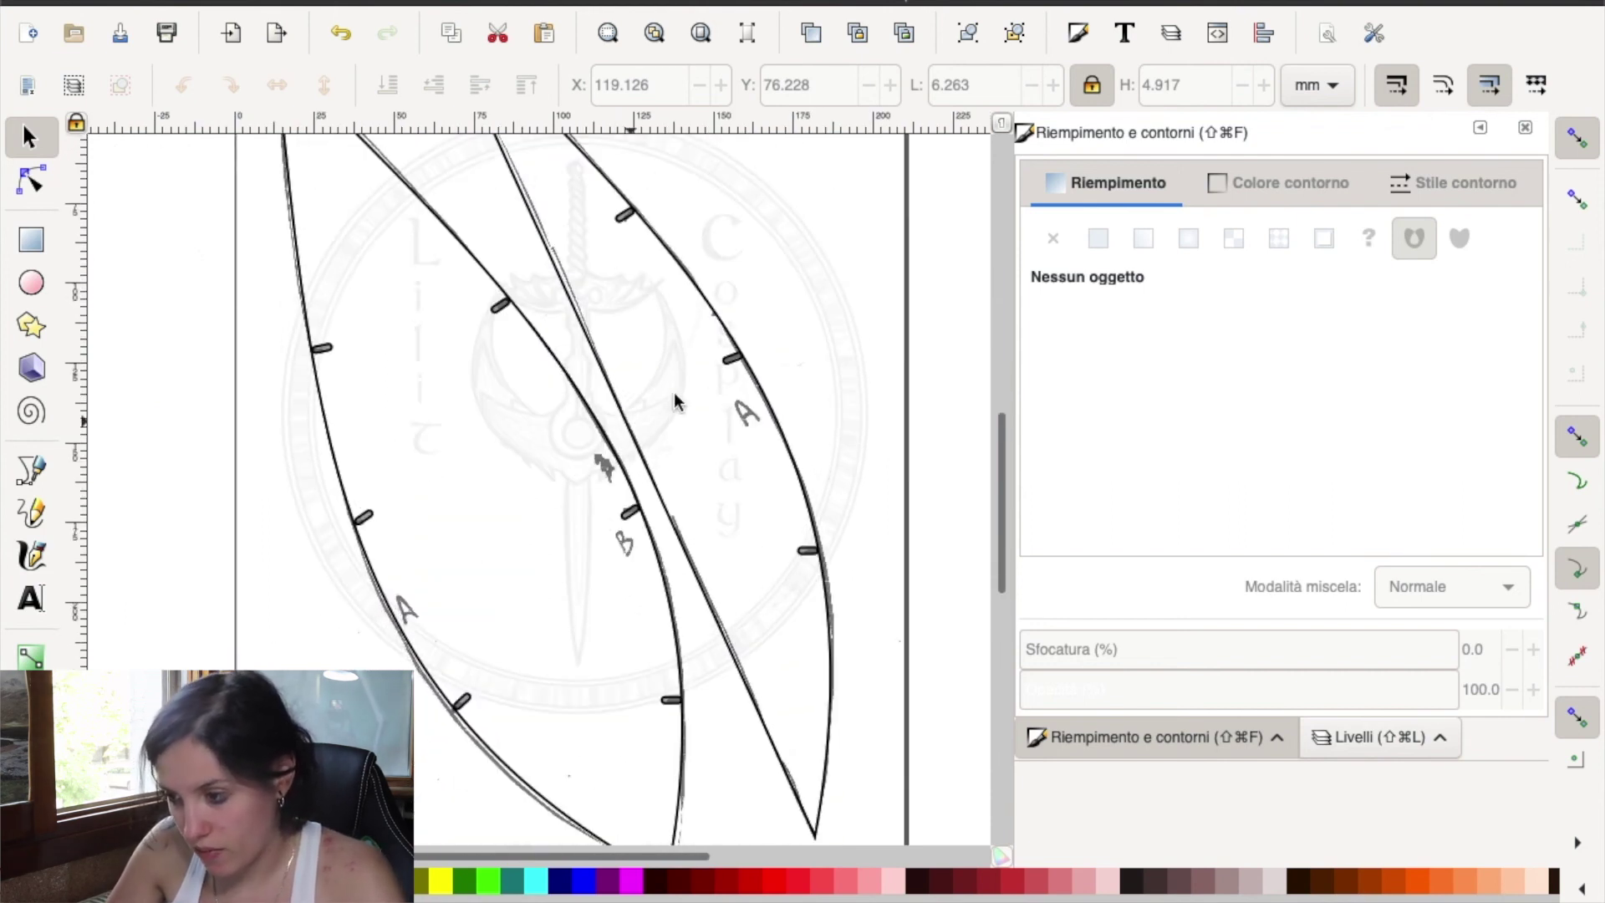
scroll(463, 518, "up", 2)
scroll(463, 519, "up", 2)
scroll(462, 519, "down", 2)
scroll(460, 518, "down", 2)
scroll(459, 519, "down", 2)
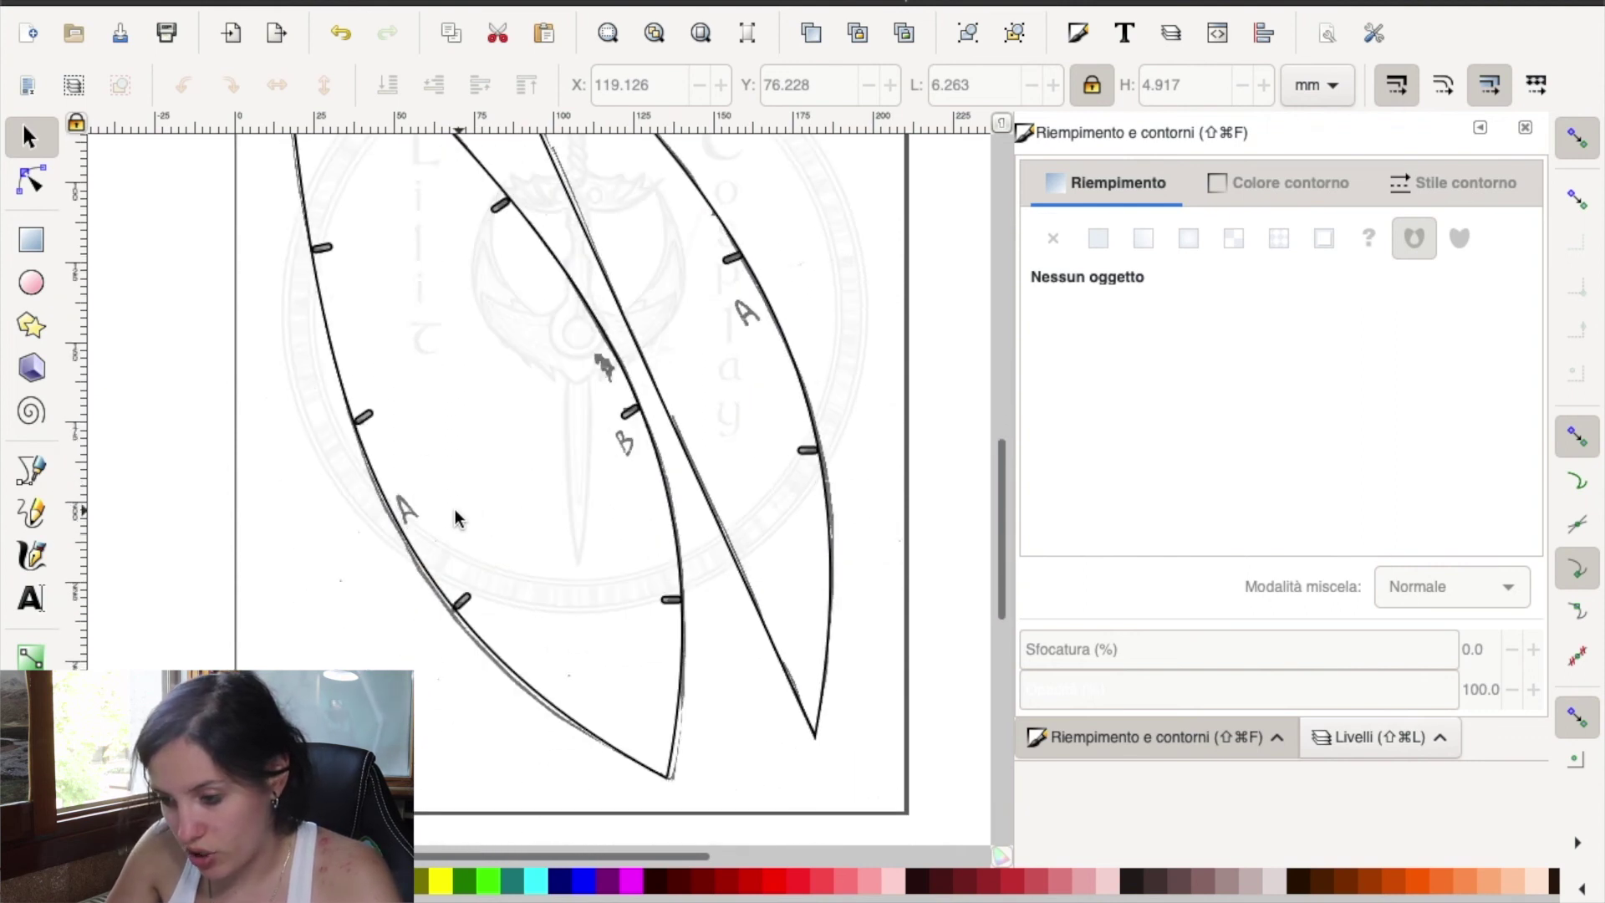
scroll(419, 529, "up", 1)
scroll(421, 525, "up", 4)
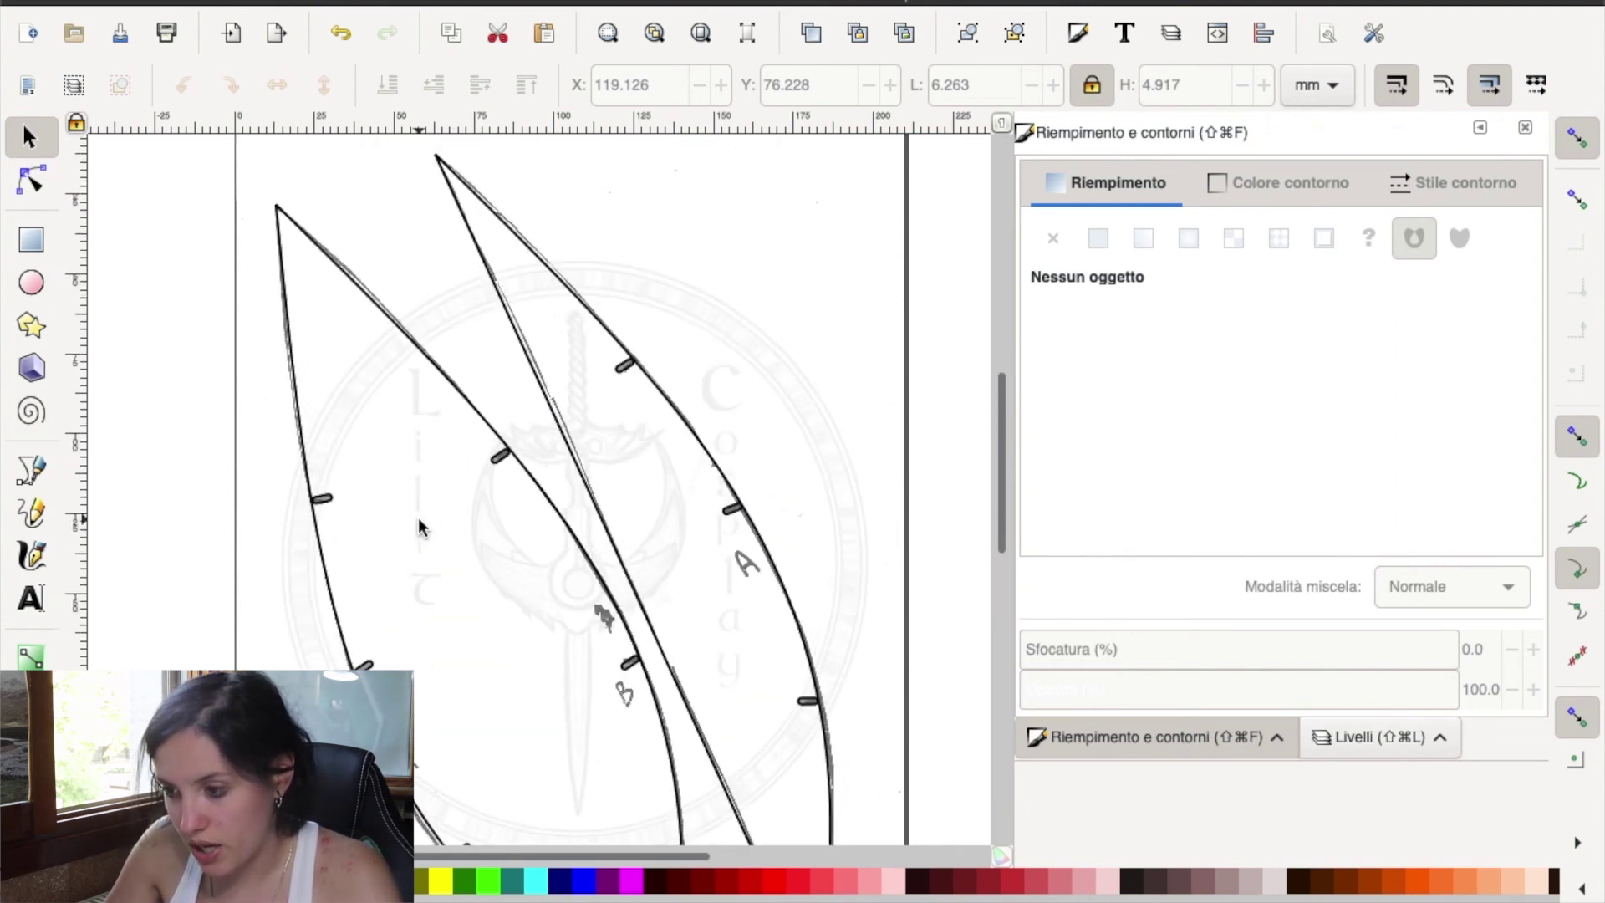
scroll(585, 527, "down", 4)
scroll(502, 473, "down", 2)
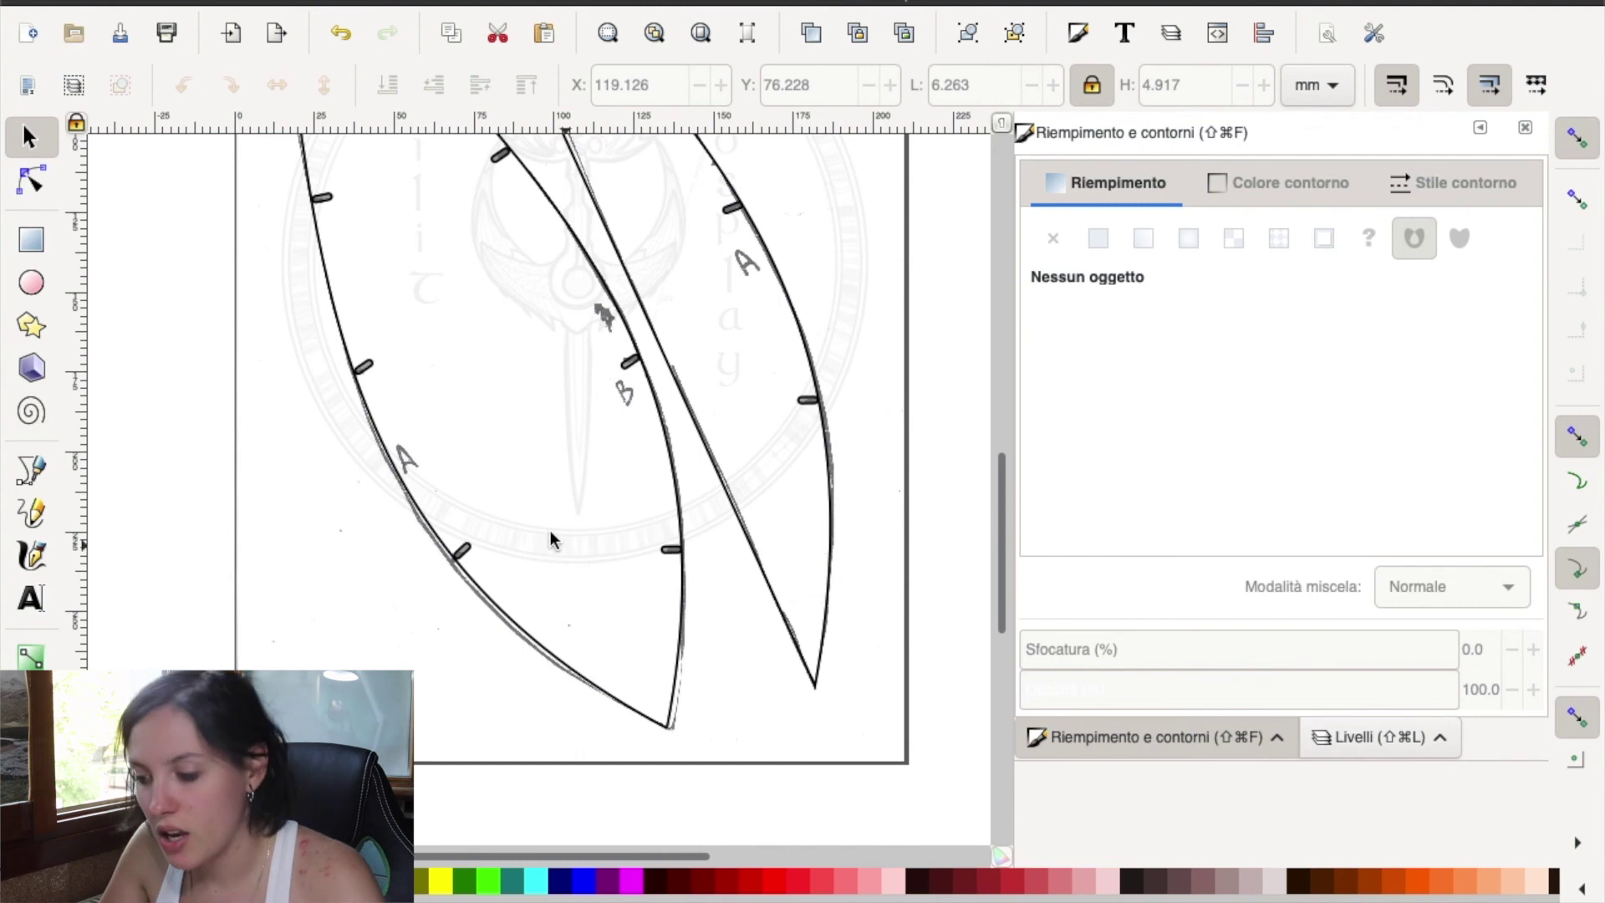
scroll(468, 569, "up", 2)
scroll(453, 584, "up", 1)
scroll(453, 585, "up", 1)
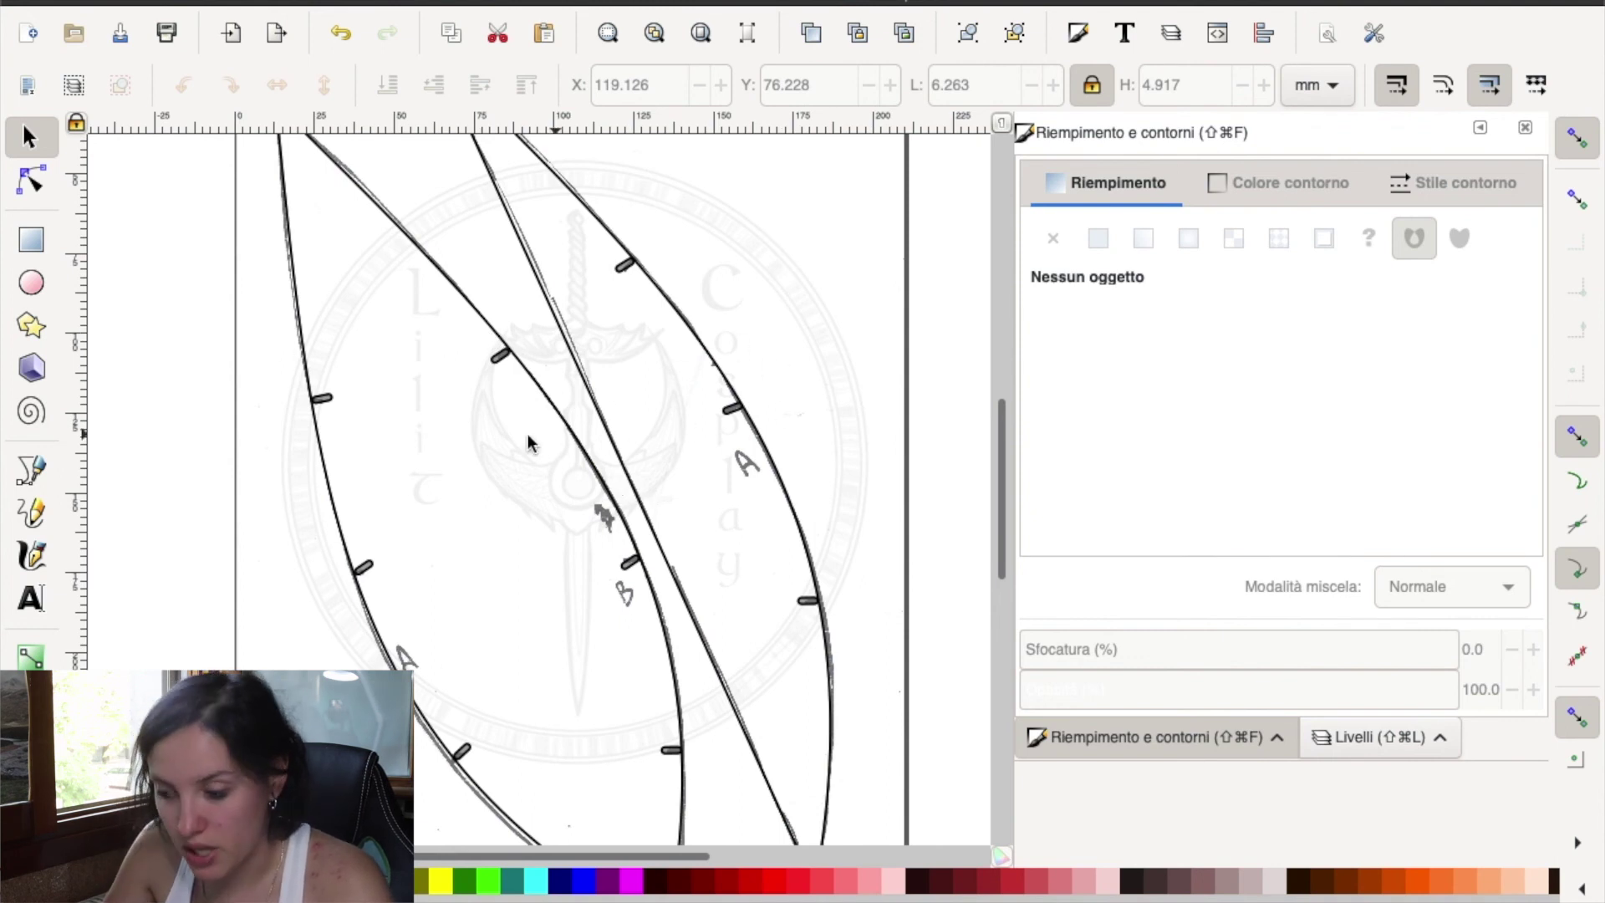
scroll(287, 591, "up", 2)
scroll(286, 595, "down", 2)
scroll(286, 595, "down", 1)
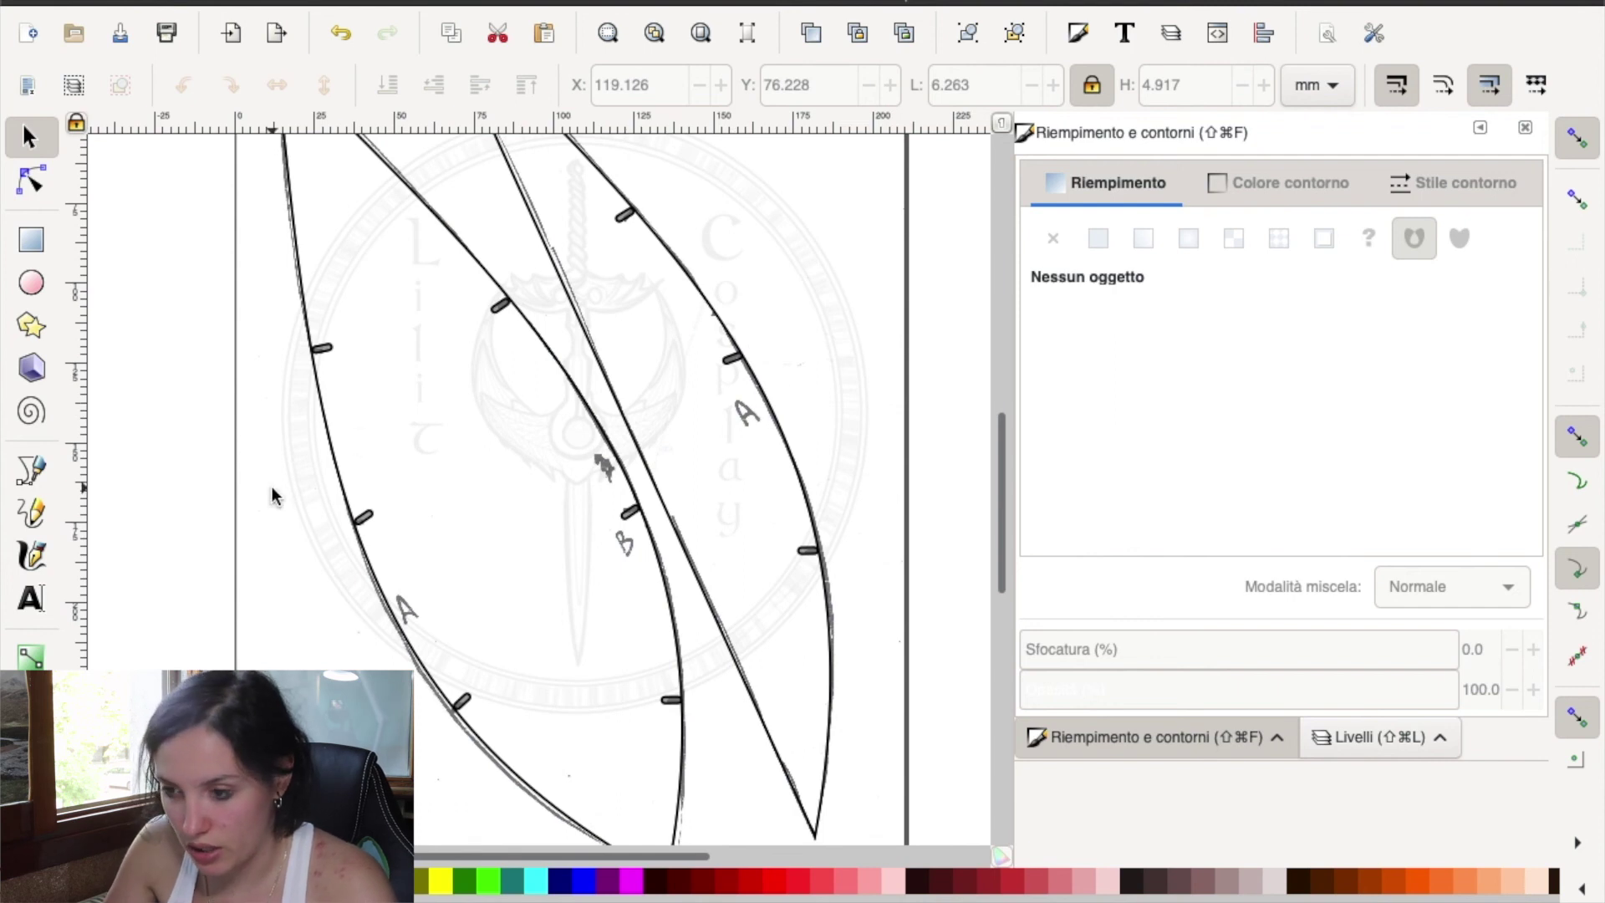
scroll(268, 487, "down", 2)
scroll(268, 488, "down", 1)
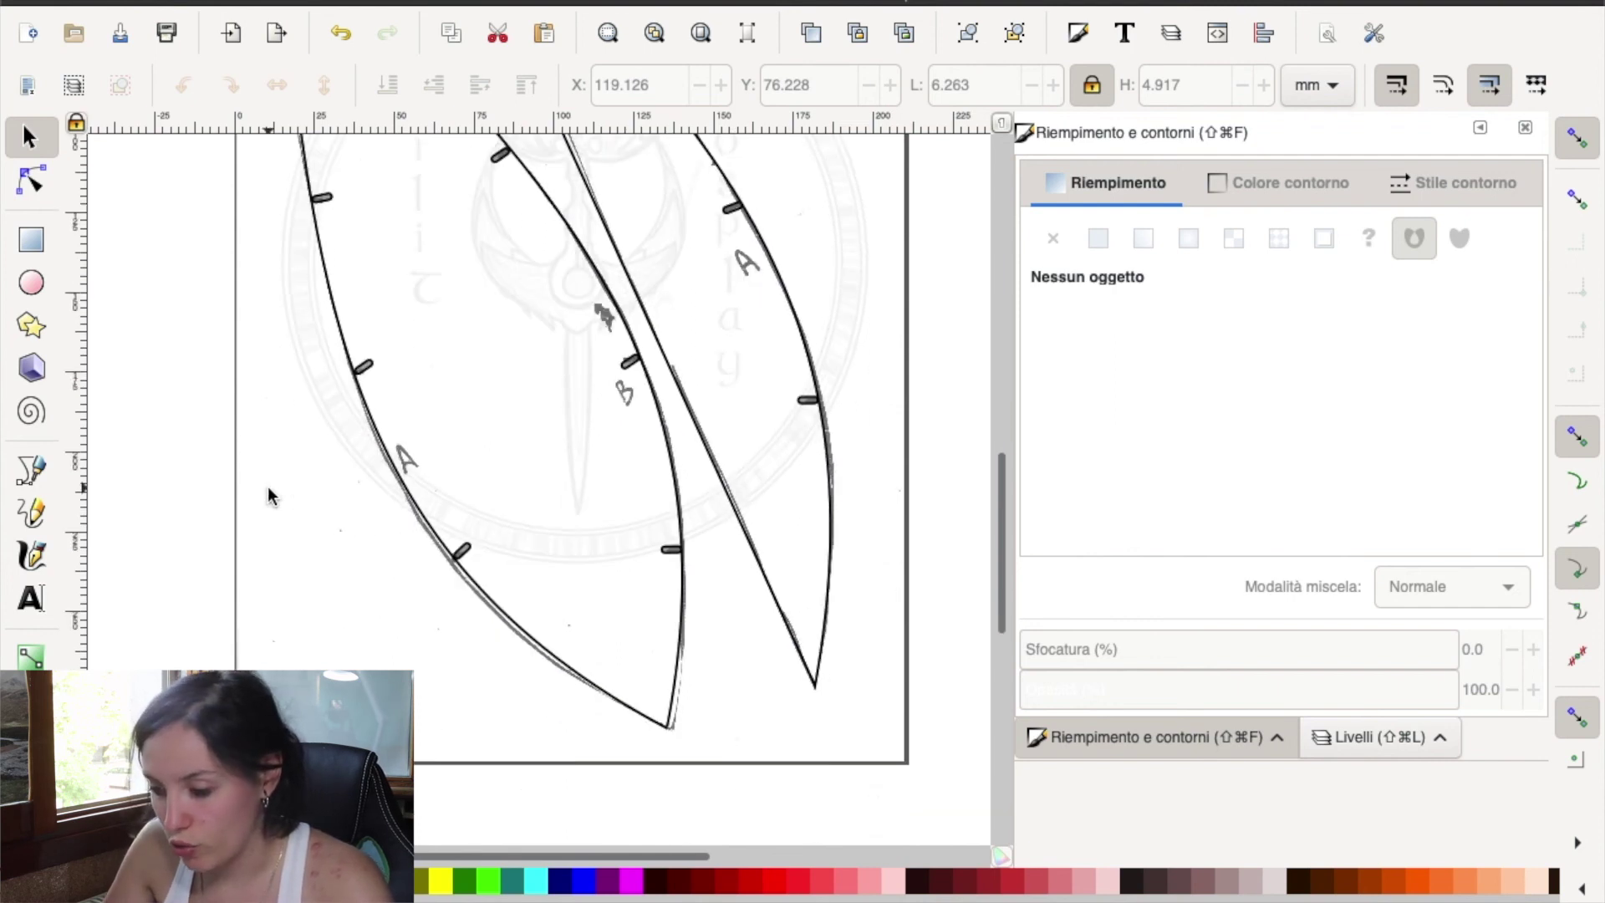
scroll(267, 487, "down", 1)
scroll(268, 495, "up", 2)
scroll(268, 496, "up", 1)
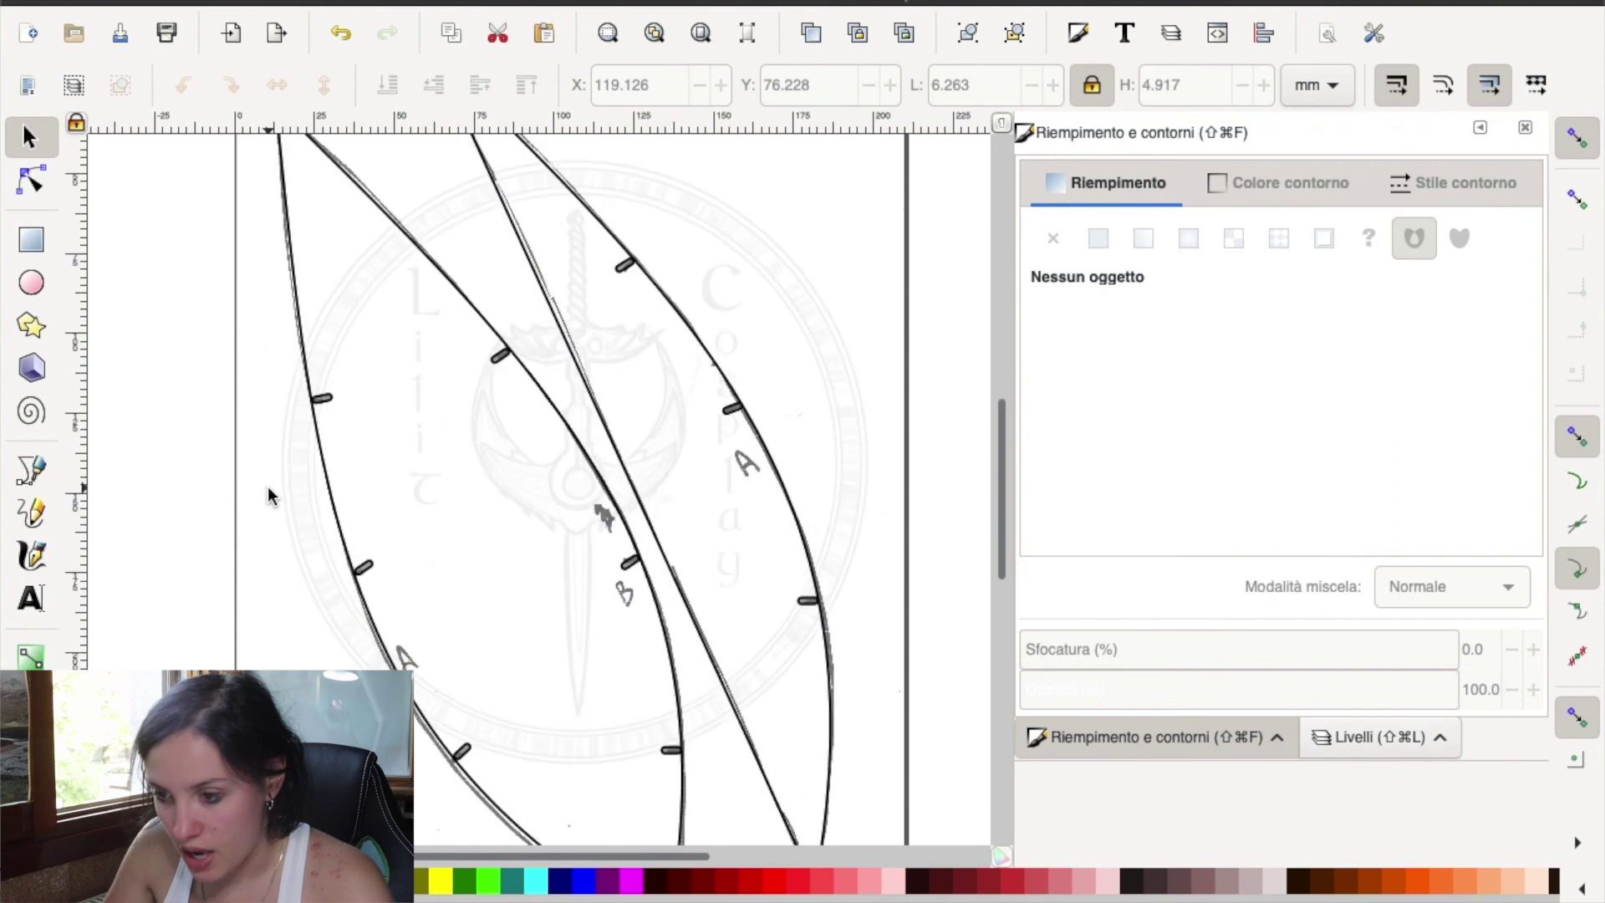
scroll(268, 496, "up", 1)
scroll(269, 495, "down", 1)
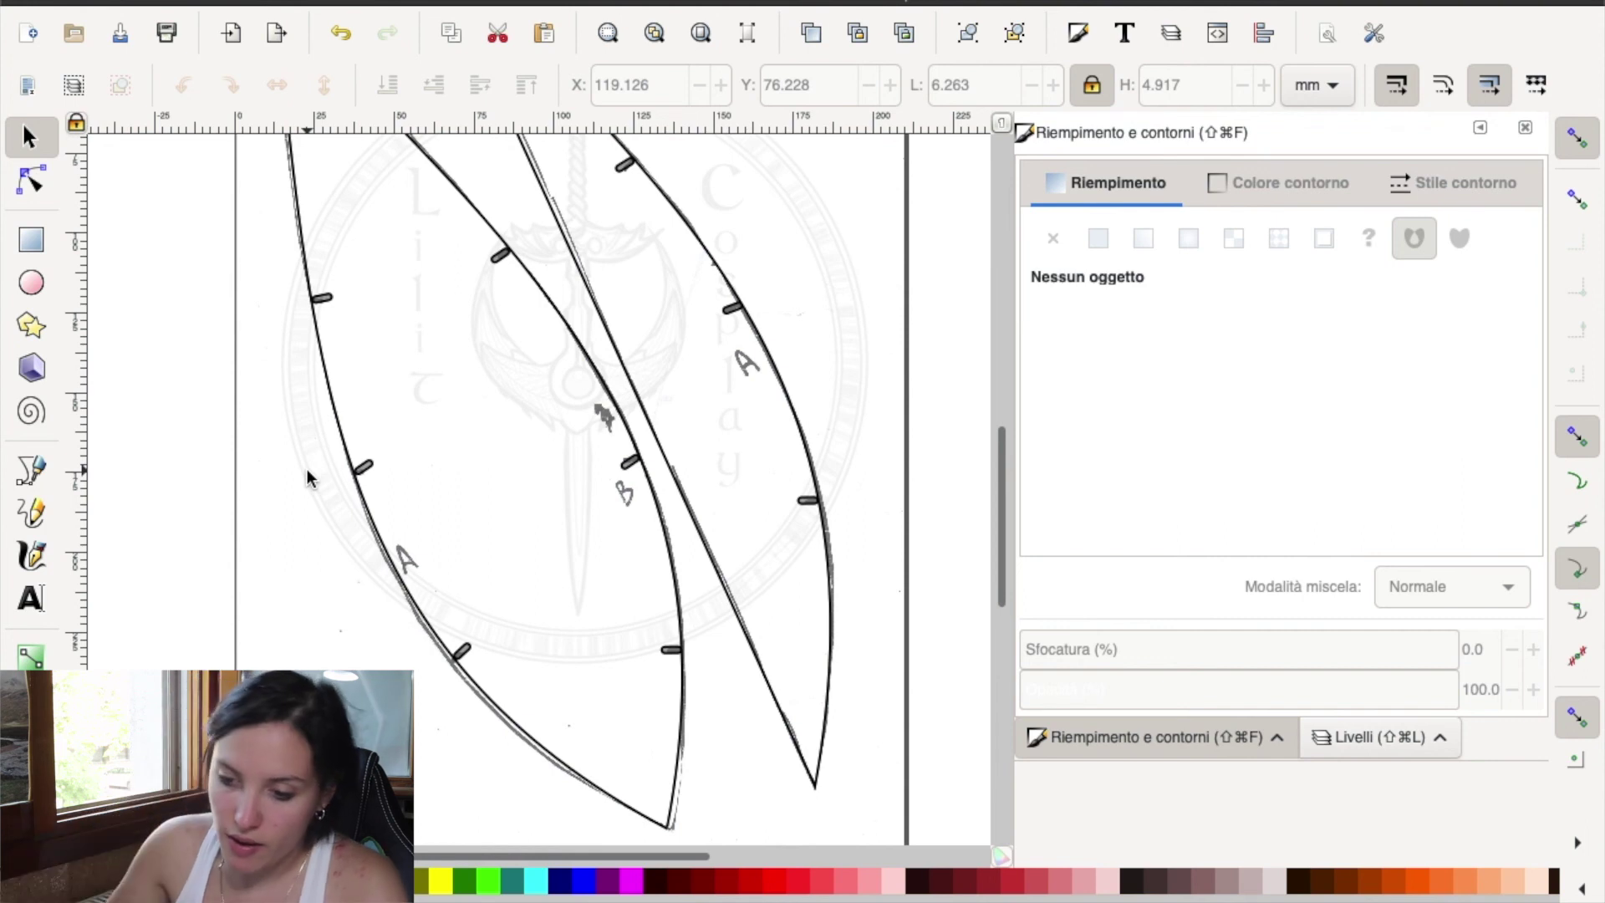
- Add text labels B beside the sketched B and A on the right piece
left_click(32, 598)
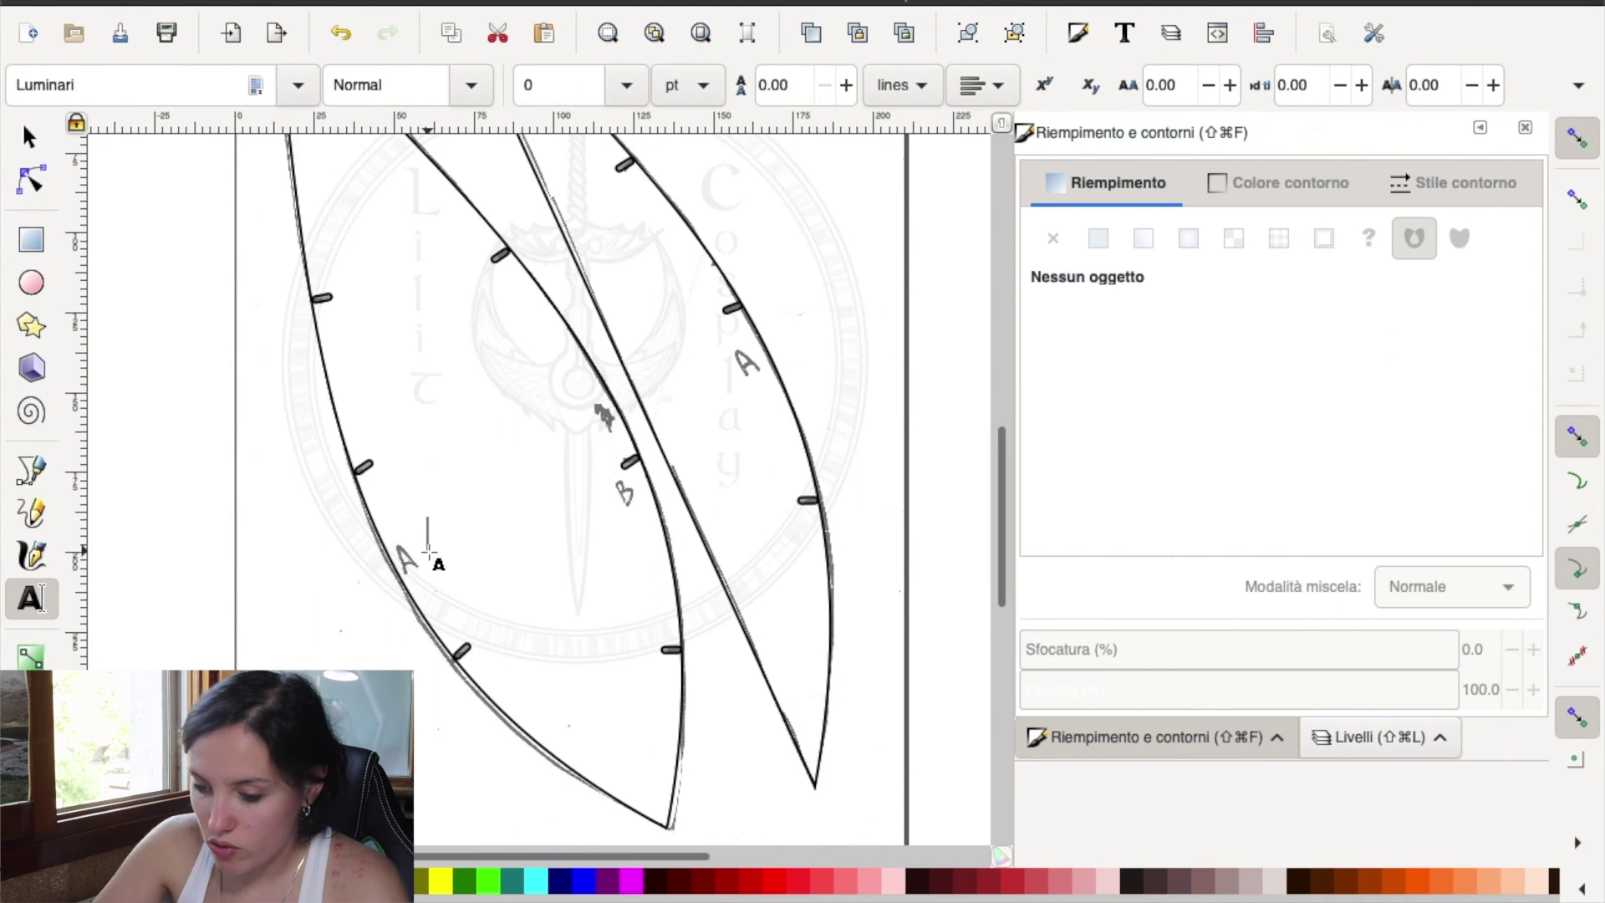
type("A")
left_click(623, 500)
type("B")
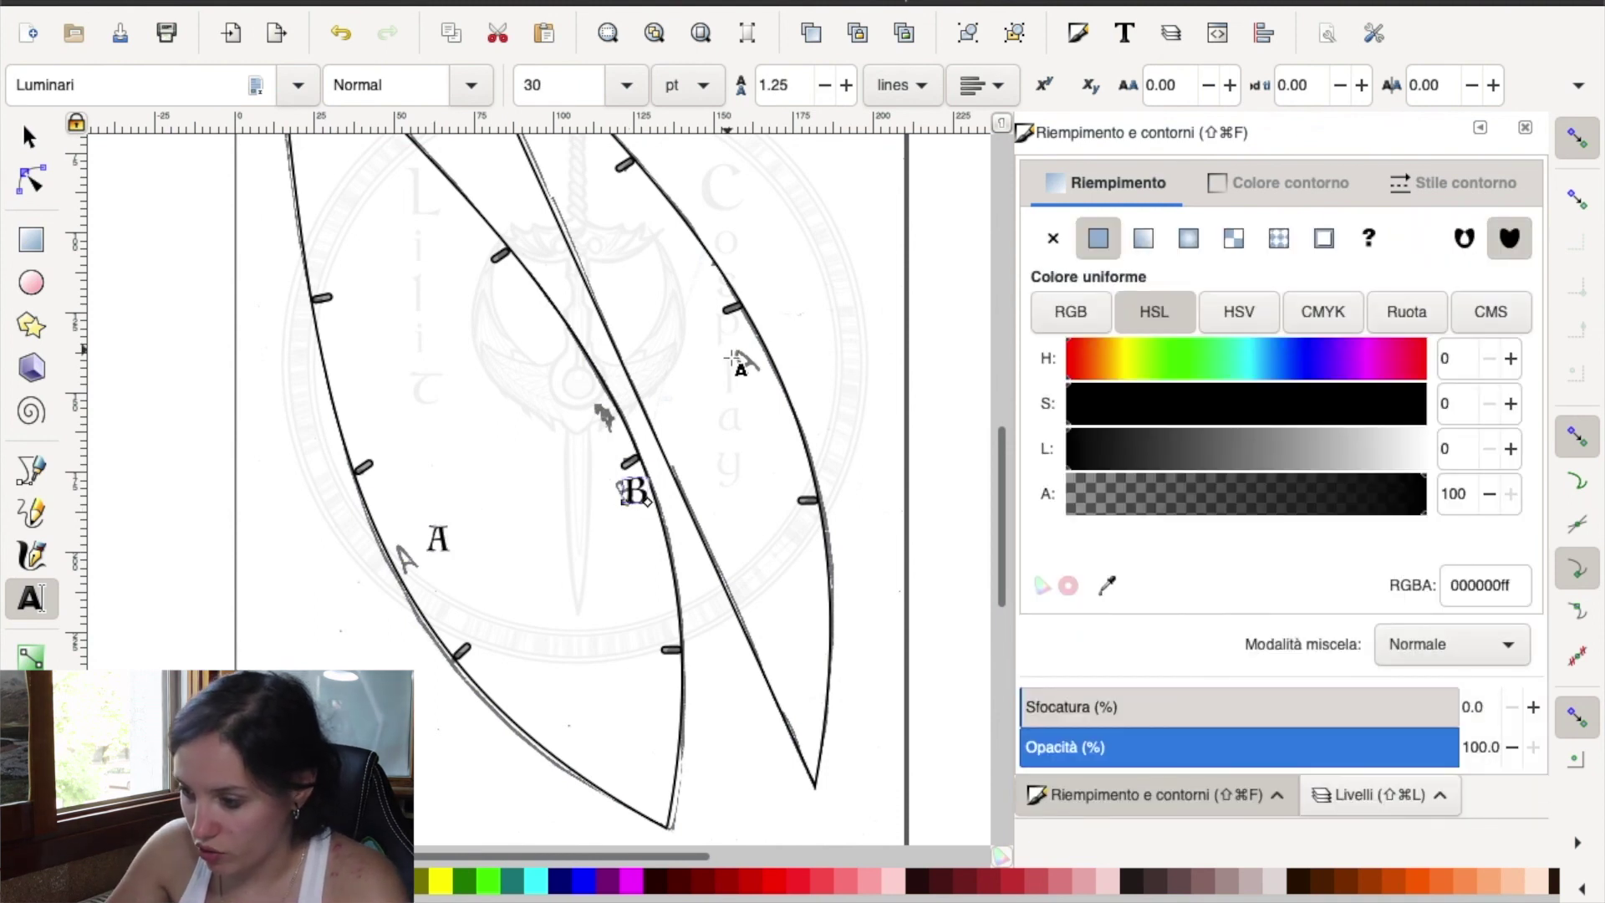
left_click(734, 358)
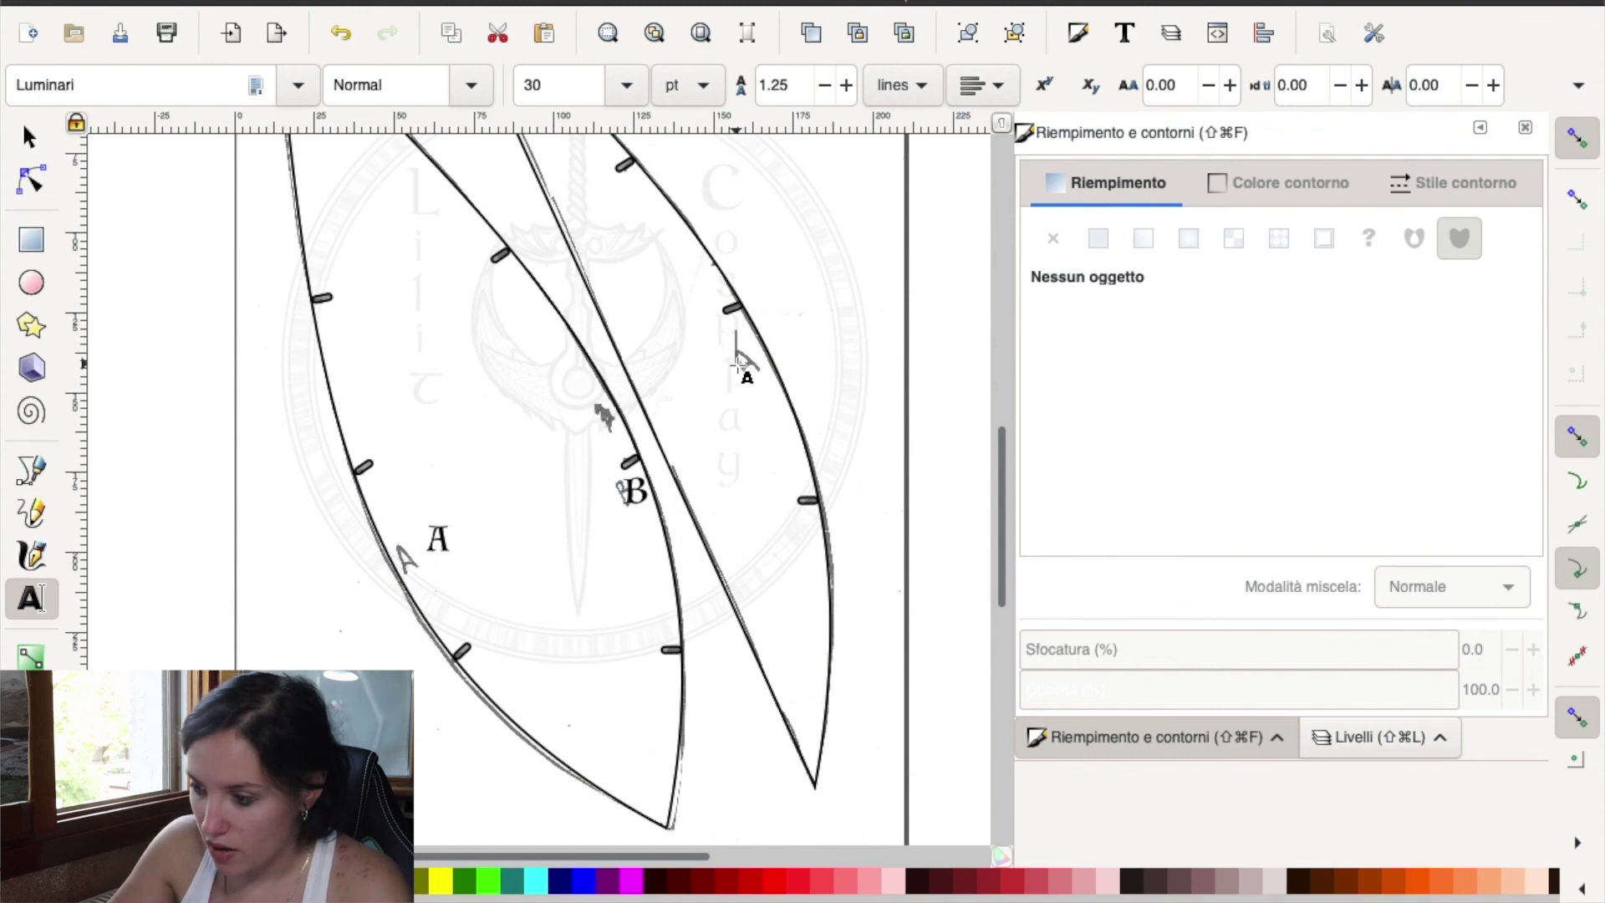
type("A")
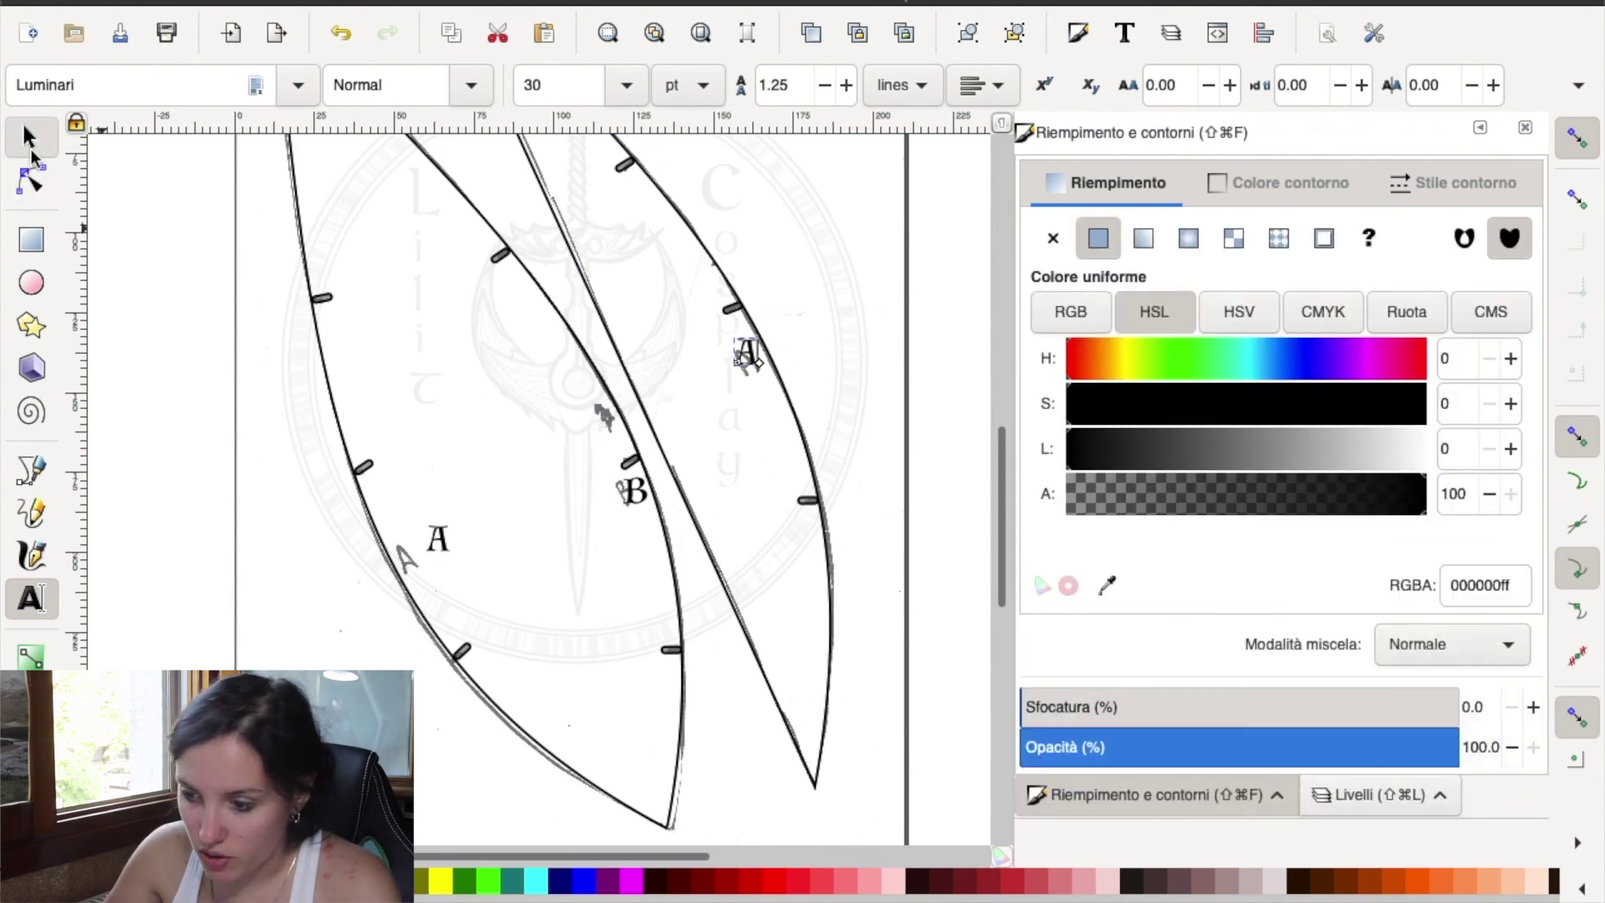
- Move the left piece's A label onto the sketched A
left_click(31, 150)
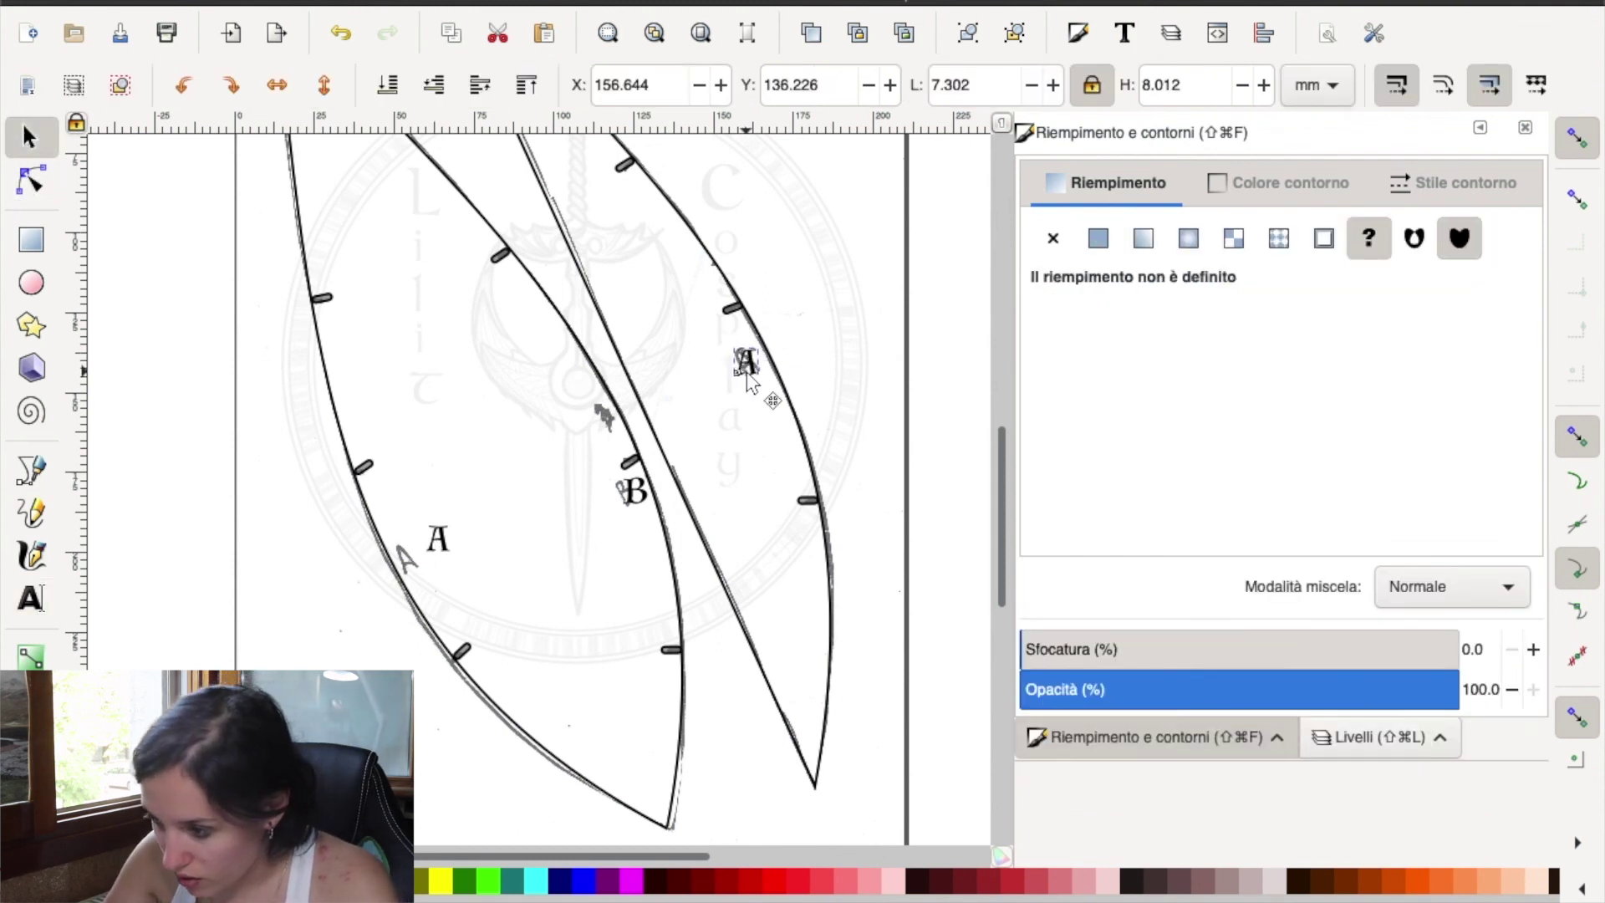
left_click(648, 508)
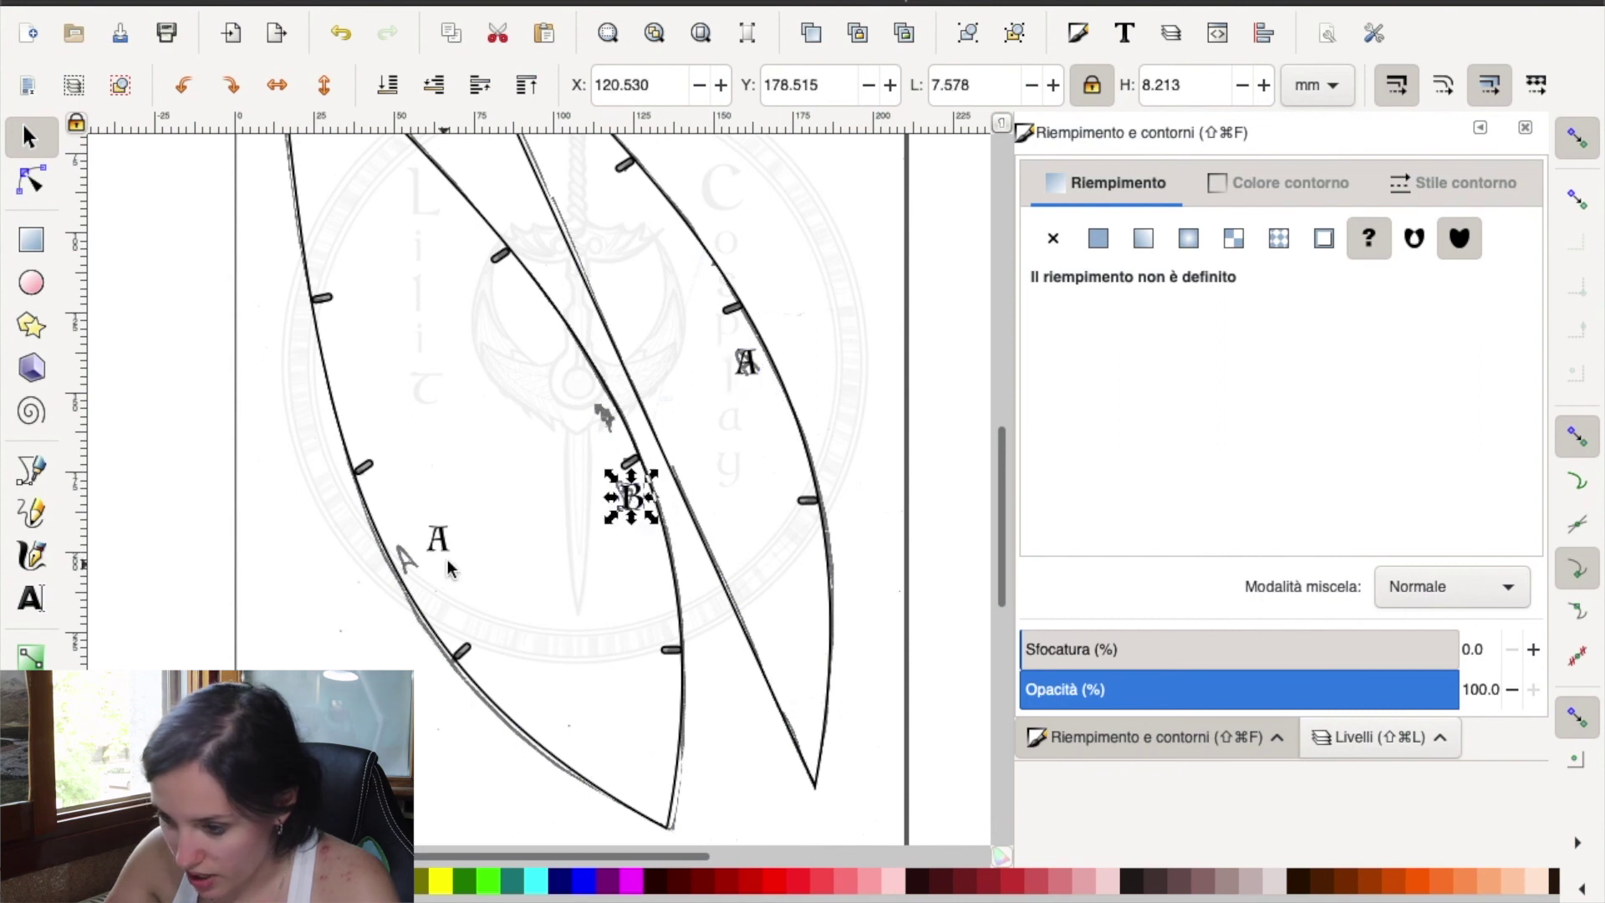
left_click(429, 541)
left_click_drag(431, 540, 406, 554)
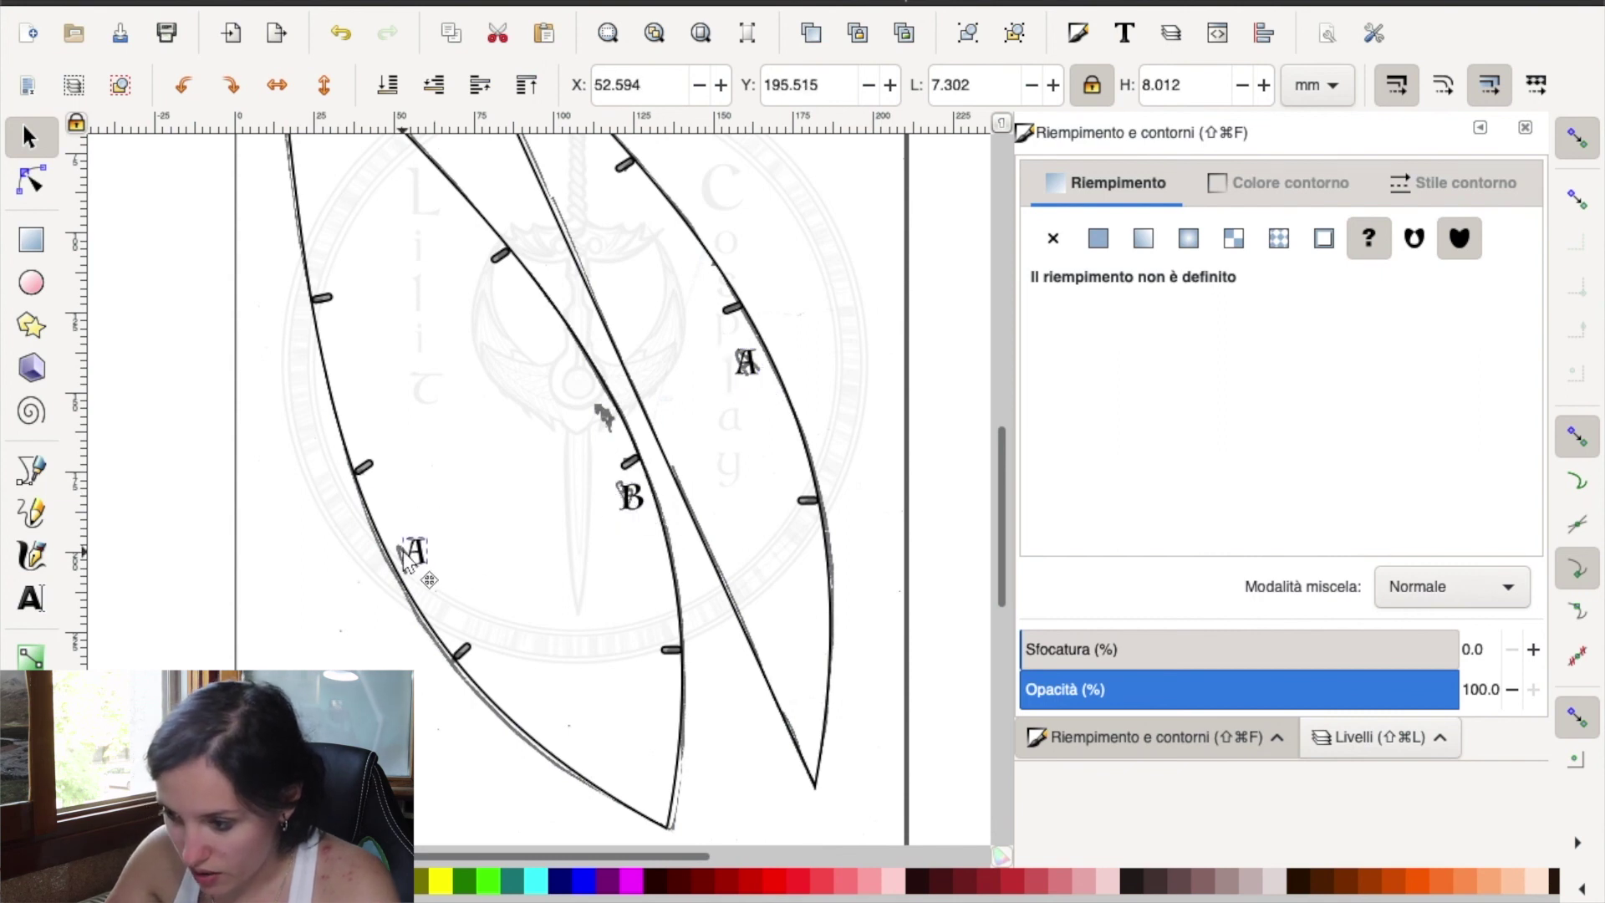
left_click(494, 502)
scroll(579, 535, "up", 2)
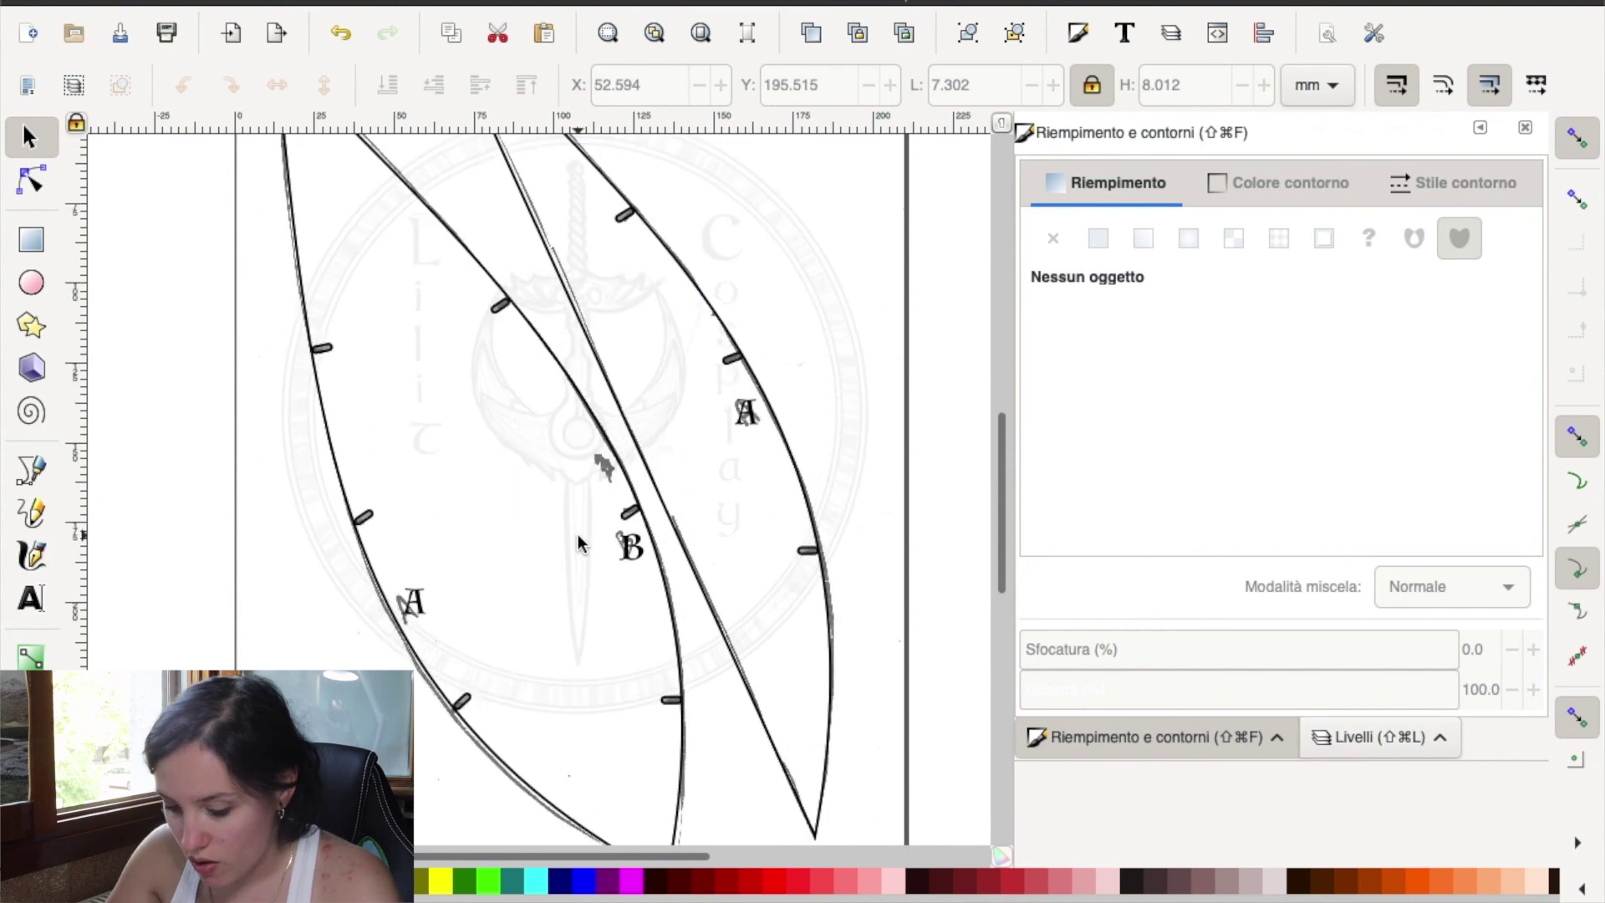
scroll(575, 533, "down", 1, "ctrl")
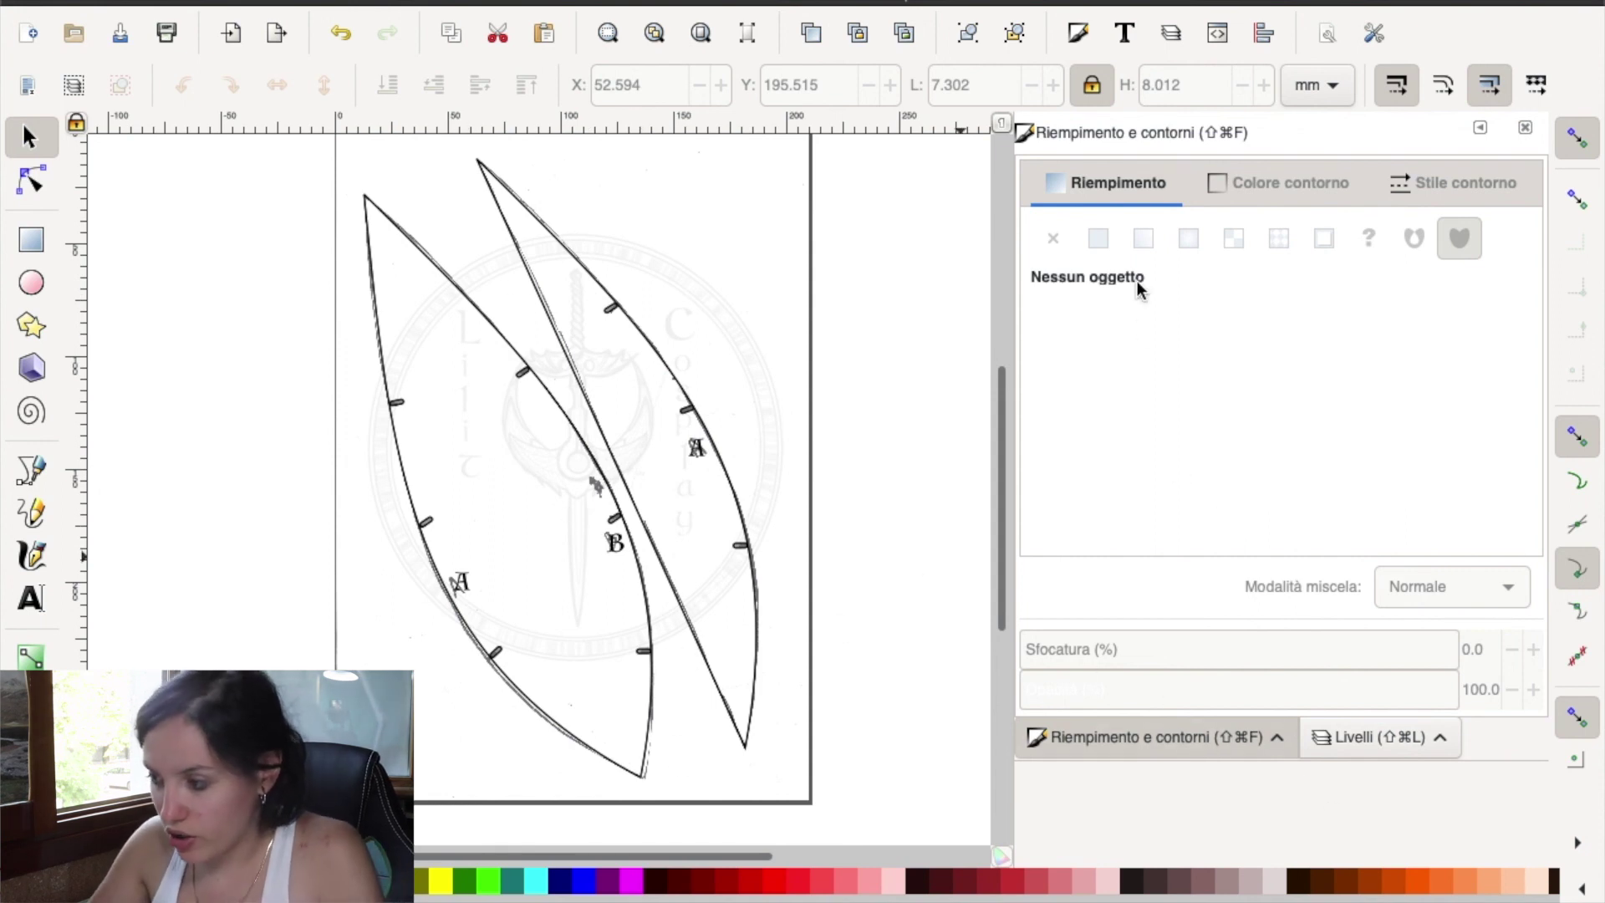
- Hide the Livello 2 scan layer from the Layers panel, leaving it hidden
left_click(1400, 740)
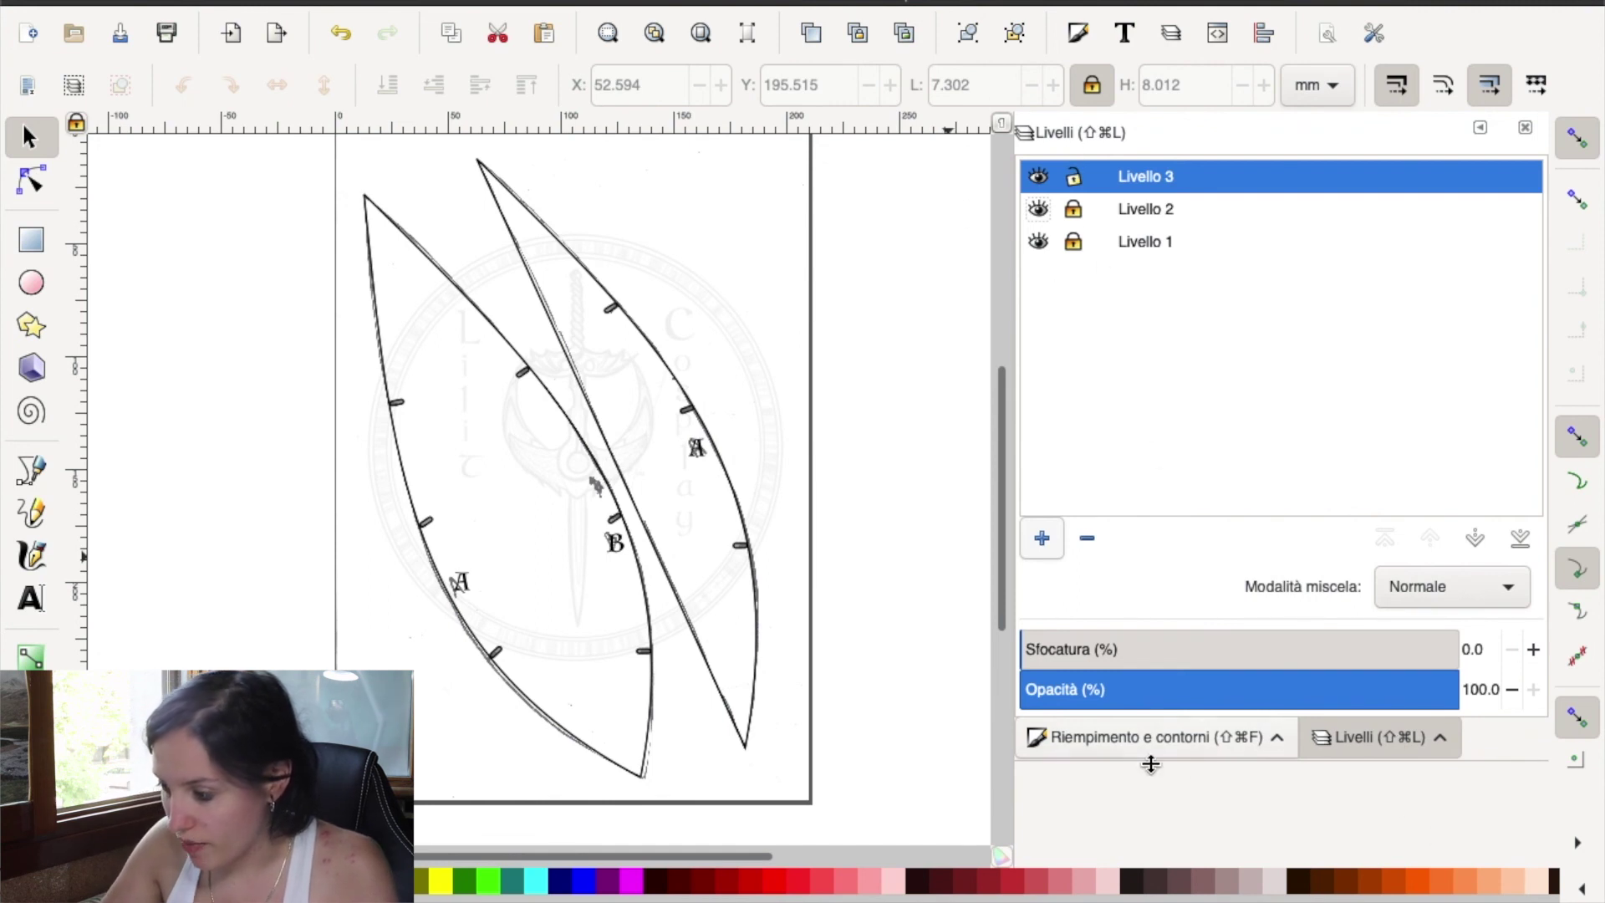
left_click(1038, 213)
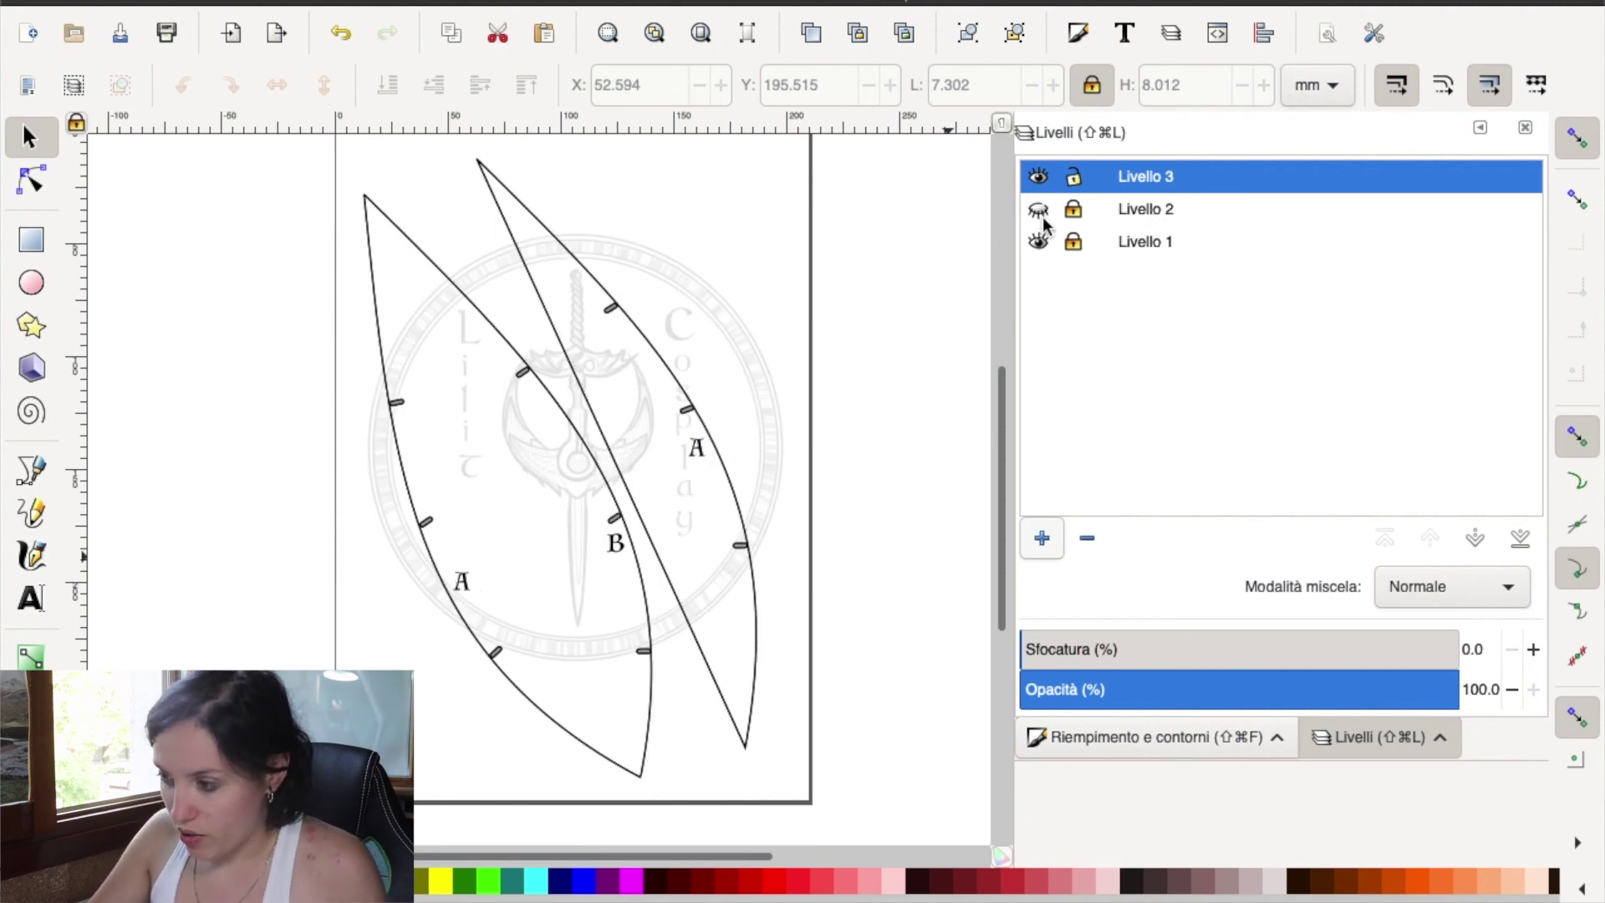
left_click(1038, 213)
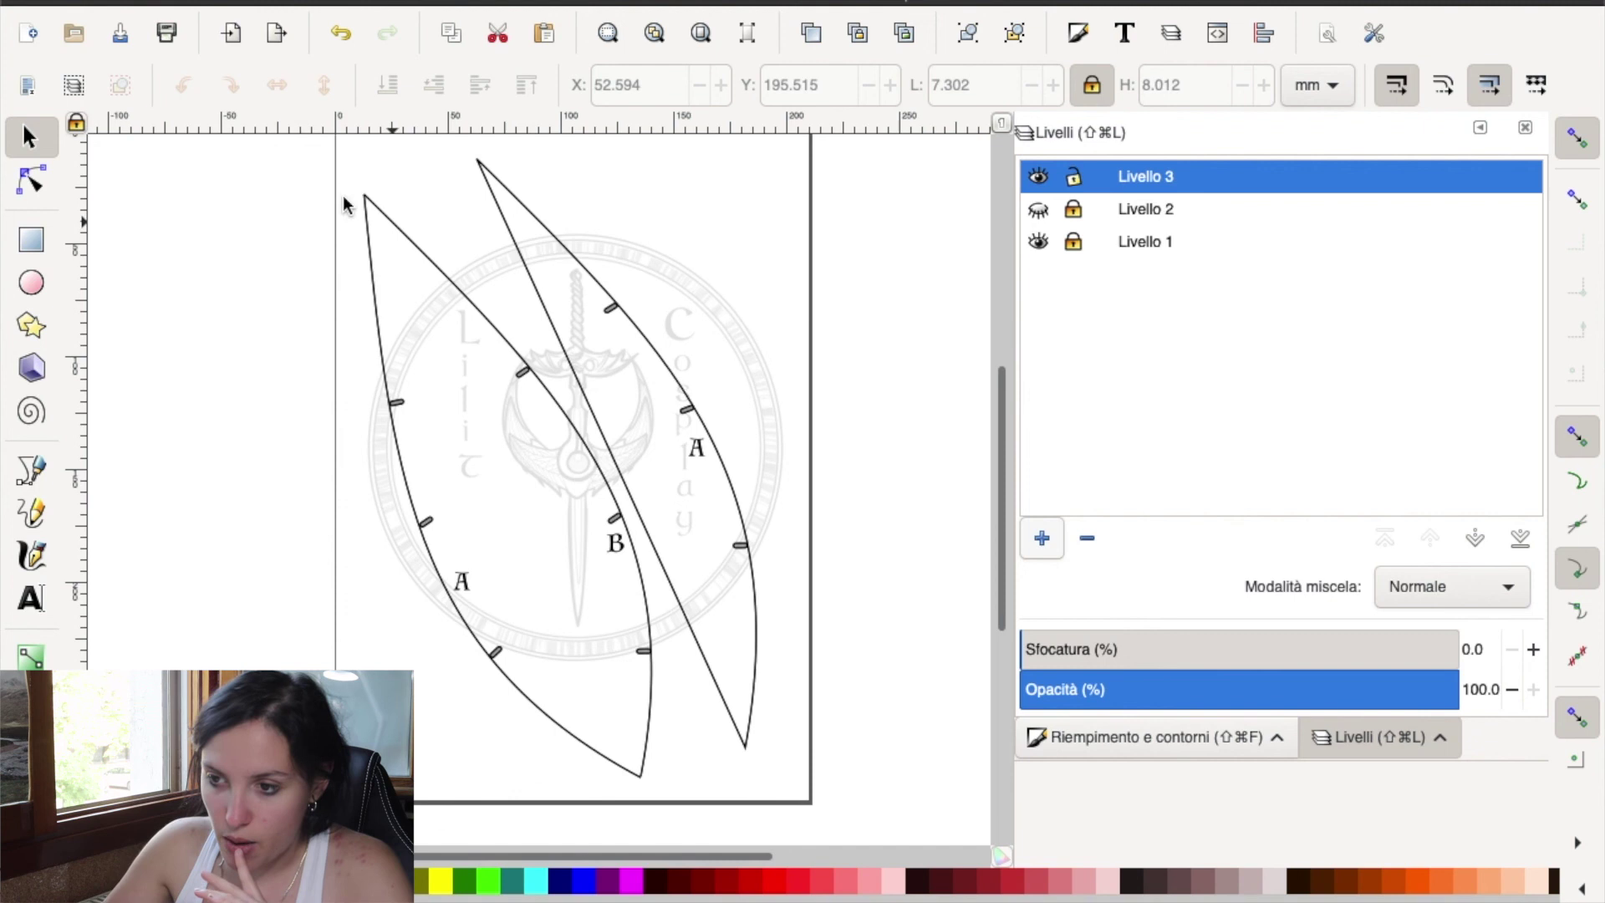
- Save the drawing as deku1.pdf using the document's page size
left_click(217, 0)
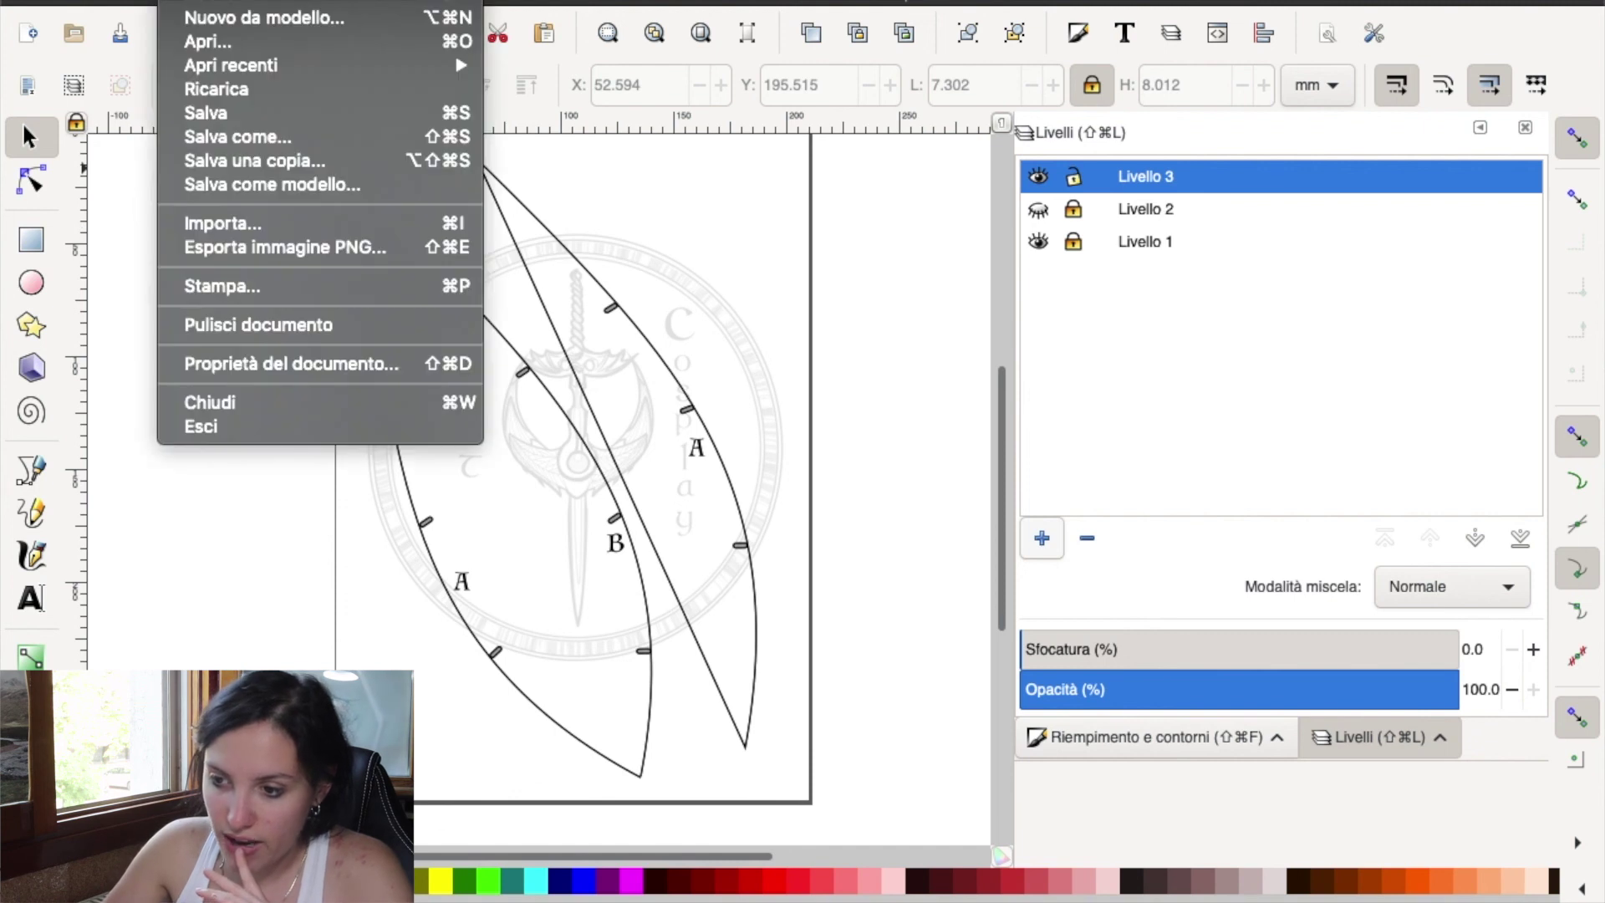
left_click(255, 144)
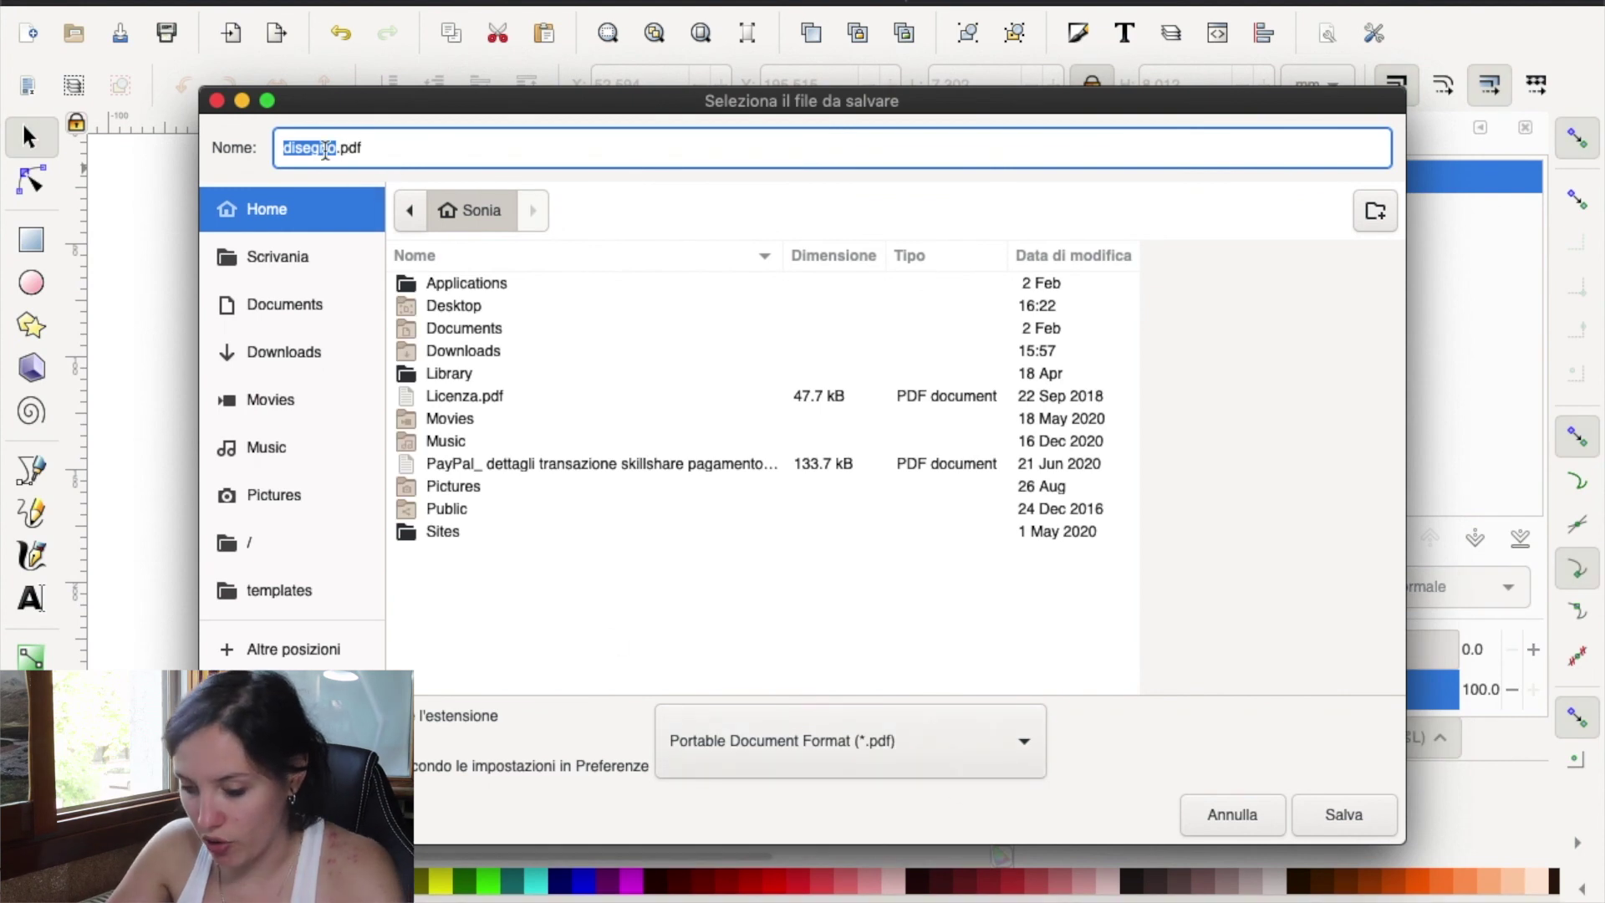
type("1")
key("BackSpace")
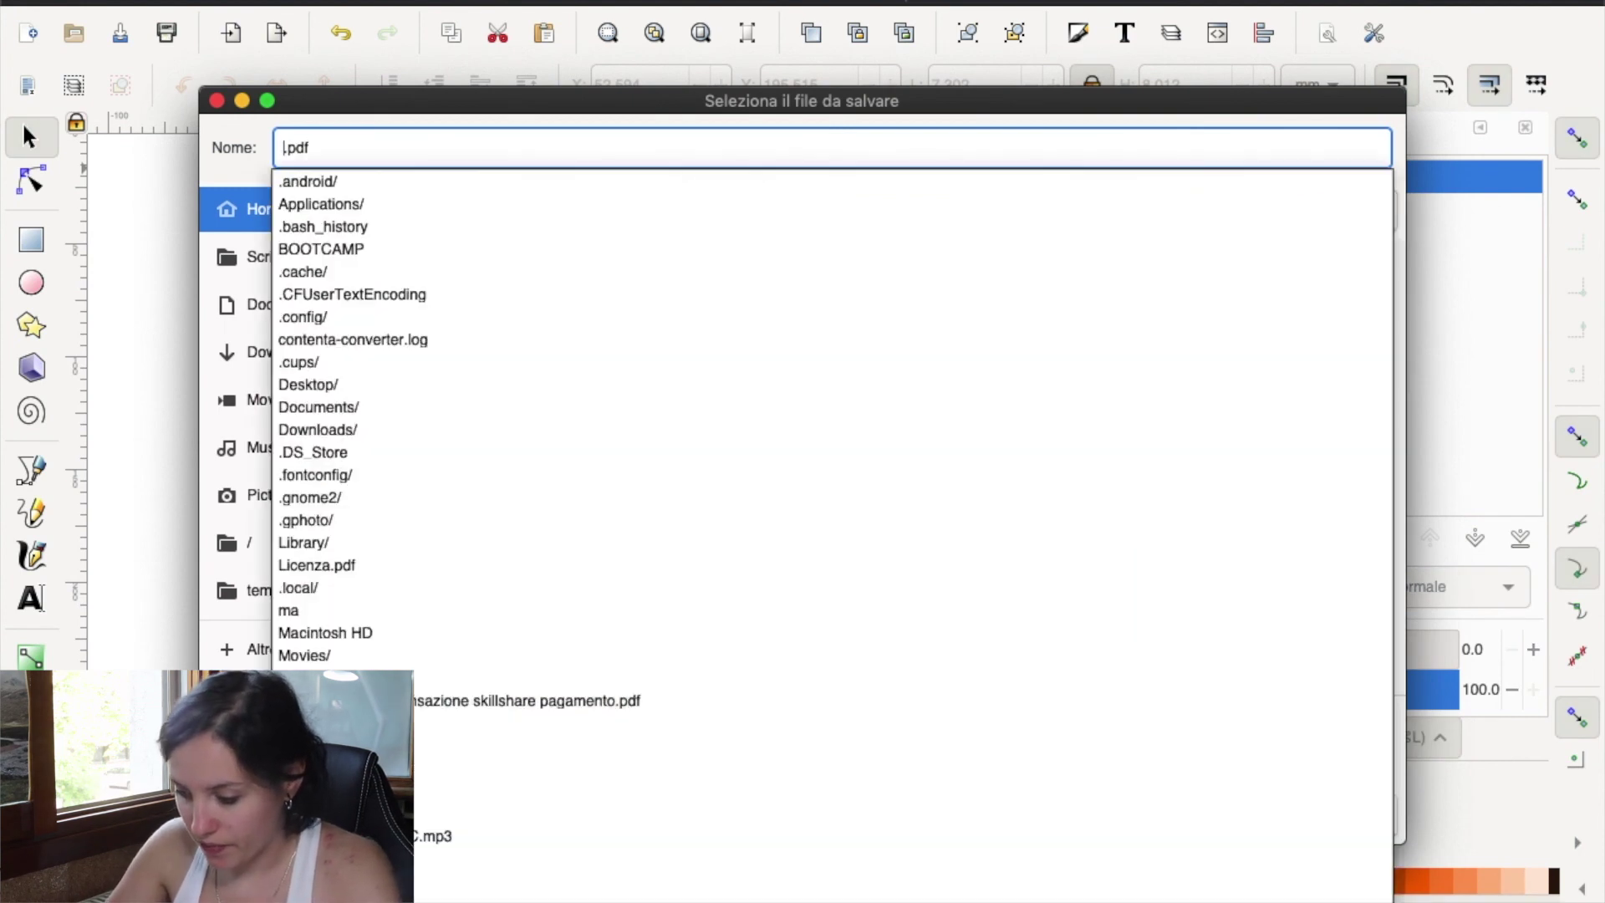
type("dek")
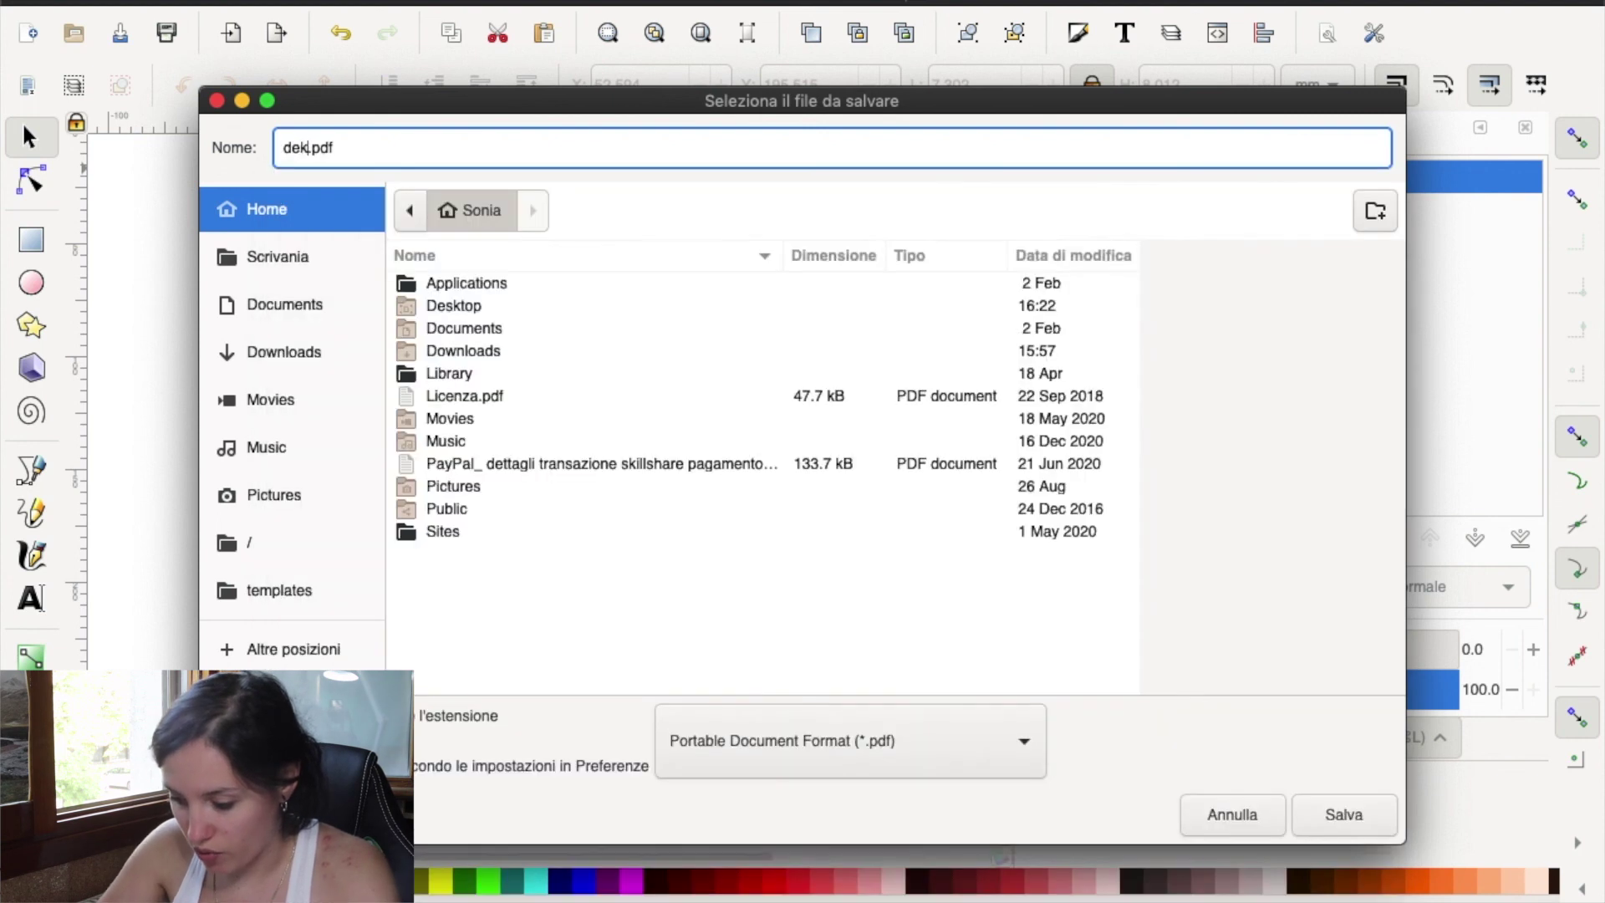
type("u1")
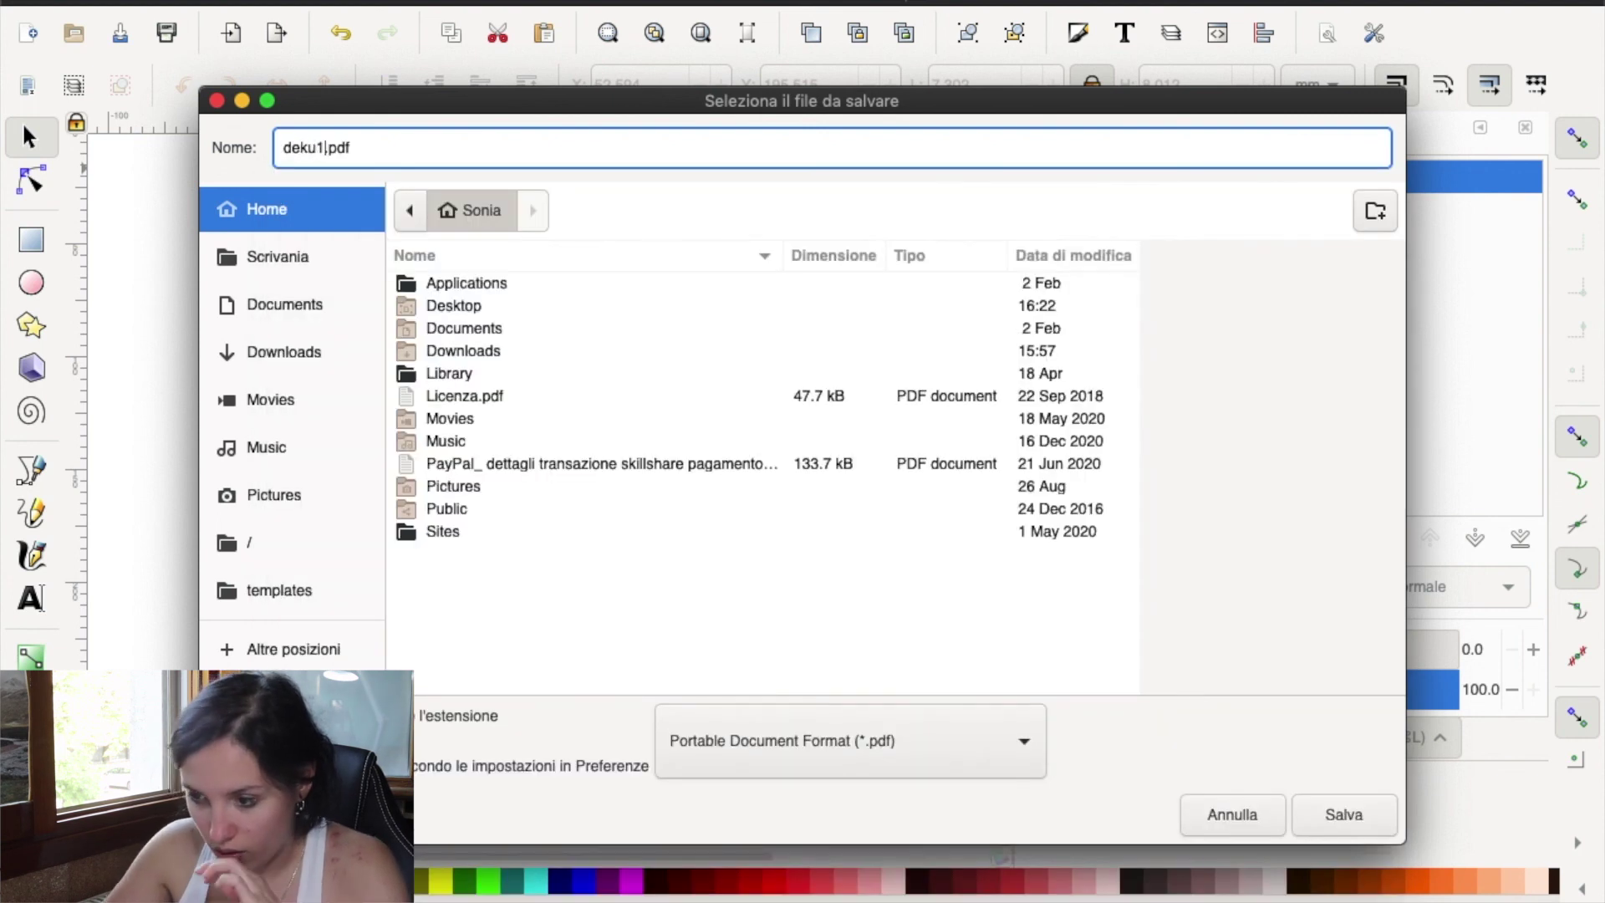
left_click(1338, 815)
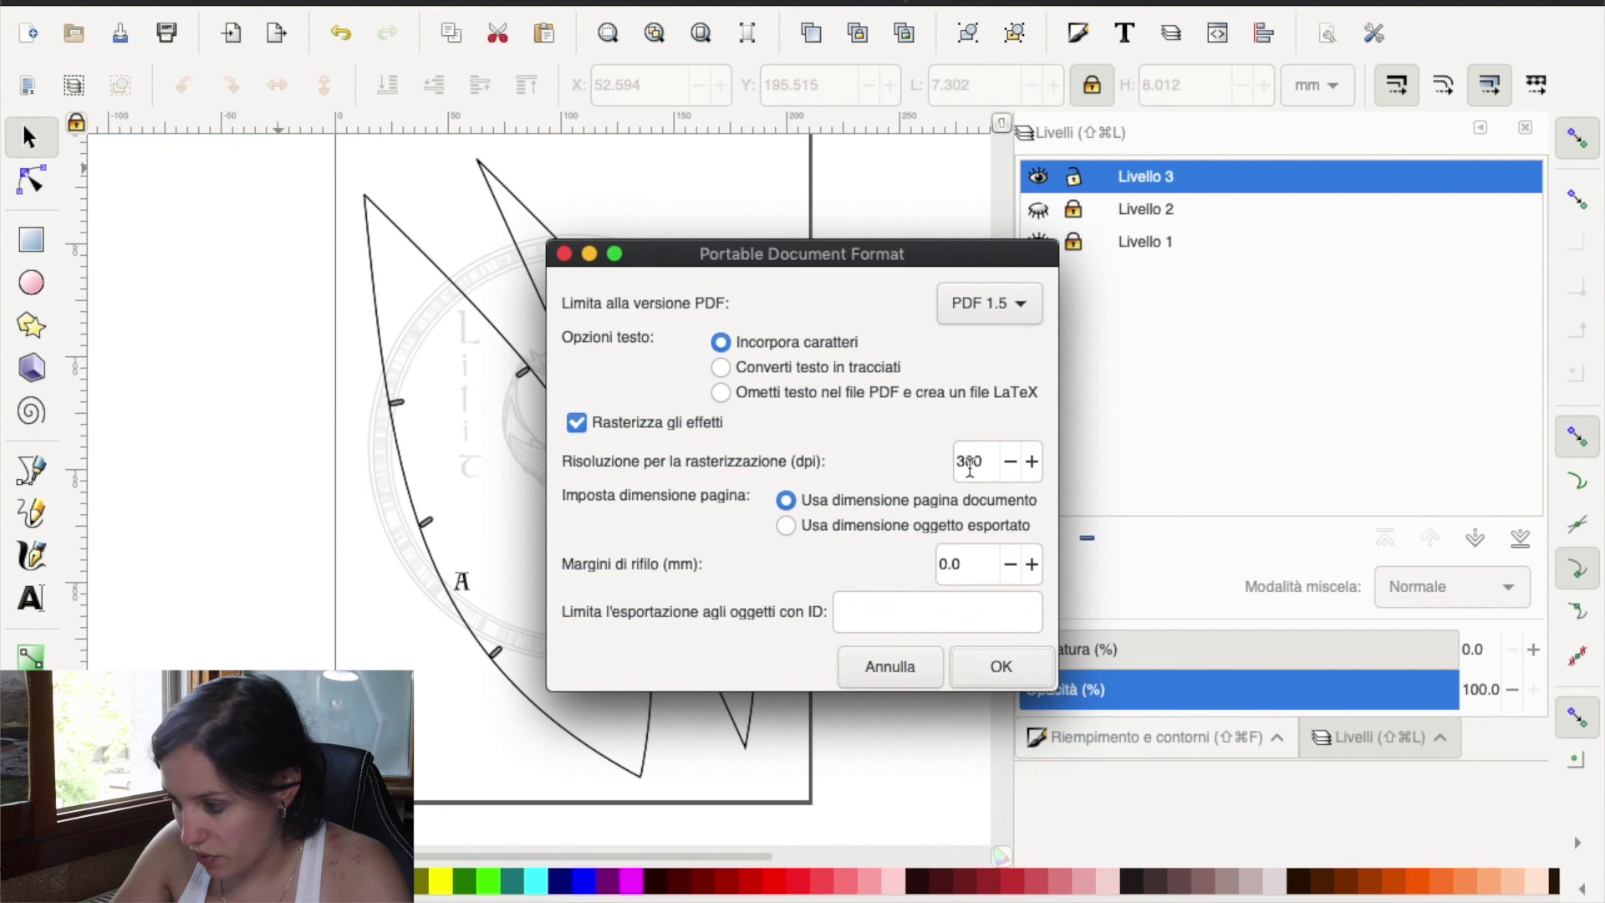
left_click(948, 495)
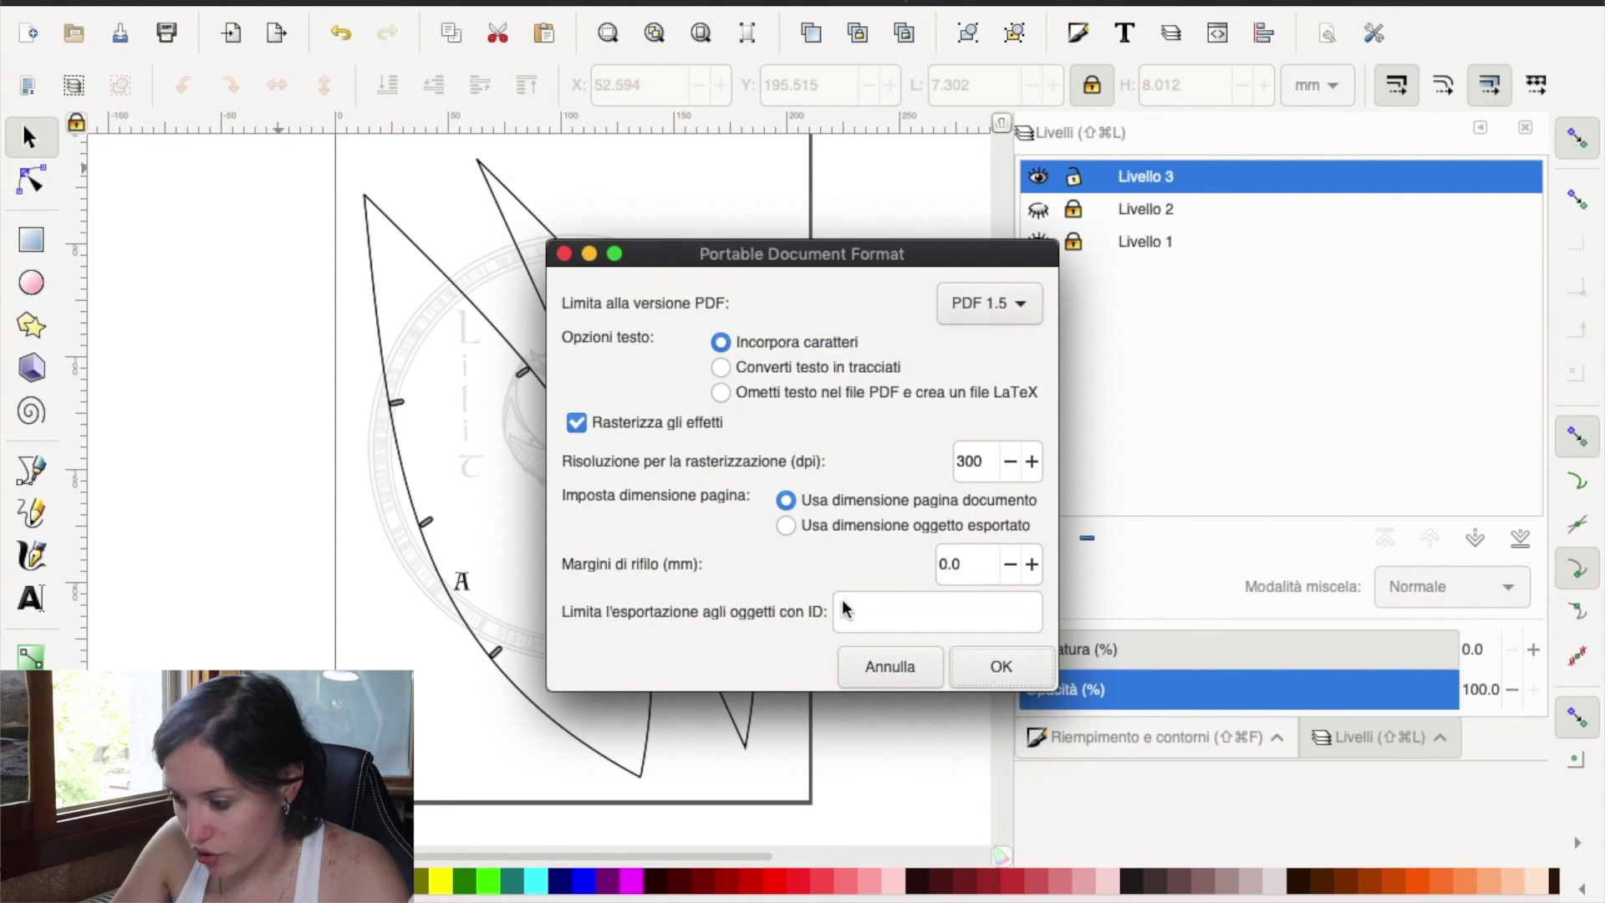
left_click(987, 668)
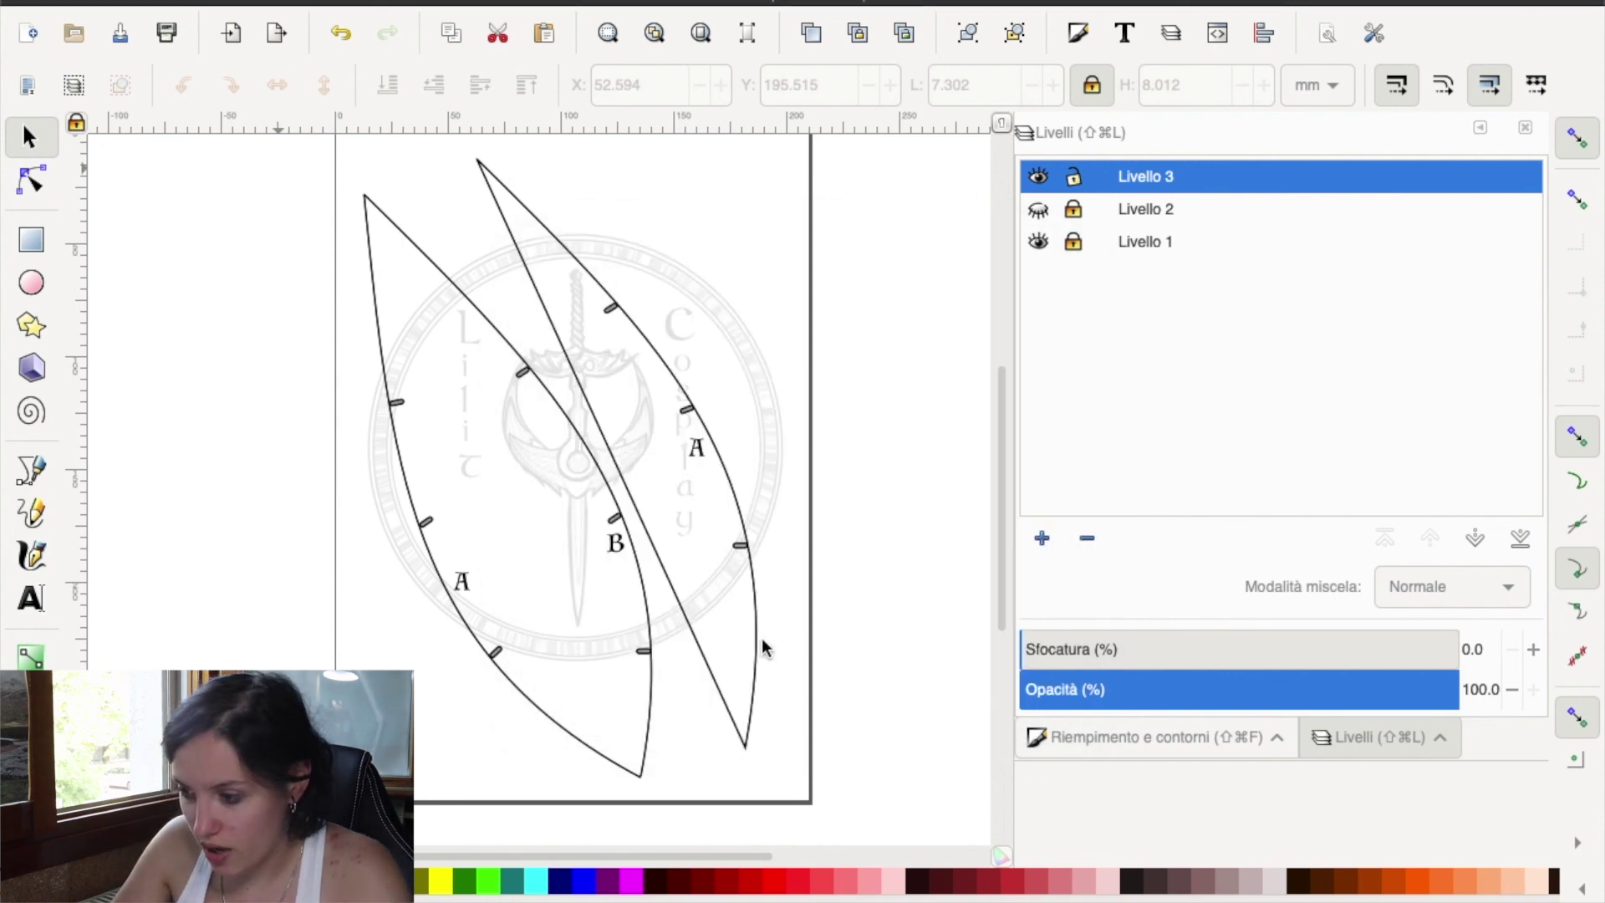